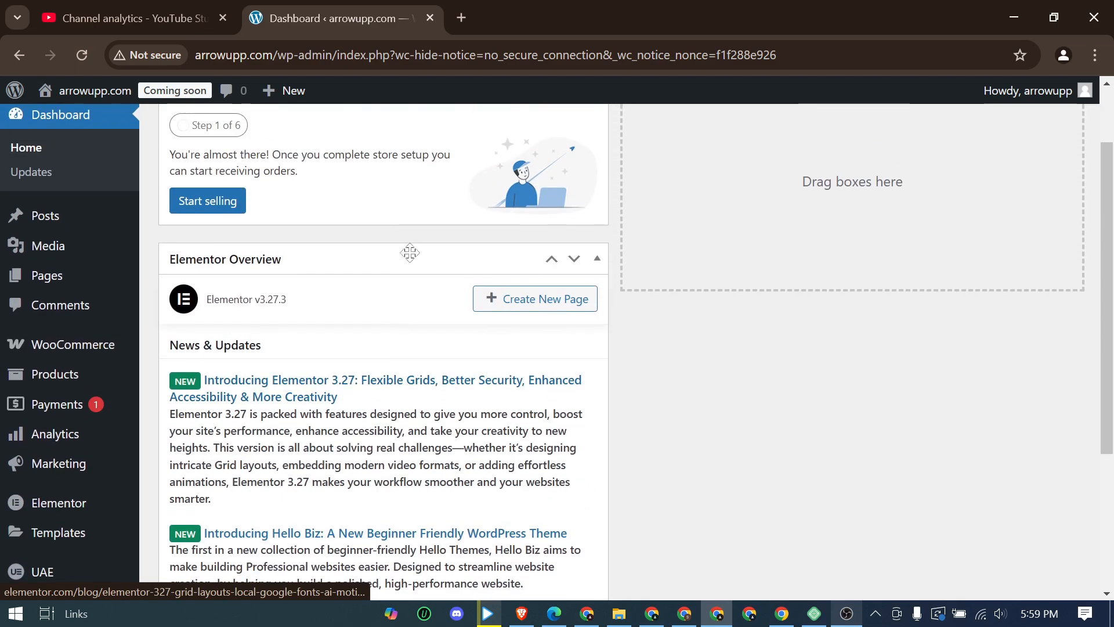
mouse_move(21, 285)
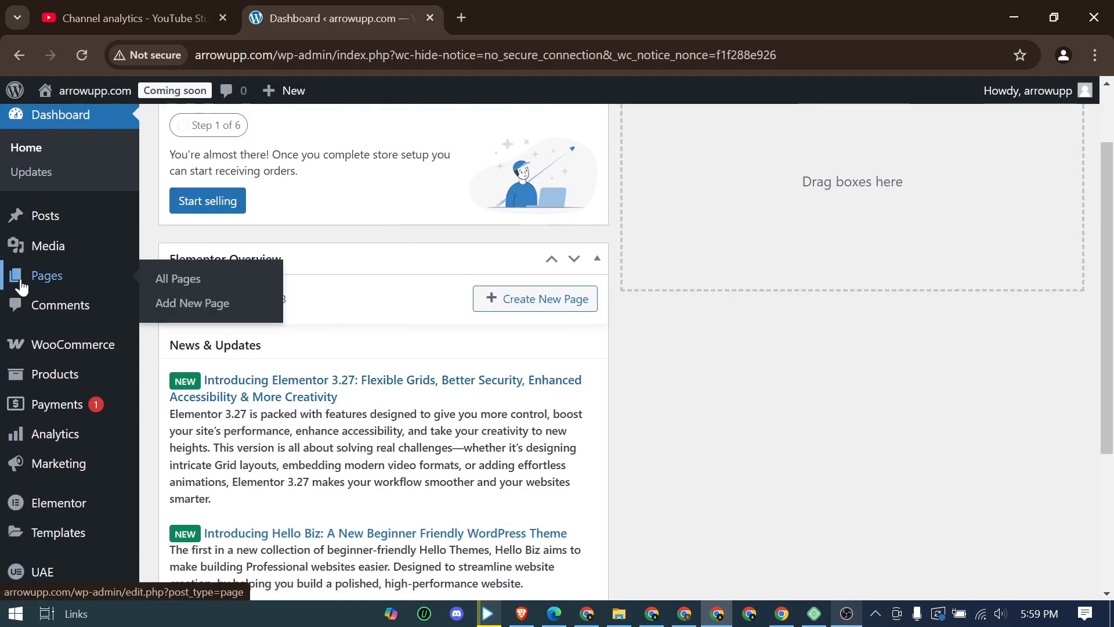
scroll(219, 278, "down", 4)
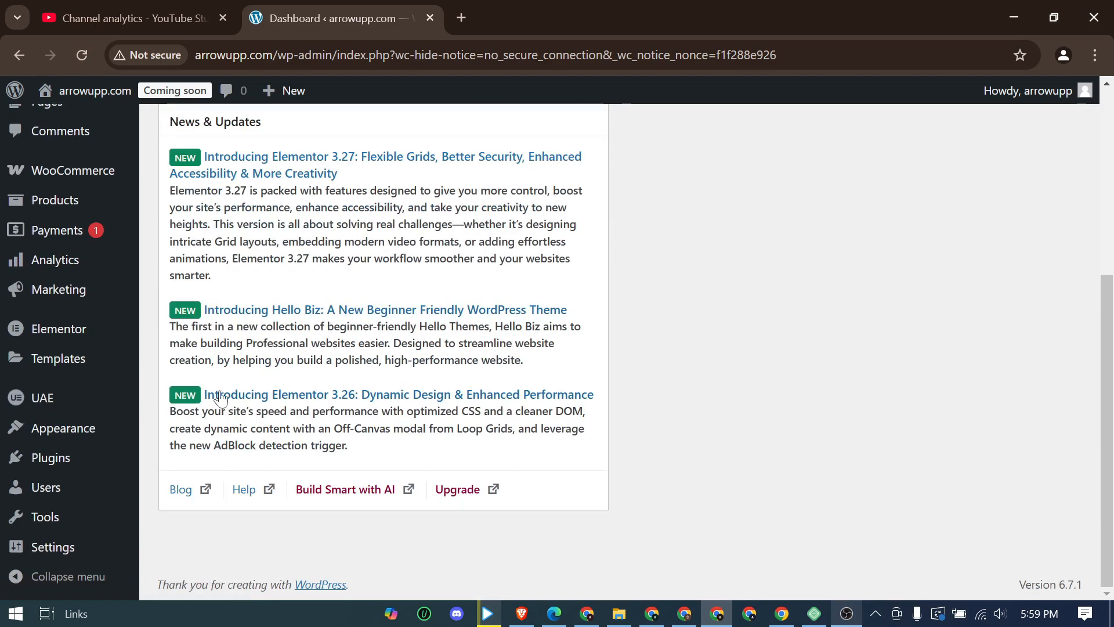
scroll(286, 348, "up", 5)
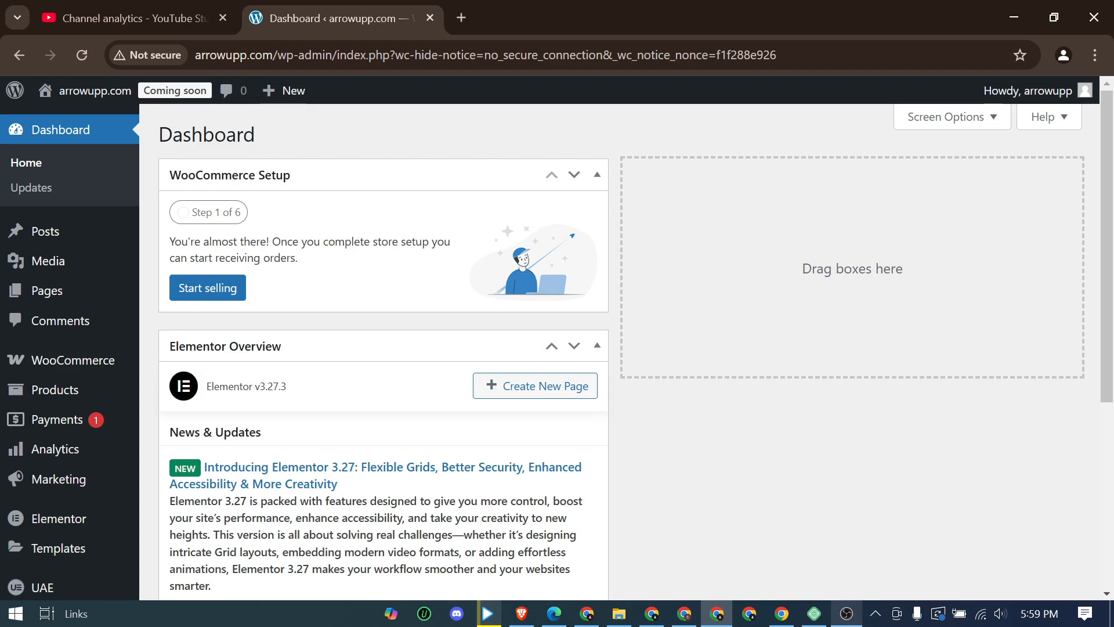
Open the Canva website, canva.com, in a new browser tab
left_click(462, 17)
type("canva")
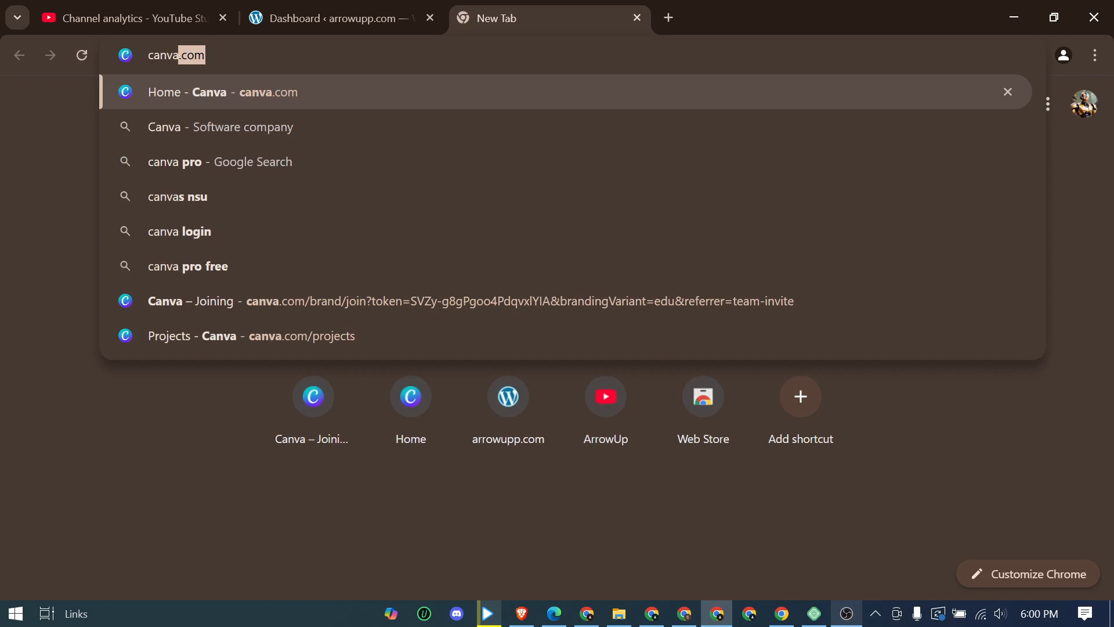
type(".com")
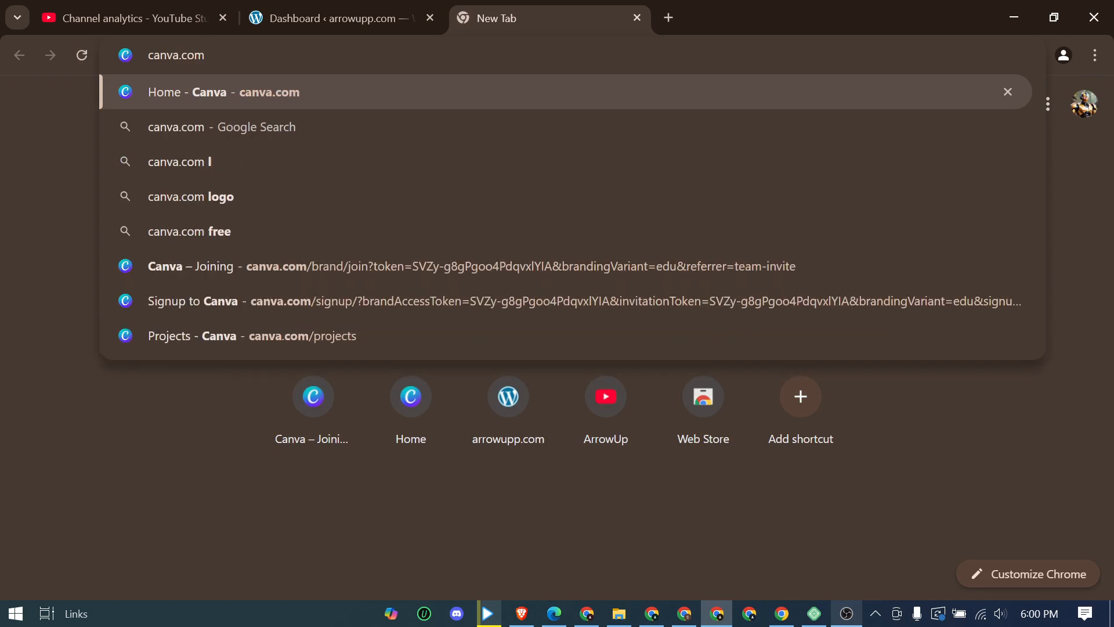
key("Return")
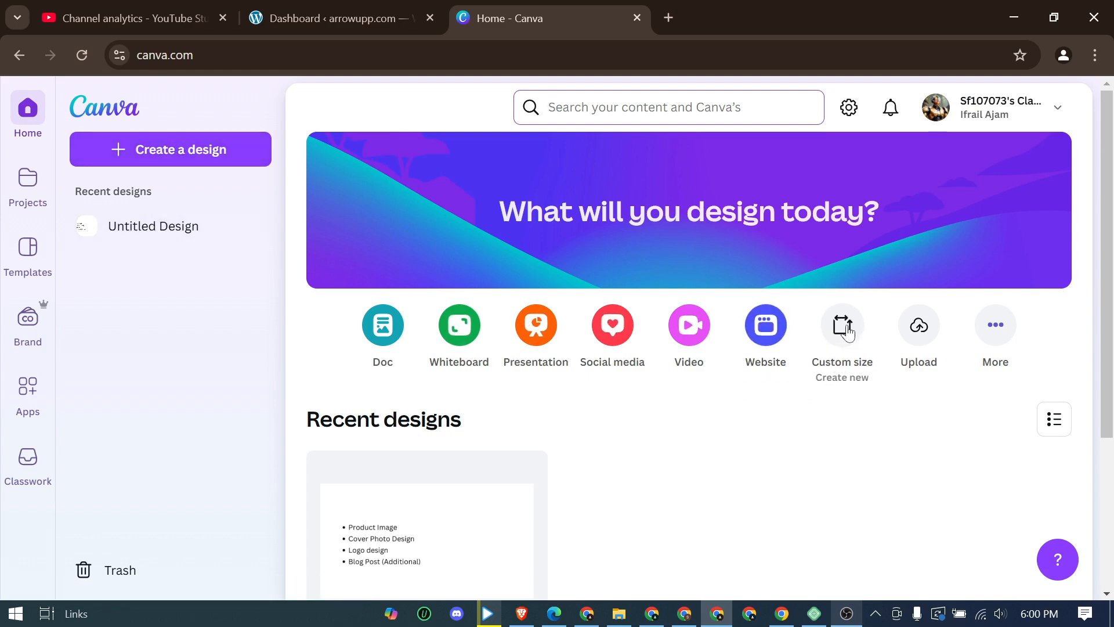
Create a new custom-size design 500 px wide and 500 px high
left_click(997, 328)
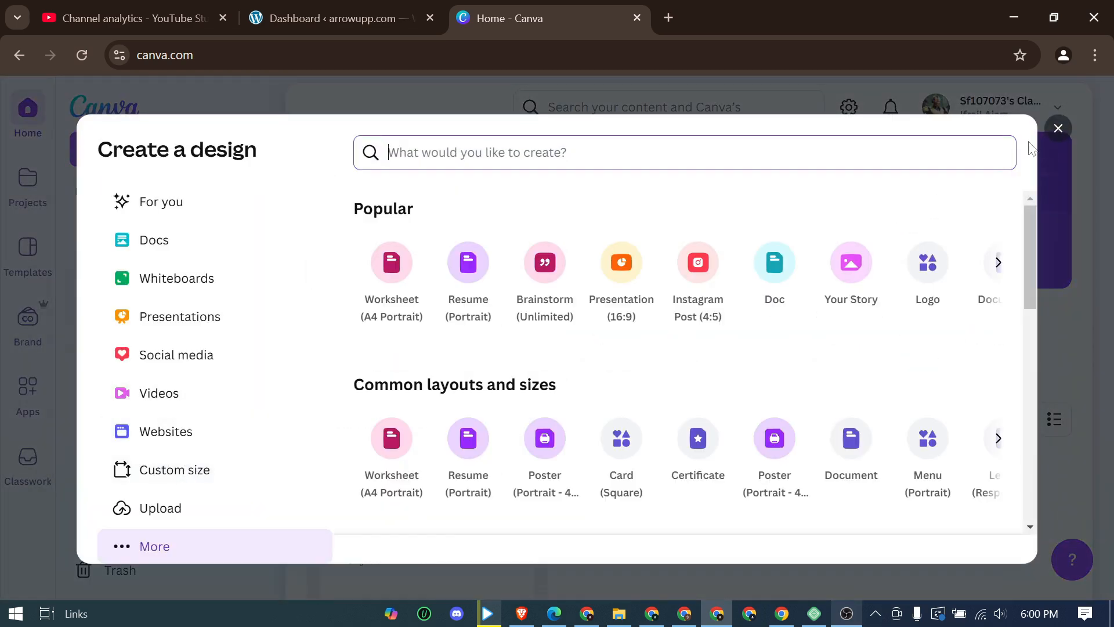
left_click(1058, 129)
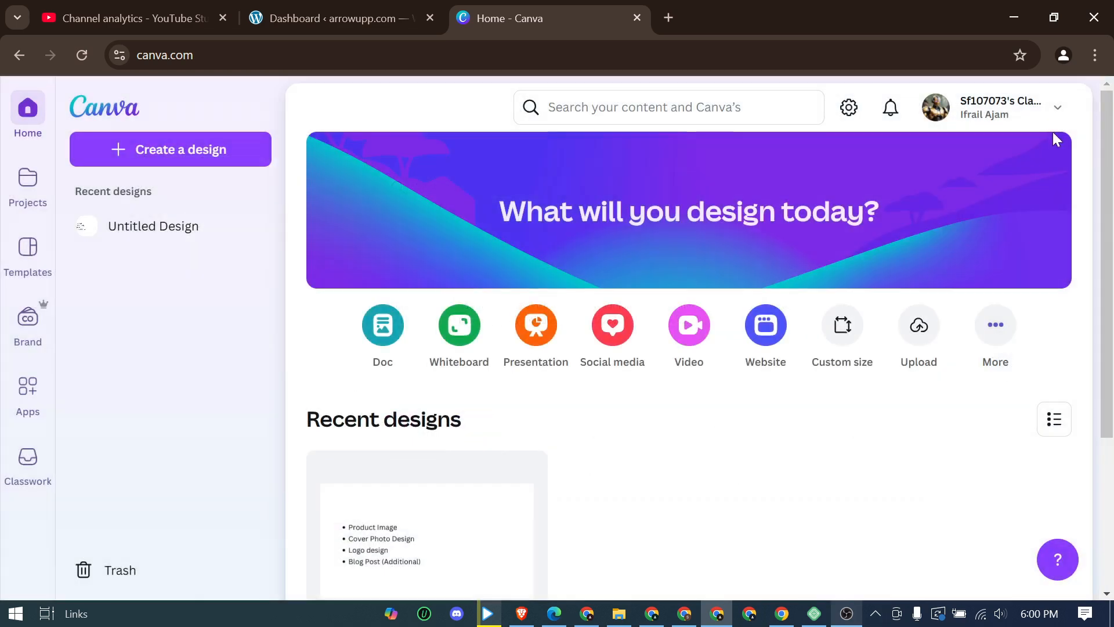
left_click(174, 150)
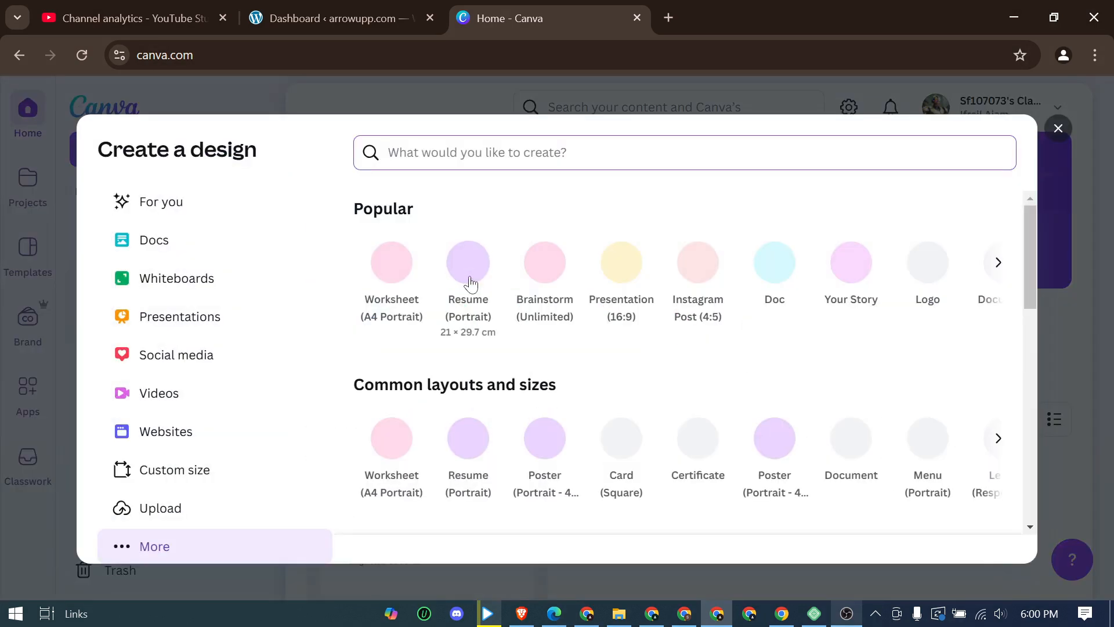
left_click(187, 476)
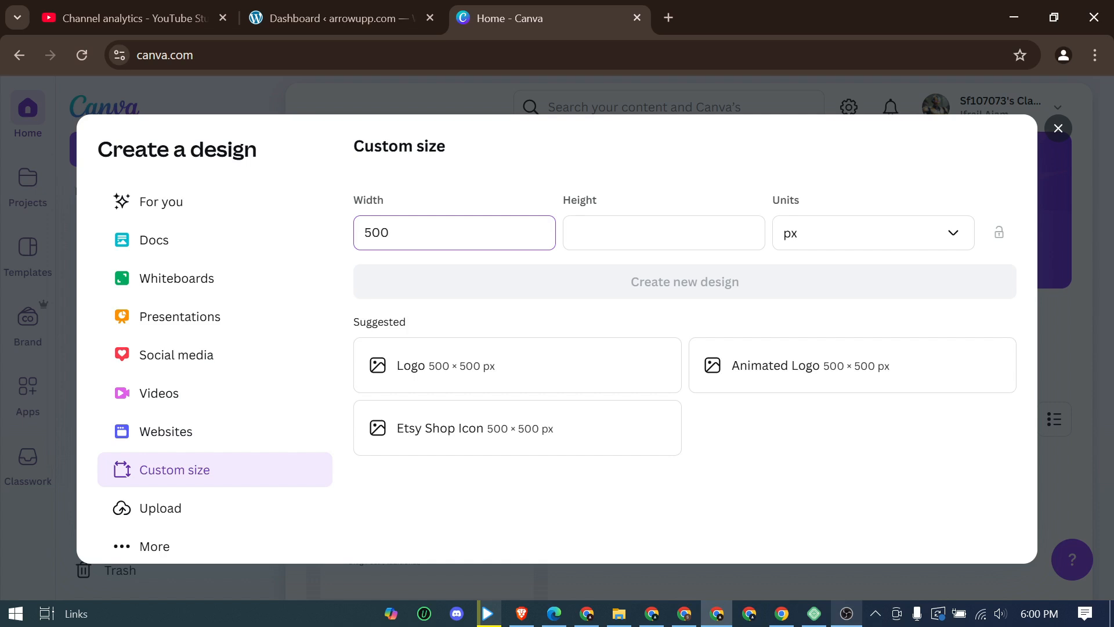
left_click(664, 232)
type("500")
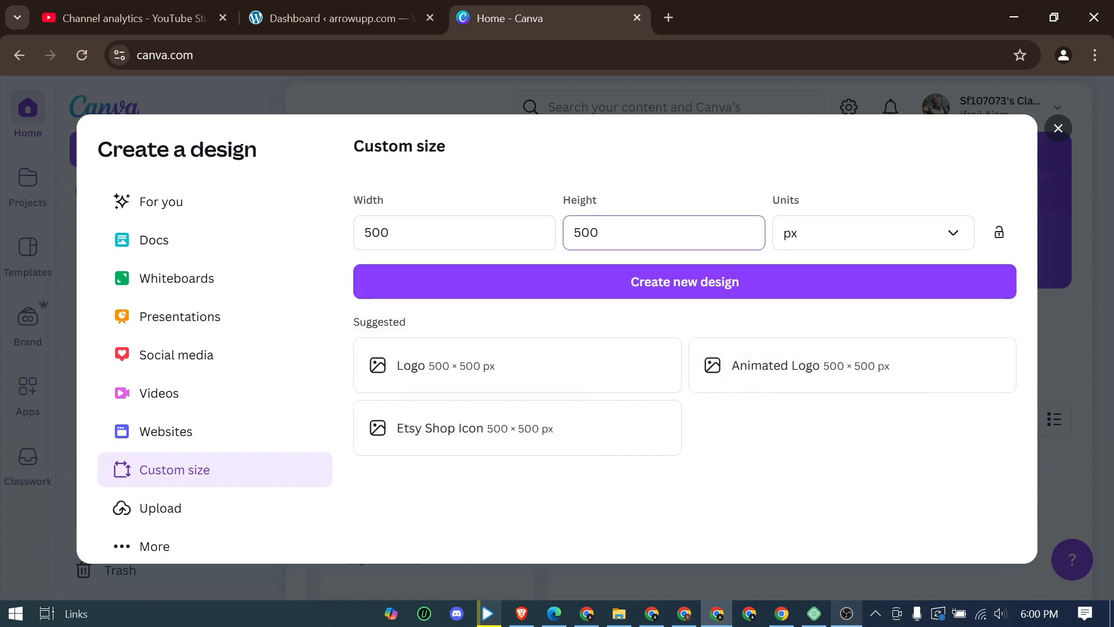
left_click(680, 297)
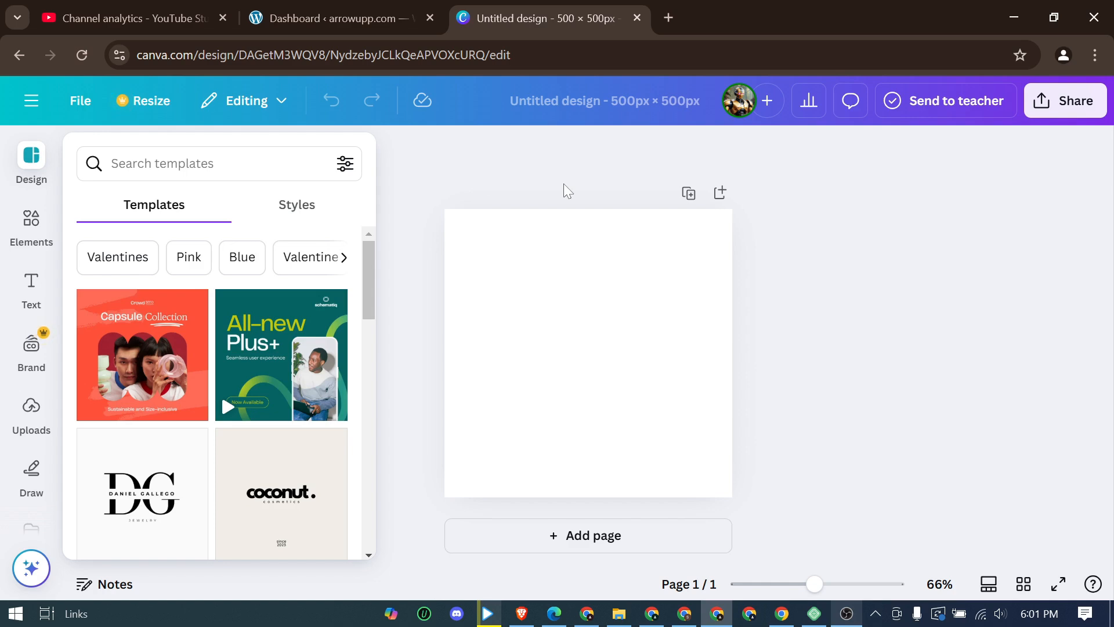
Search Google for "smart watch" in a new browser tab and show the image results
left_click(669, 17)
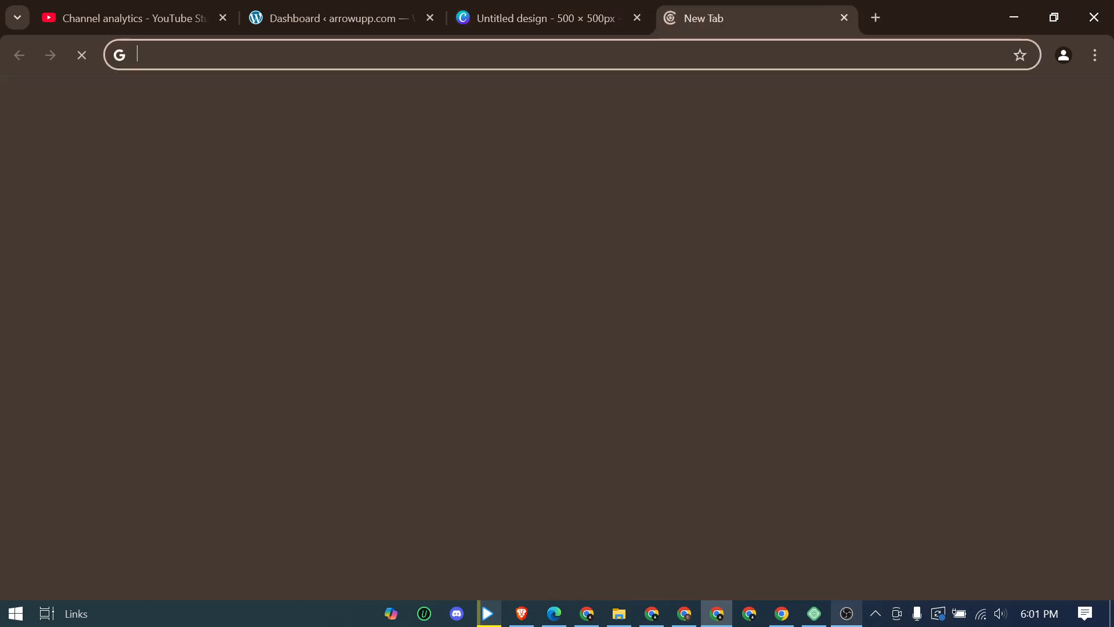
type("smart")
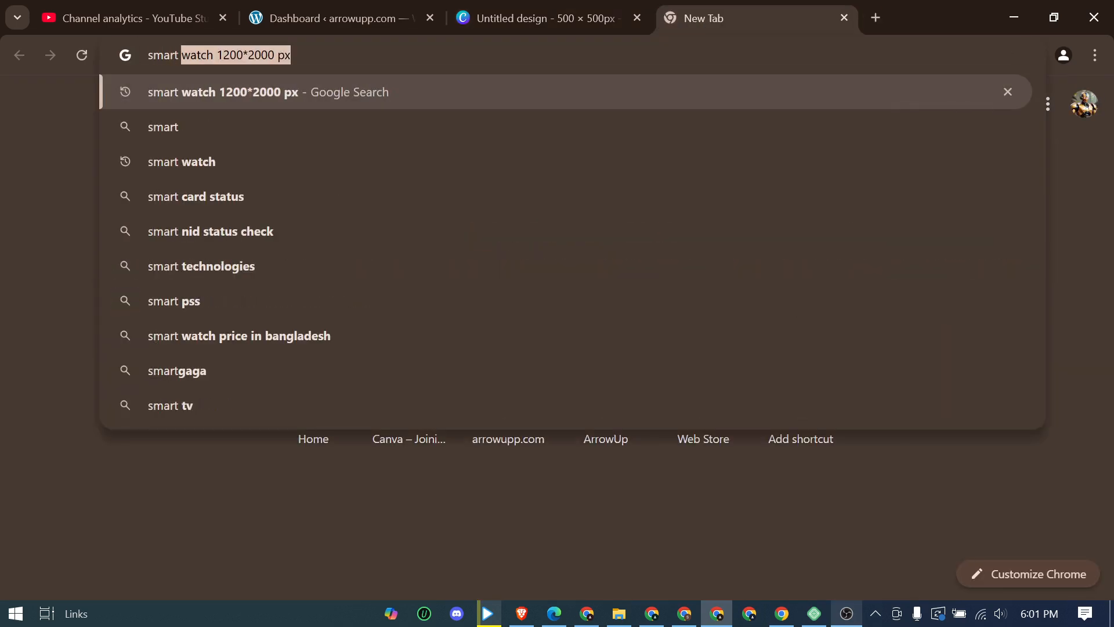
type(" watch")
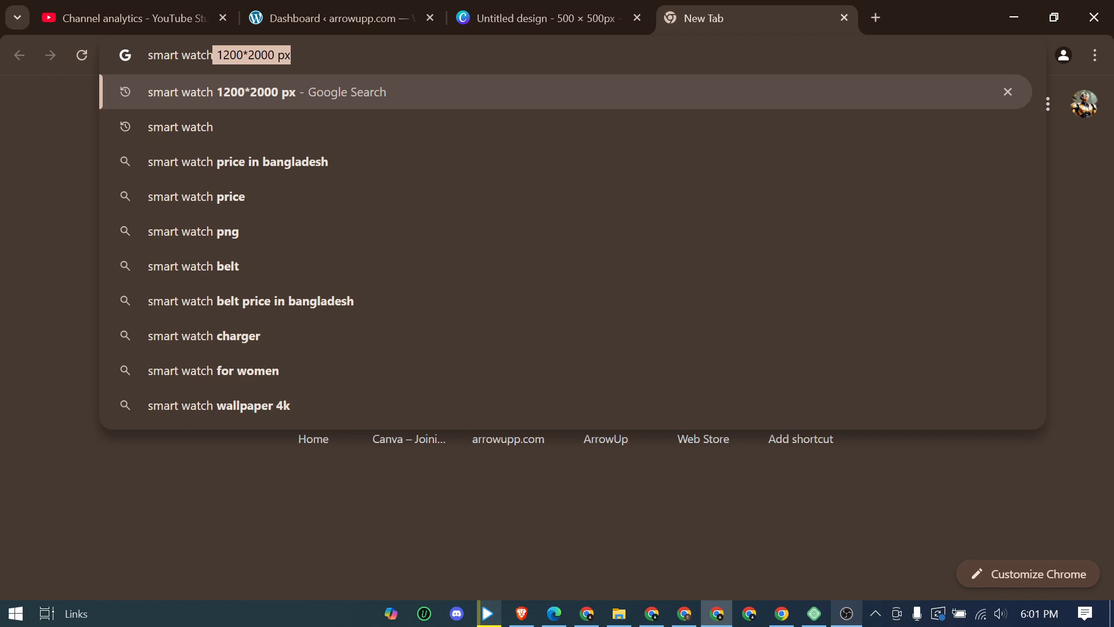
key("BackSpace")
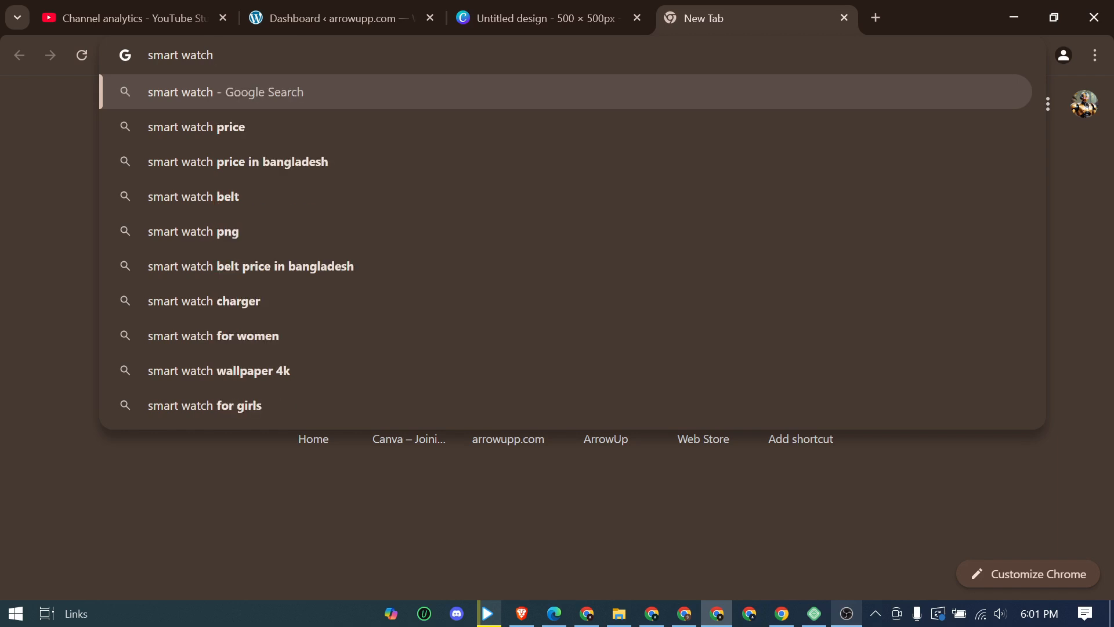
key("Return")
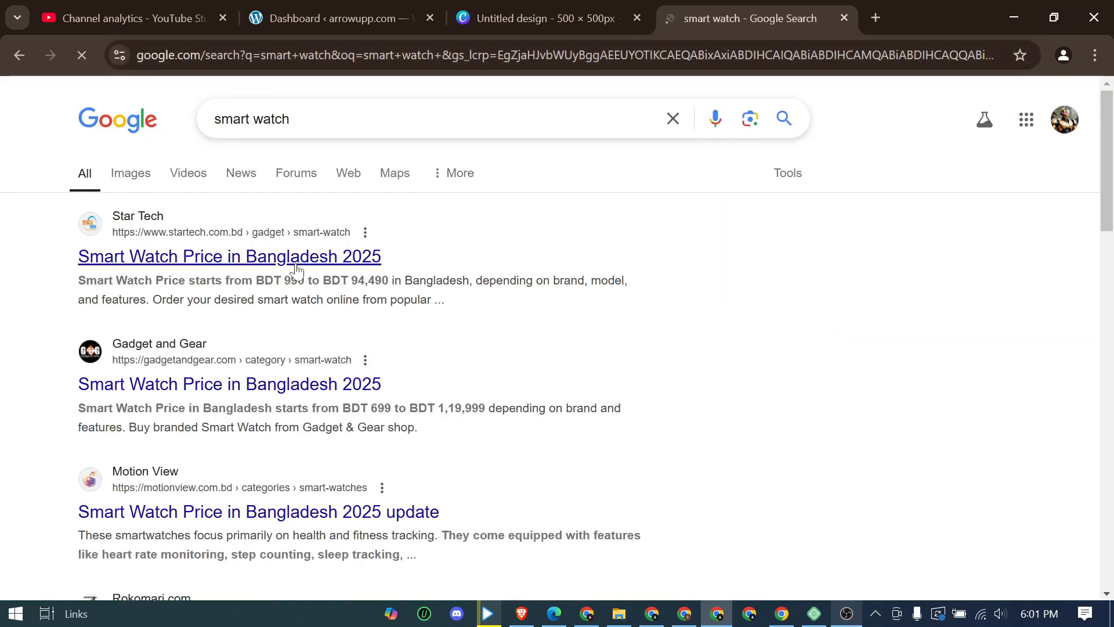
left_click(138, 179)
Copy the pink BuyY31 Kids Smart Watch picture from the image results
scroll(549, 361, "down", 6)
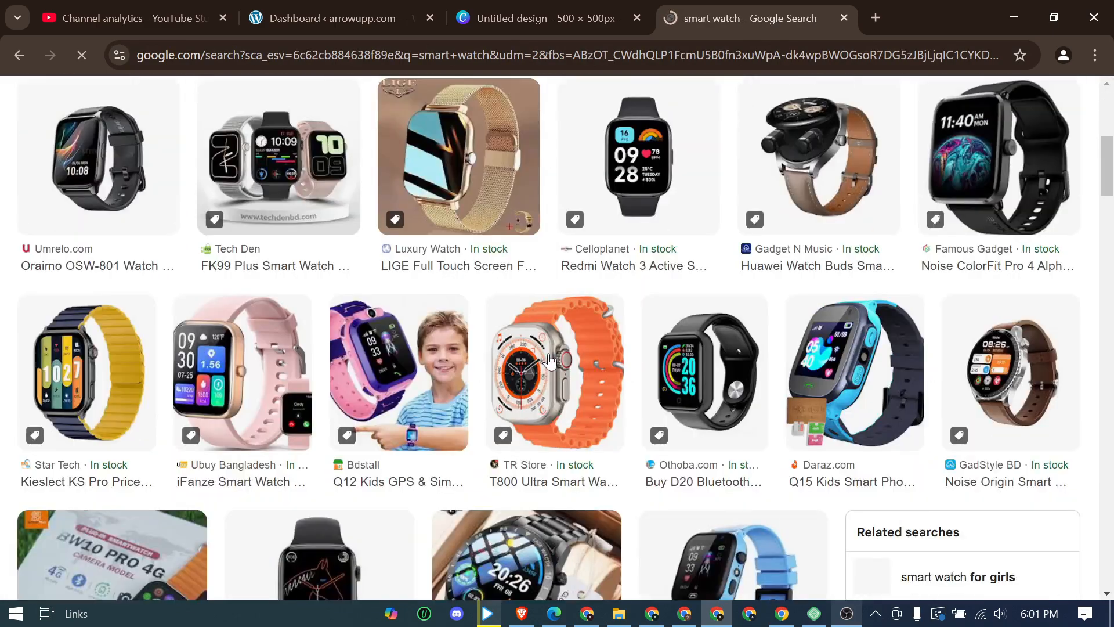
scroll(549, 361, "down", 3)
scroll(549, 361, "up", 8)
scroll(549, 361, "down", 5)
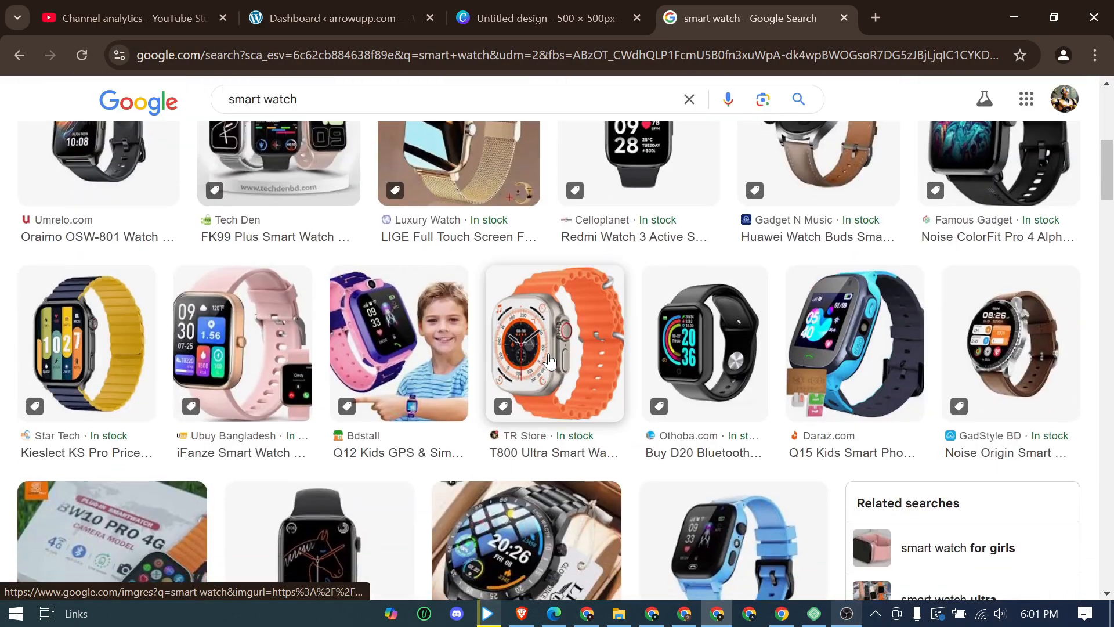
scroll(859, 348, "down", 8)
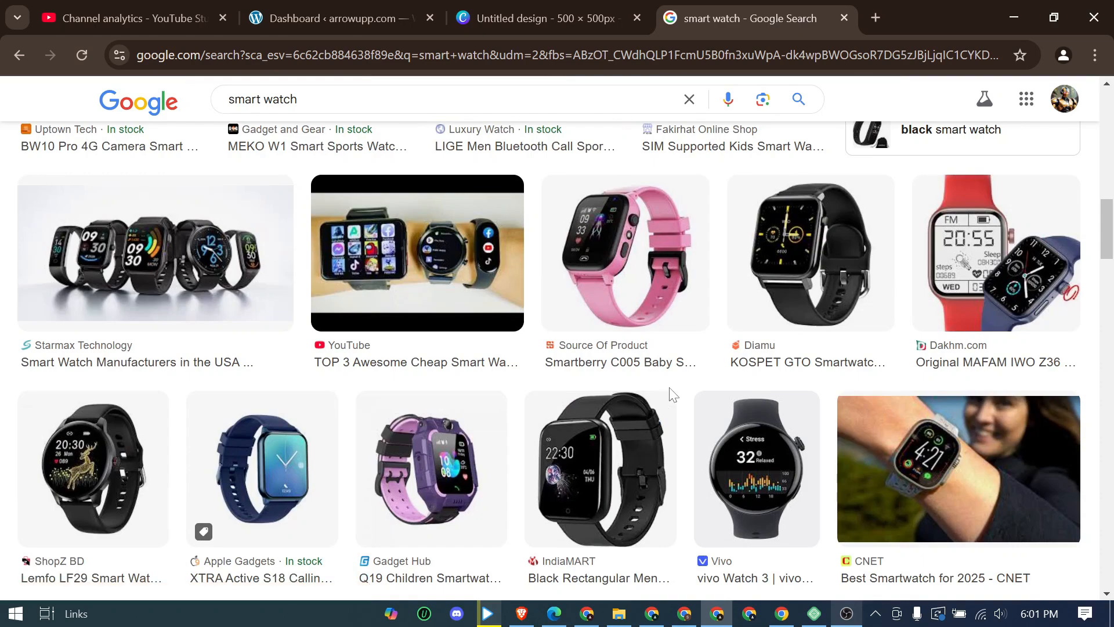
scroll(673, 394, "up", 10)
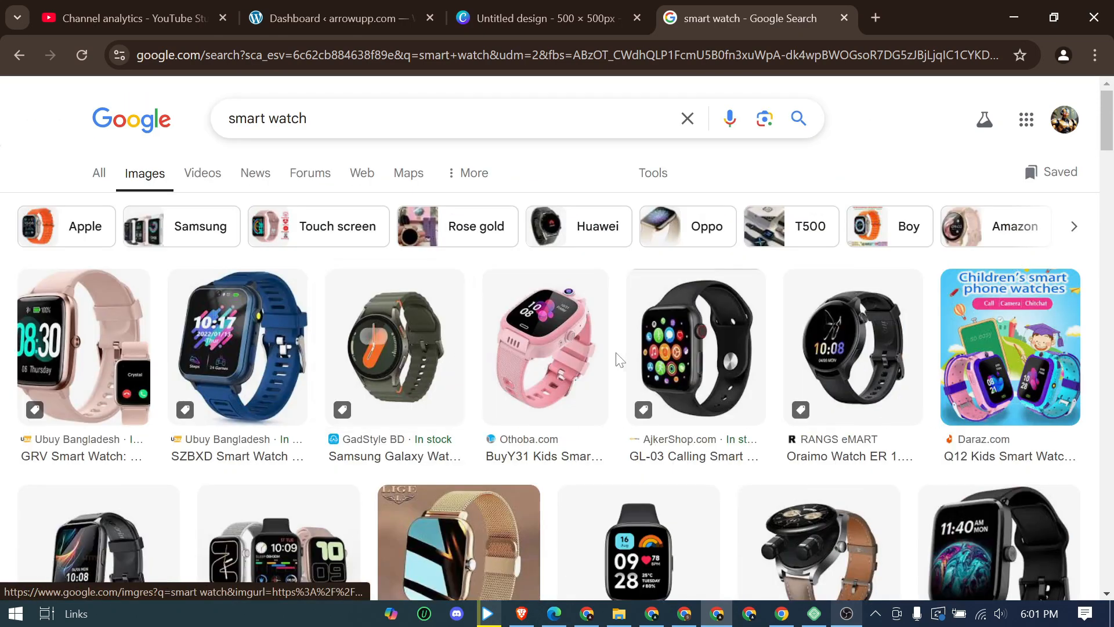
left_click(563, 348)
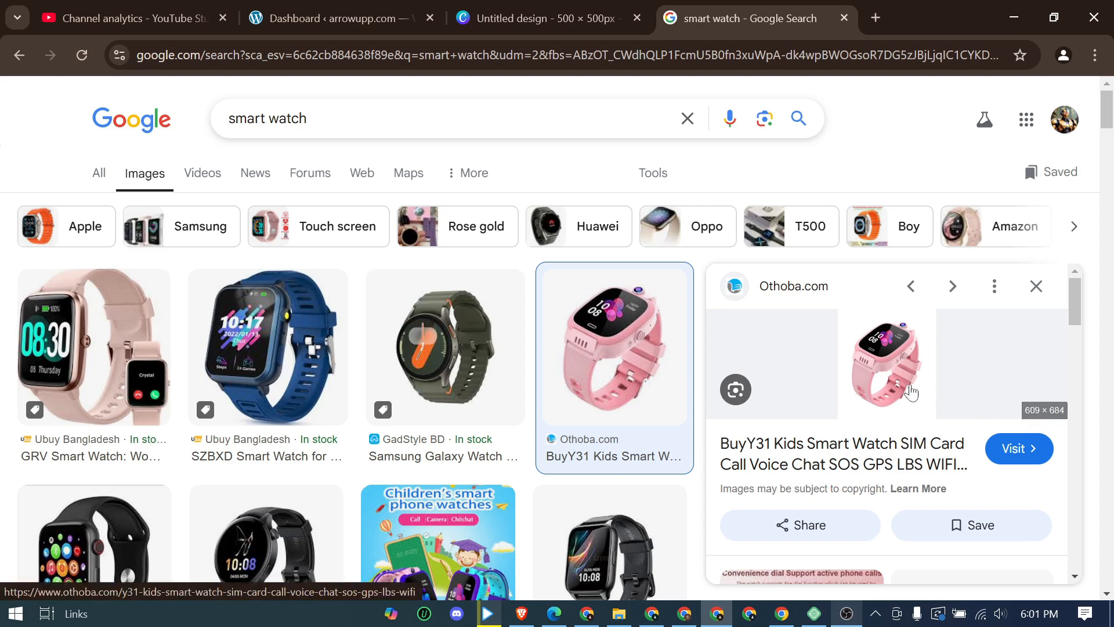
right_click(867, 350)
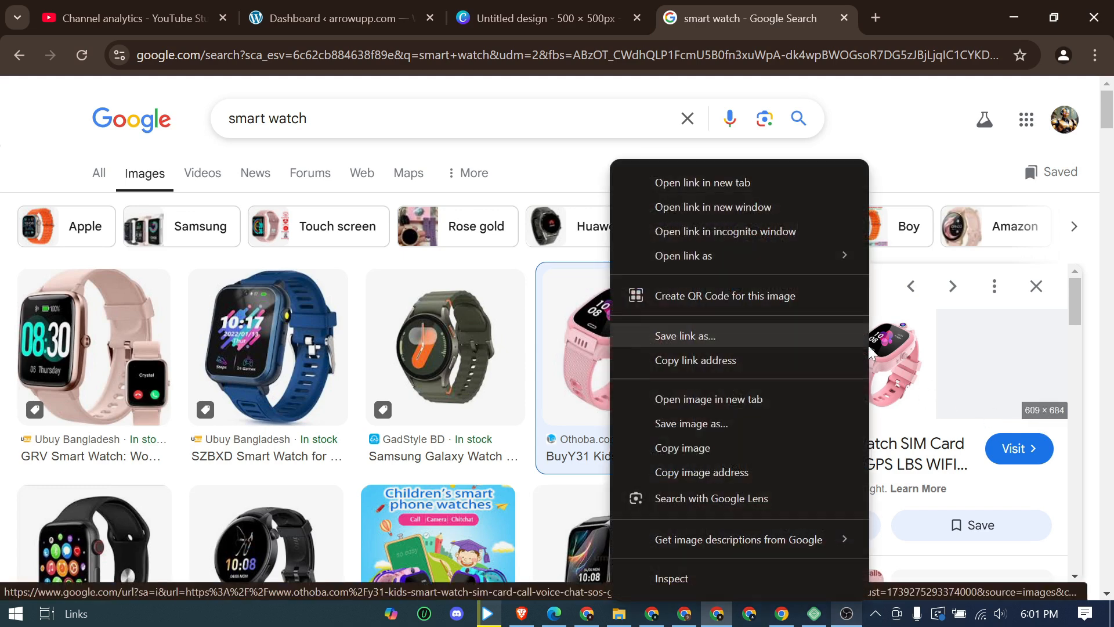
left_click(672, 448)
Paste the copied watch picture into the Canva design and move it to the page's upper-left corner
left_click(540, 18)
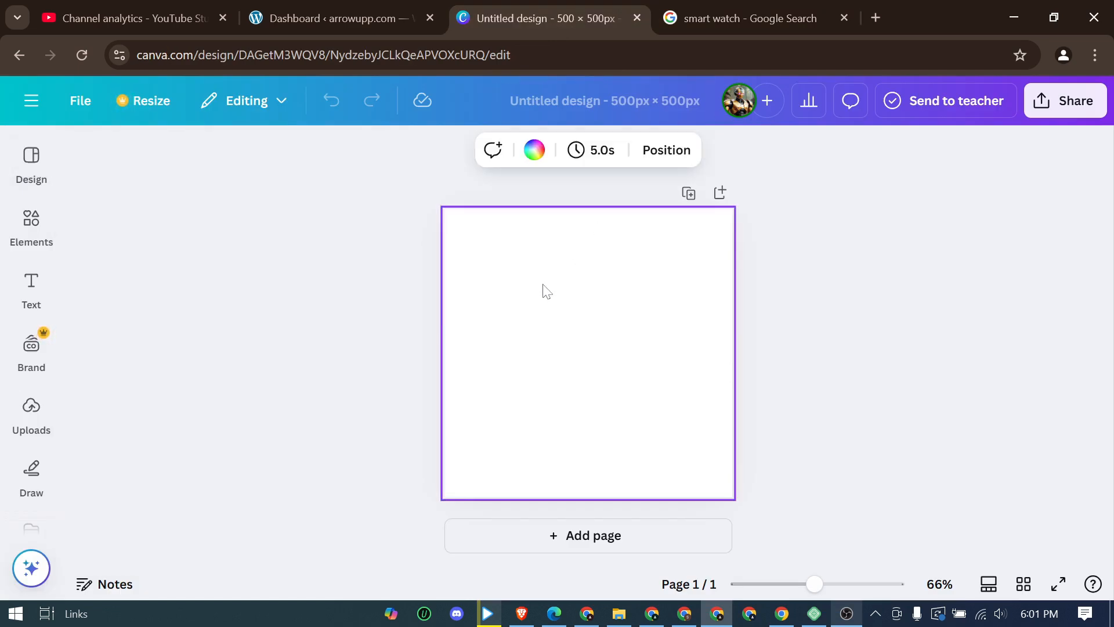
key("ctrl+v")
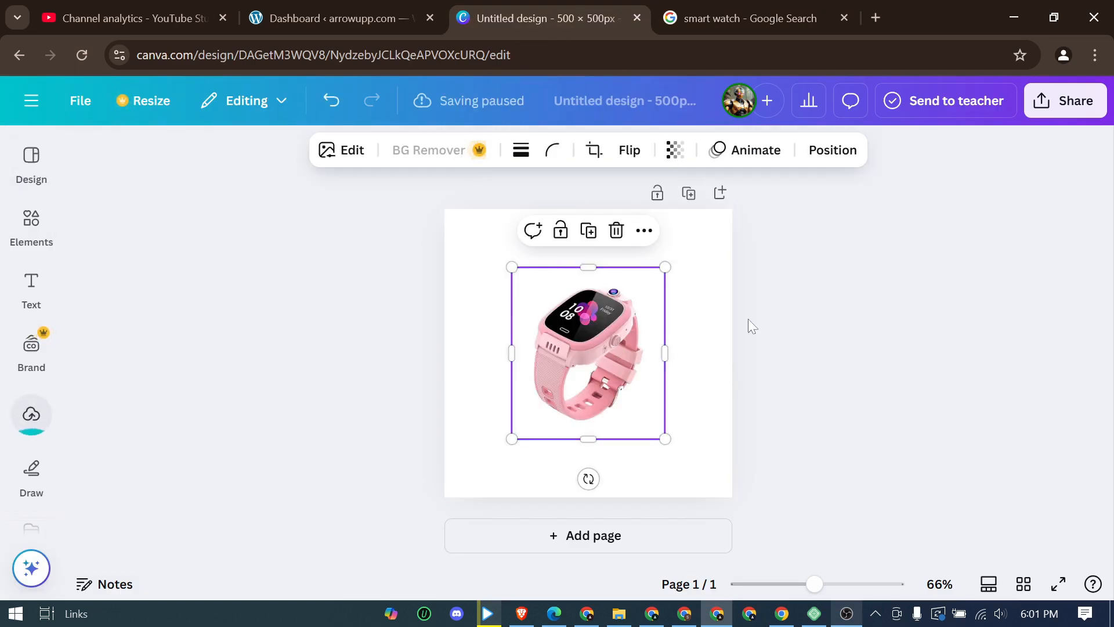
left_click(747, 319)
left_click_drag(592, 333, 530, 279)
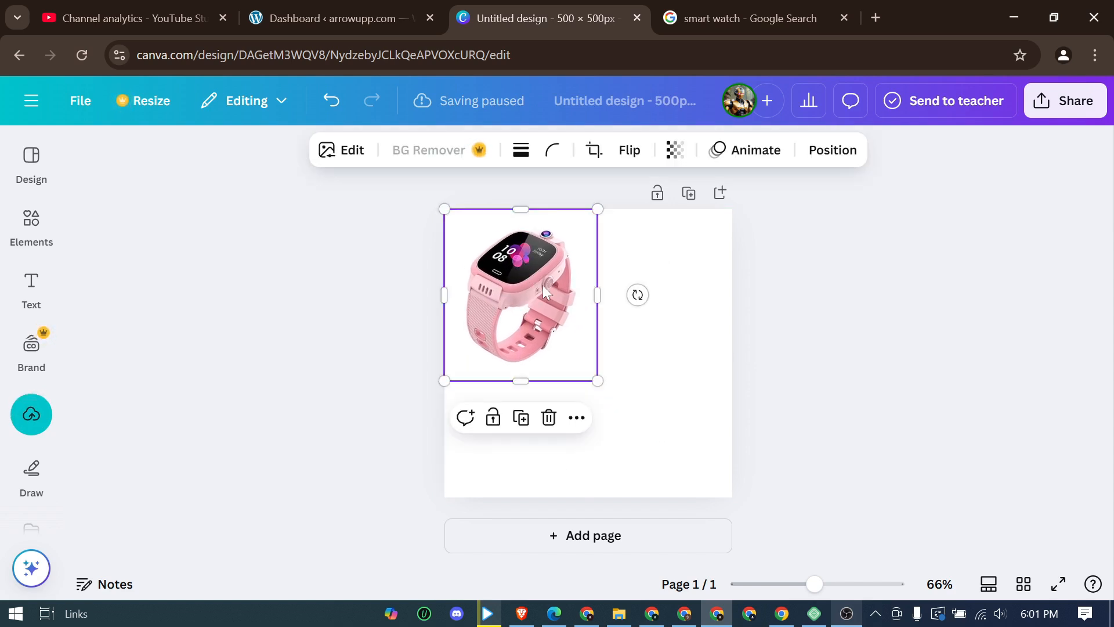
left_click(28, 409)
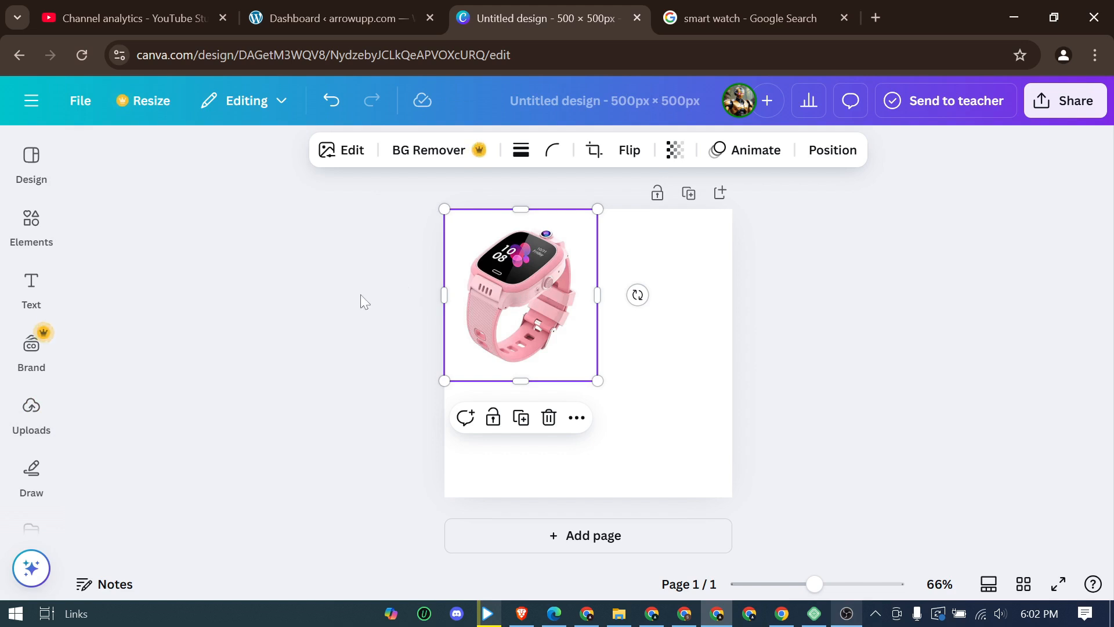
Enlarge the pink watch picture to the full page height and centre it on the page
left_click_drag(598, 381, 718, 494)
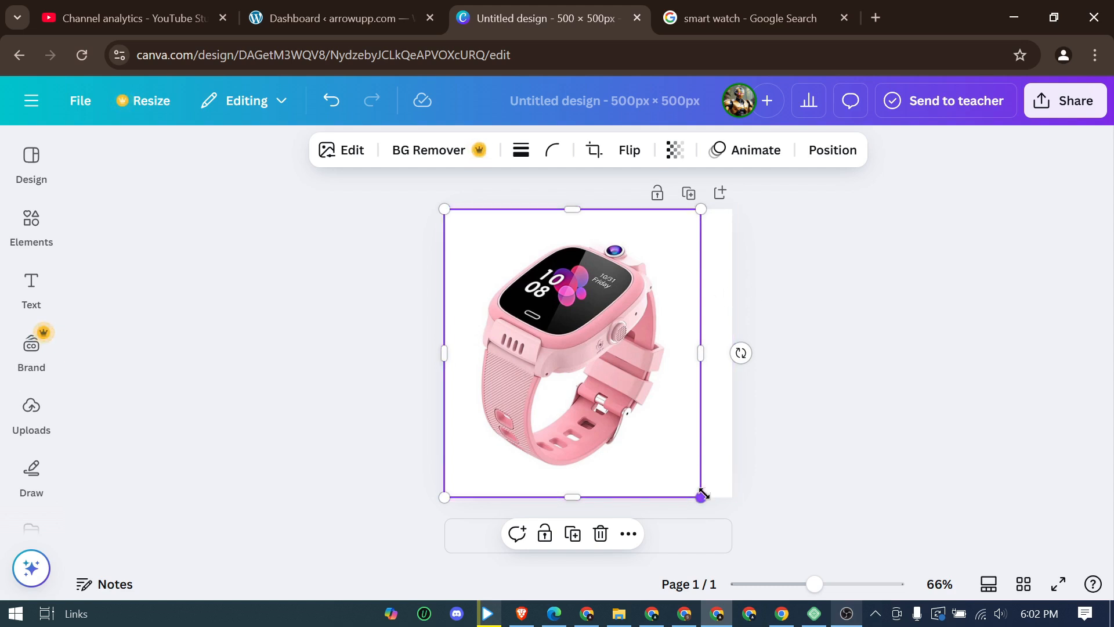
mouse_move(701, 497)
left_mouse_down()
mouse_move(738, 525)
mouse_move(708, 493)
left_mouse_up()
left_click_drag(602, 356, 626, 353)
left_click(885, 337)
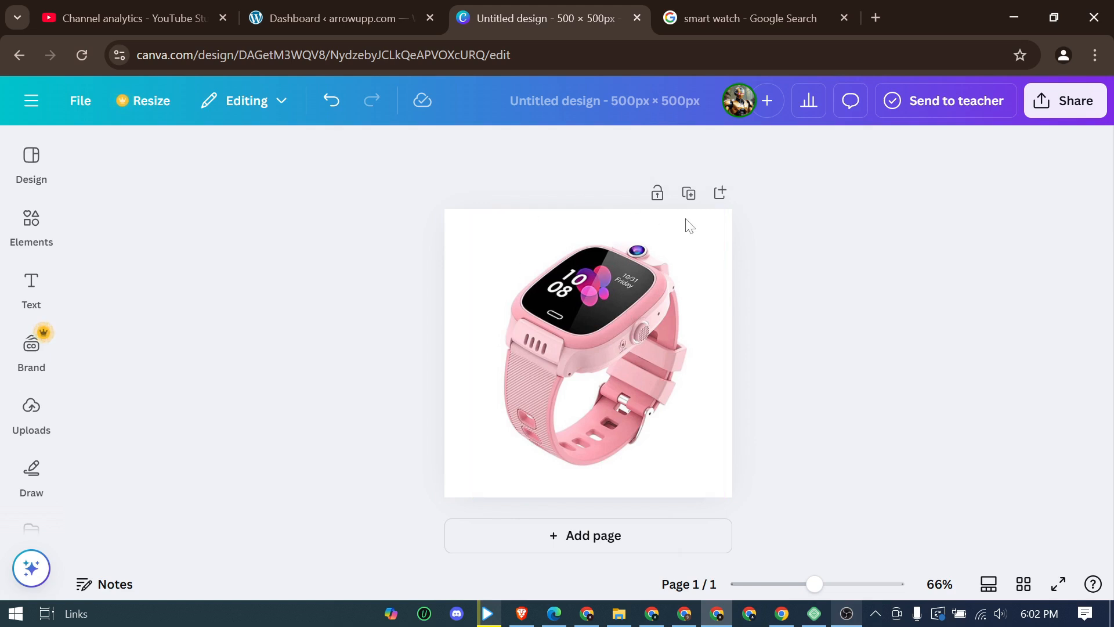
left_click_drag(604, 355, 596, 348)
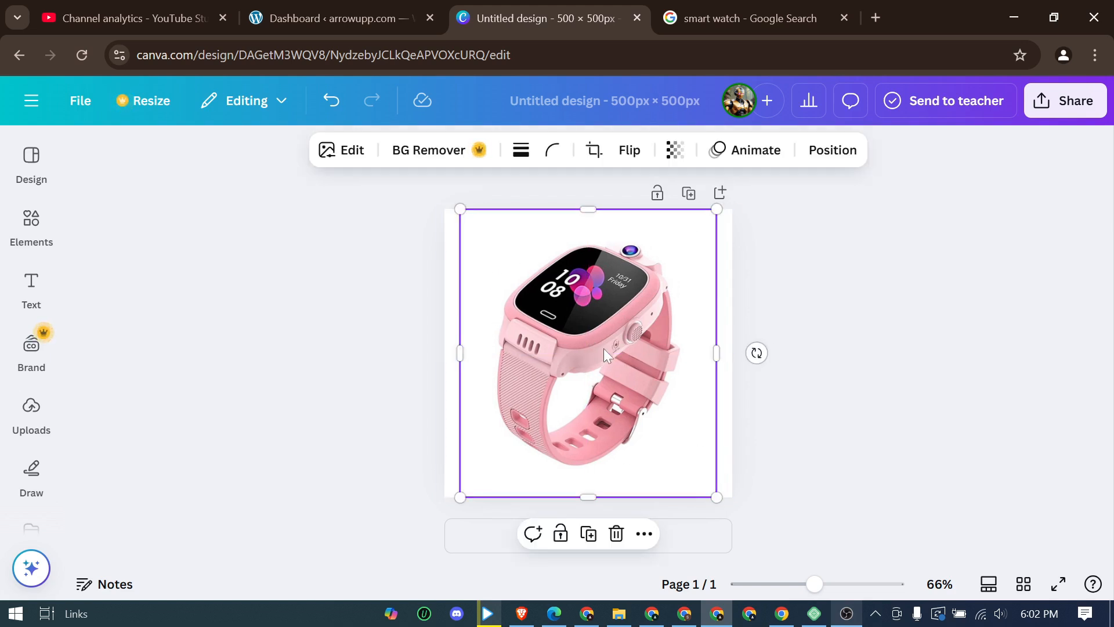
left_click(926, 311)
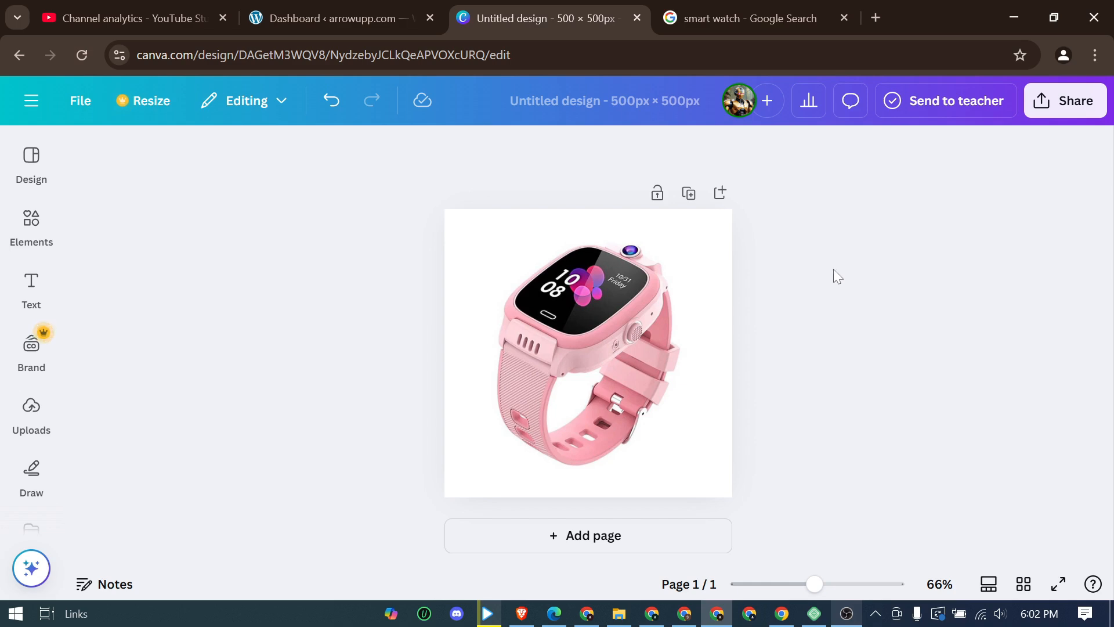
Add a second page to the design and copy the gold LIGE Full Touch Screen watch picture from the Google image results
left_click(616, 544)
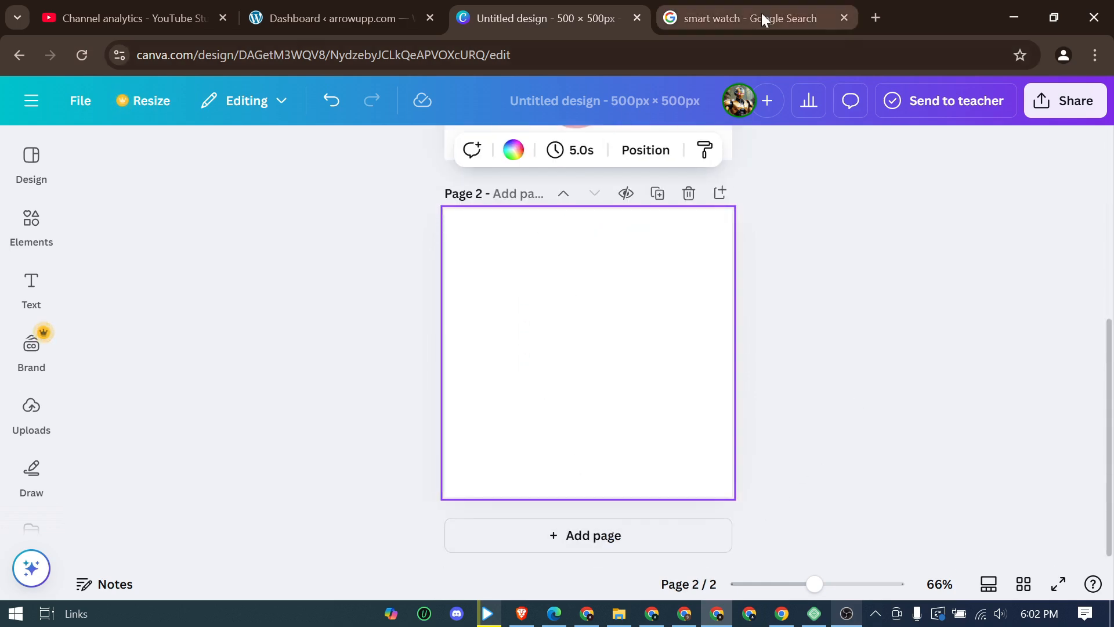
left_click(761, 13)
scroll(591, 440, "down", 3)
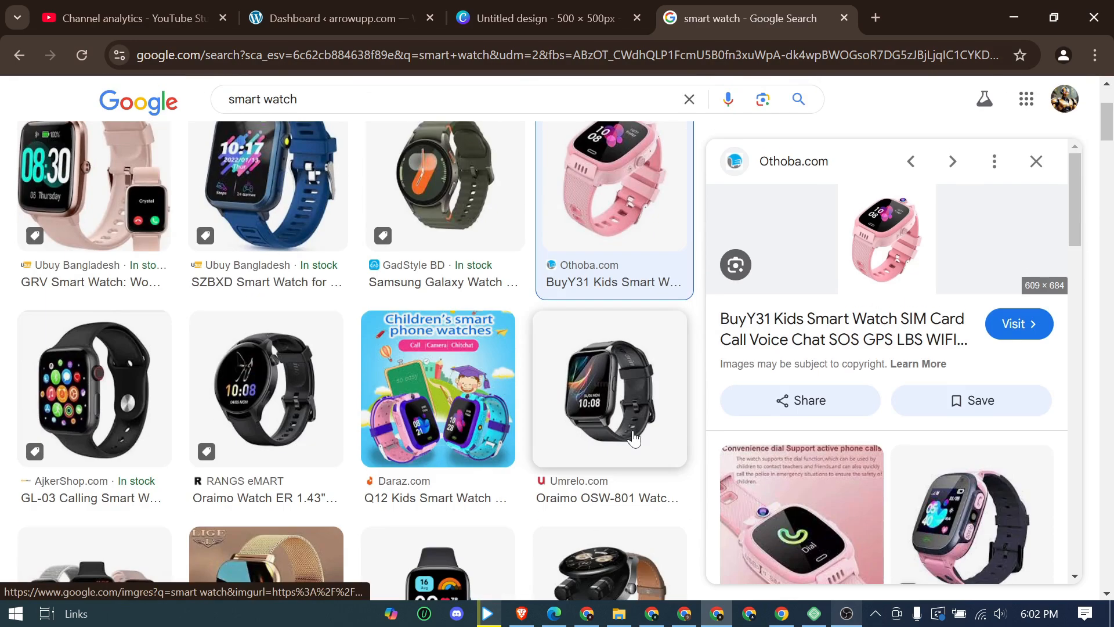
scroll(435, 400, "down", 3)
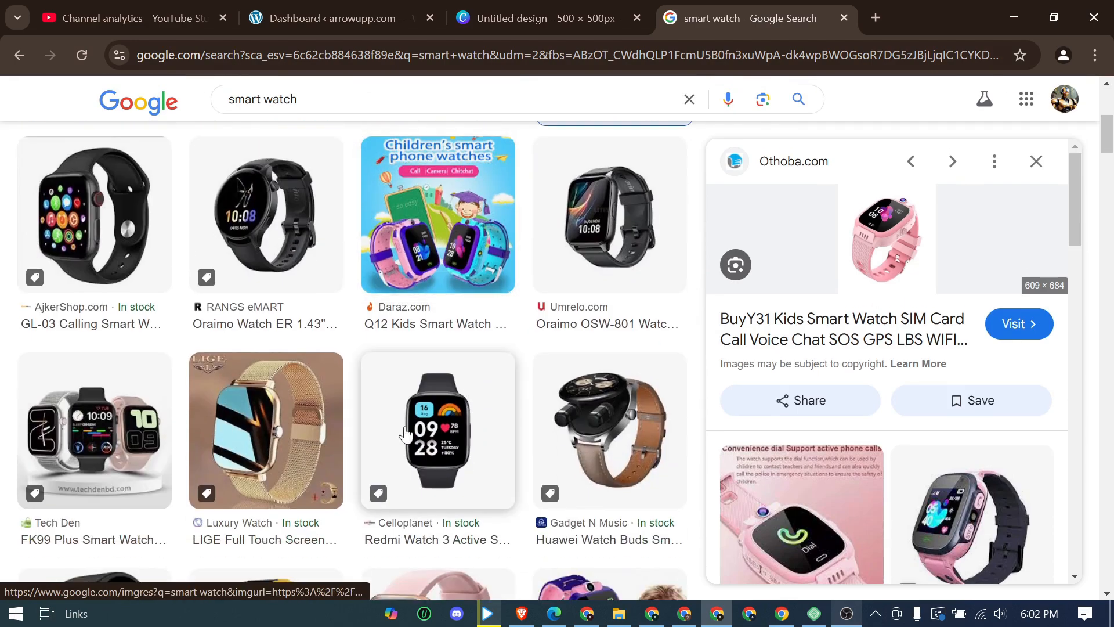
left_click(263, 422)
right_click(848, 278)
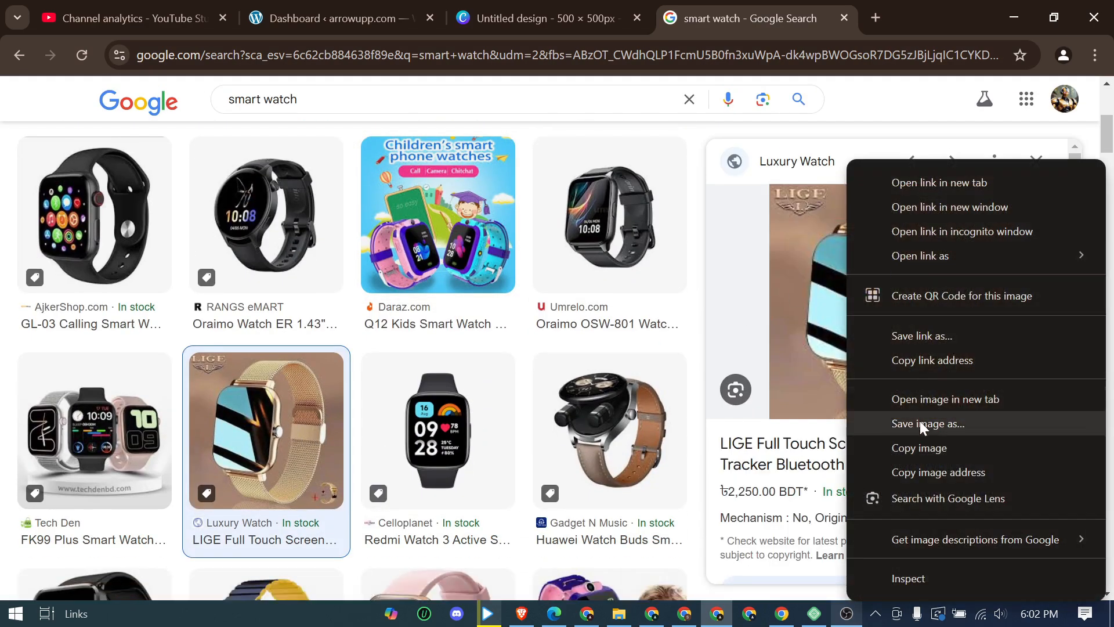
left_click(920, 448)
Paste the copied gold watch picture onto page 2 of the Canva design and enlarge it to fill the page
left_click(542, 18)
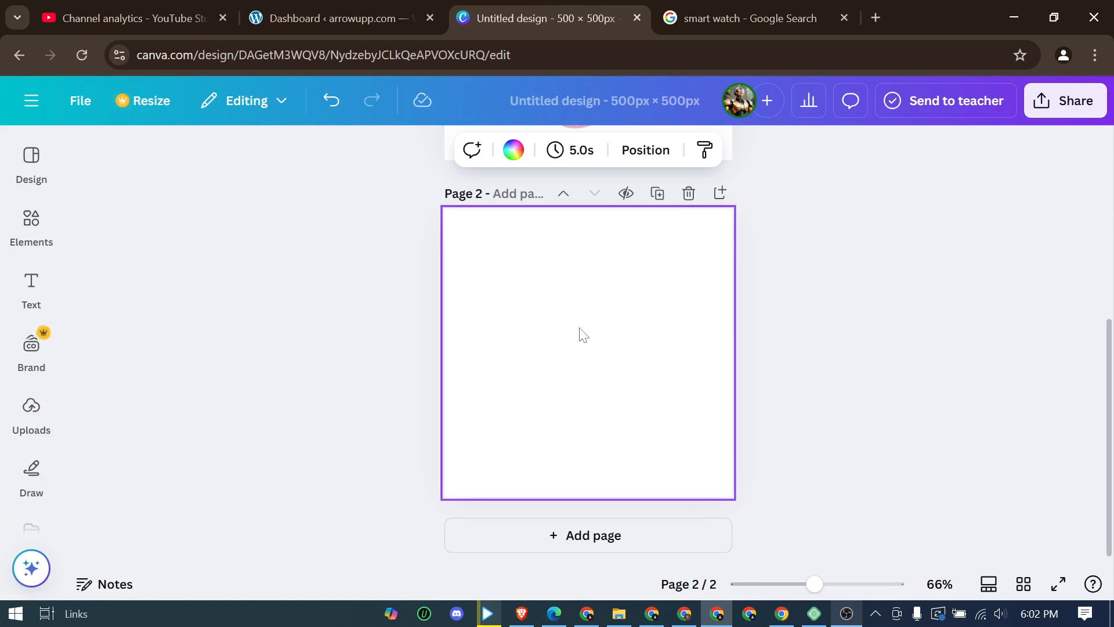
key("ctrl+v")
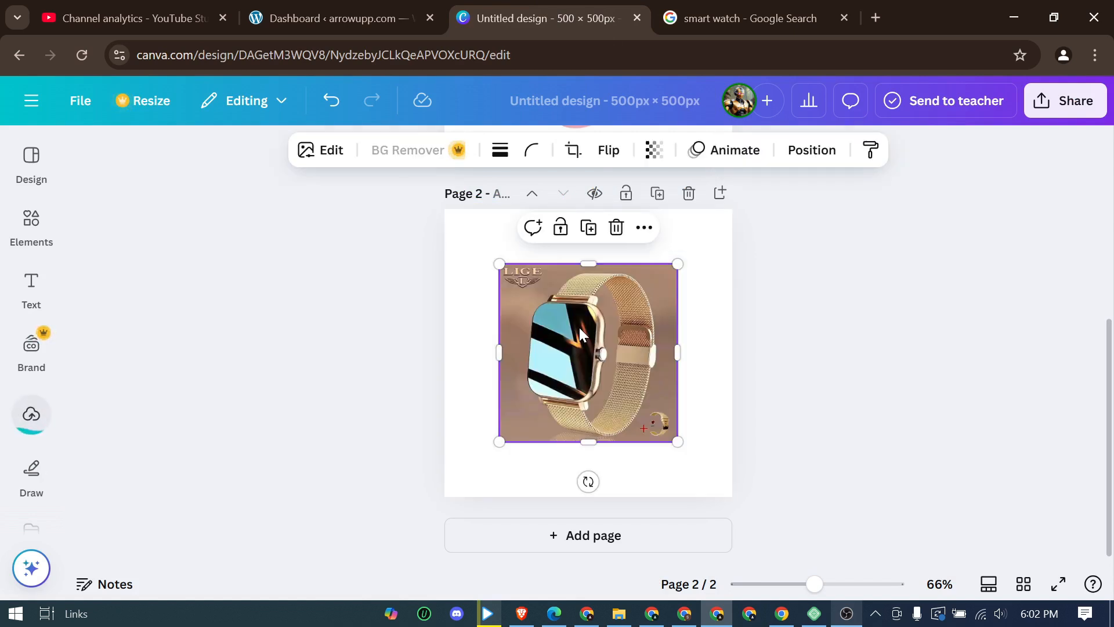
left_click(572, 326)
left_click_drag(572, 326, 517, 271)
left_click_drag(622, 385, 738, 480)
left_click(850, 355)
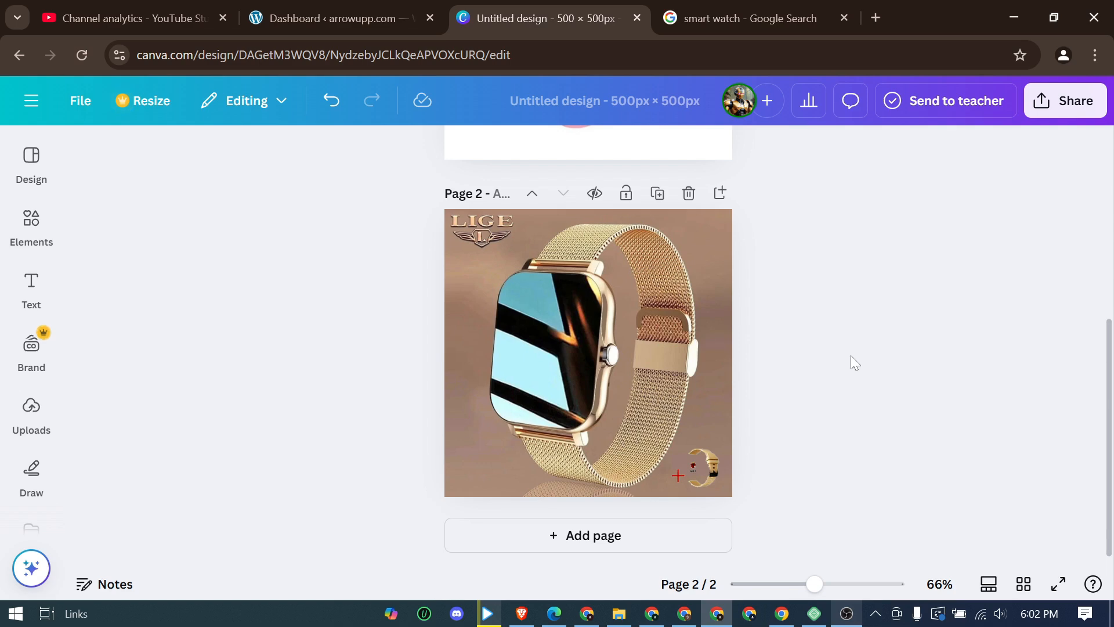
Duplicate page 2 with the gold LIGE watch picture
scroll(834, 306, "up", 1)
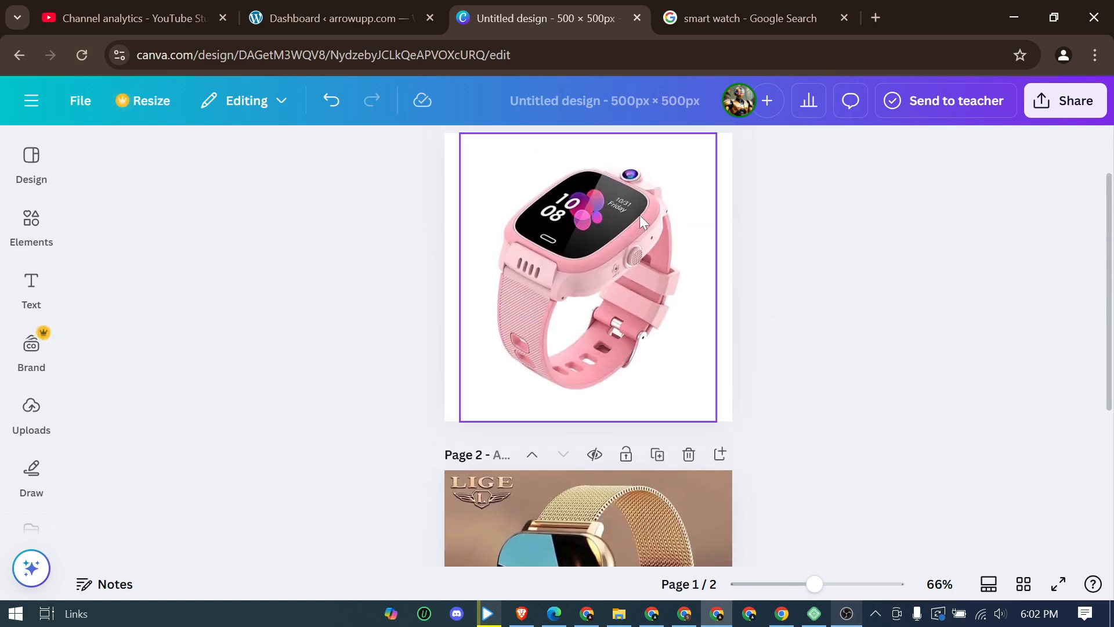
scroll(886, 329, "down", 5)
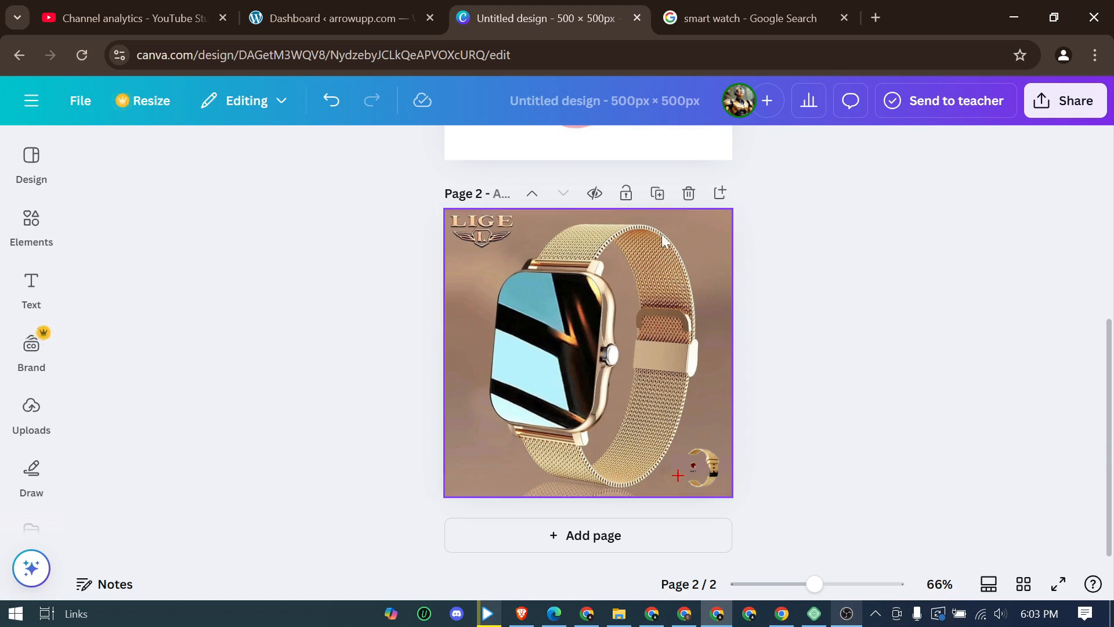
left_click(658, 195)
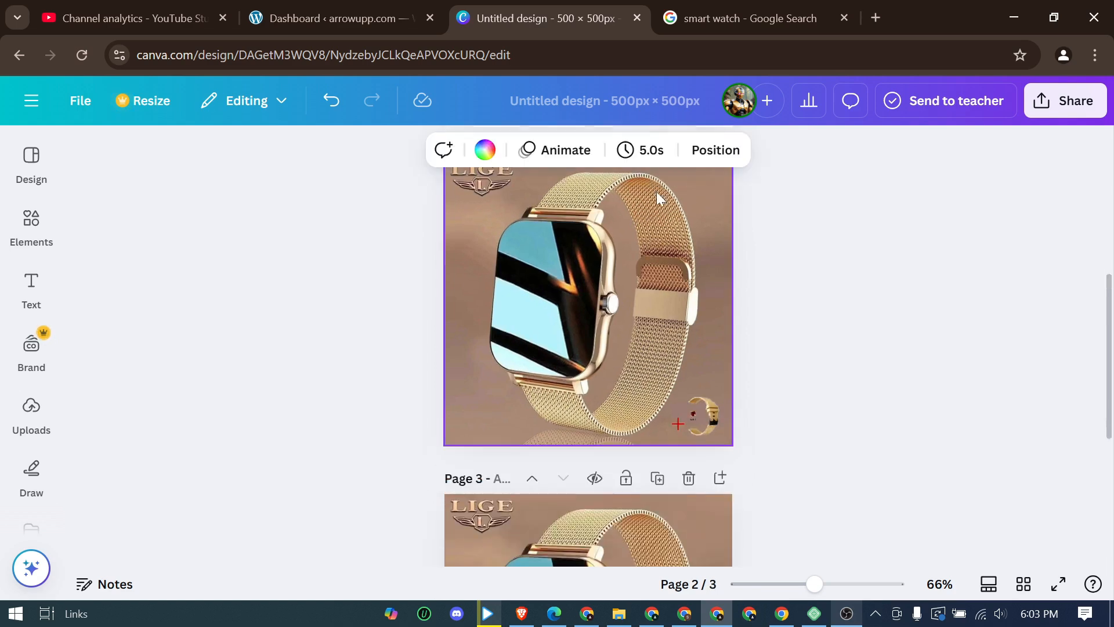
Remove the background of the gold watch picture on page 2 with BG Remover
scroll(644, 331, "up", 3)
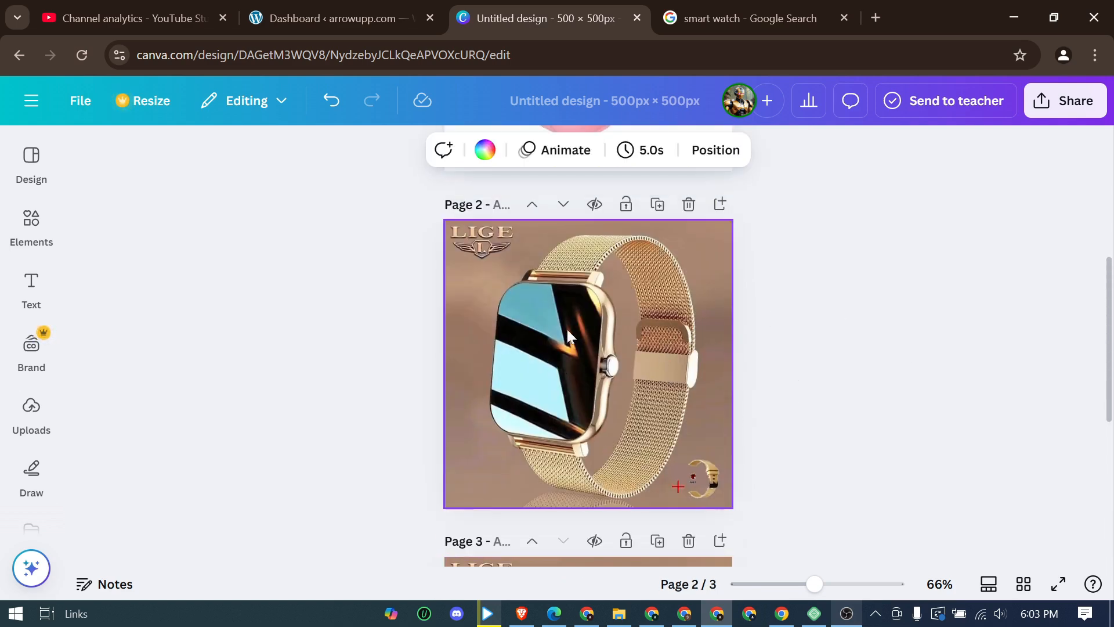
left_click(587, 300)
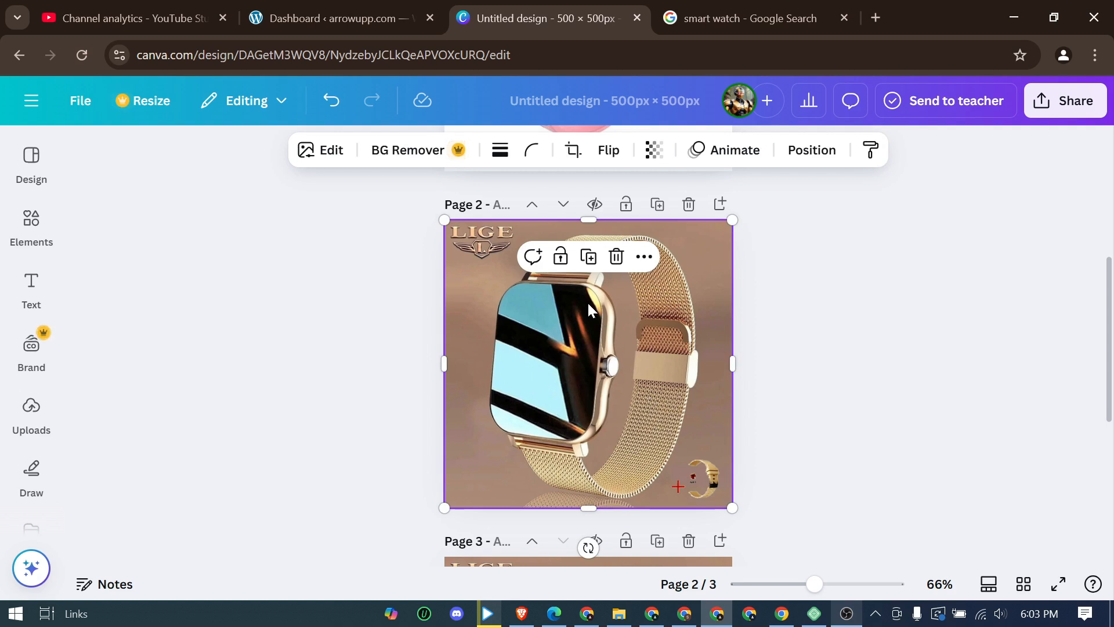
left_click(428, 149)
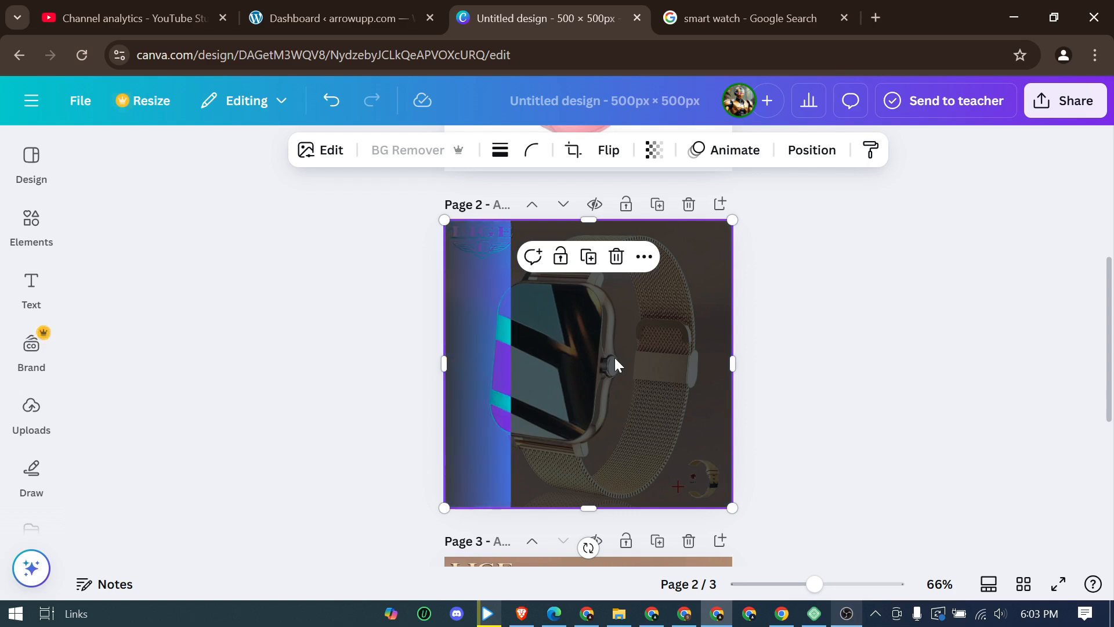
left_click(844, 354)
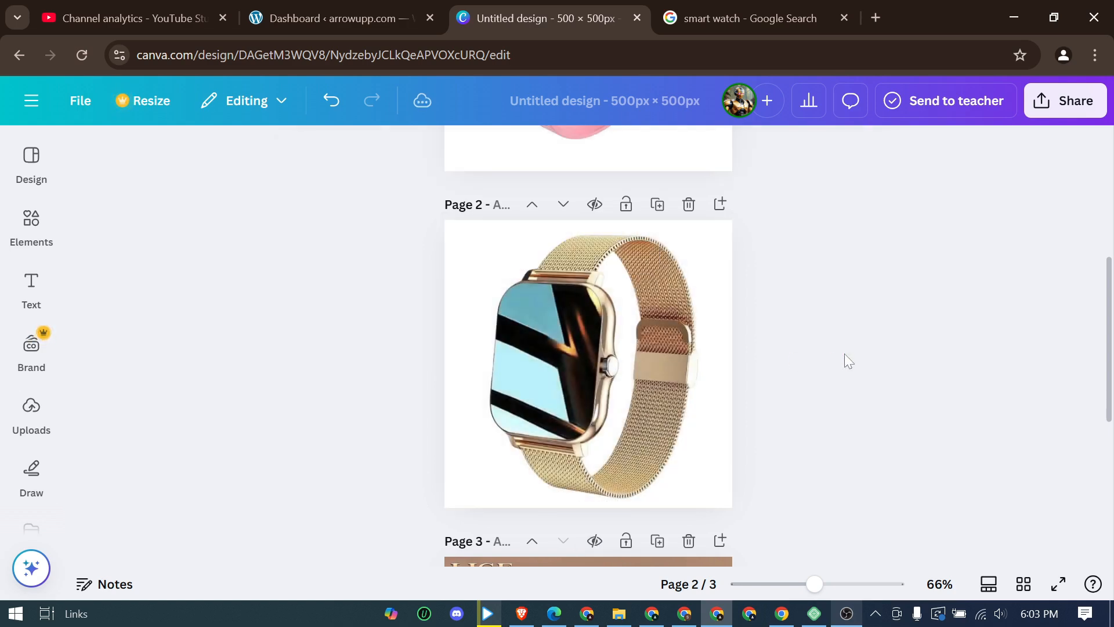
Shrink the cut-out gold watch slightly and centre it on page 2, leaving a white margin on every side
left_click(581, 352)
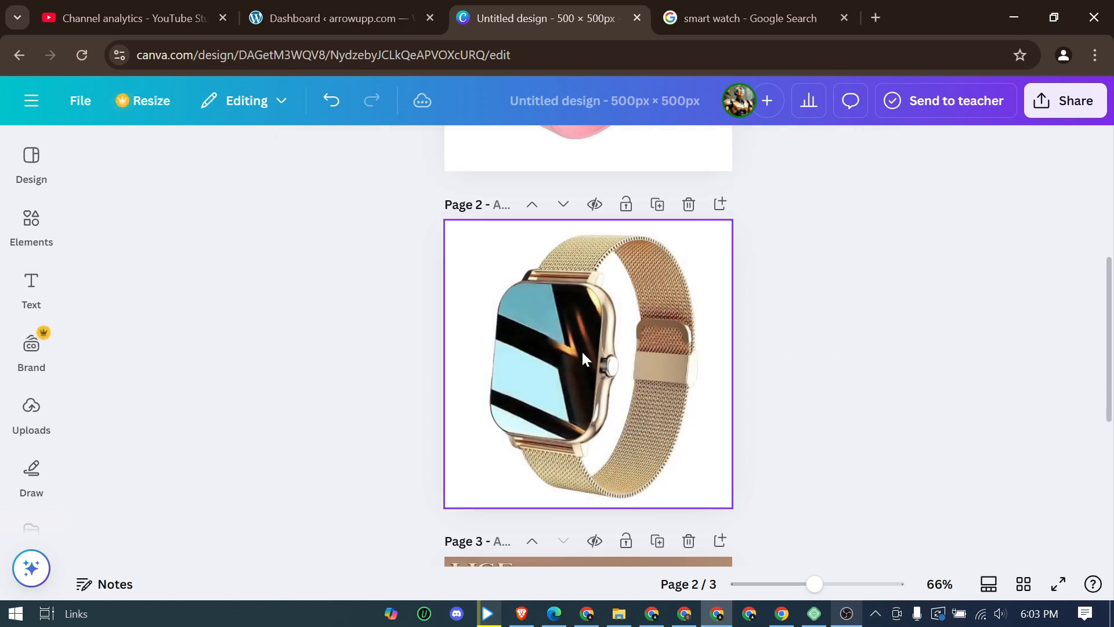
left_click_drag(734, 506, 703, 478)
left_click_drag(595, 375, 602, 386)
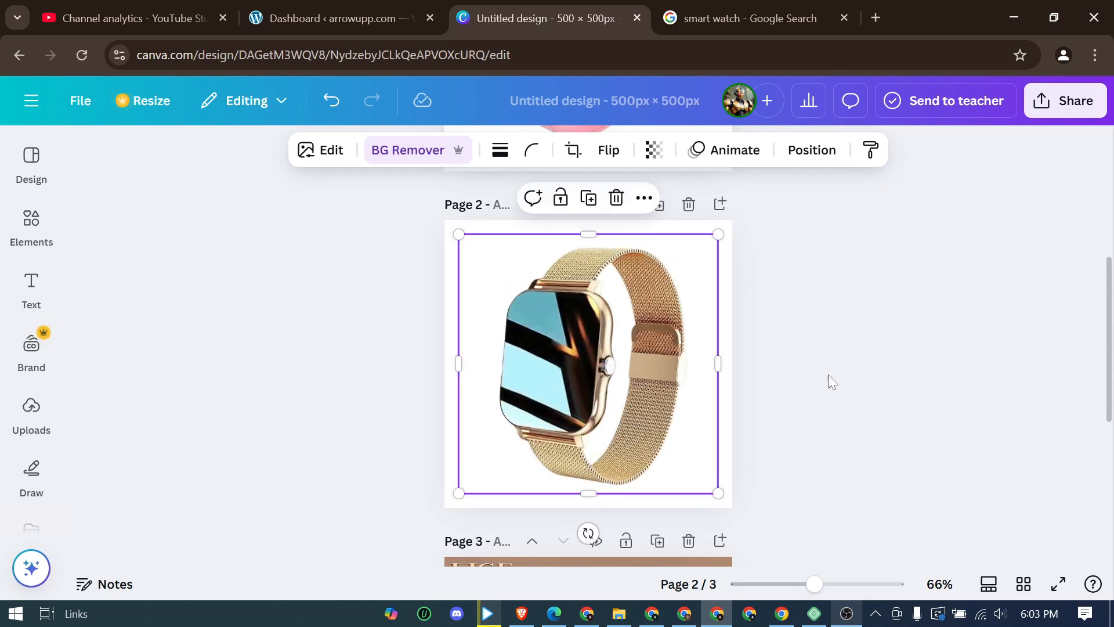
left_click(845, 377)
left_click(616, 353)
left_click(839, 331)
Open the Magic Grab tool for the gold watch picture on page 3, dismissing the Background Remover tip
scroll(841, 335, "down", 5)
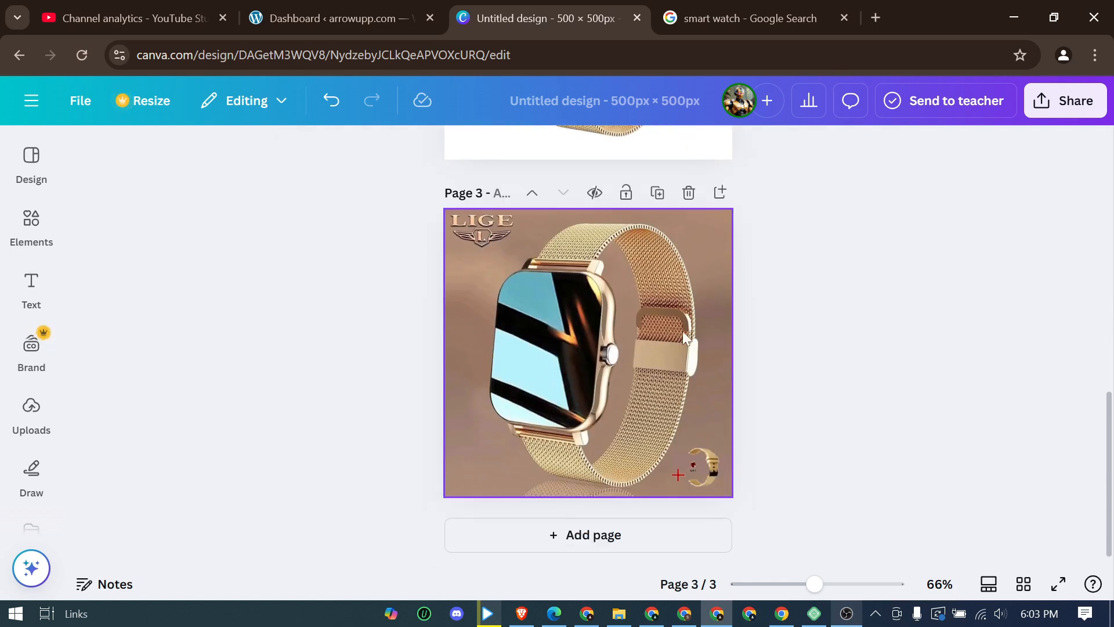
left_click(592, 316)
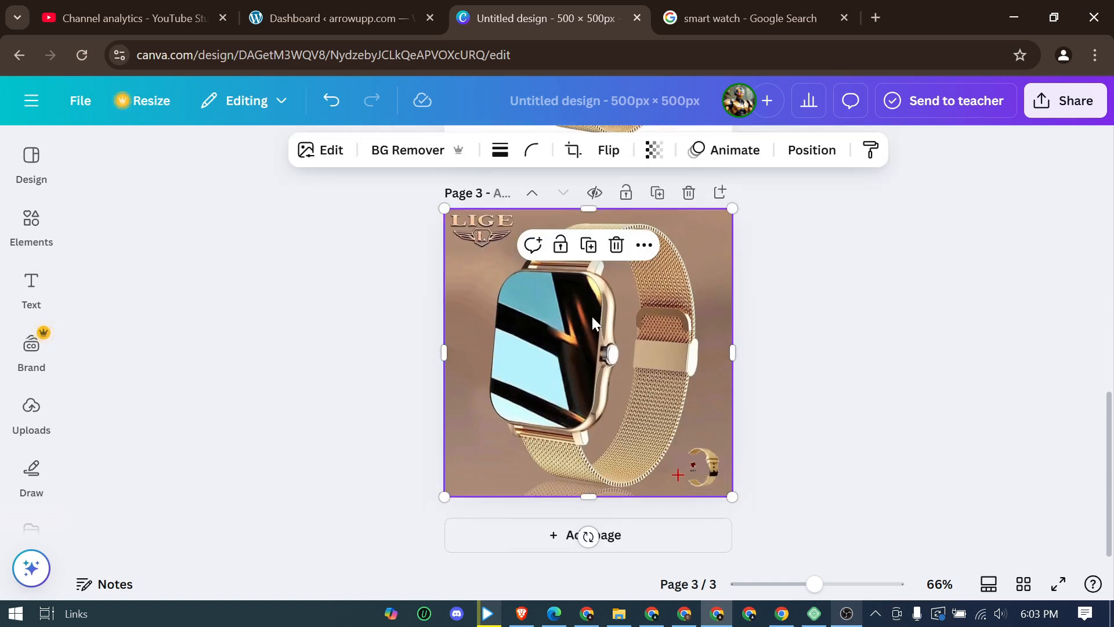
left_click(324, 154)
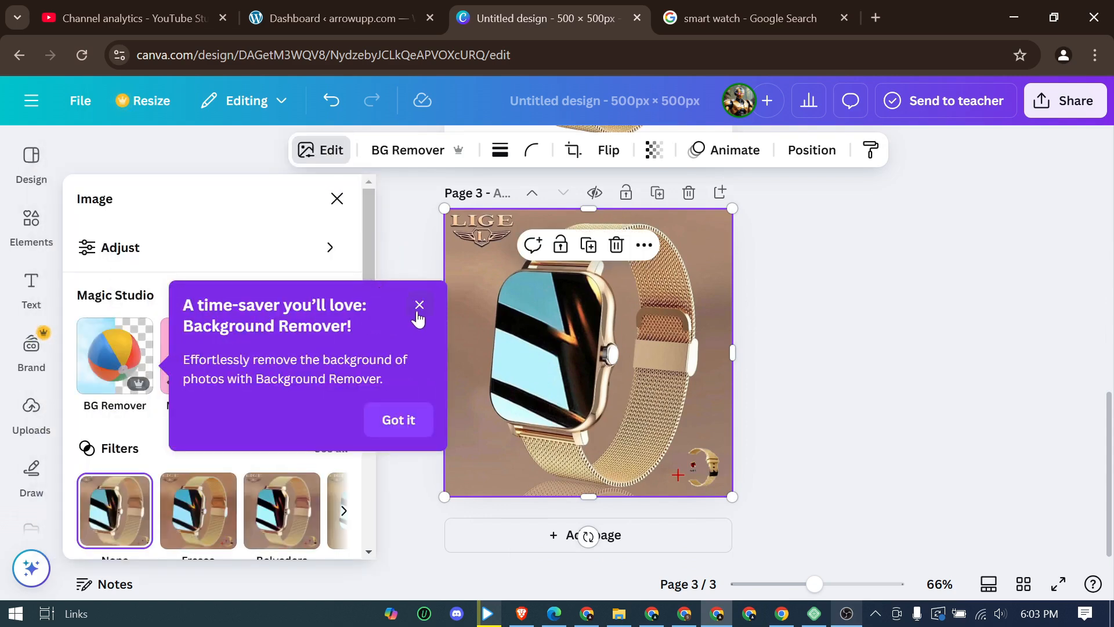
left_click(418, 310)
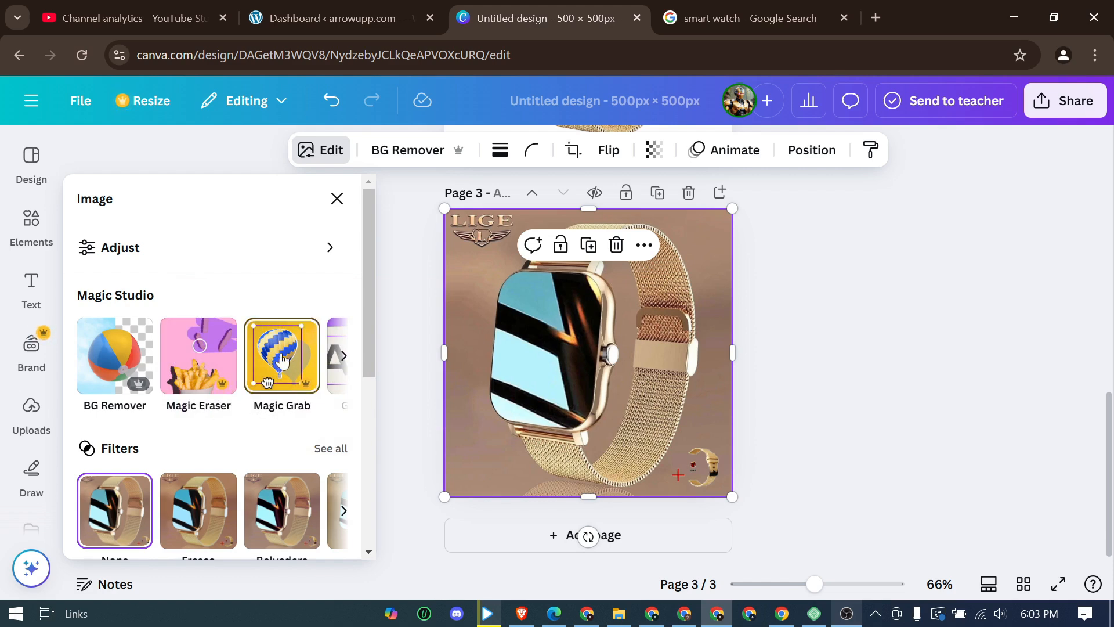
left_click(281, 360)
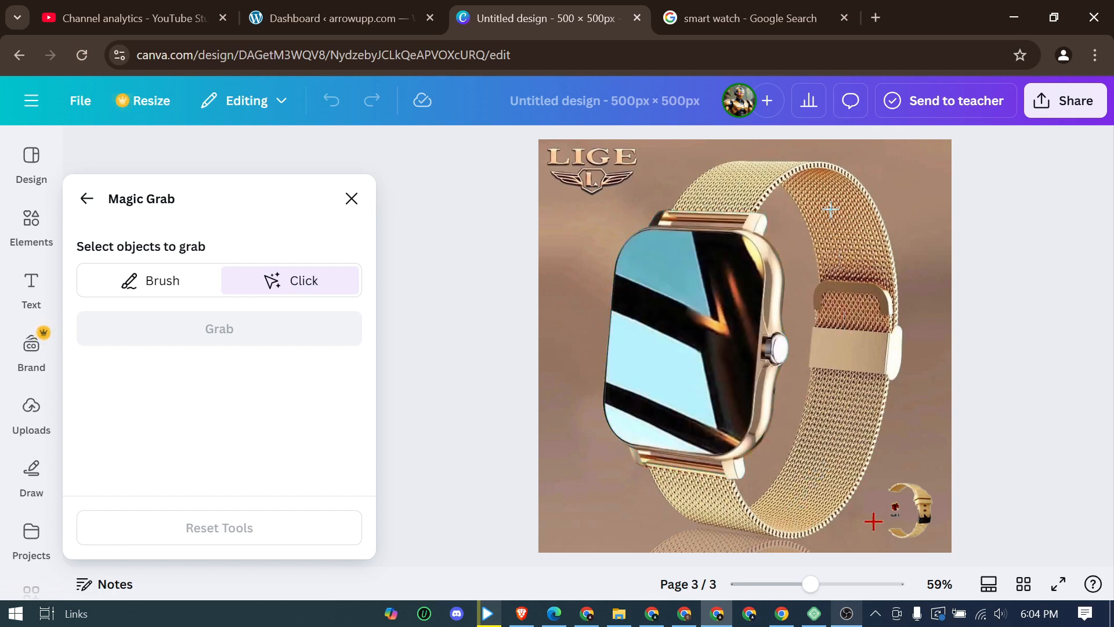
Mark the watch case, the strap and the reflection below it as objects and grab them out of the background
left_click(719, 323)
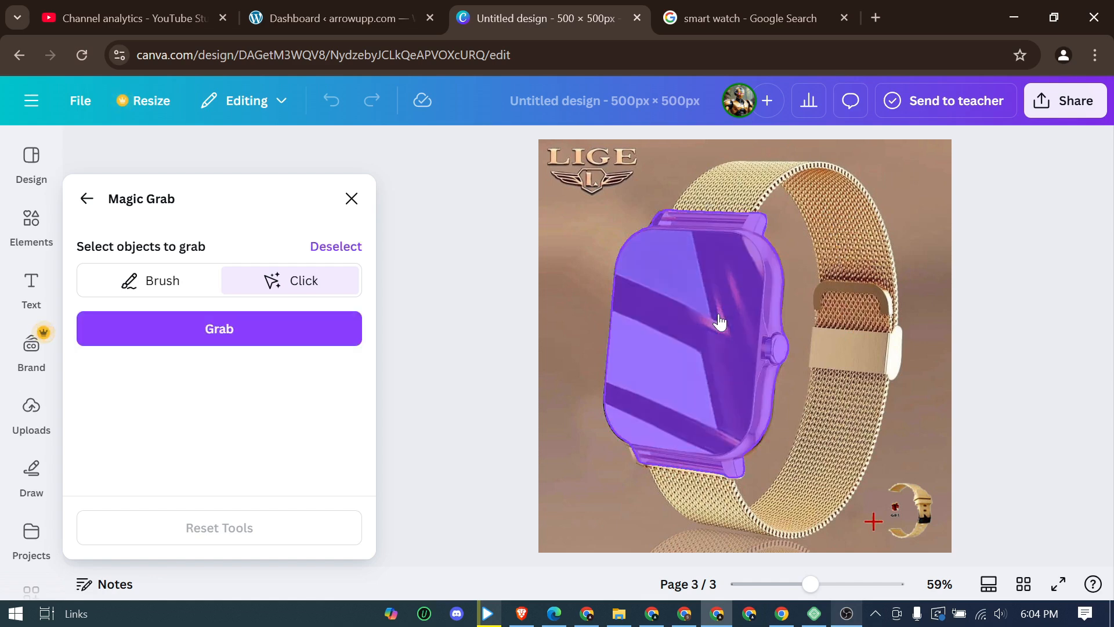
left_click(855, 270)
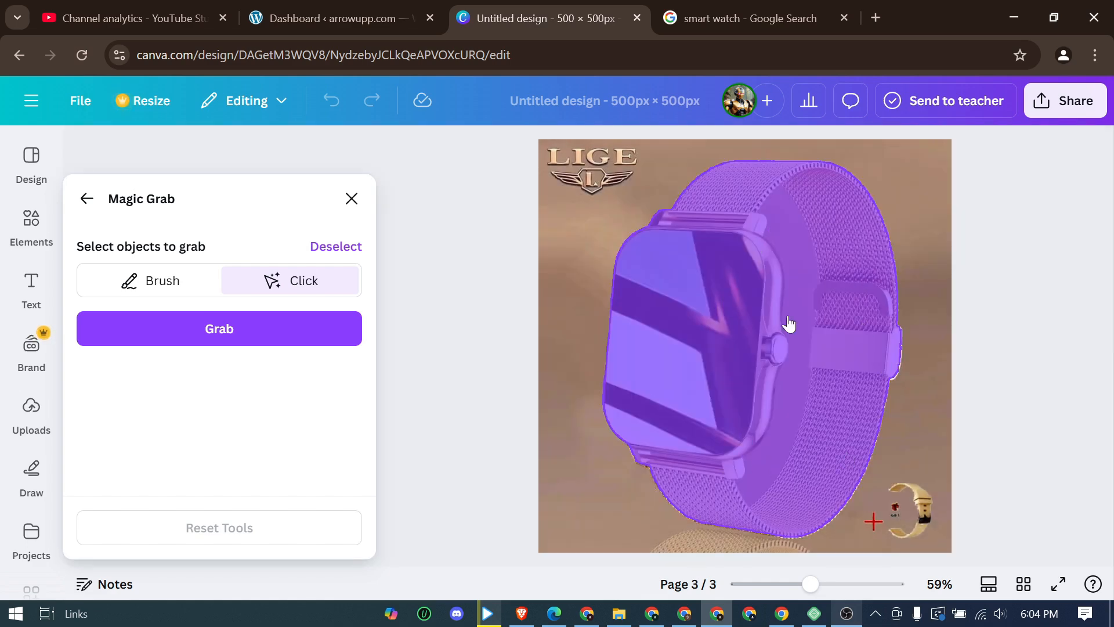
left_click(714, 540)
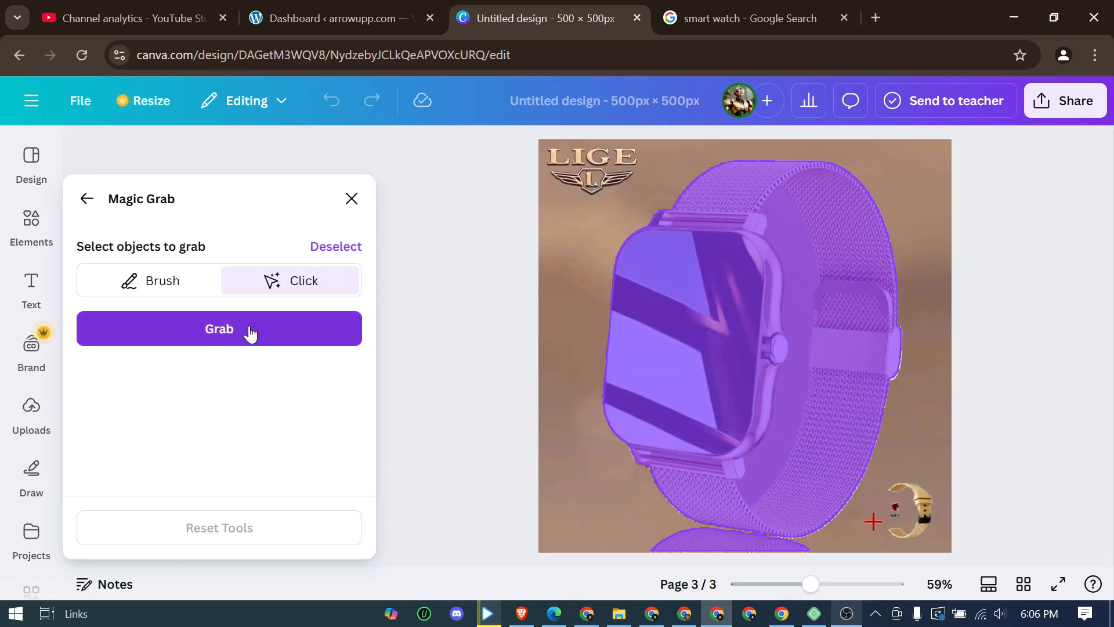
left_click(251, 334)
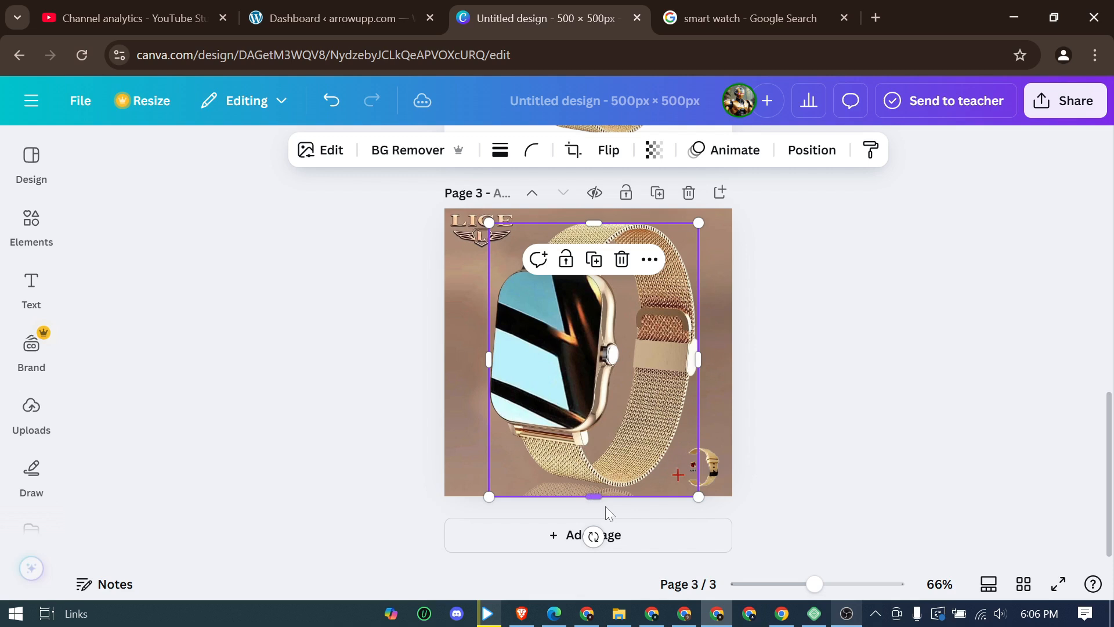
Add a blank page 4, move the grabbed watch from page 3 onto it and centre it there
key("ctrl+Return")
scroll(545, 270, "up", 4)
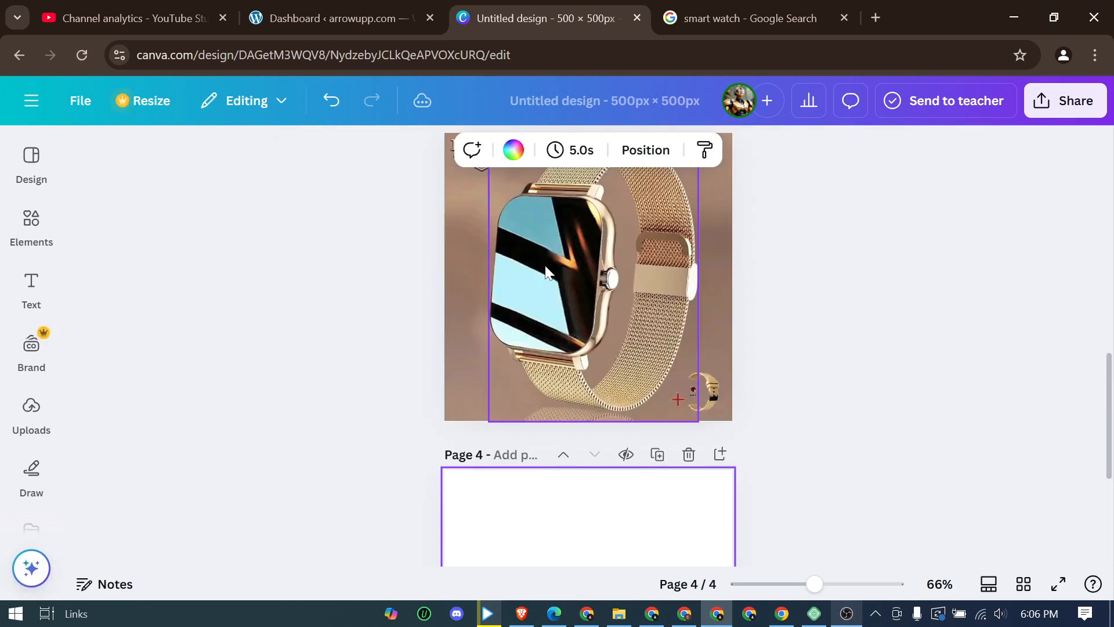
left_click_drag(545, 270, 552, 565)
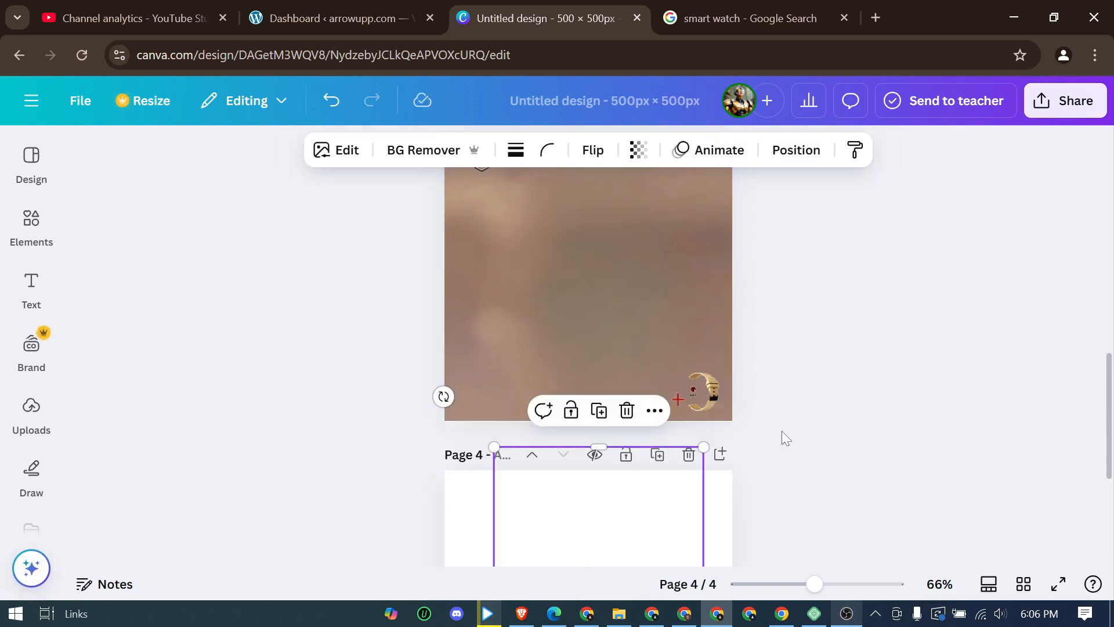
scroll(612, 319, "down", 4)
left_click_drag(613, 323, 602, 348)
left_click(843, 337)
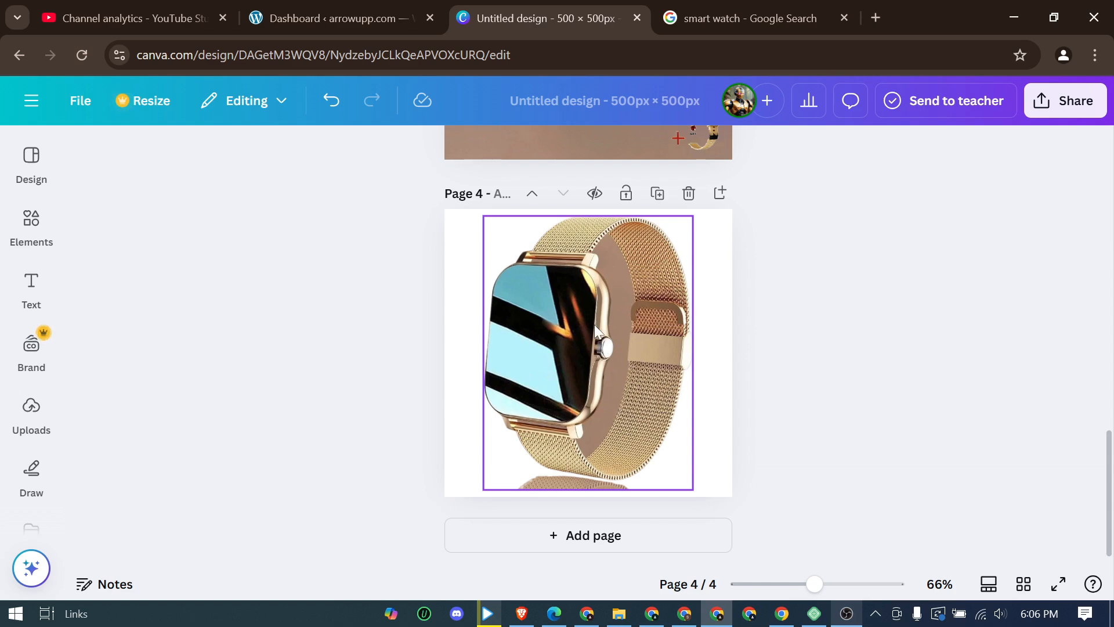
Compare the Magic Grab watch with the BG Remover version on page 2, and delete pages 3 and 4
scroll(791, 305, "up", 5)
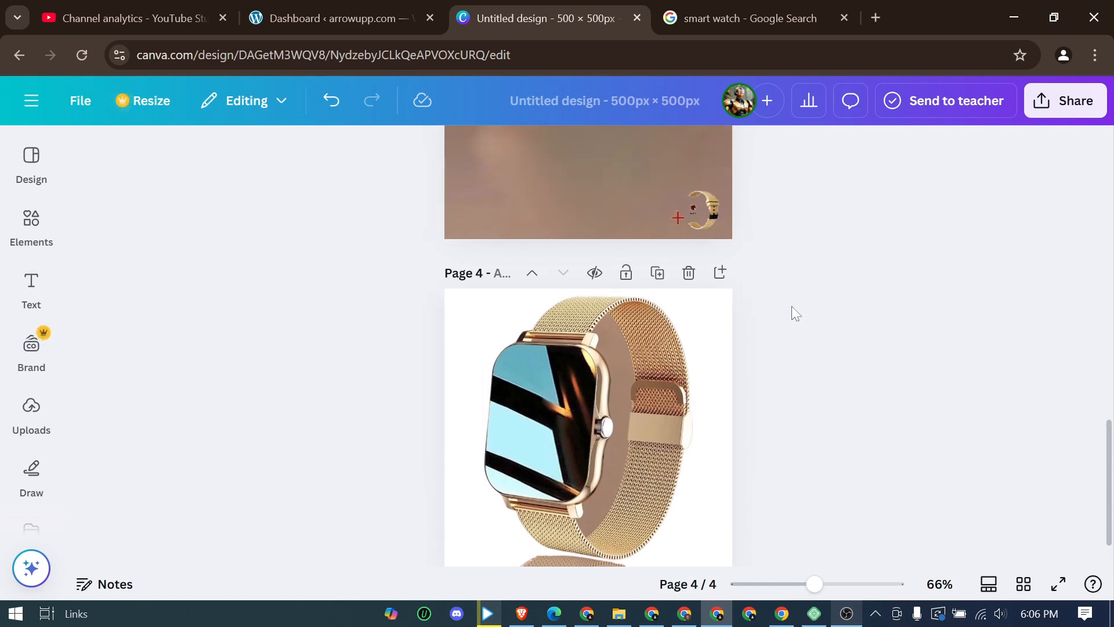
scroll(653, 284, "up", 5)
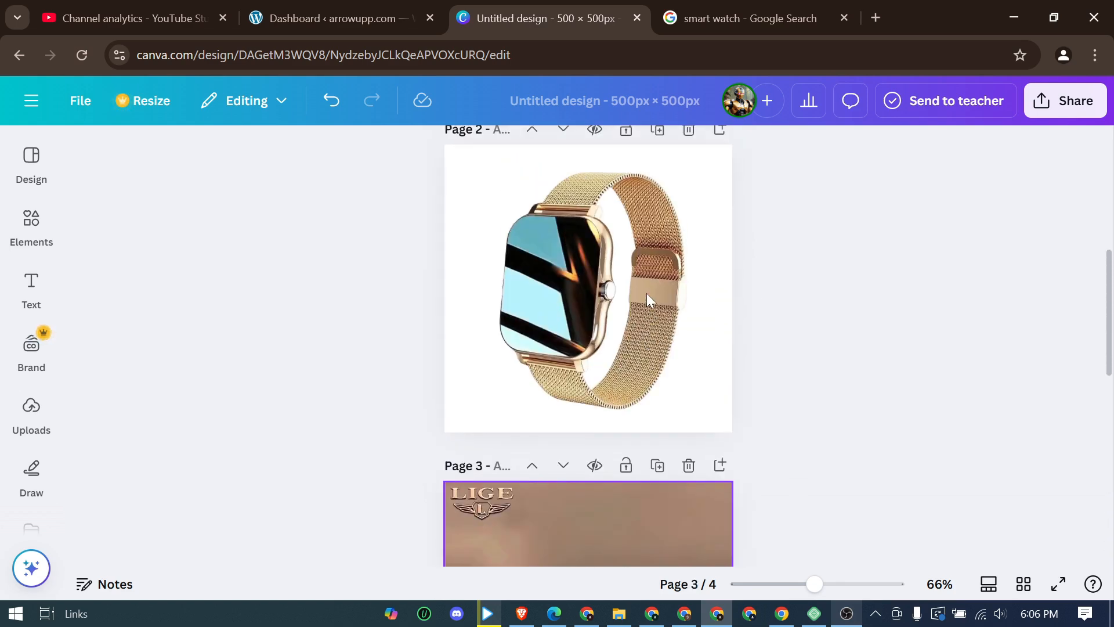
scroll(834, 381, "down", 3)
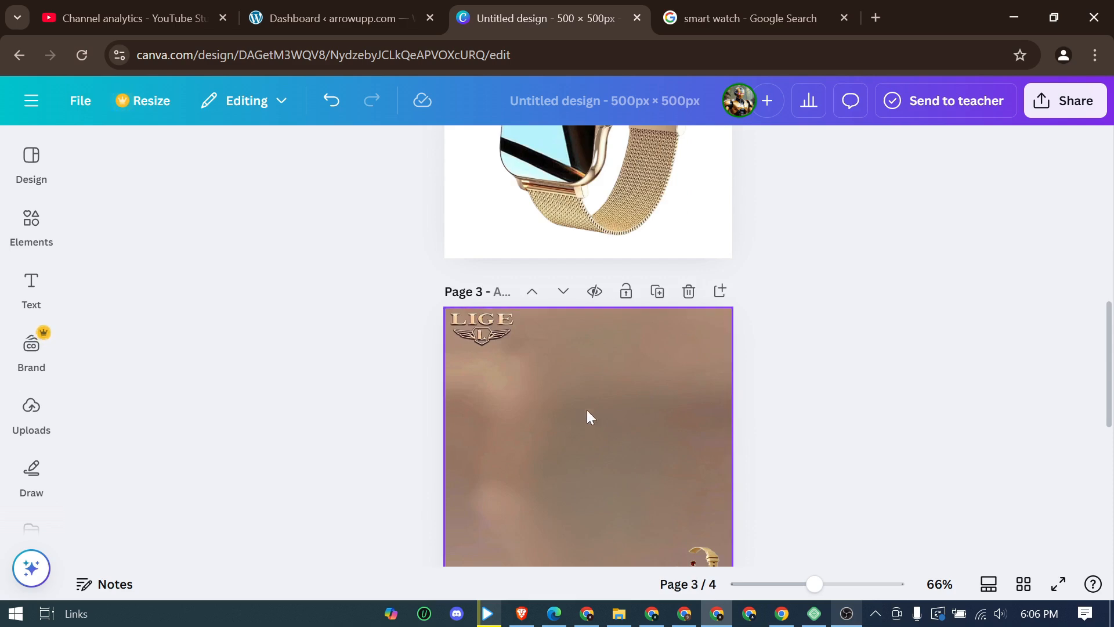
scroll(586, 409, "down", 4)
scroll(639, 391, "down", 3)
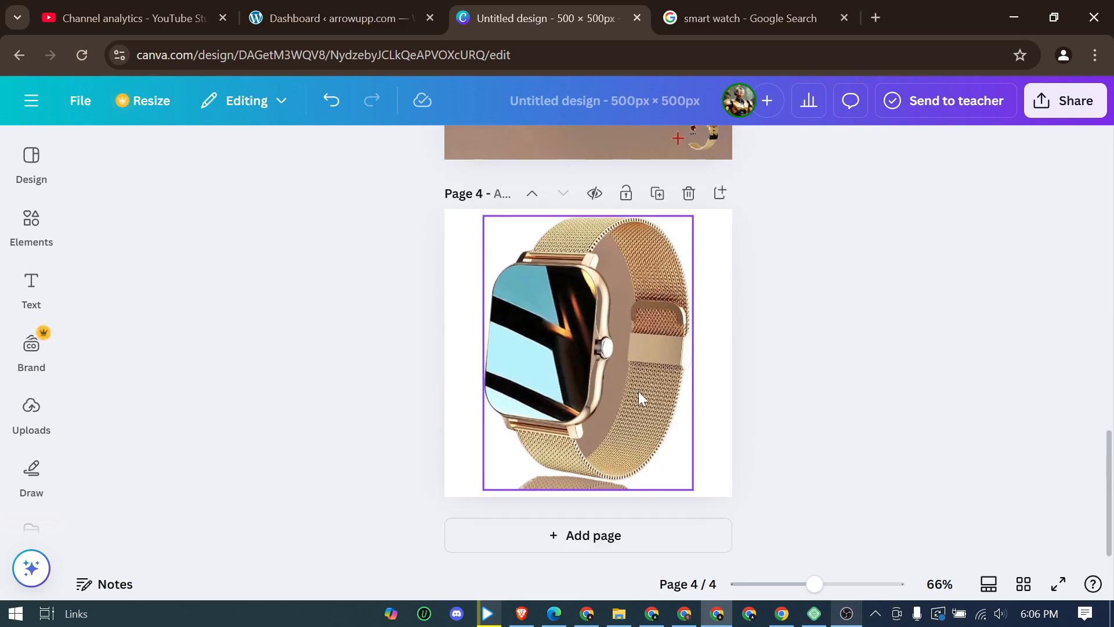
scroll(691, 348, "up", 6)
left_click(688, 291)
left_click(689, 291)
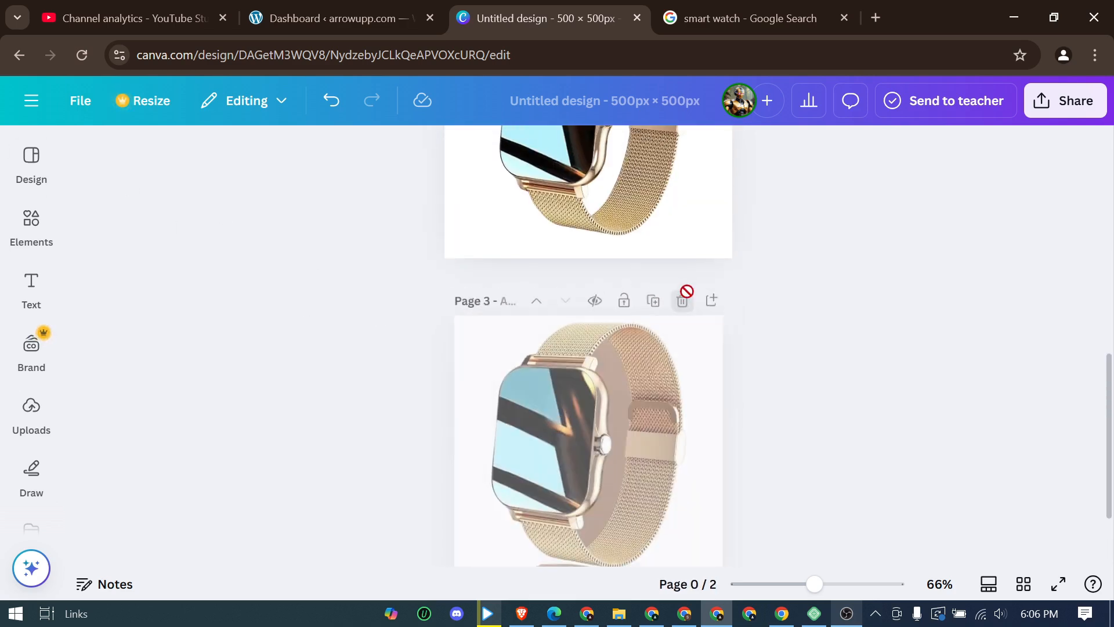
scroll(599, 259, "up", 3)
scroll(648, 328, "down", 3)
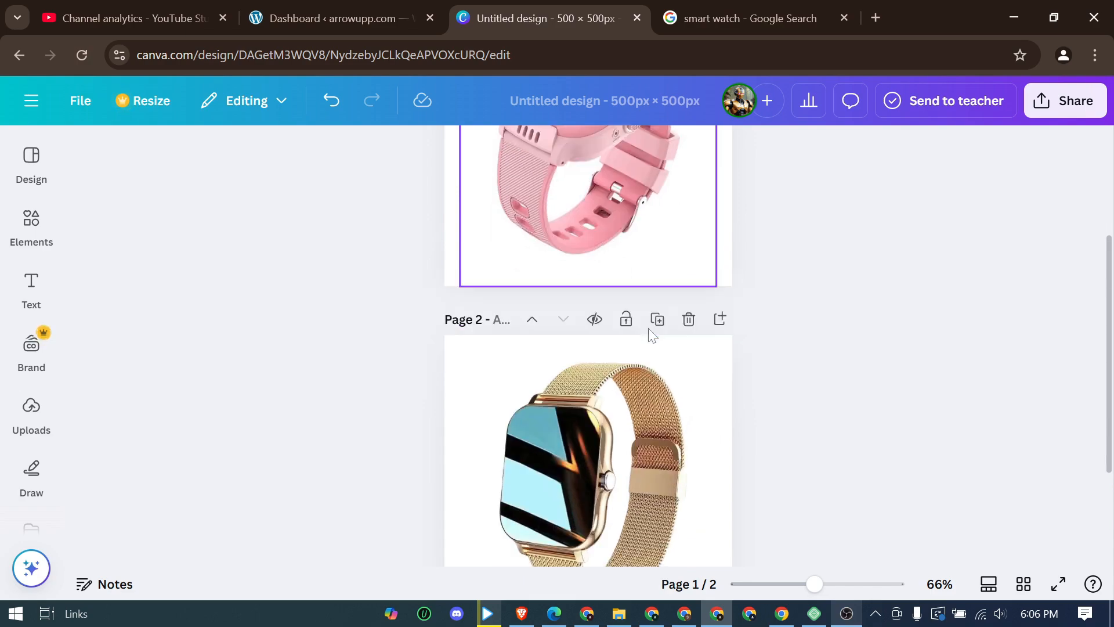
Find the Q12 Kids GPS smart watch picture in the Google image results and copy its enlarged preview
left_click(748, 18)
scroll(469, 417, "down", 6)
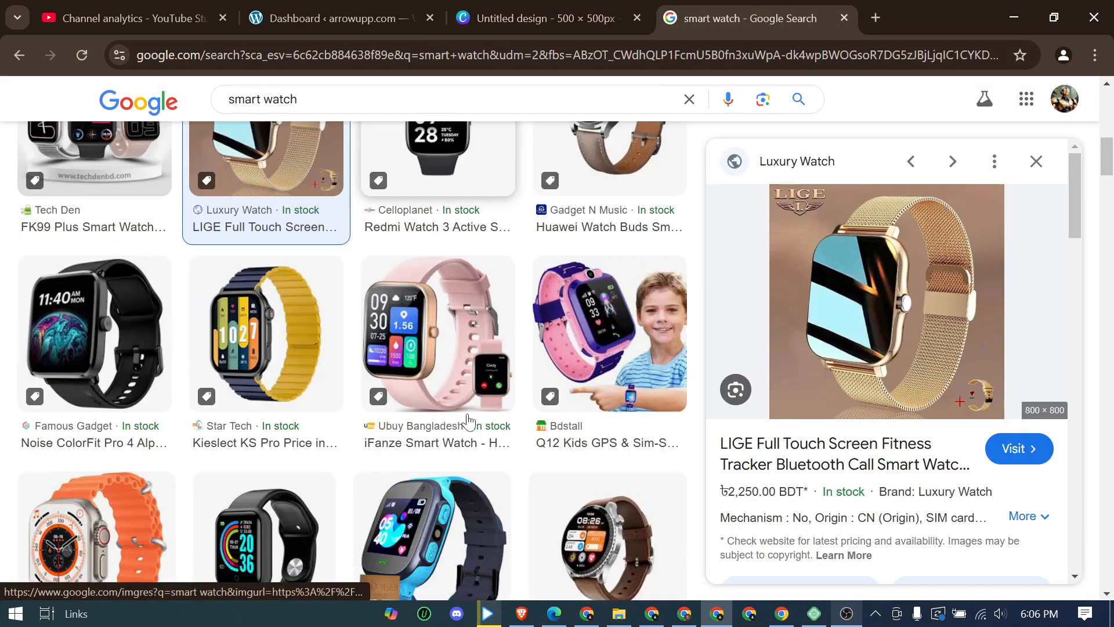
scroll(469, 421, "down", 6)
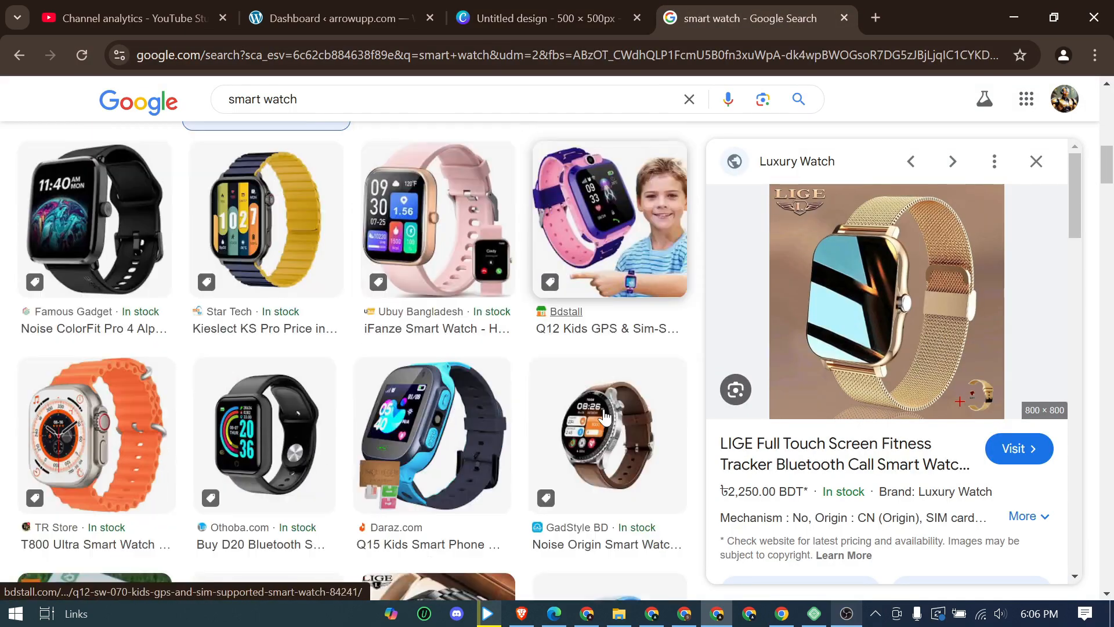
scroll(604, 417, "up", 4)
scroll(604, 417, "up", 3)
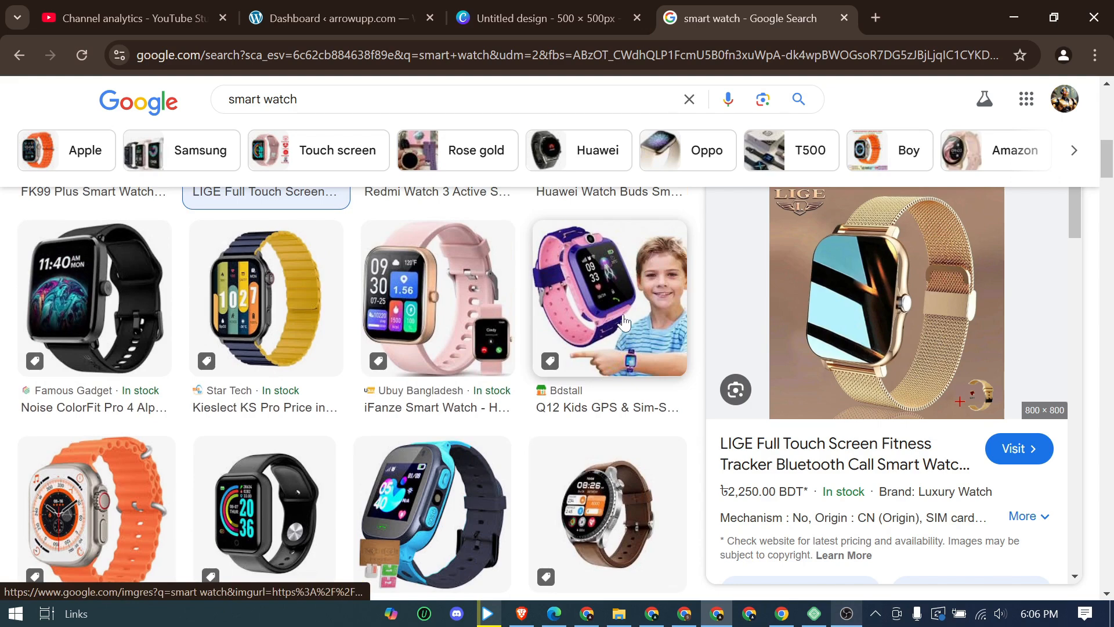
left_click(626, 324)
right_click(900, 281)
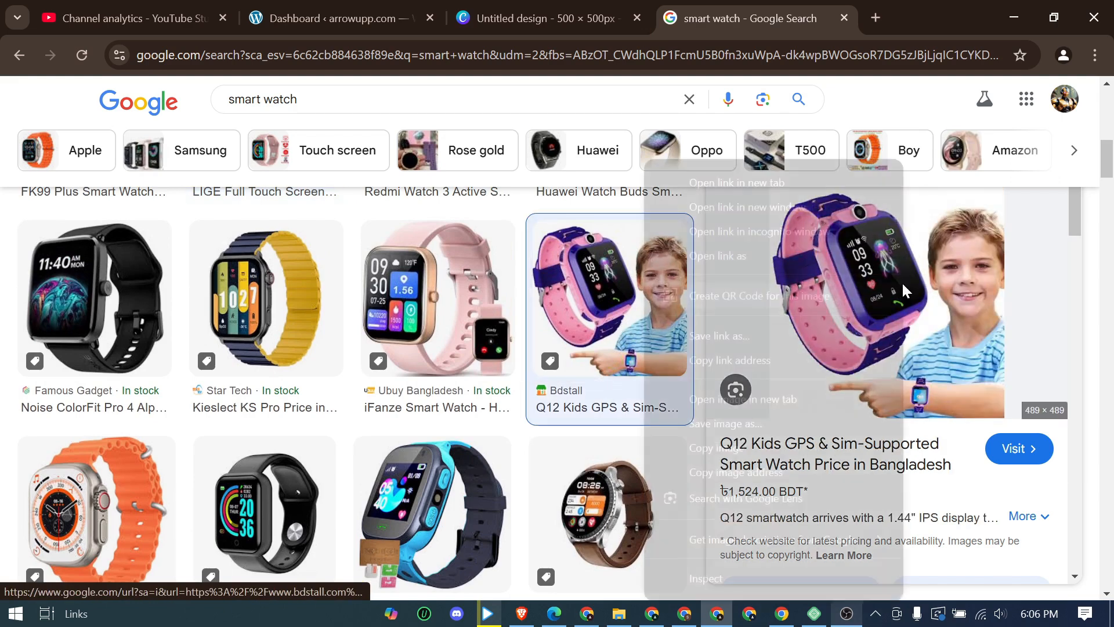
left_click(729, 449)
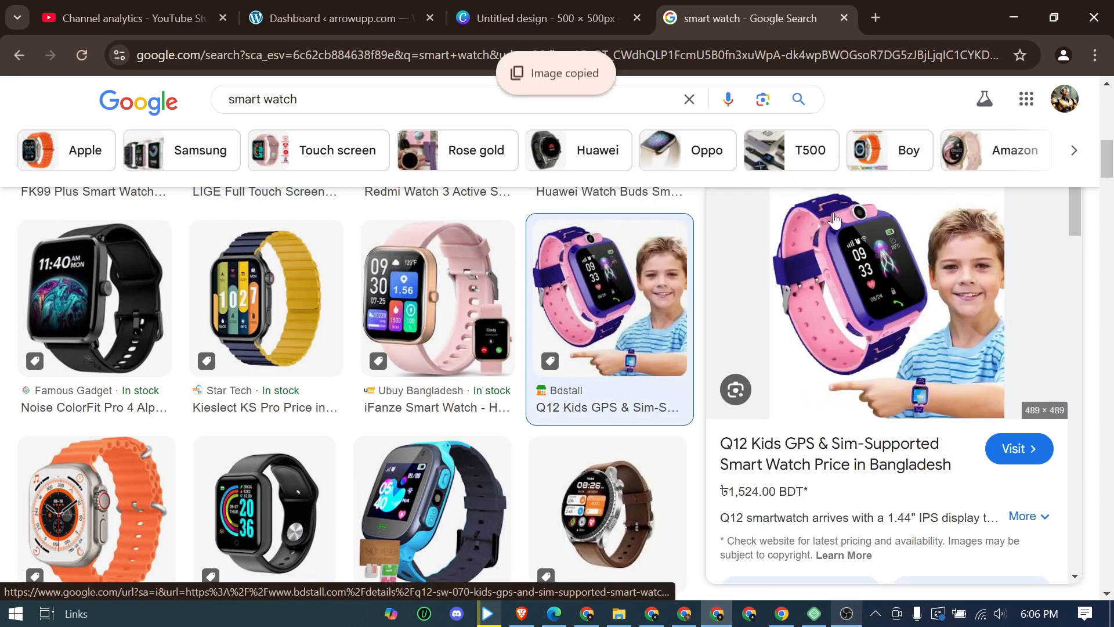
Add a blank page 3 to the Canva design, paste the copied picture and enlarge it to nearly fill the page
left_click(539, 18)
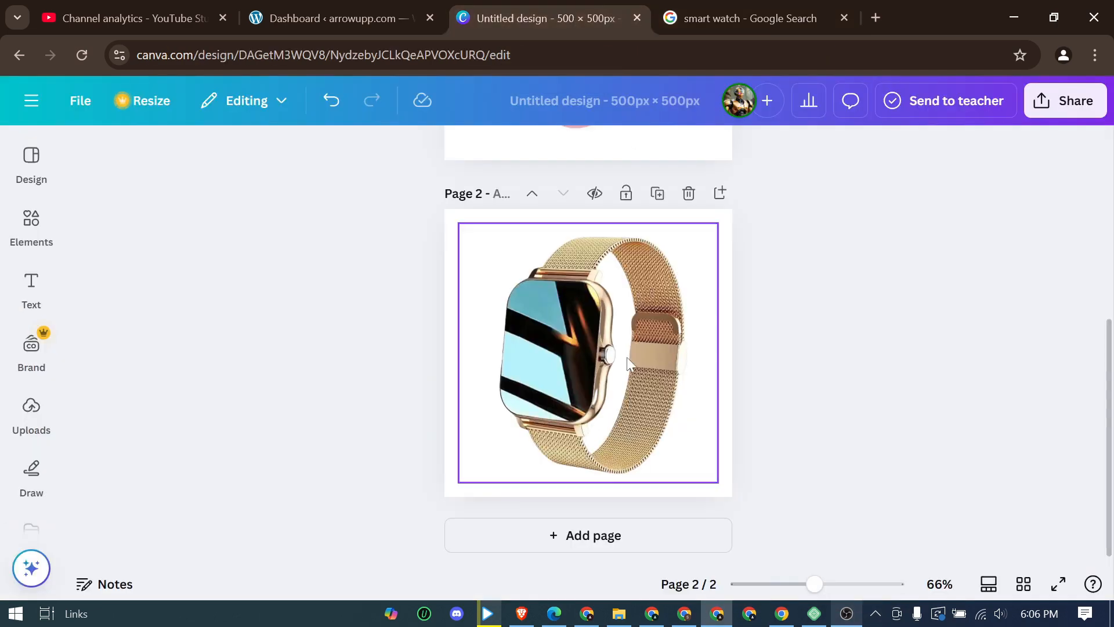
left_click(587, 534)
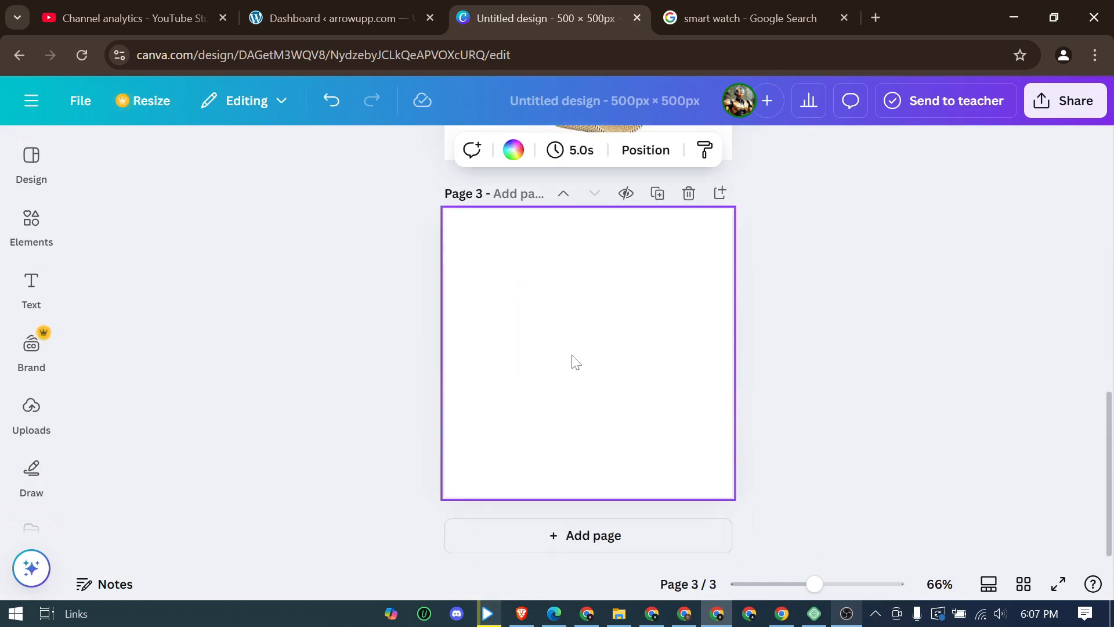
key("ctrl+v")
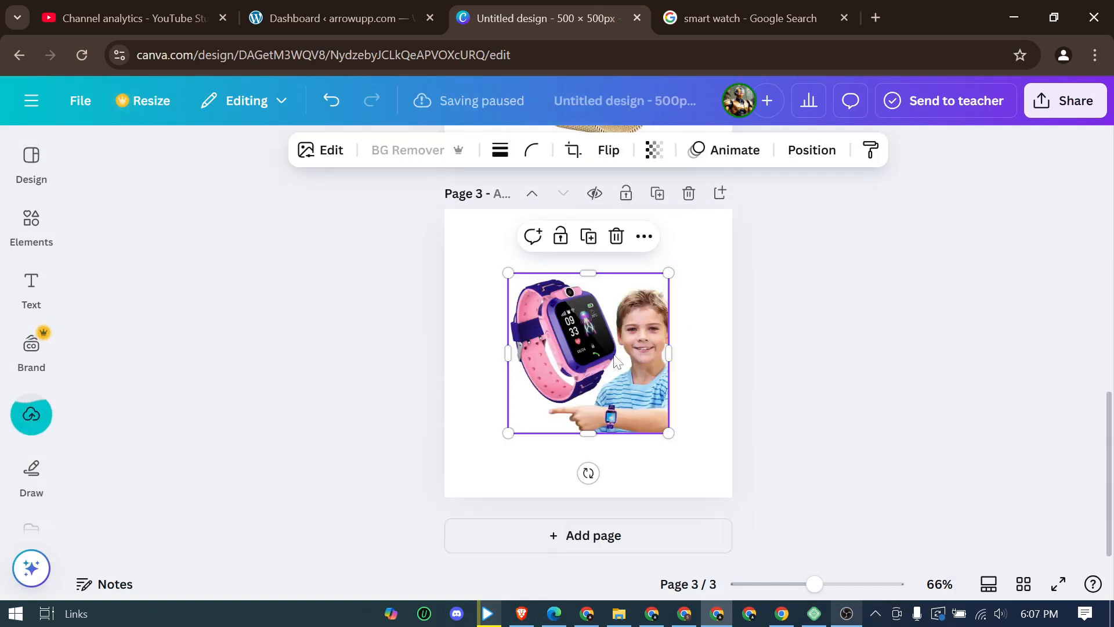
left_click_drag(614, 356, 559, 300)
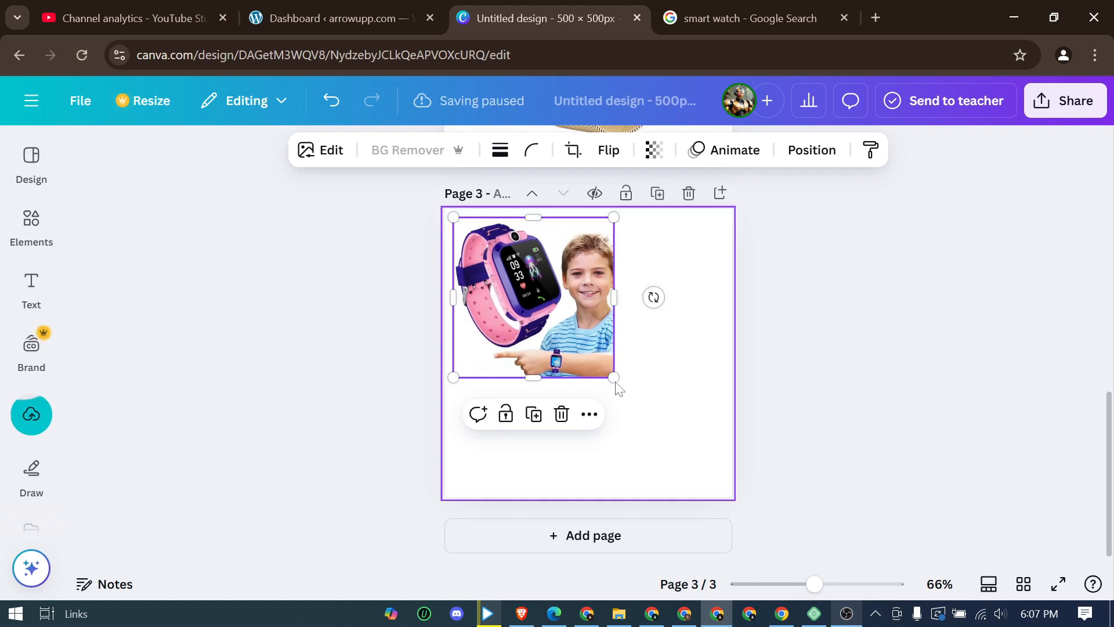
left_click_drag(615, 383, 710, 496)
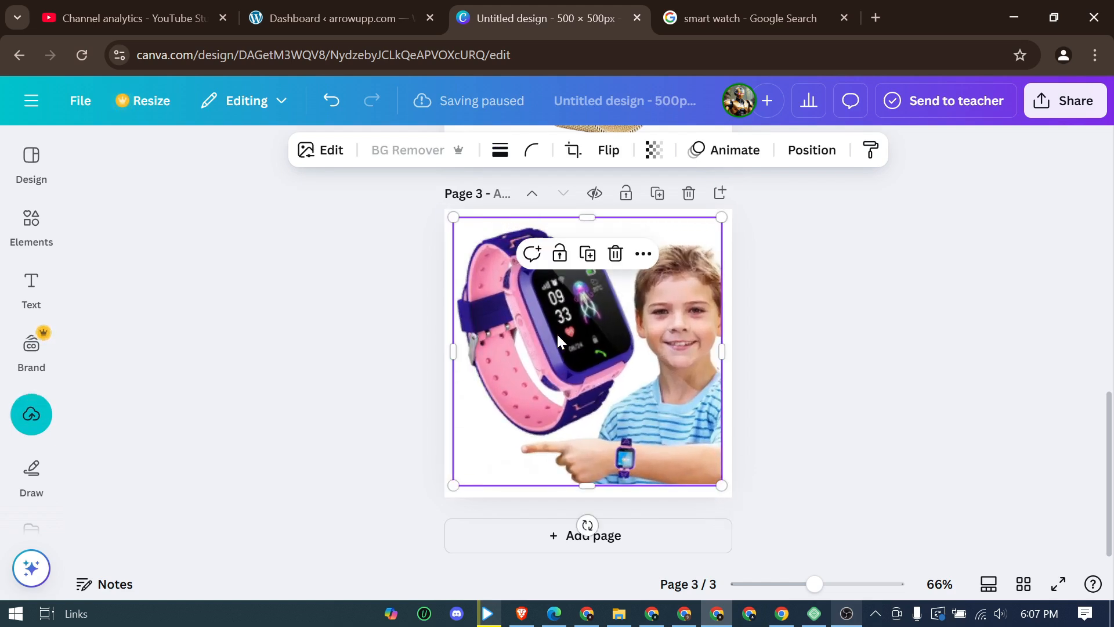
Use Magic Grab on the page 3 picture to select the large pink-and-purple watch and grab it out
left_click(333, 156)
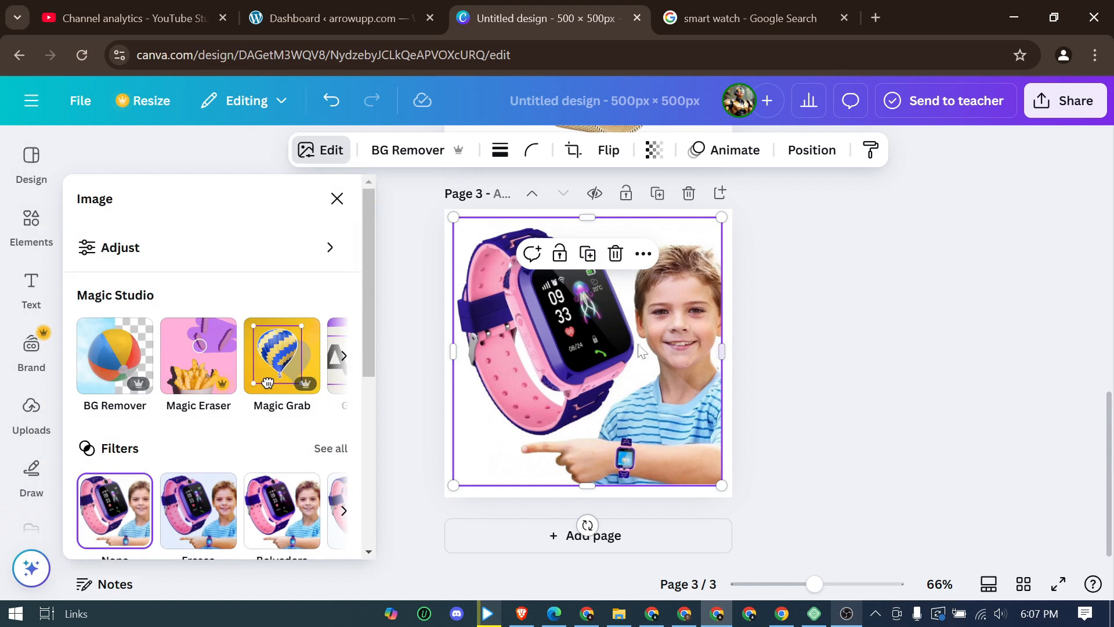
left_click(282, 371)
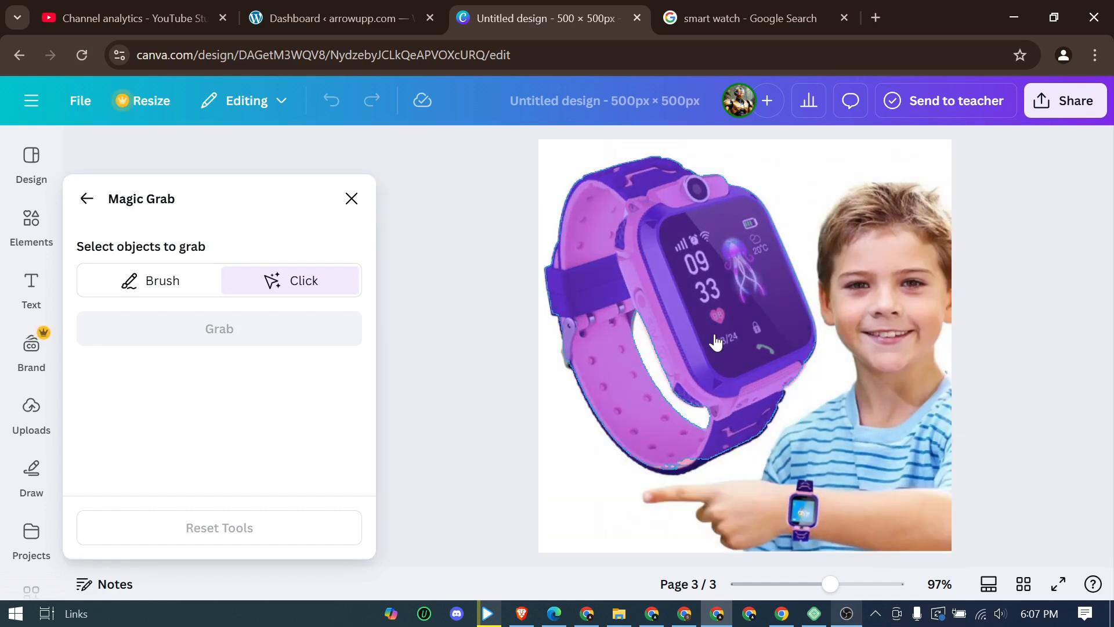
left_click(716, 342)
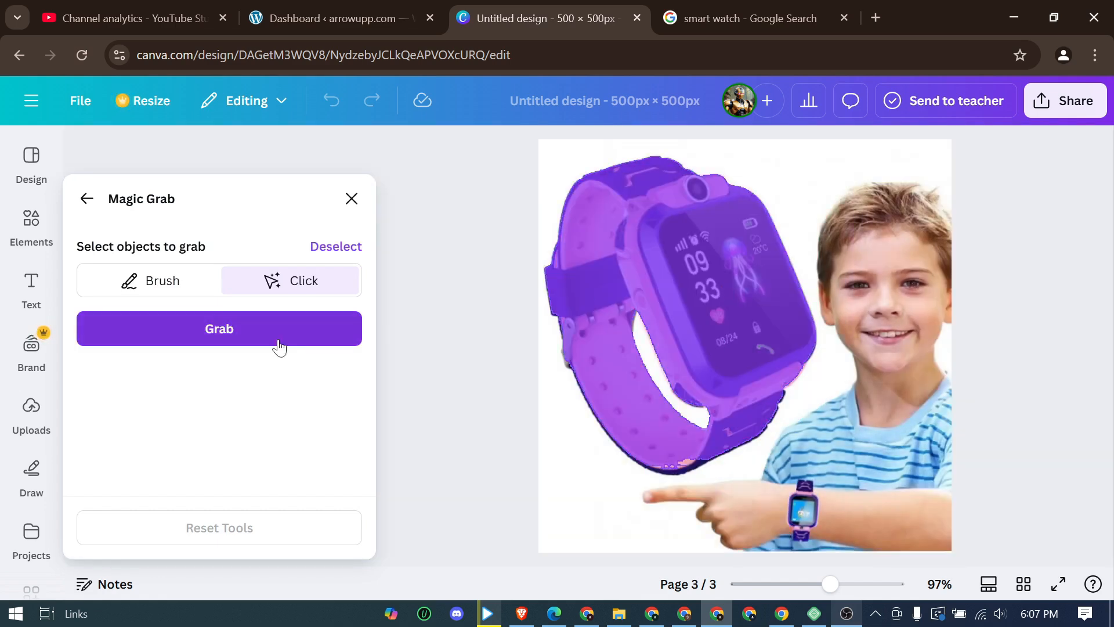
left_click(244, 340)
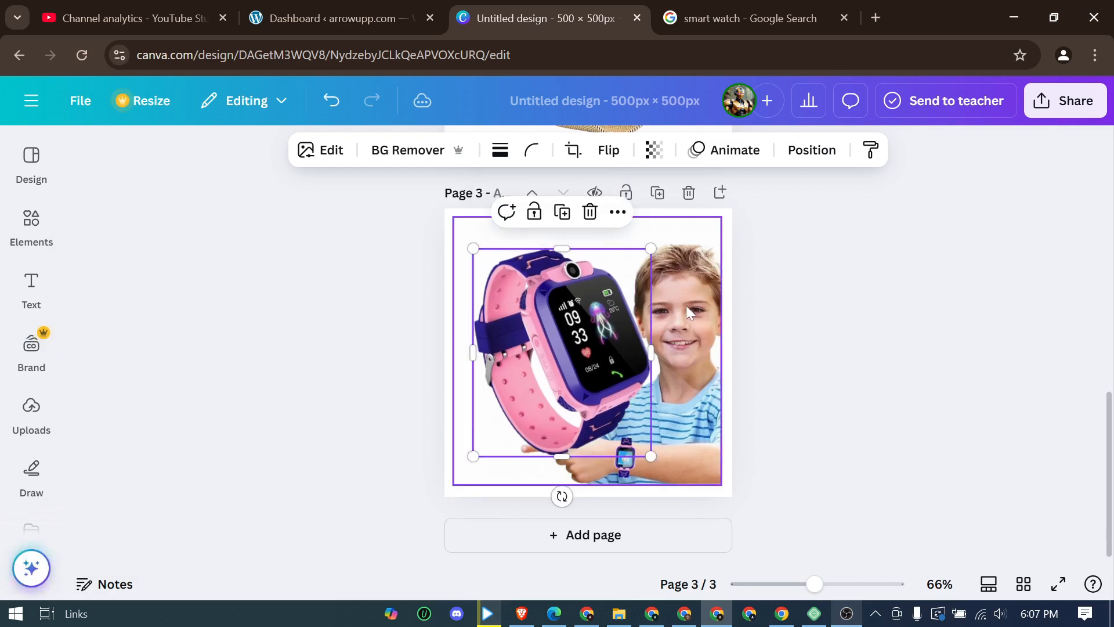
Delete the background image with the boy from page 3 and centre the grabbed watch on the page
left_click(685, 305)
key("Delete")
left_click_drag(586, 331, 611, 328)
left_click(871, 337)
scroll(859, 361, "up", 5)
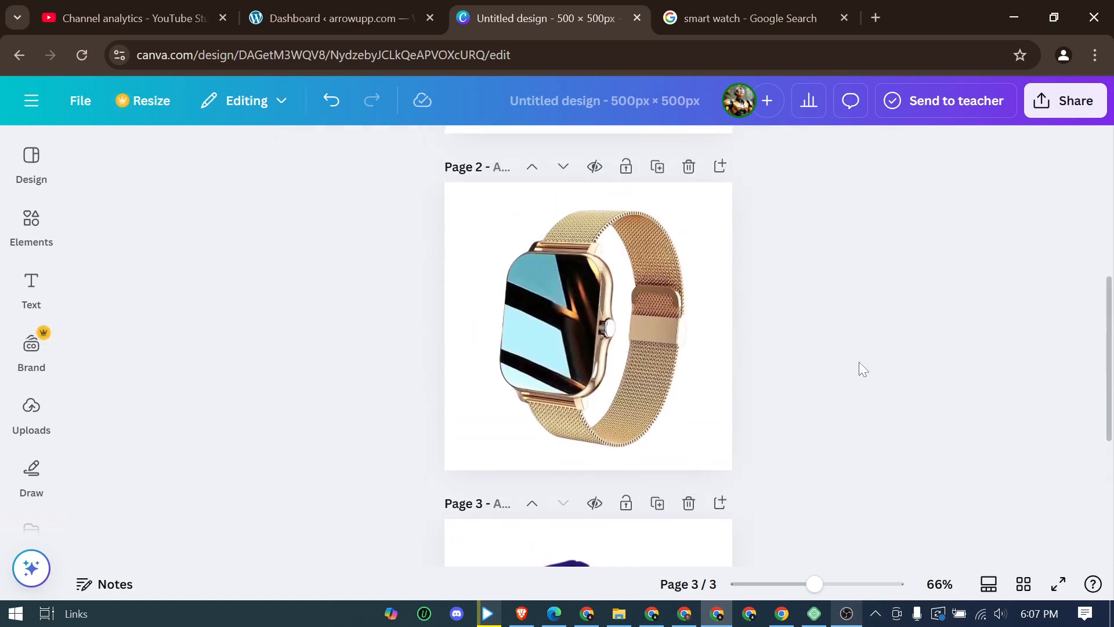
scroll(859, 361, "up", 6)
scroll(816, 296, "down", 7)
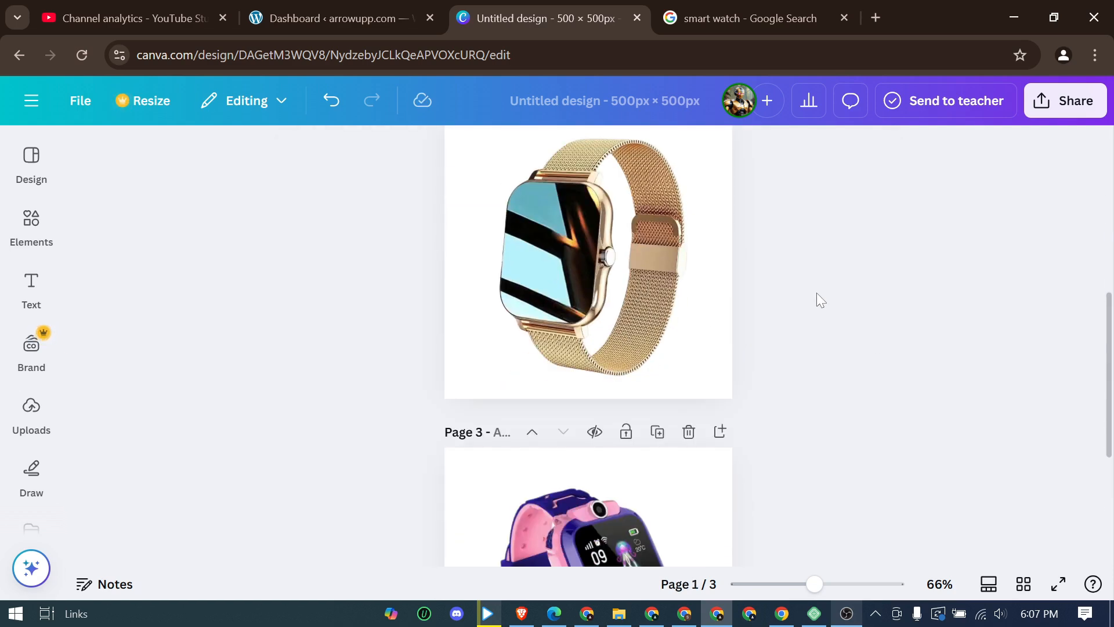
scroll(816, 294, "down", 4)
left_click(639, 534)
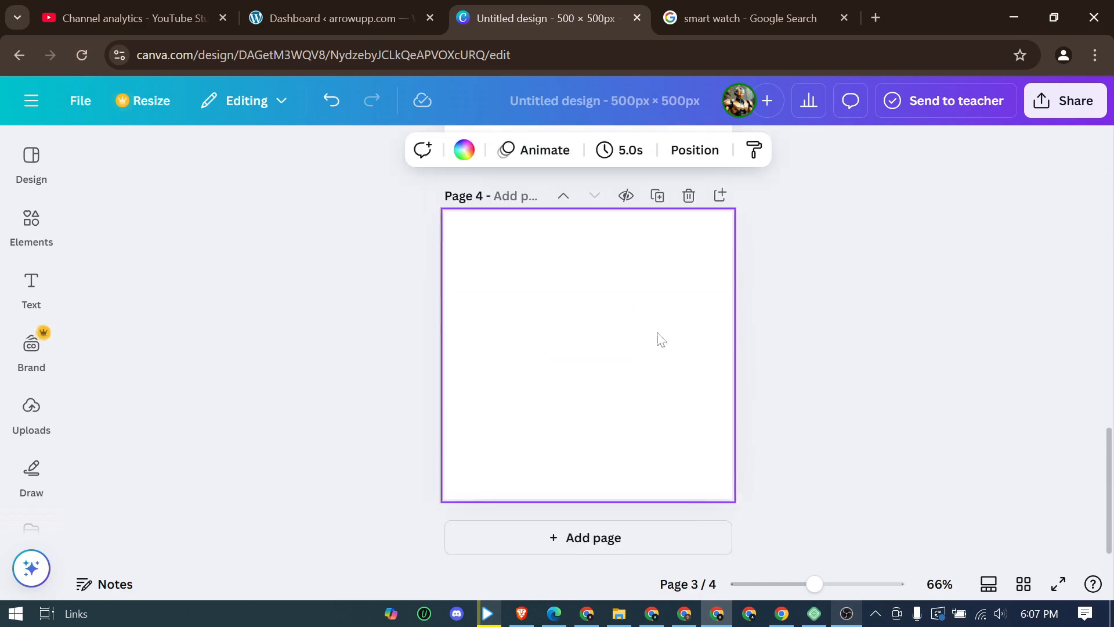
left_click(717, 9)
scroll(603, 237, "down", 10)
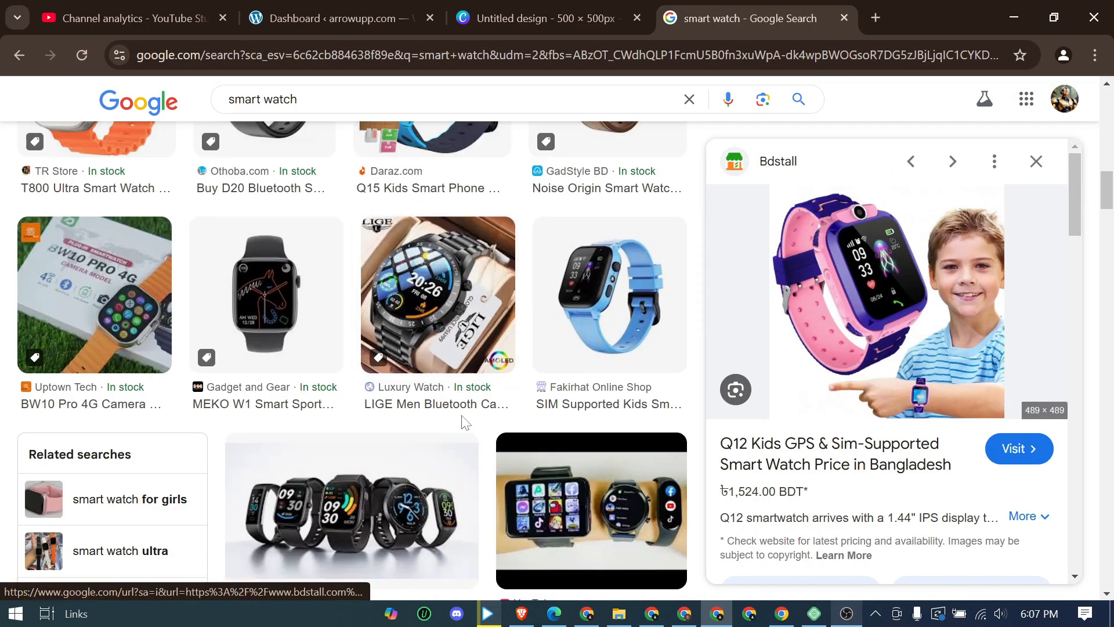
scroll(471, 422, "down", 7)
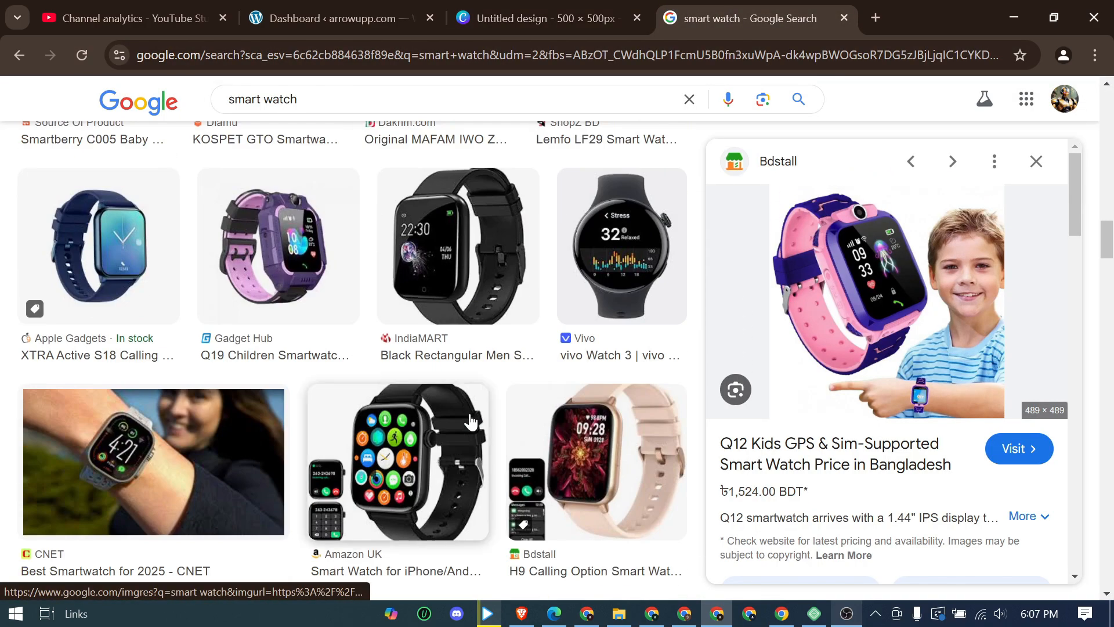
scroll(471, 422, "down", 5)
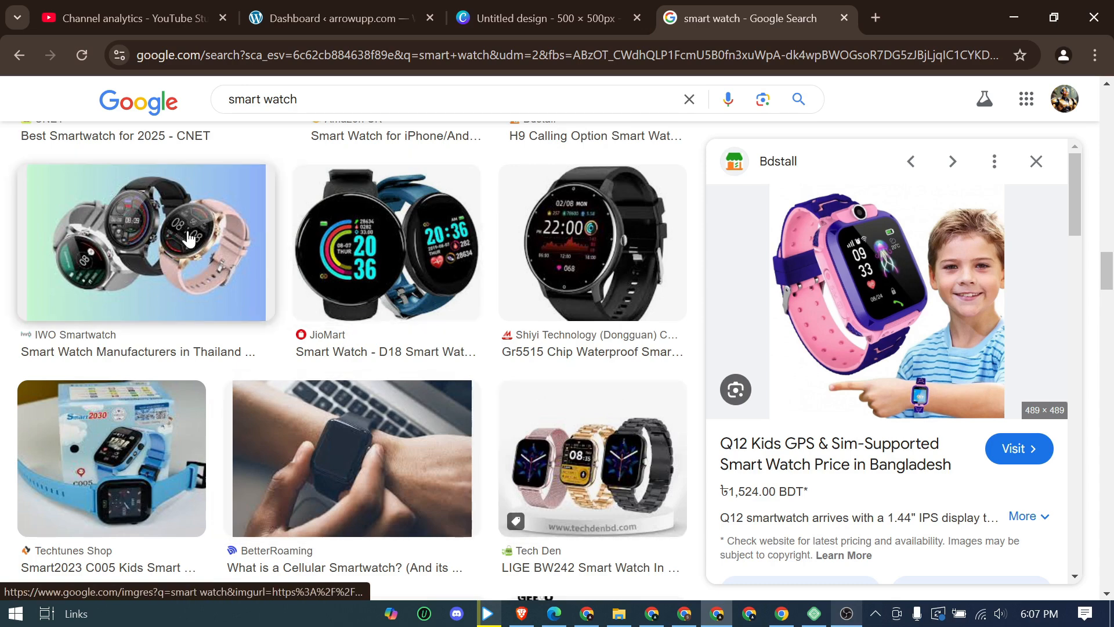
scroll(500, 330, "down", 5)
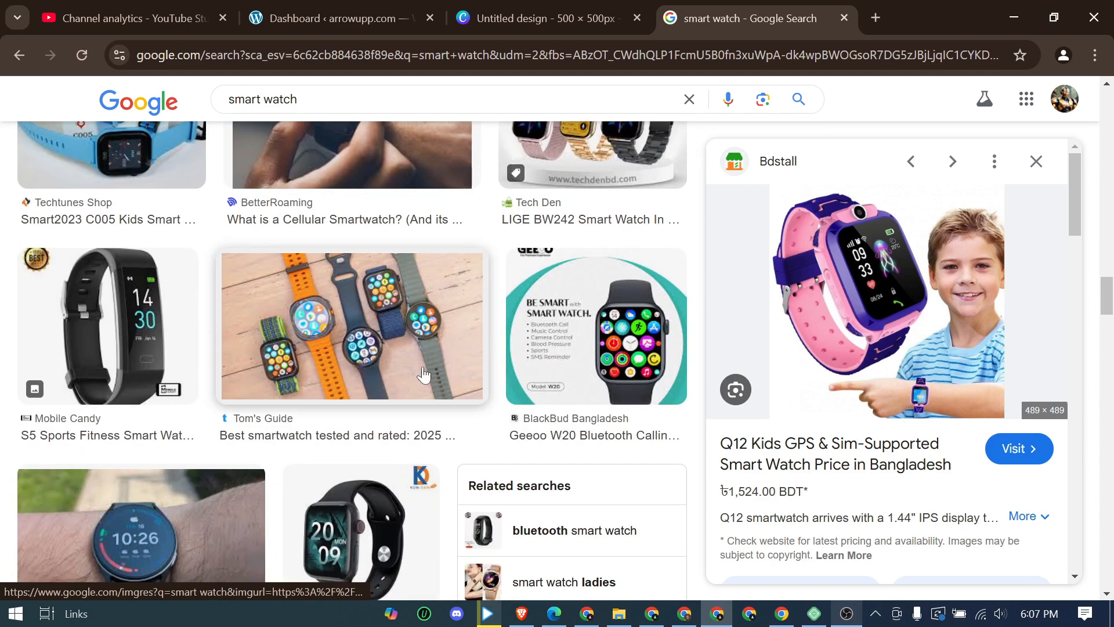
scroll(500, 330, "down", 4)
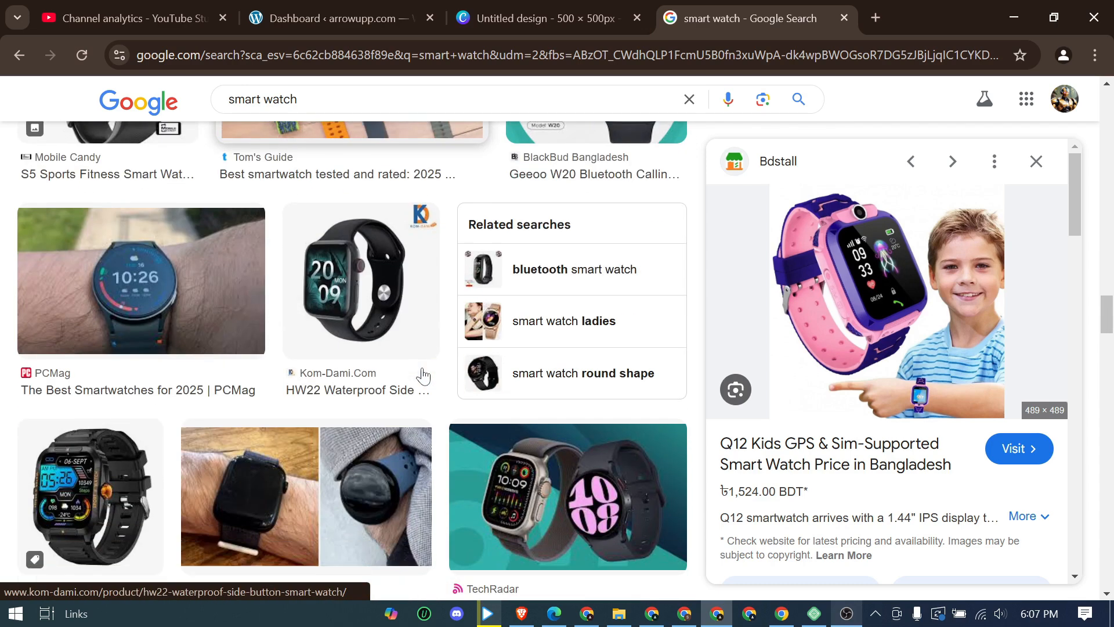
left_click(145, 285)
scroll(377, 355, "down", 5)
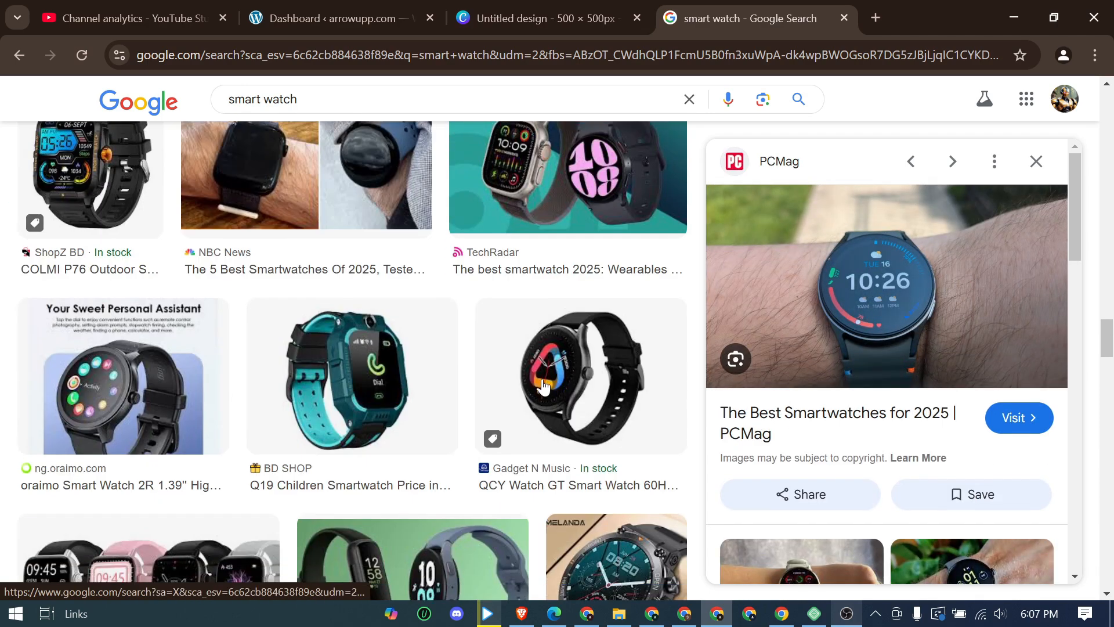
scroll(596, 340, "up", 5)
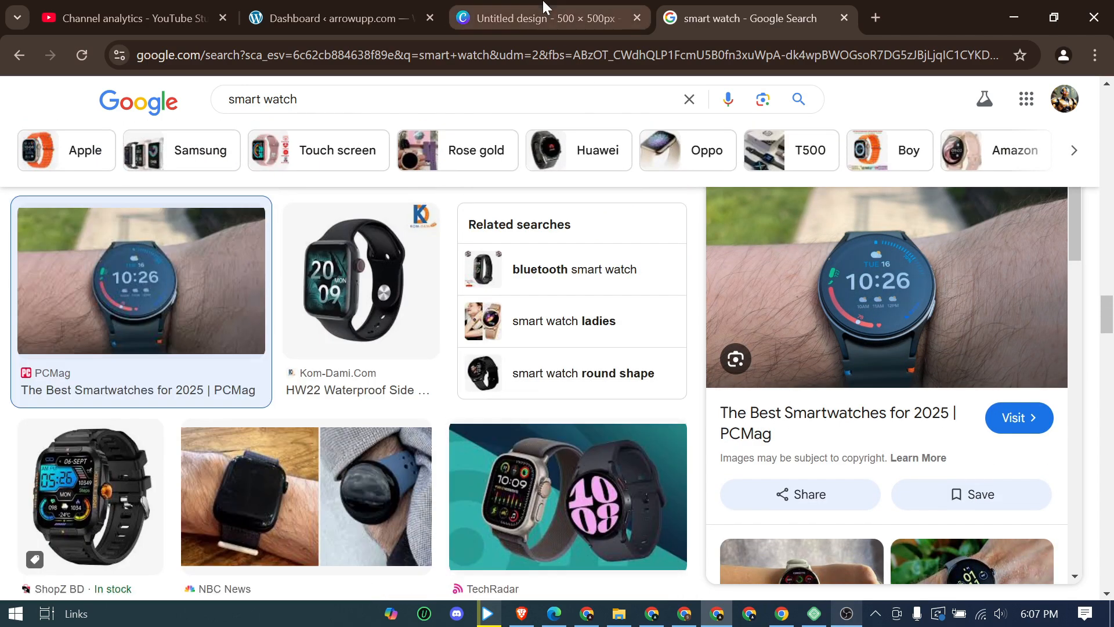
left_click(539, 18)
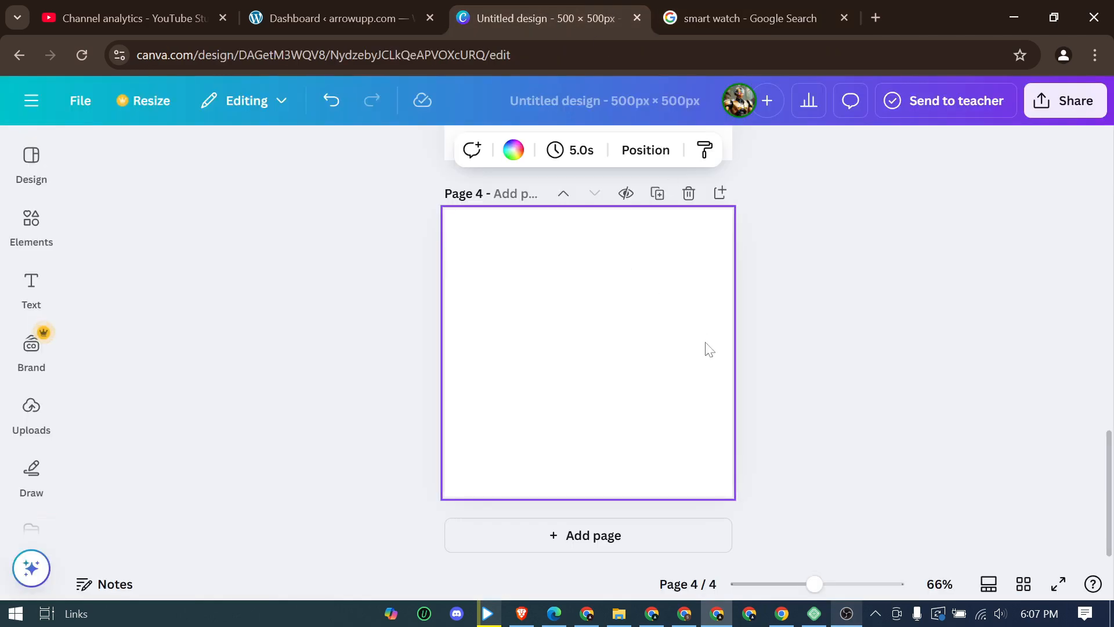
left_click(688, 194)
Open the design's download settings and choose the JPG file type with quality 100 and size 1.75
scroll(667, 278, "up", 5)
scroll(603, 265, "up", 5)
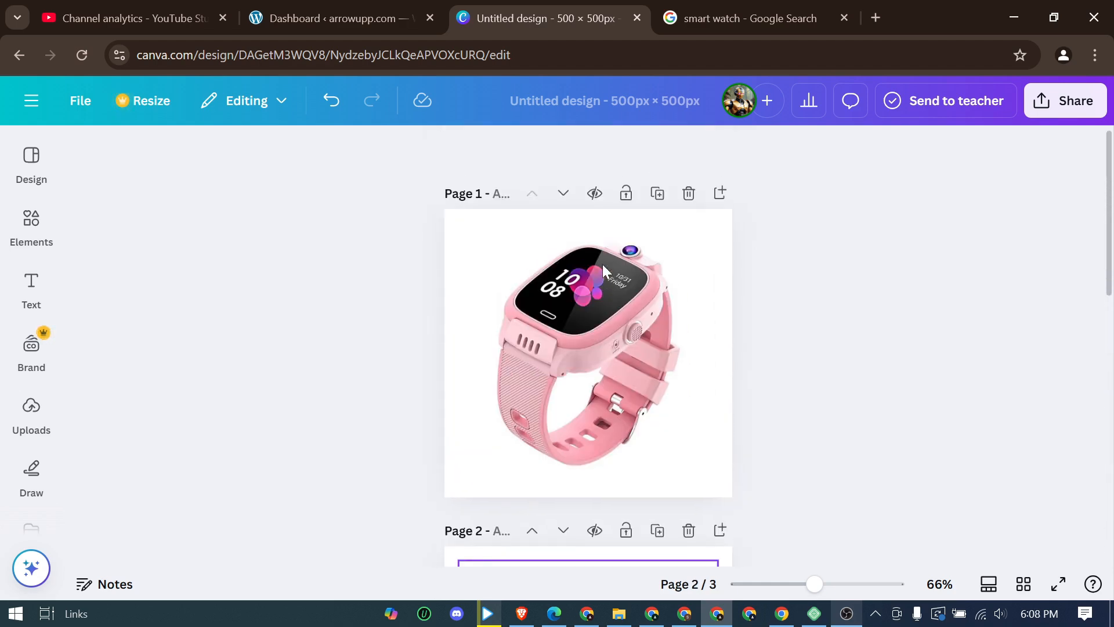
scroll(603, 265, "down", 5)
scroll(603, 265, "up", 5)
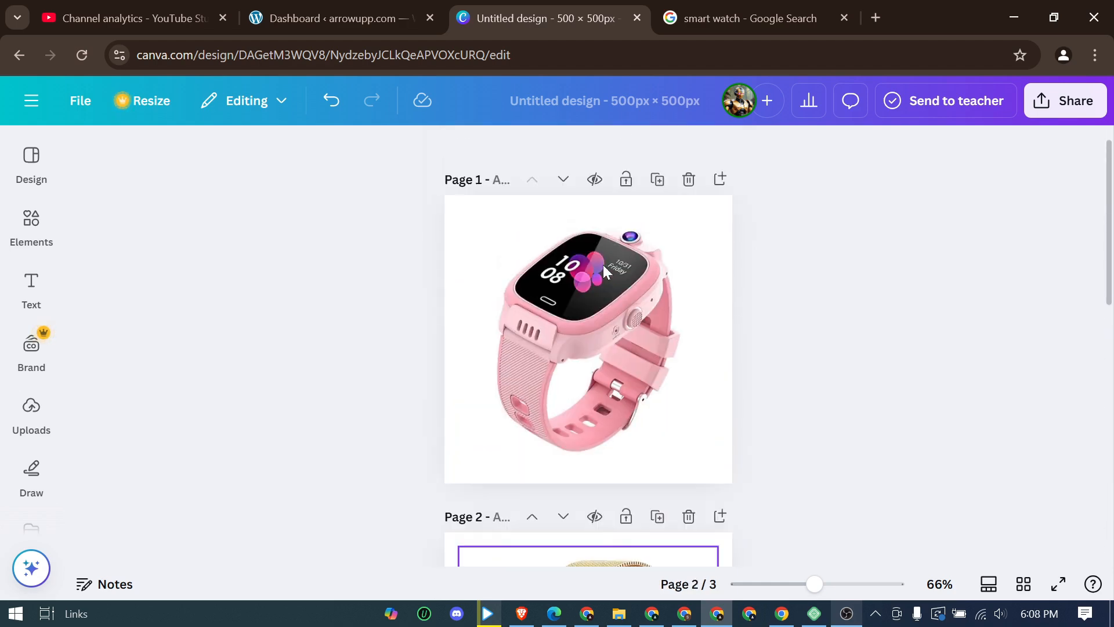
left_click(1074, 115)
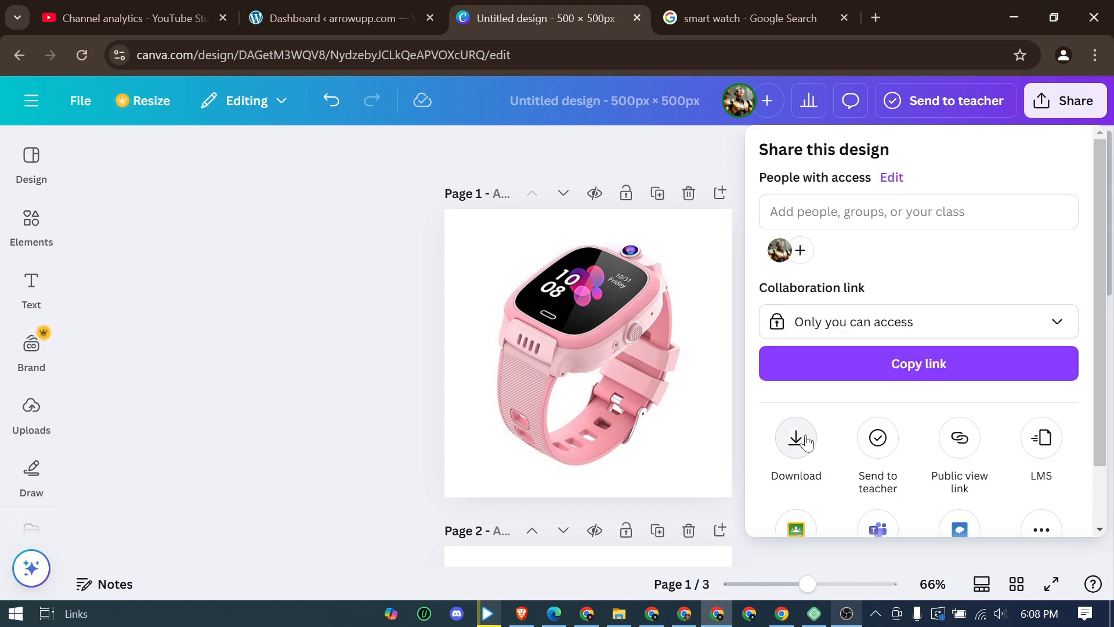
left_click(796, 438)
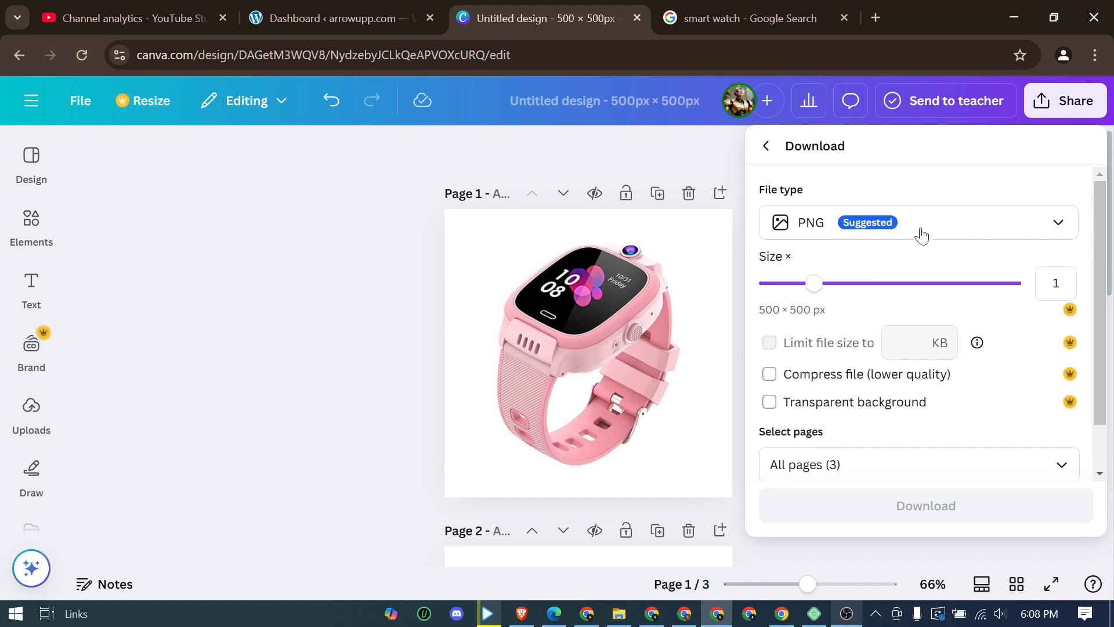
left_click(942, 231)
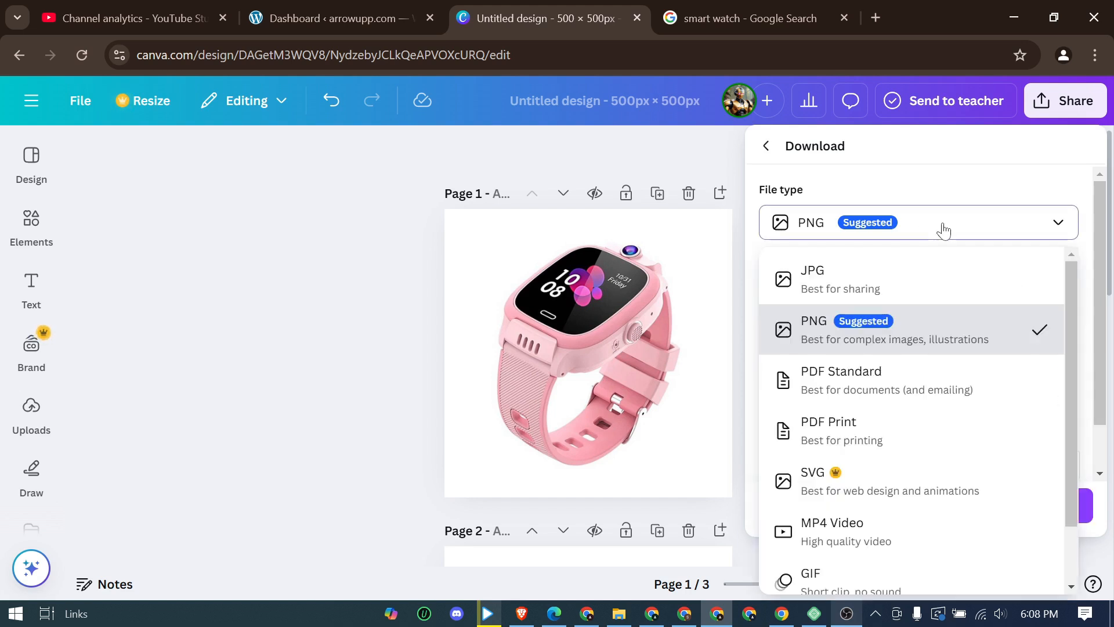
left_click(912, 288)
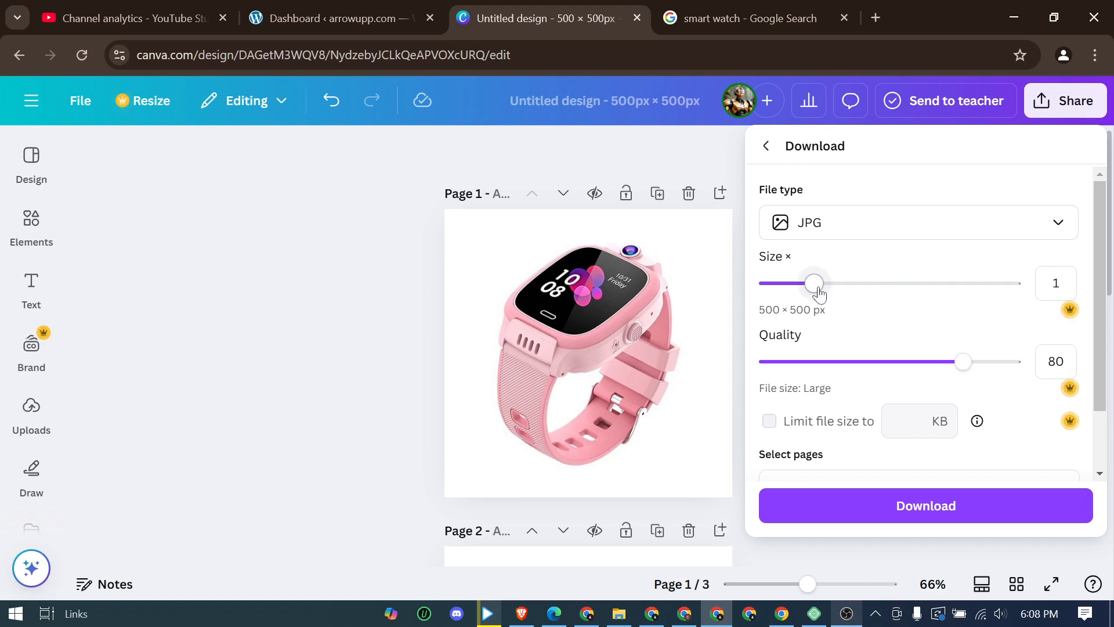
left_click_drag(963, 362, 1082, 377)
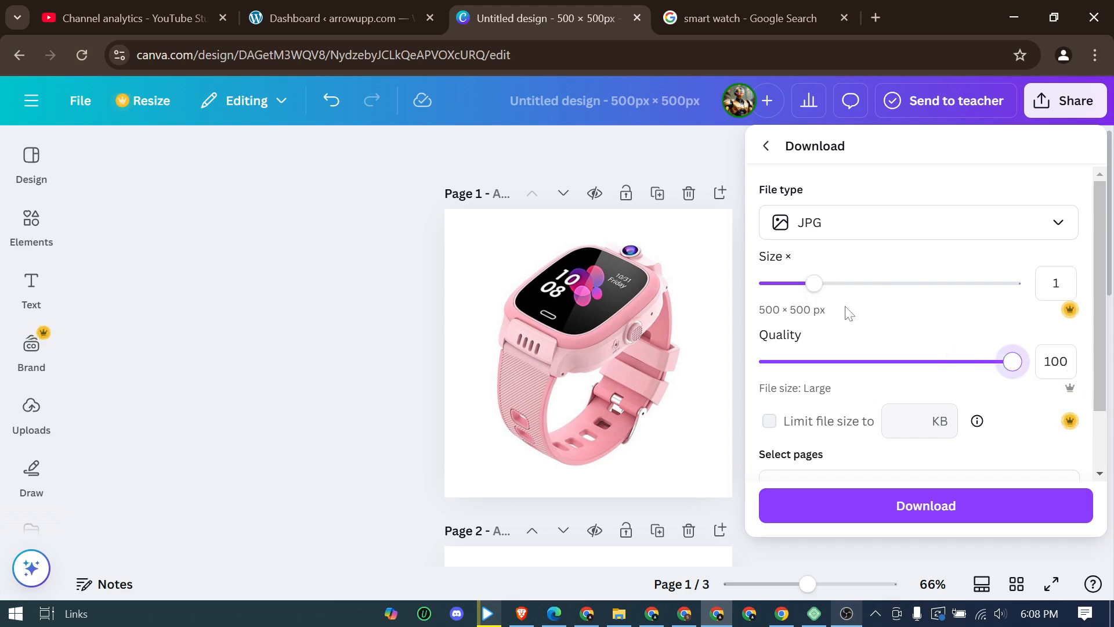
left_click_drag(814, 284, 884, 289)
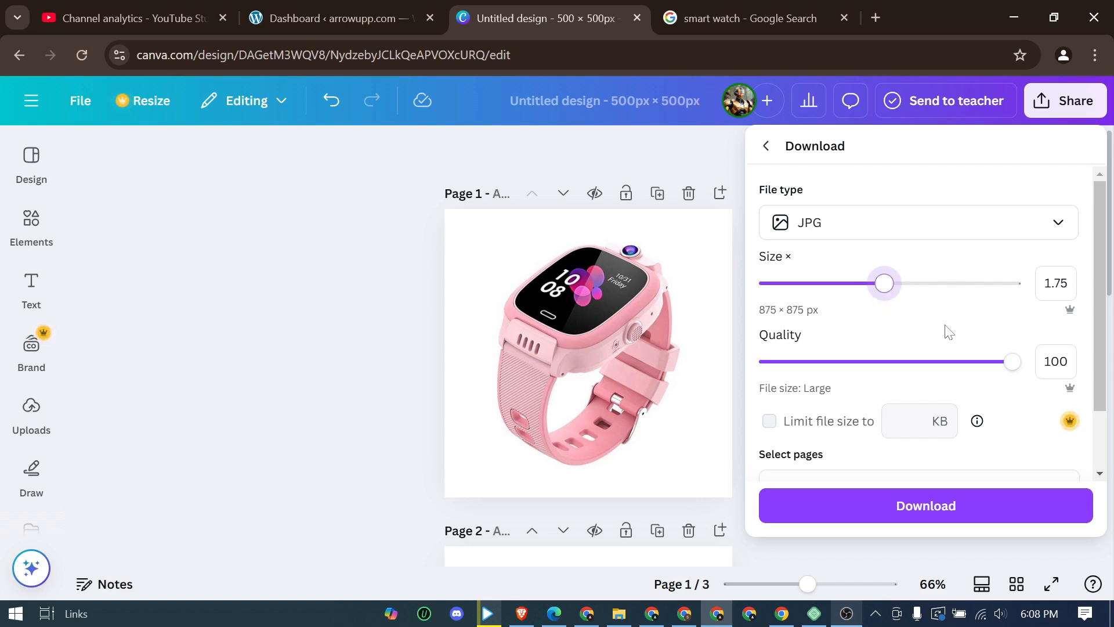
Try limiting the download to pages 1 and 3, and restore the selection to all pages
scroll(953, 355, "down", 1)
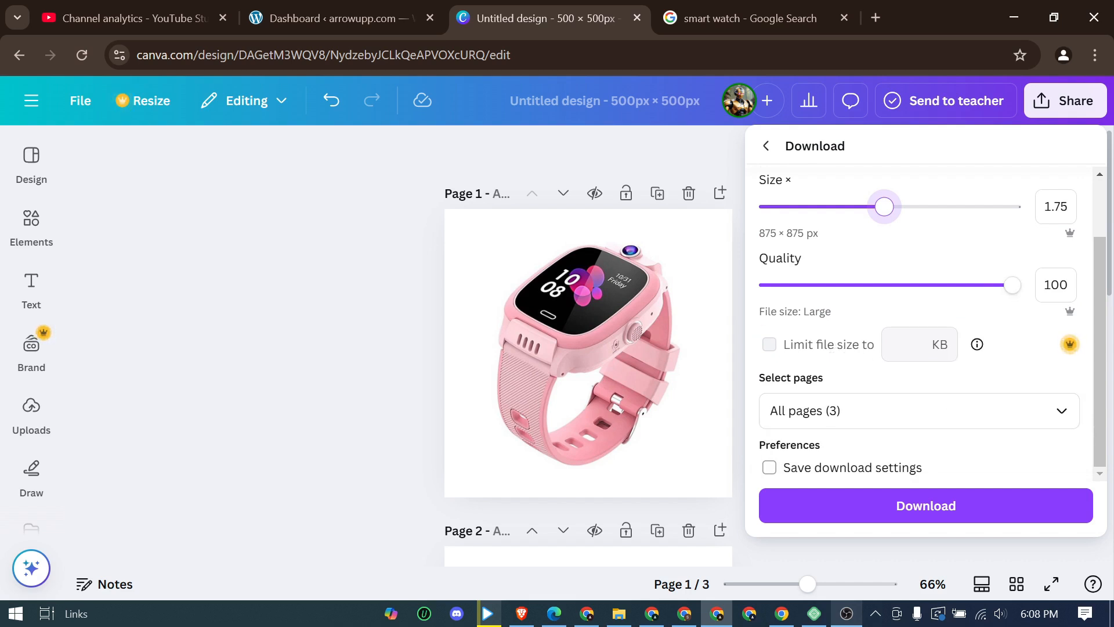
left_click(980, 424)
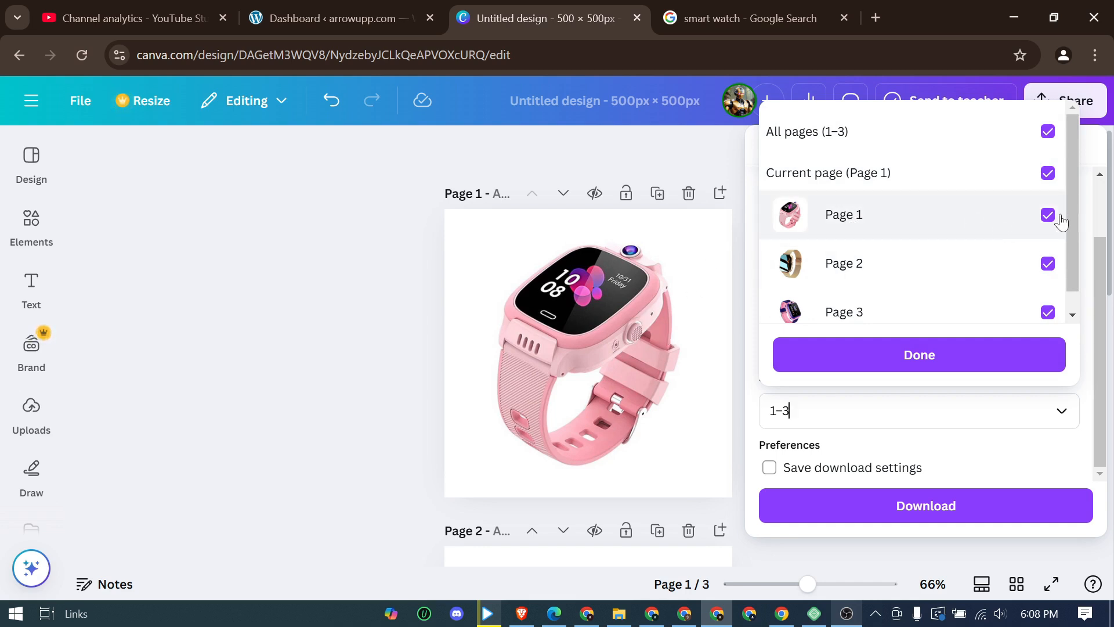
left_click(1048, 133)
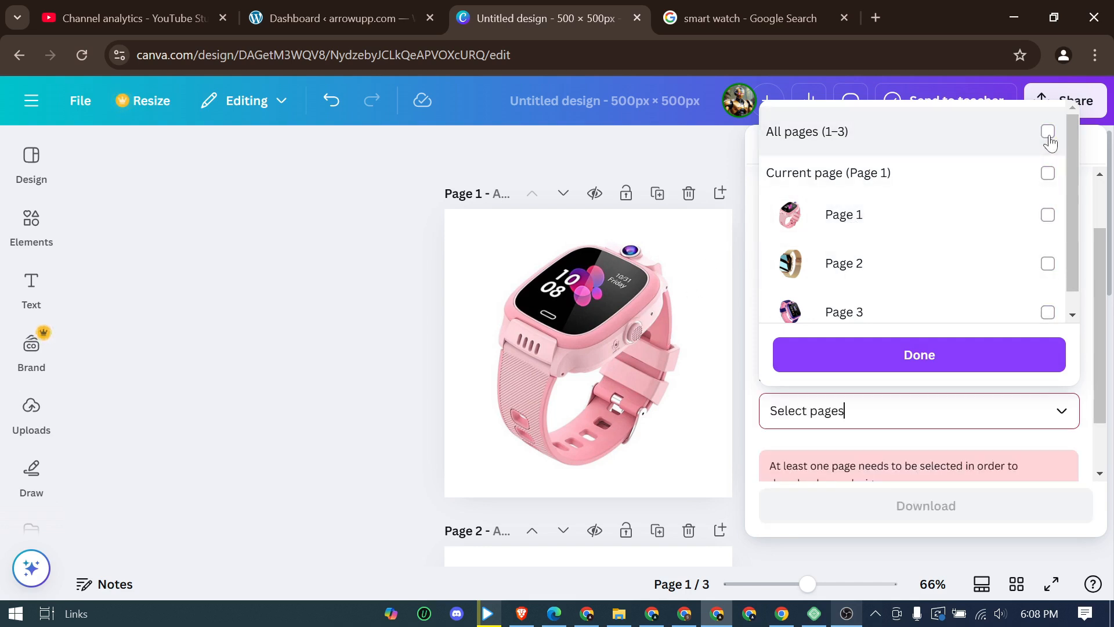
left_click(1046, 216)
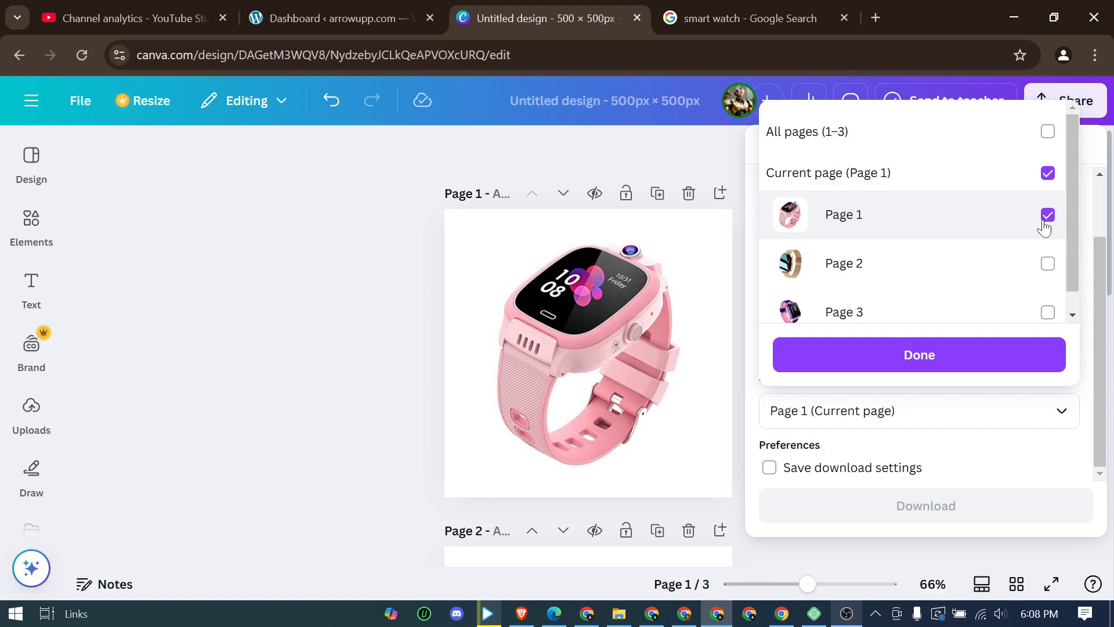
left_click(1047, 313)
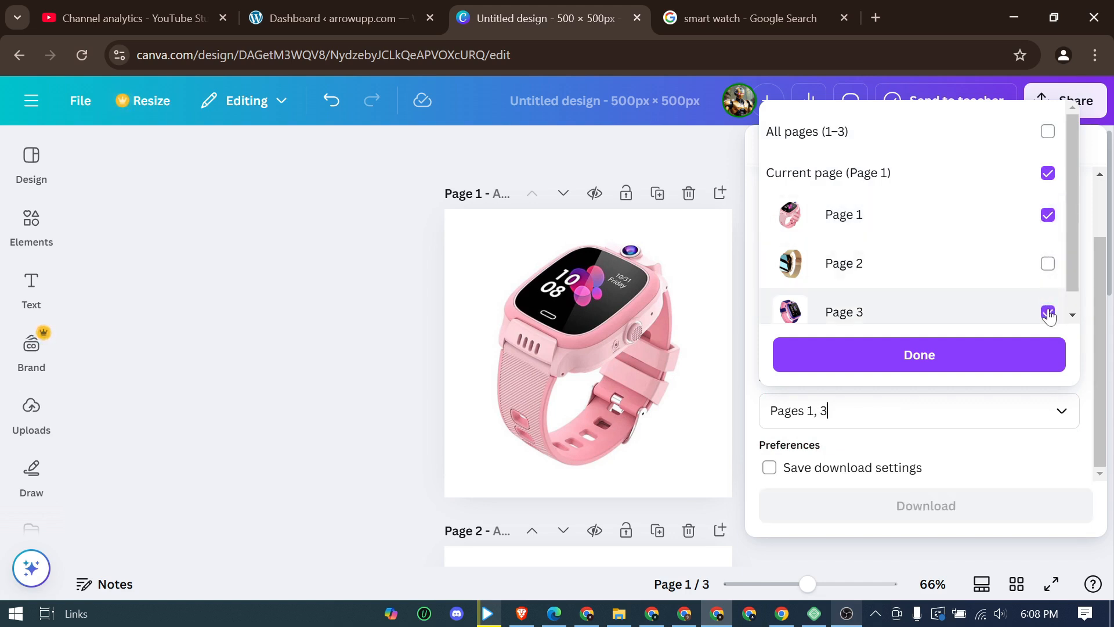
left_click(1048, 132)
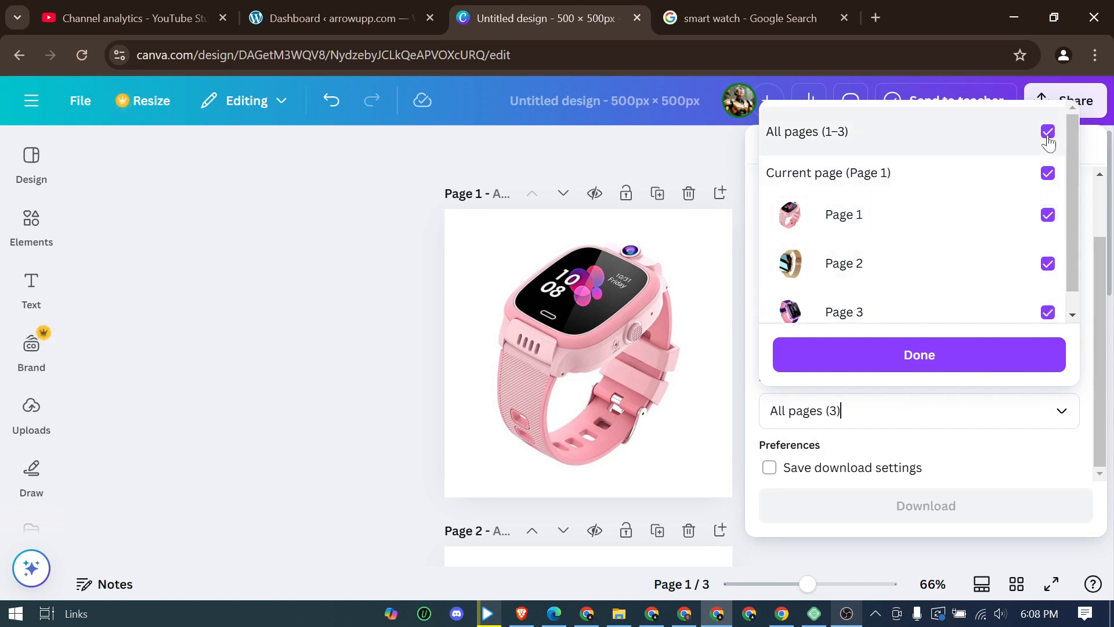
left_click(928, 355)
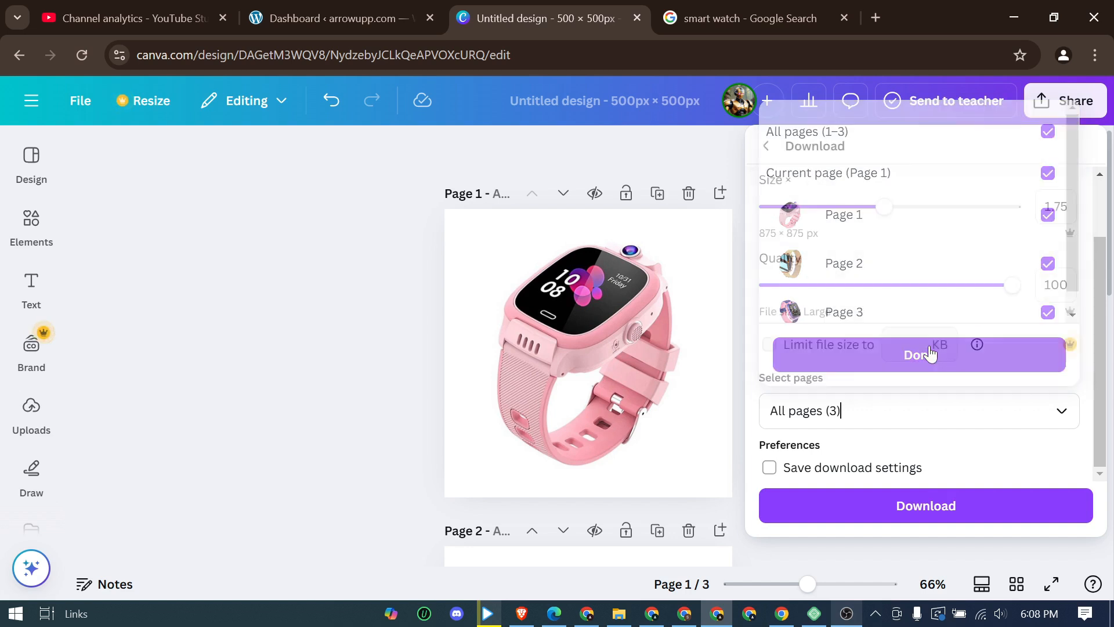
Enable saving of the download settings, download the three-page JPG design, and check the recent download history
left_click(769, 468)
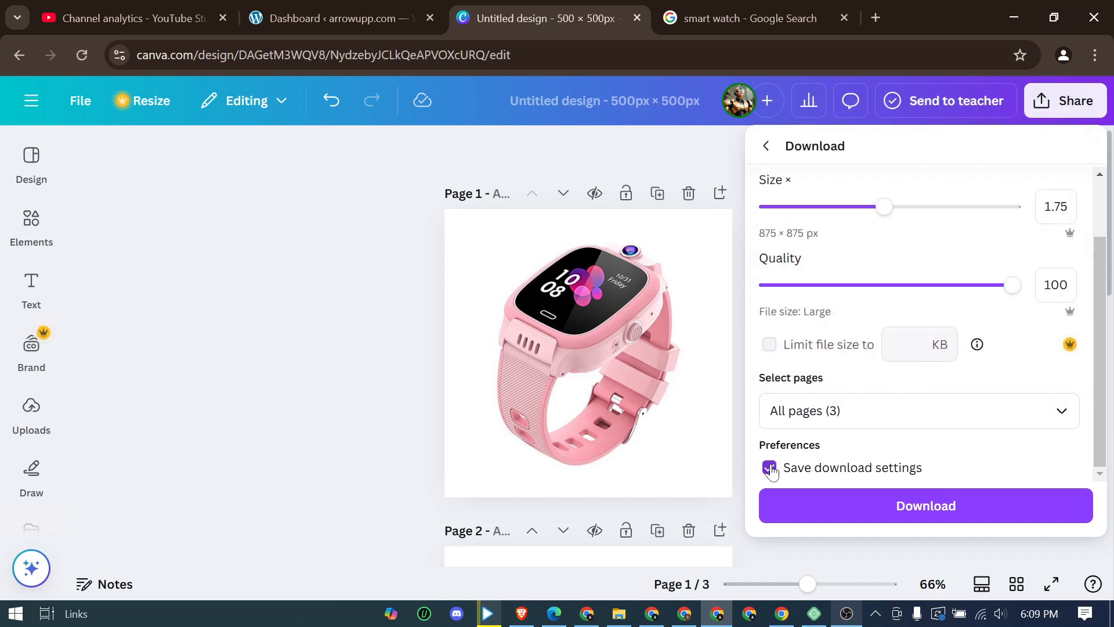
left_click(926, 506)
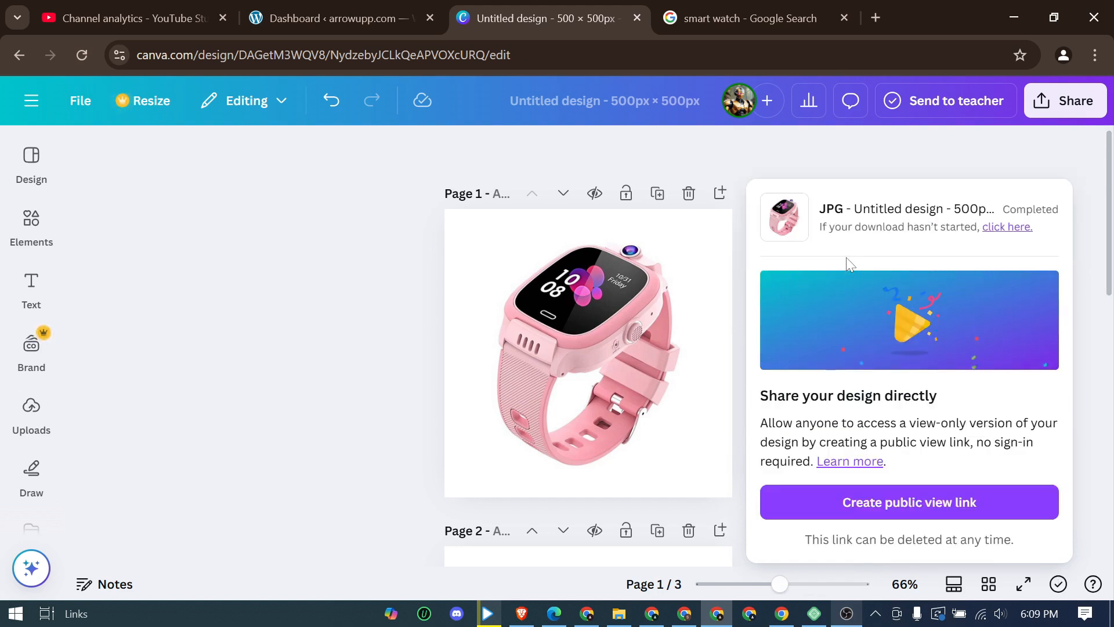
left_click(1007, 227)
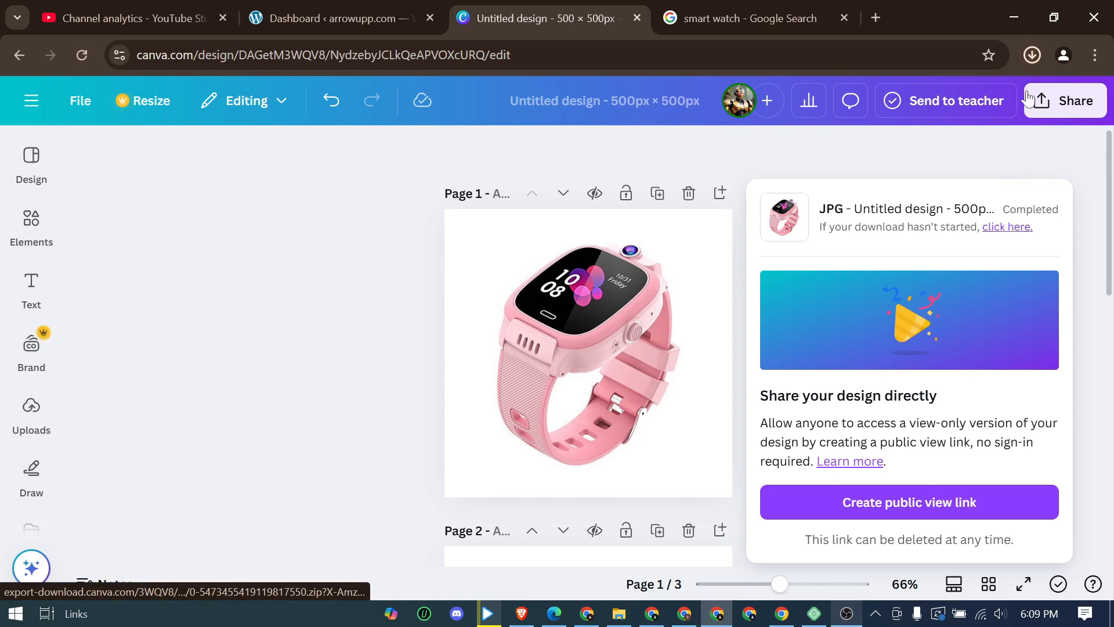
left_click(1032, 55)
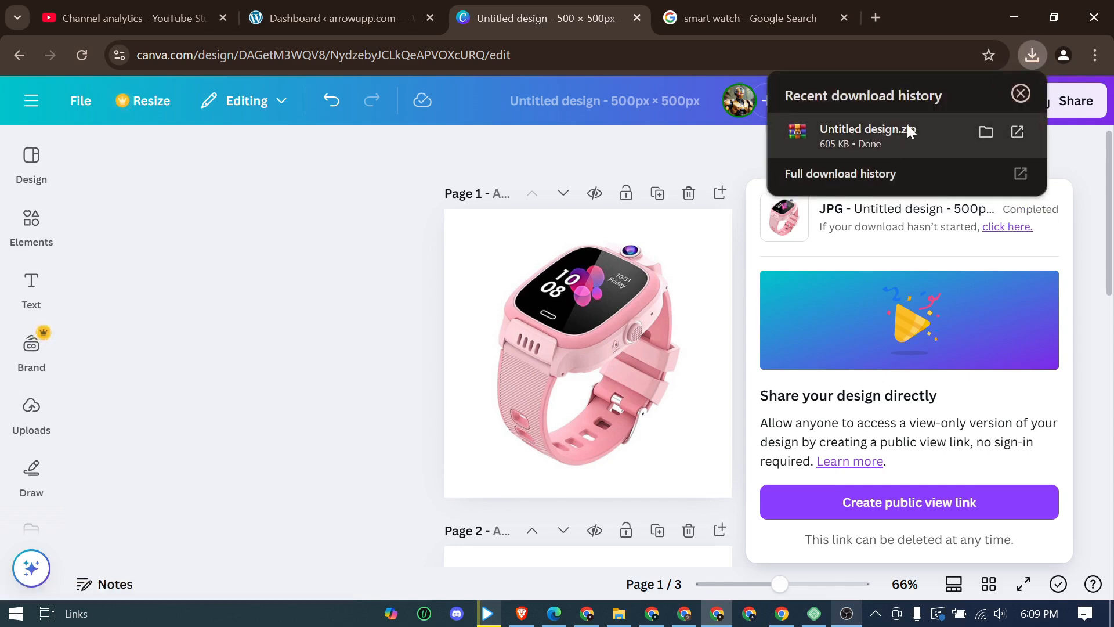
left_click(363, 331)
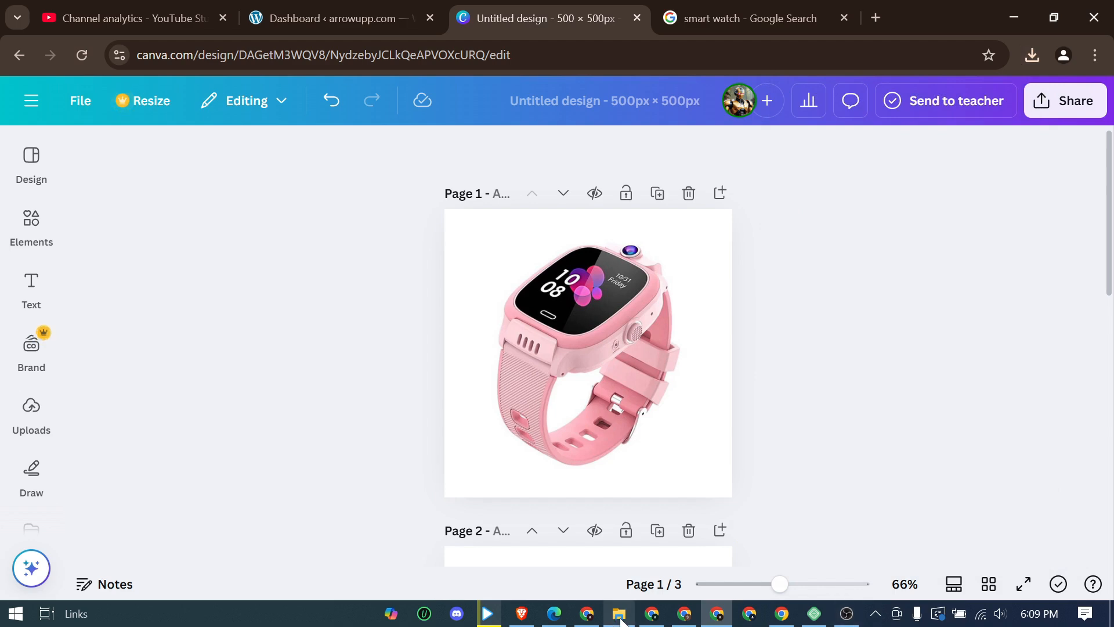
Switch to File Explorer and extract the Untitled design archive directly into the Downloads folder
left_click(619, 616)
left_click(80, 139)
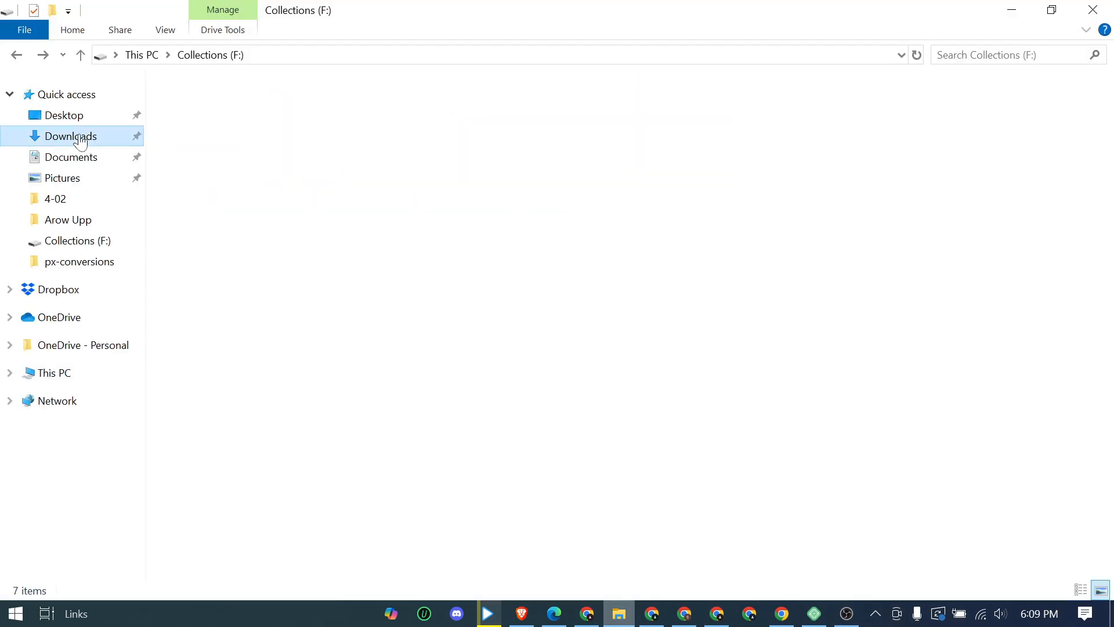
left_click(223, 148)
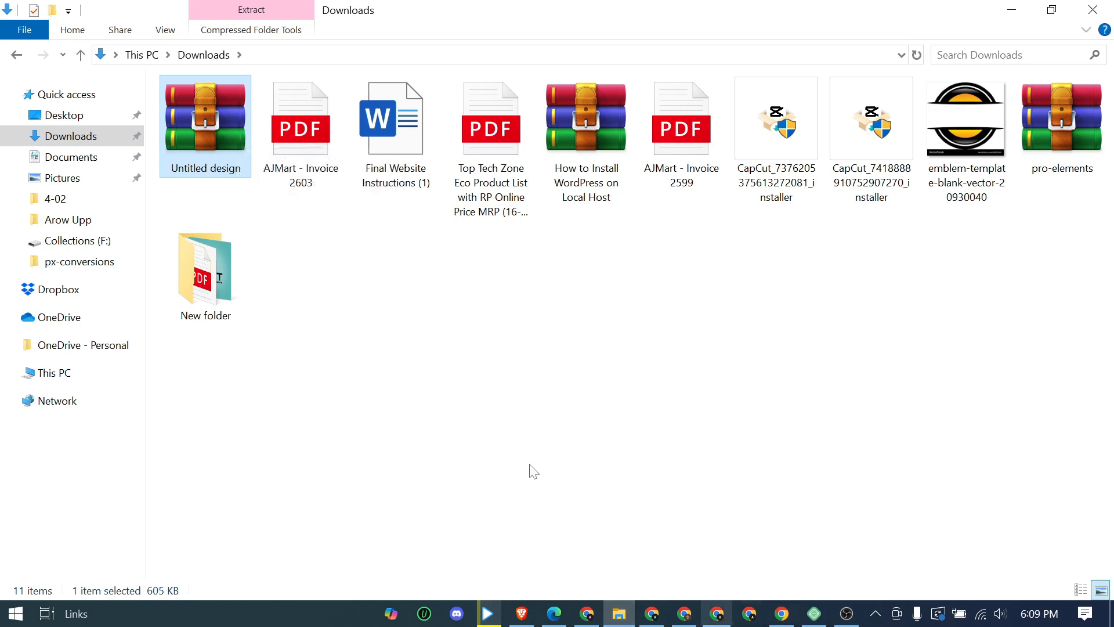
right_click(189, 104)
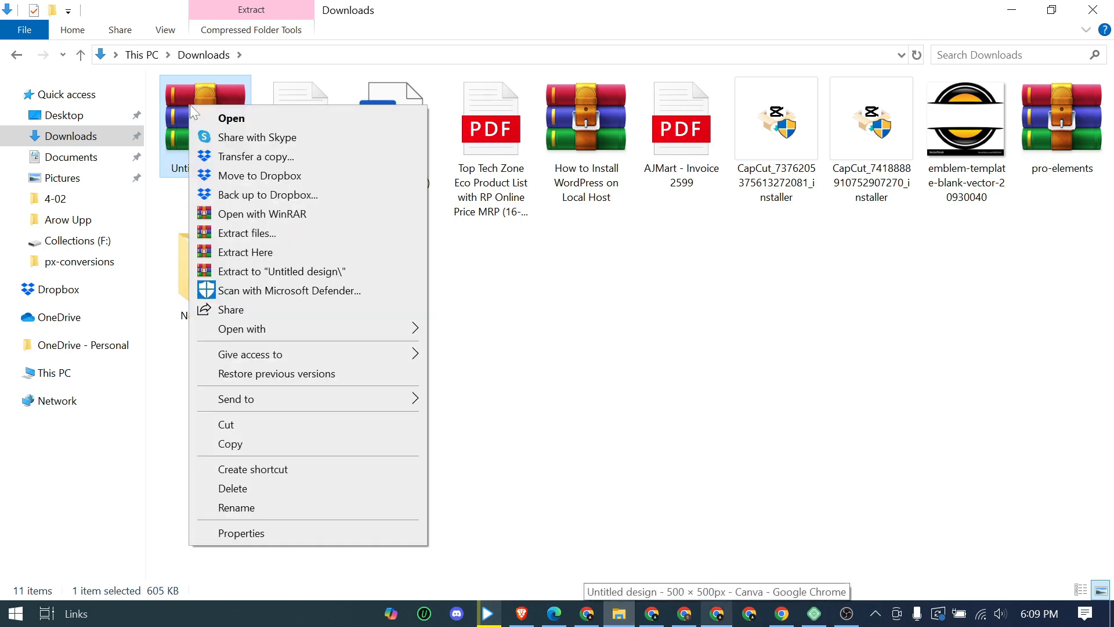
left_click(264, 256)
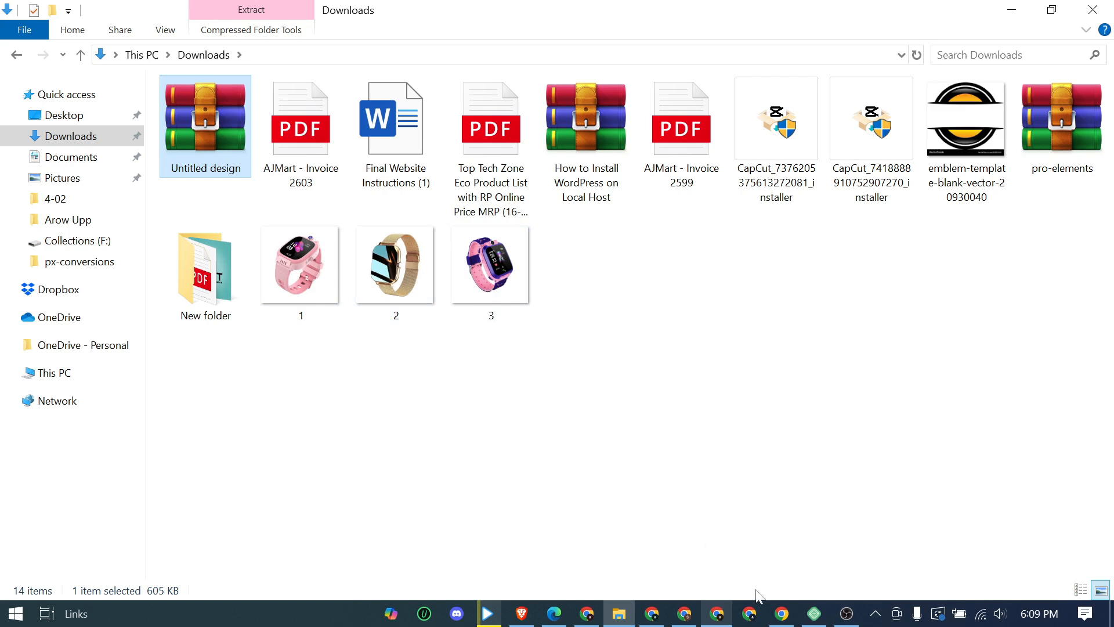
Switch back to Chrome and search Google for "jpg to webp" in a new tab
left_click(719, 616)
left_click(812, 17)
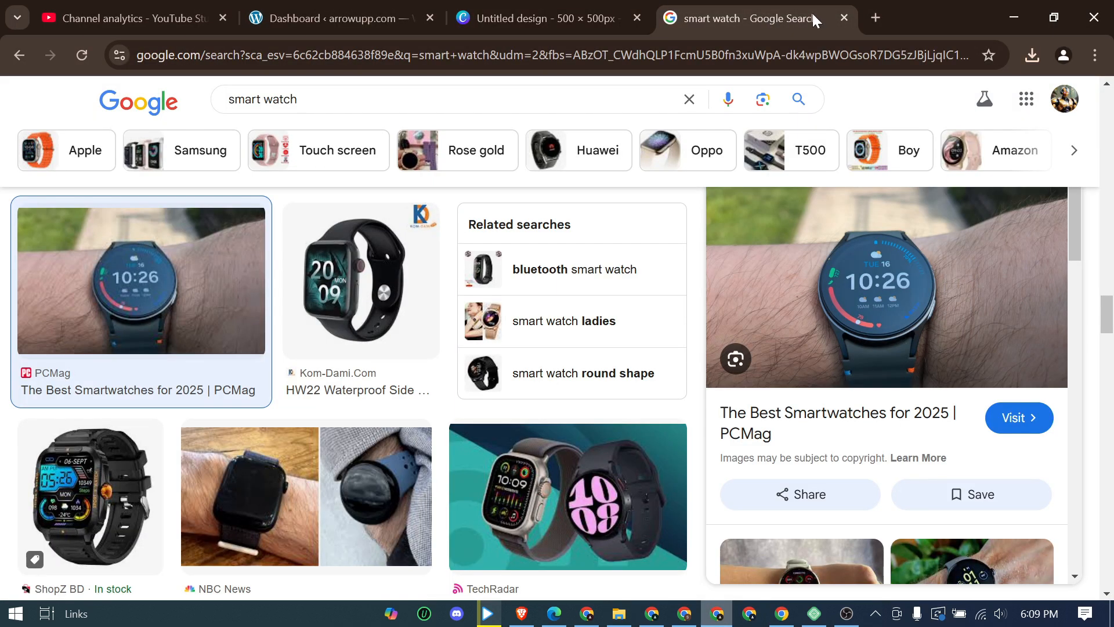
left_click(883, 20)
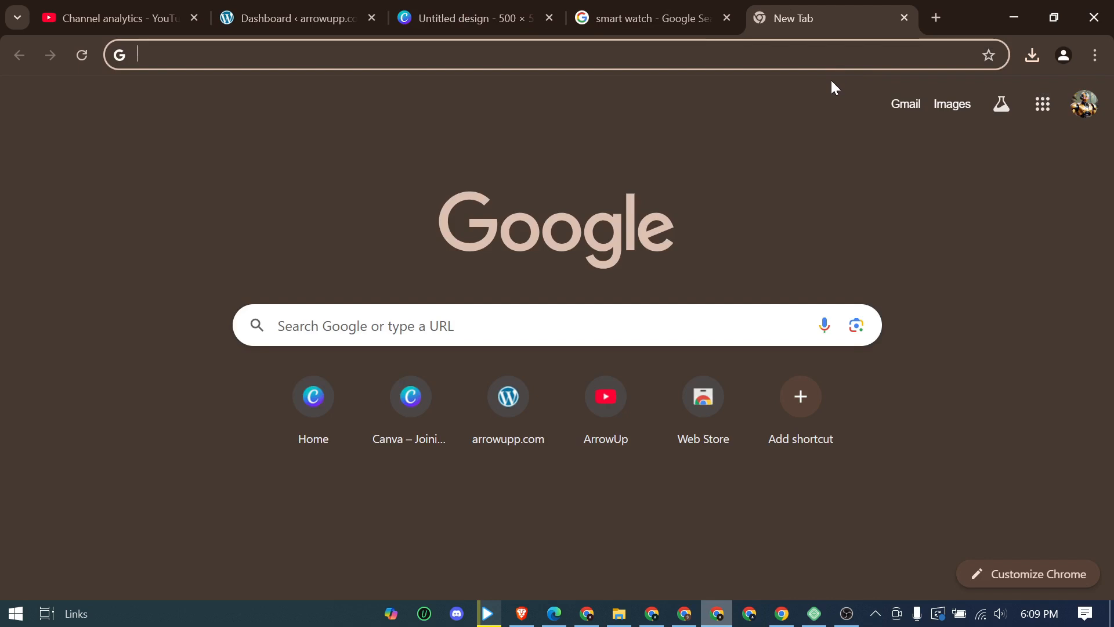
left_click(619, 613)
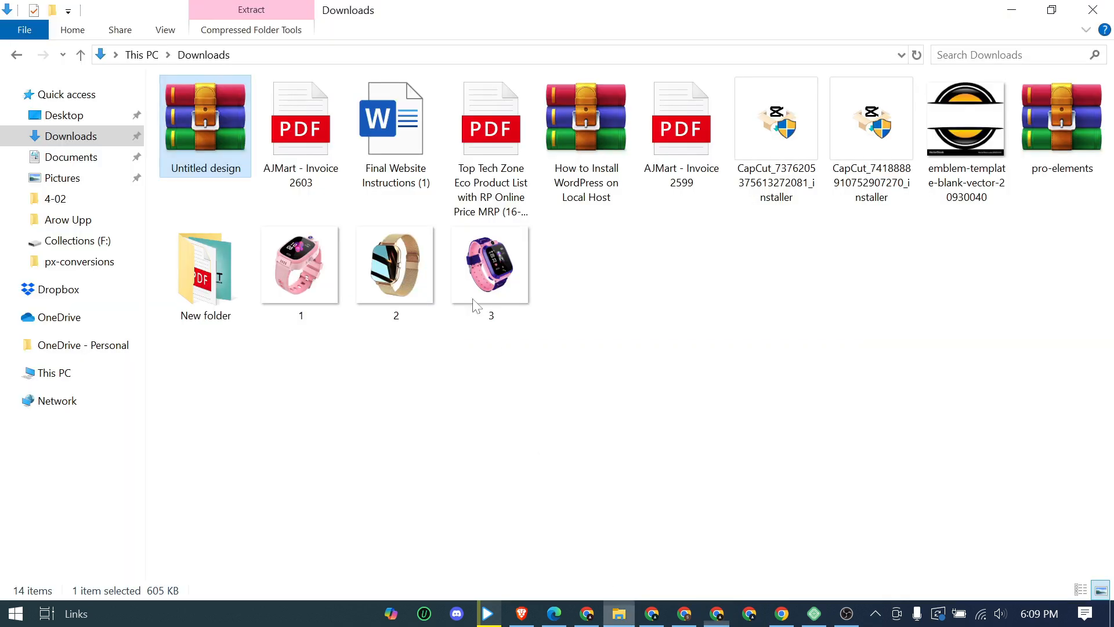
left_click(409, 337)
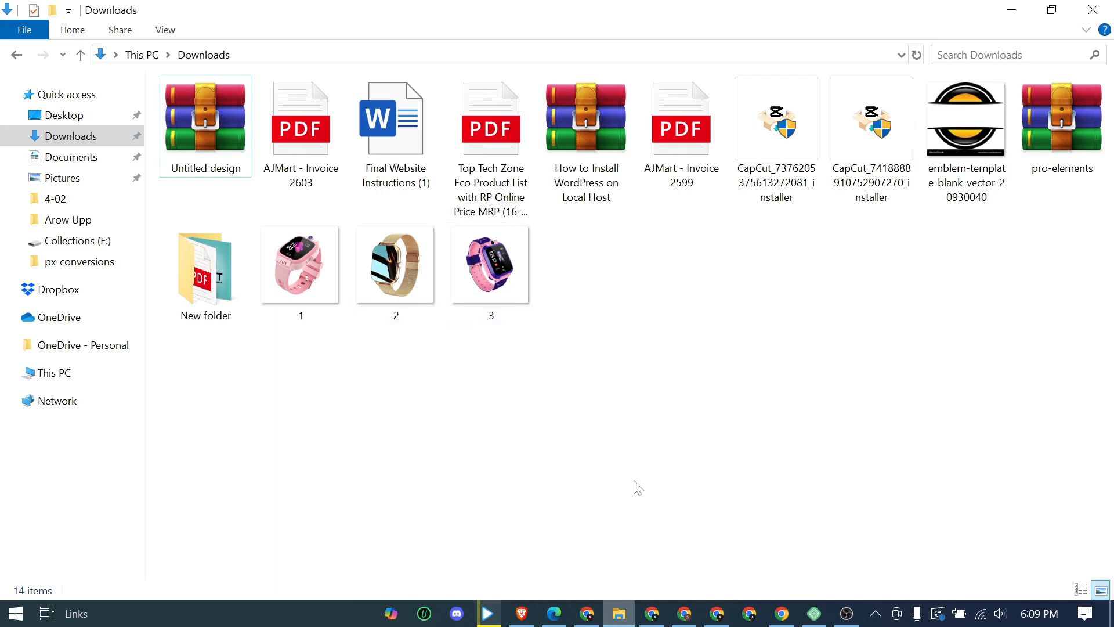
left_click(718, 613)
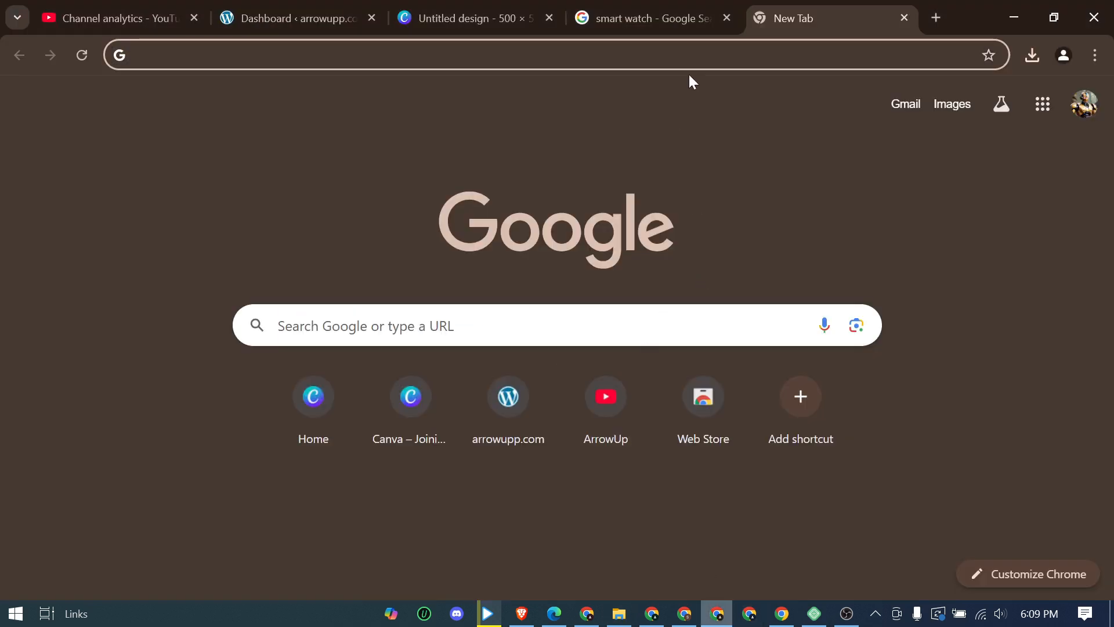
type("jpg to we")
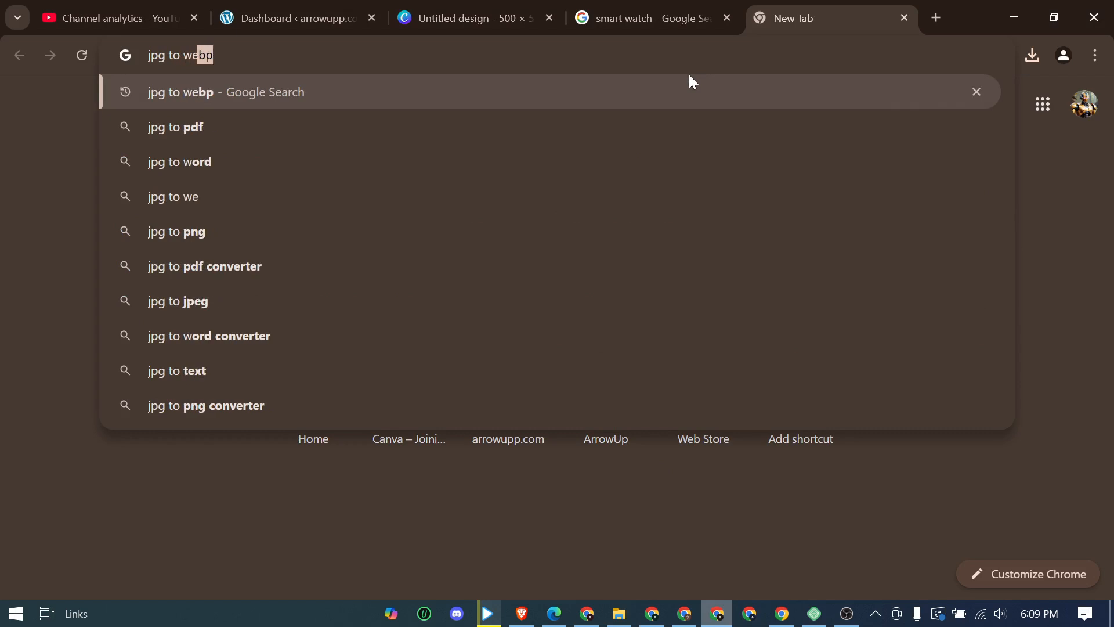
type("bp")
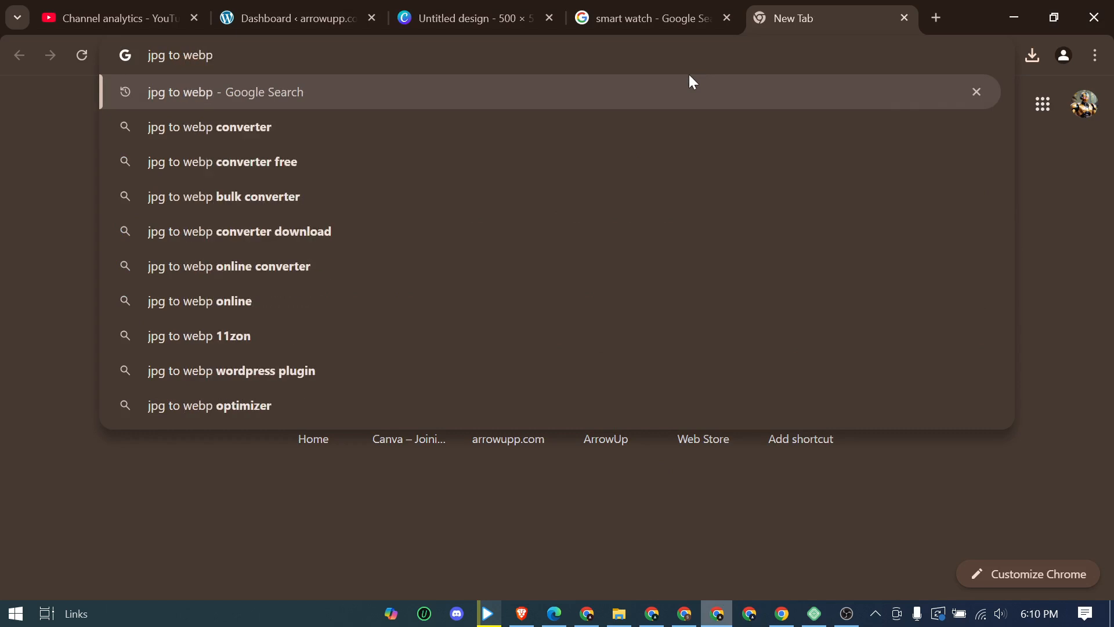
key("Return")
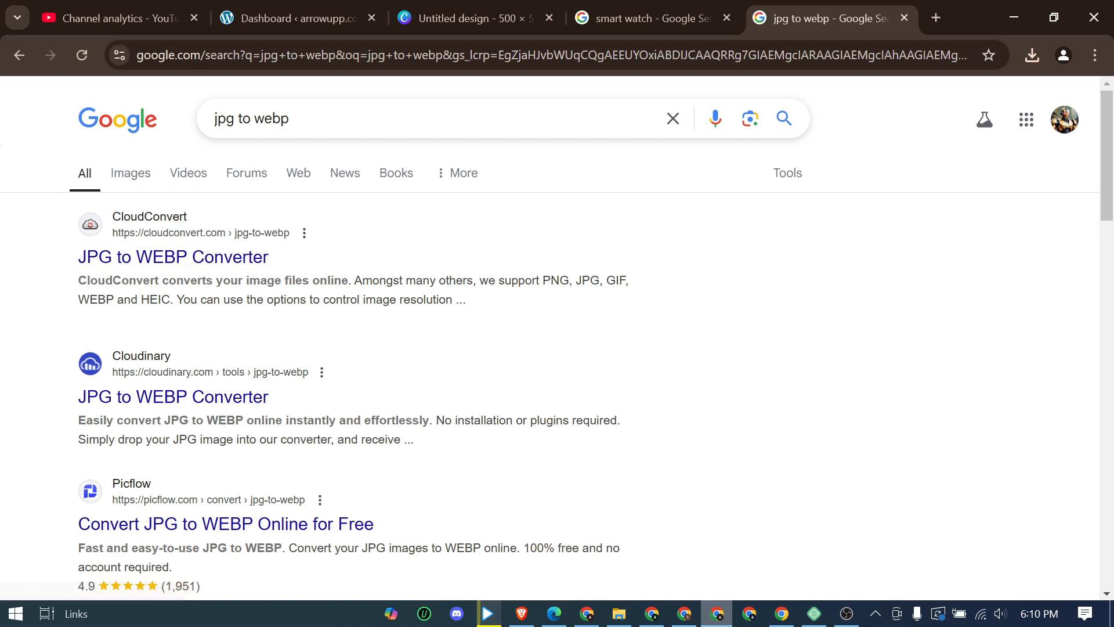
Open Pixelied's JPG to WEBP converter from the search results
scroll(283, 291, "down", 3)
scroll(226, 238, "down", 5)
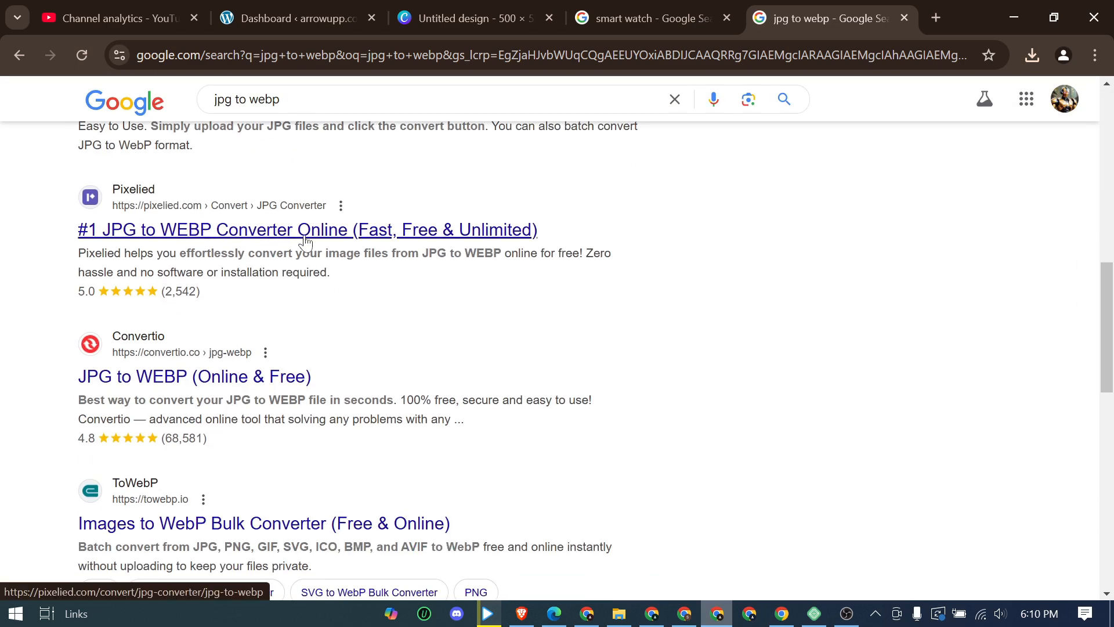
left_click(314, 237)
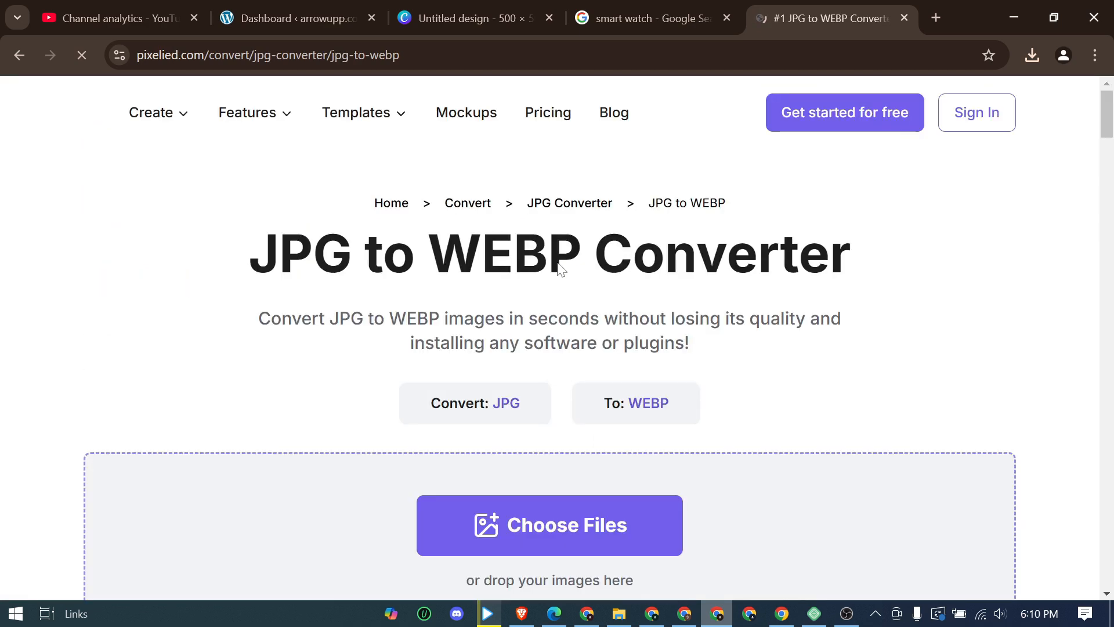
scroll(550, 336, "down", 1)
scroll(621, 302, "down", 1)
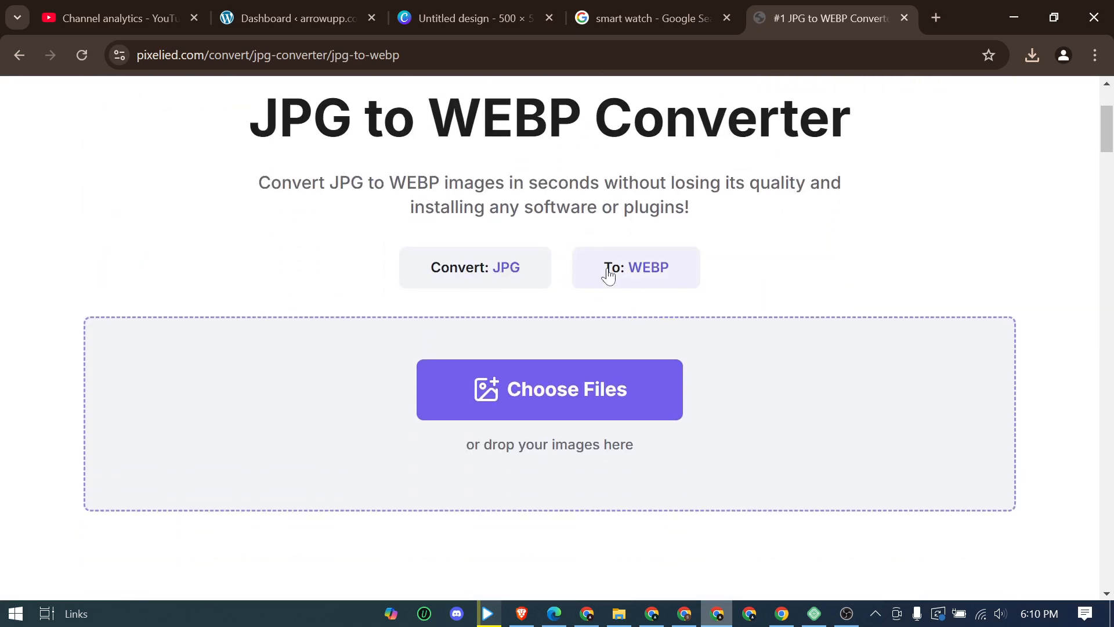
left_click(512, 273)
left_click(512, 273)
Load the images 1, 2 and 3 from the Downloads folder into the converter
left_click(562, 392)
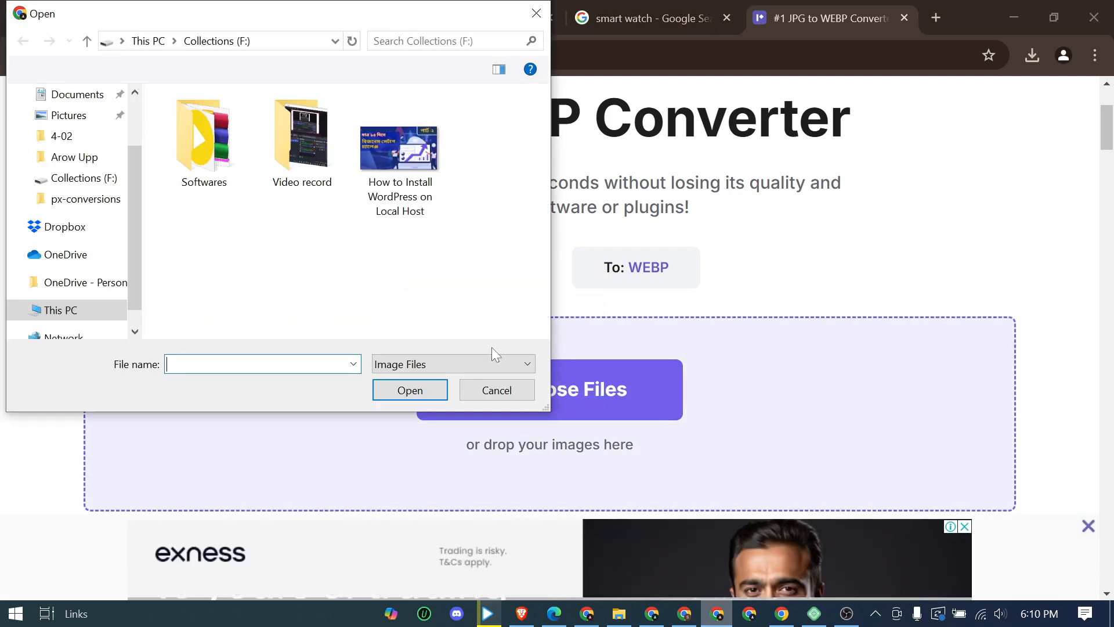
scroll(76, 148, "up", 2)
left_click(75, 150)
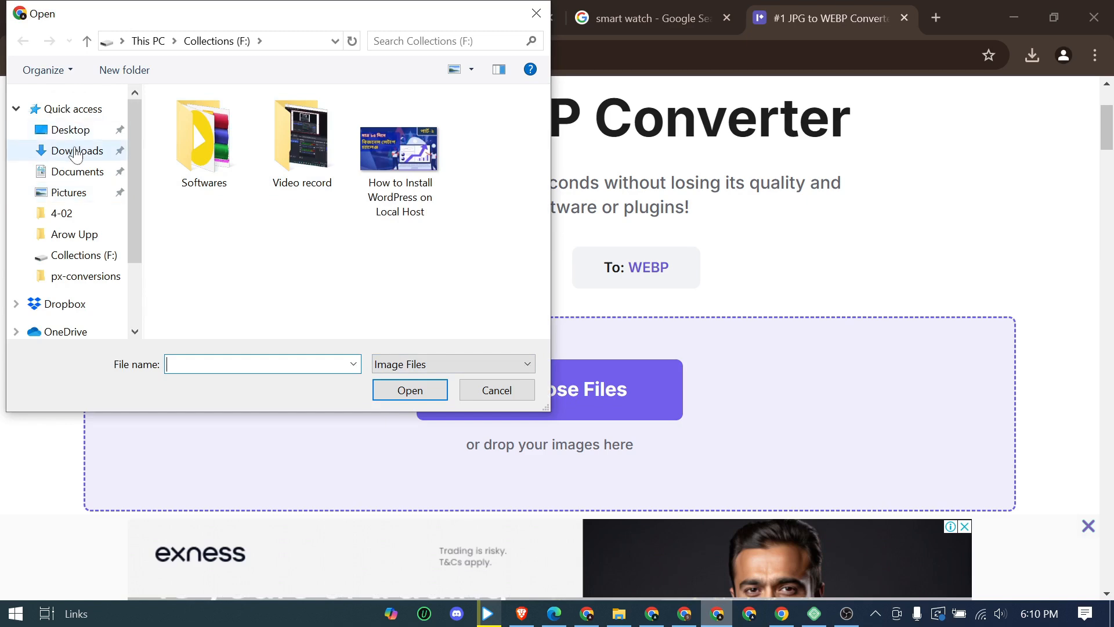
left_click(184, 116)
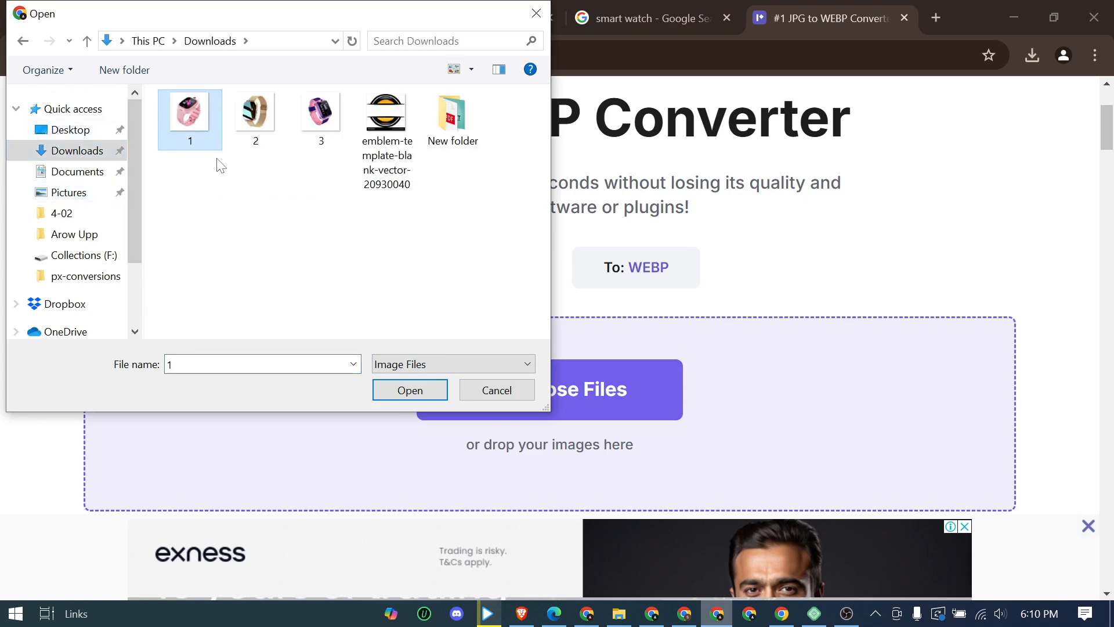
left_click(253, 135, "ctrl")
left_click(318, 135, "ctrl")
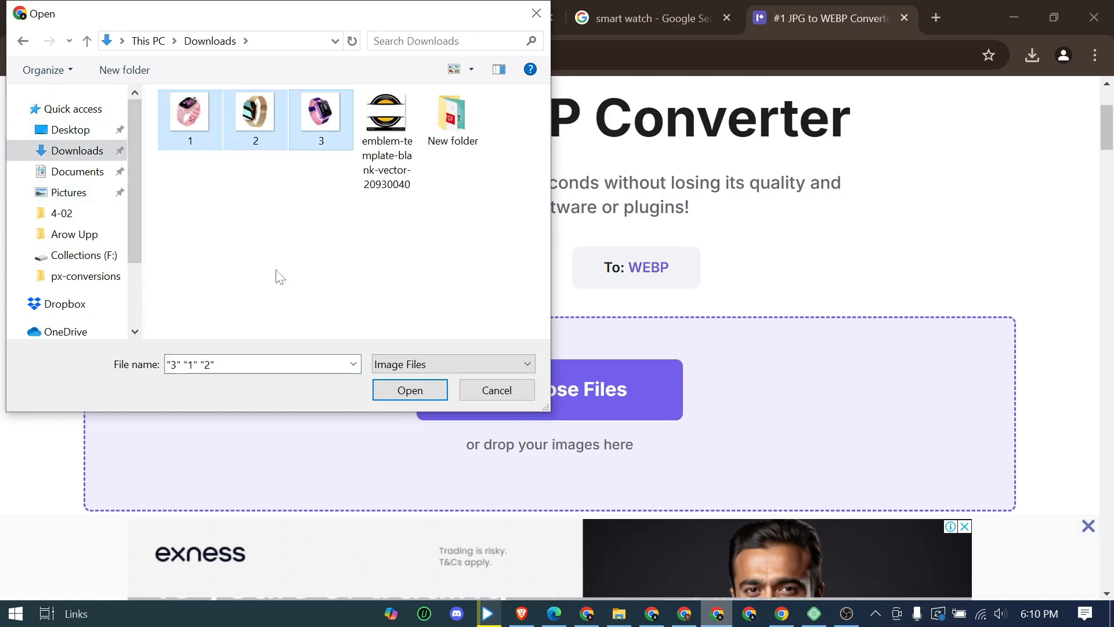
left_click(409, 390)
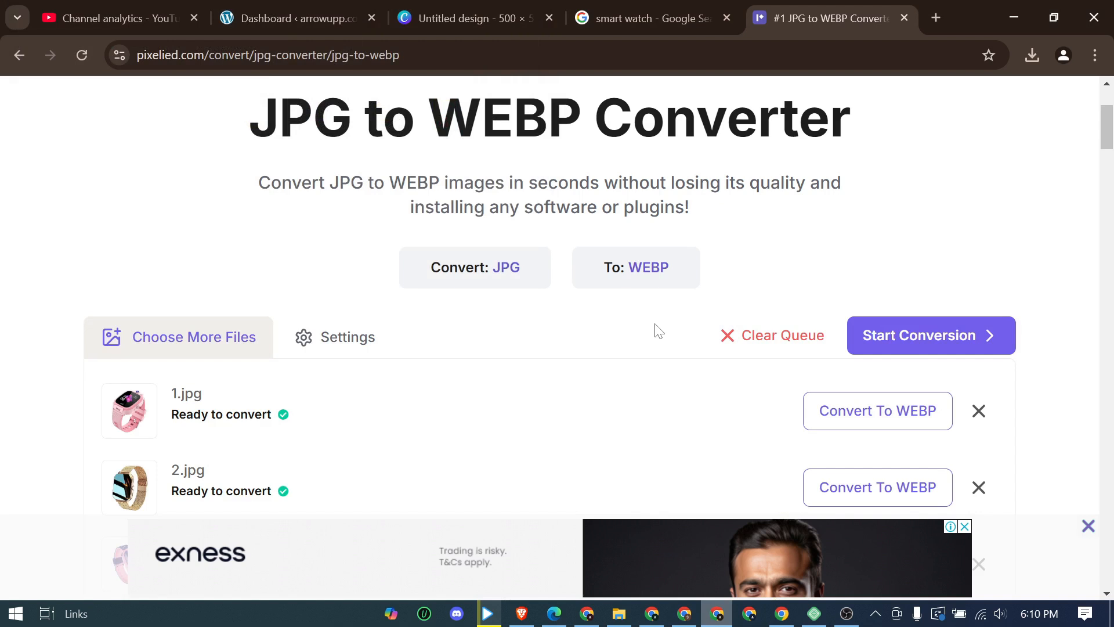
Convert all three queued JPG images to WEBP at once
scroll(657, 331, "down", 5)
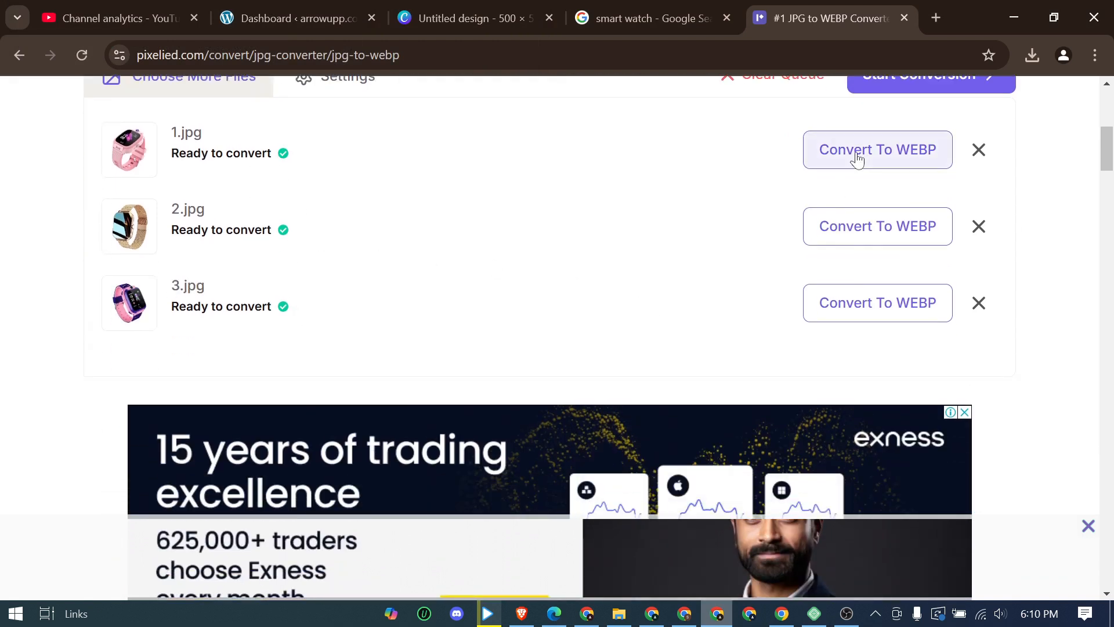
scroll(855, 156, "up", 1)
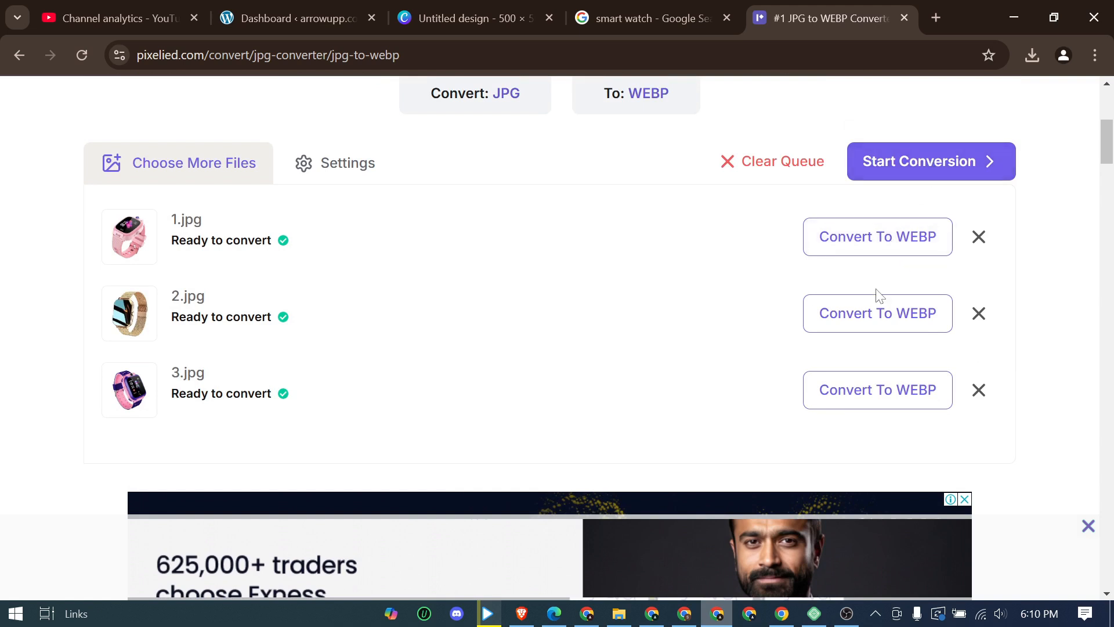
left_click(938, 172)
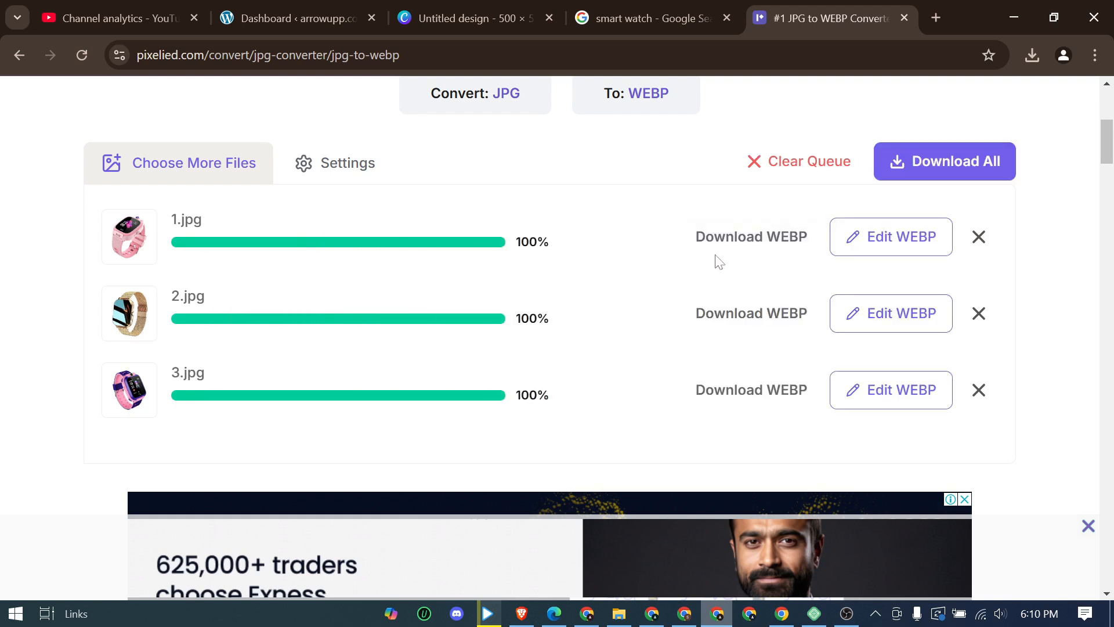
Download all three converted WEBP images together as one archive
left_click(957, 167)
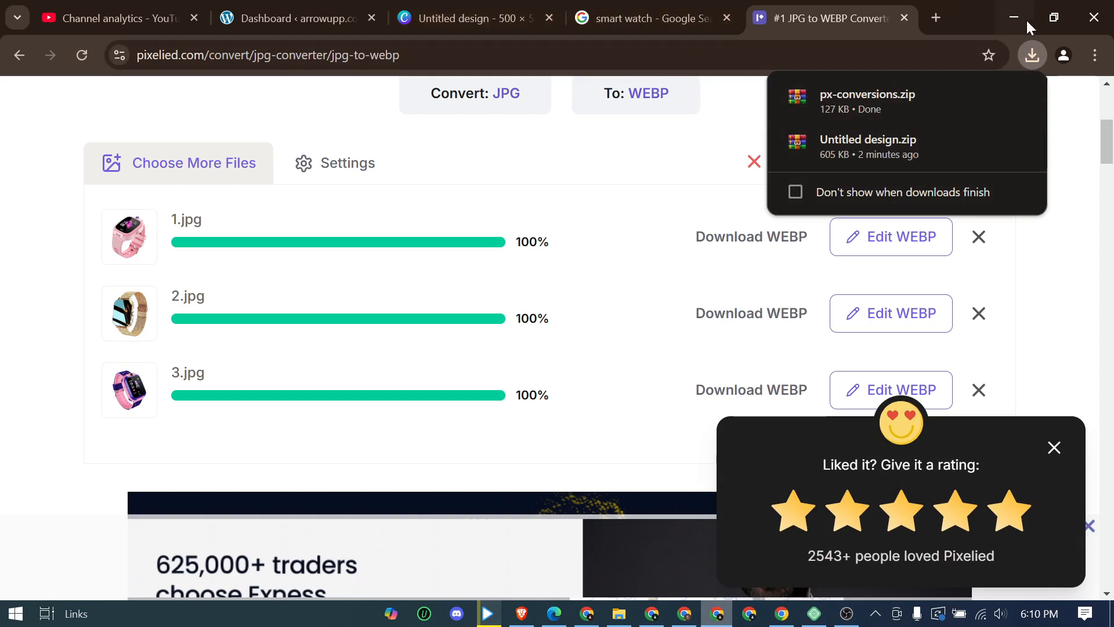
left_click(1032, 55)
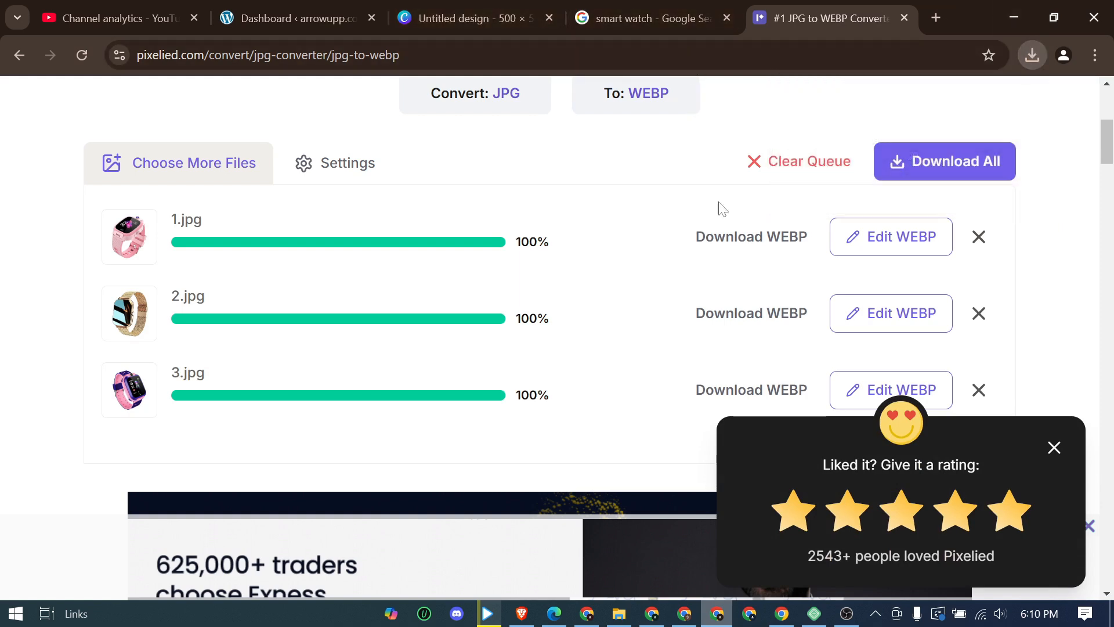
Switch to File Explorer and delete the JPG images 1, 2 and 3 and the Untitled design archive from Downloads
left_click(619, 613)
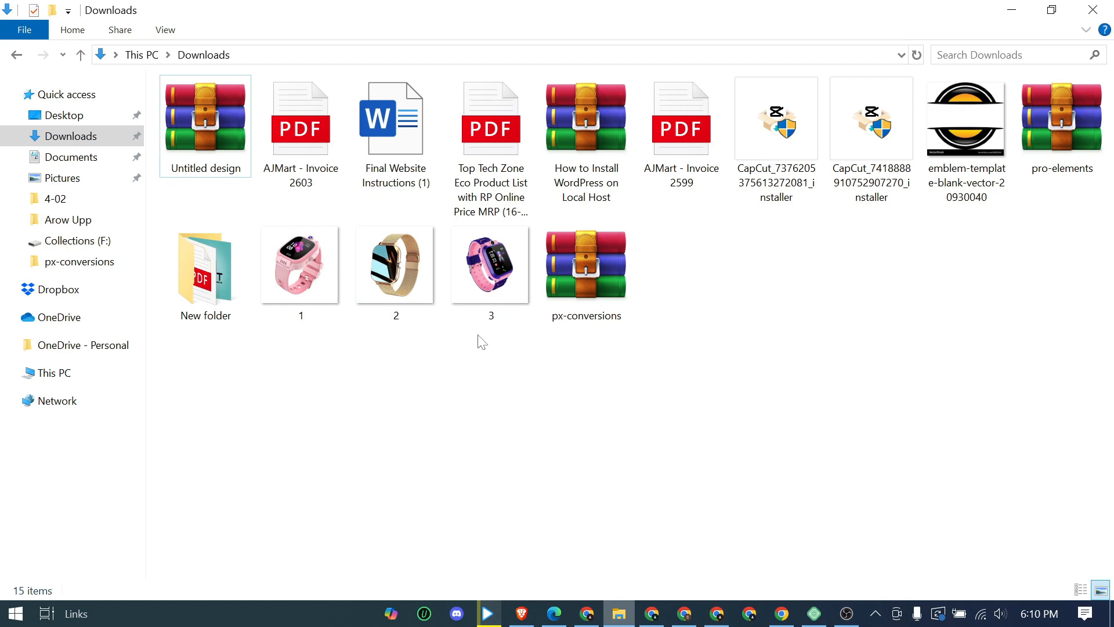
left_click(583, 307)
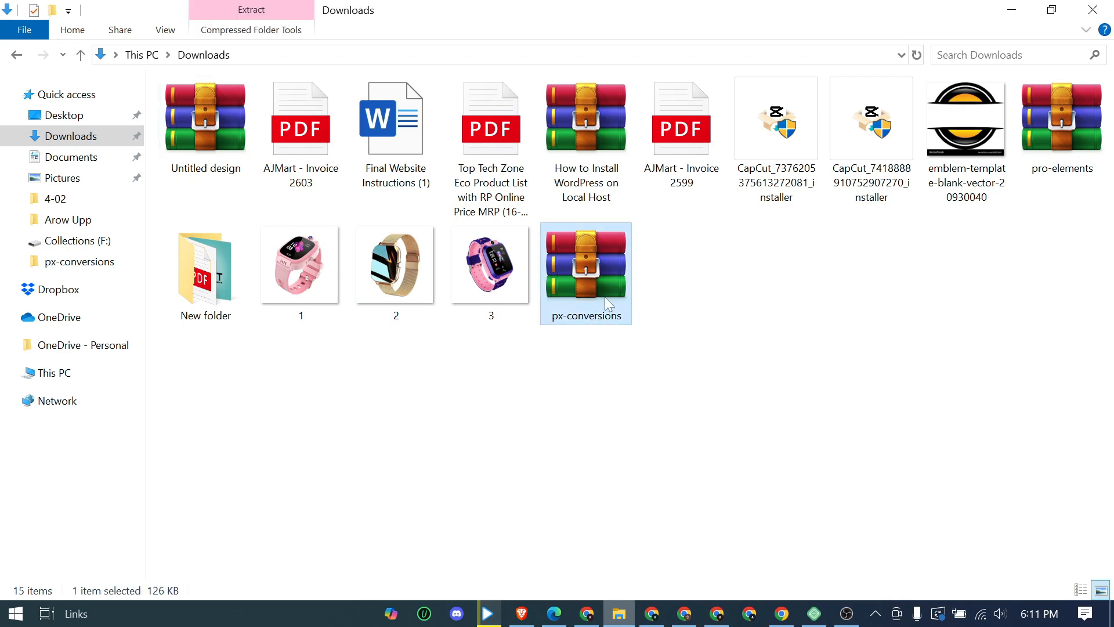
left_click_drag(505, 352, 318, 284)
key("Delete")
left_click(215, 149)
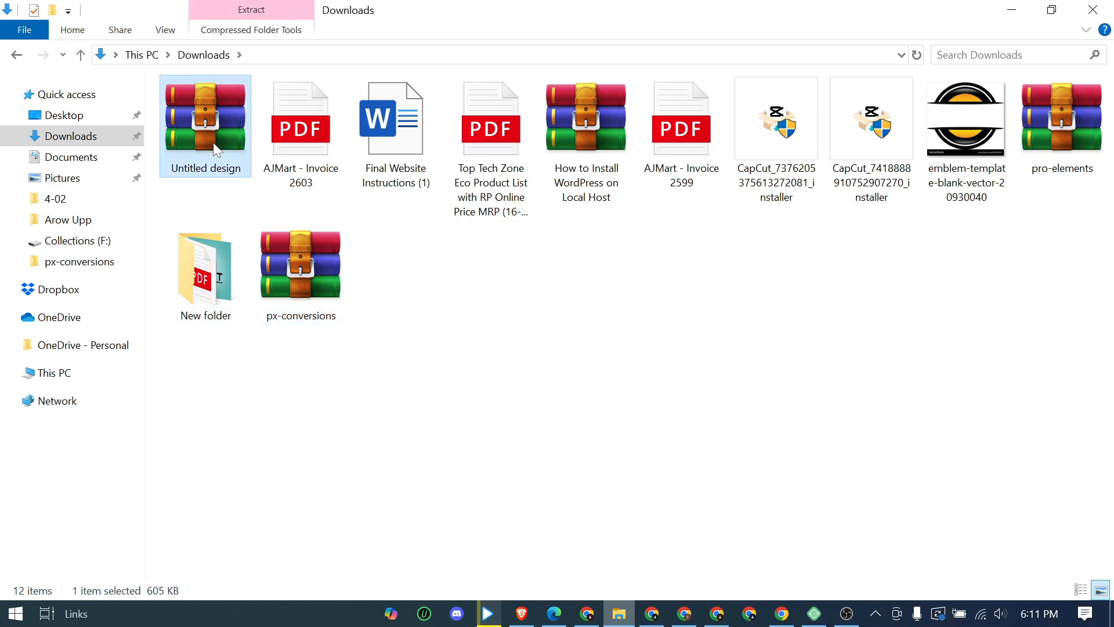
key("Delete")
Extract the px-conversions archive directly into the Downloads folder
left_click(207, 277)
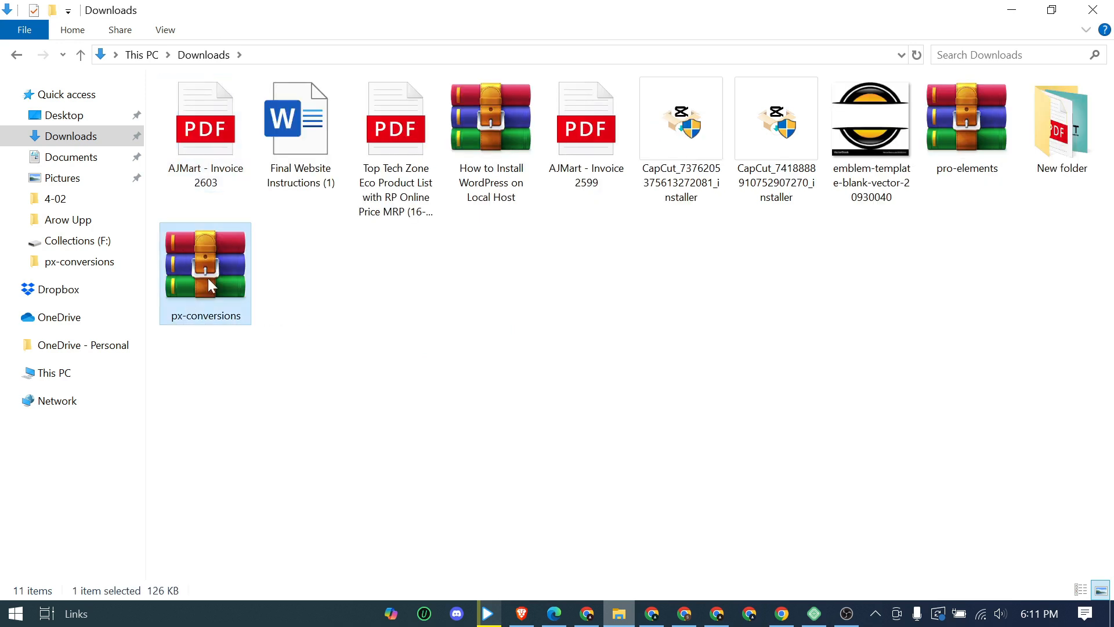
right_click(208, 278)
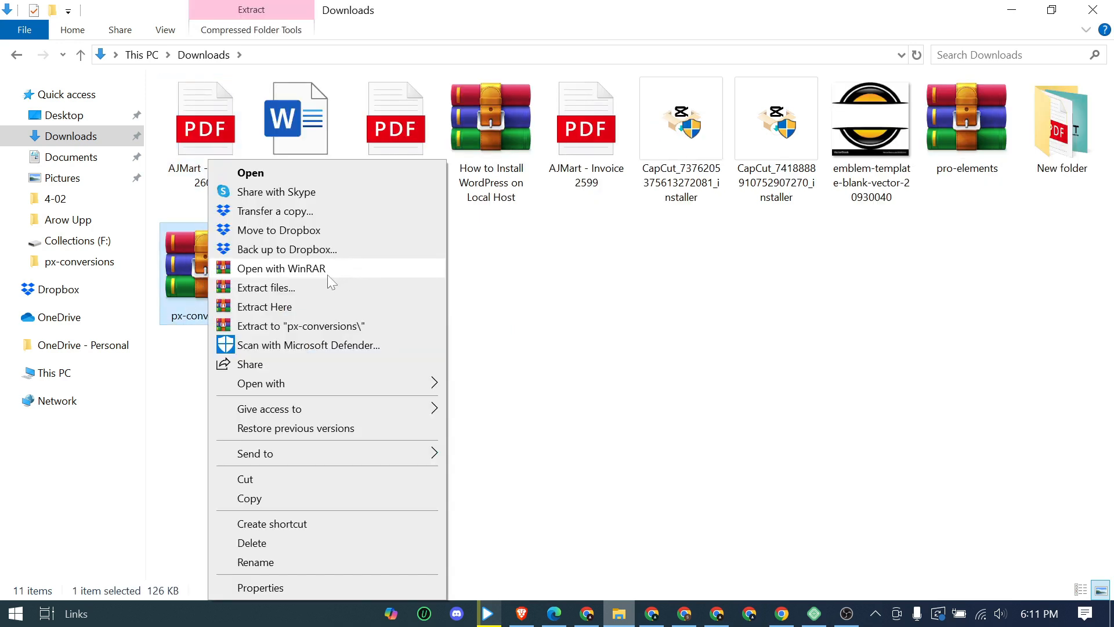
left_click(325, 306)
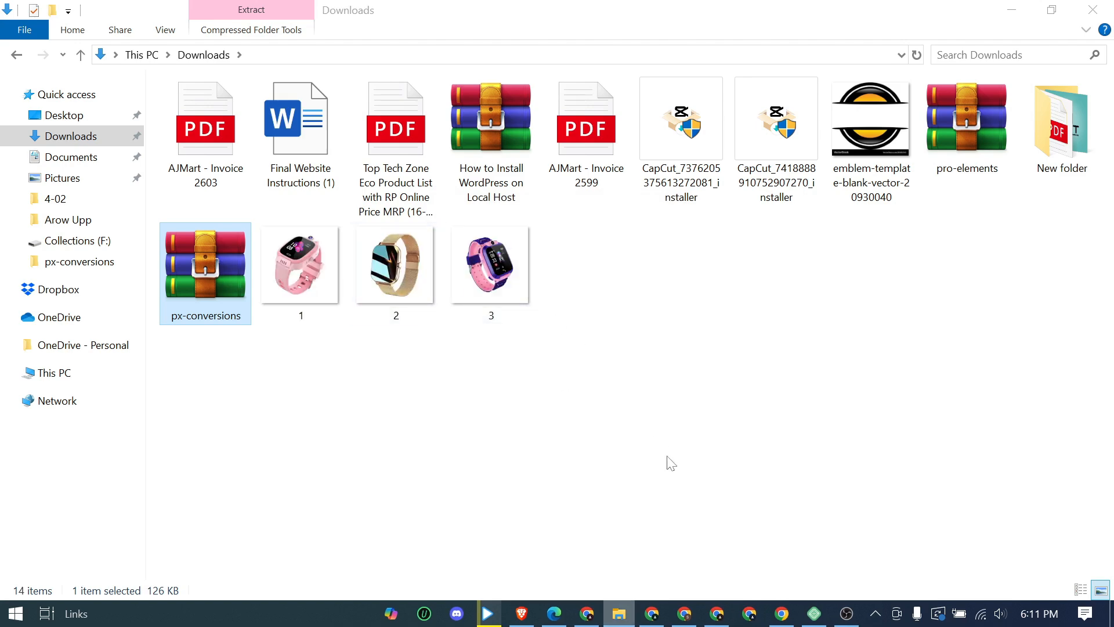
Return to the WordPress dashboard in Chrome and open the form for adding a new WooCommerce product
left_click(720, 609)
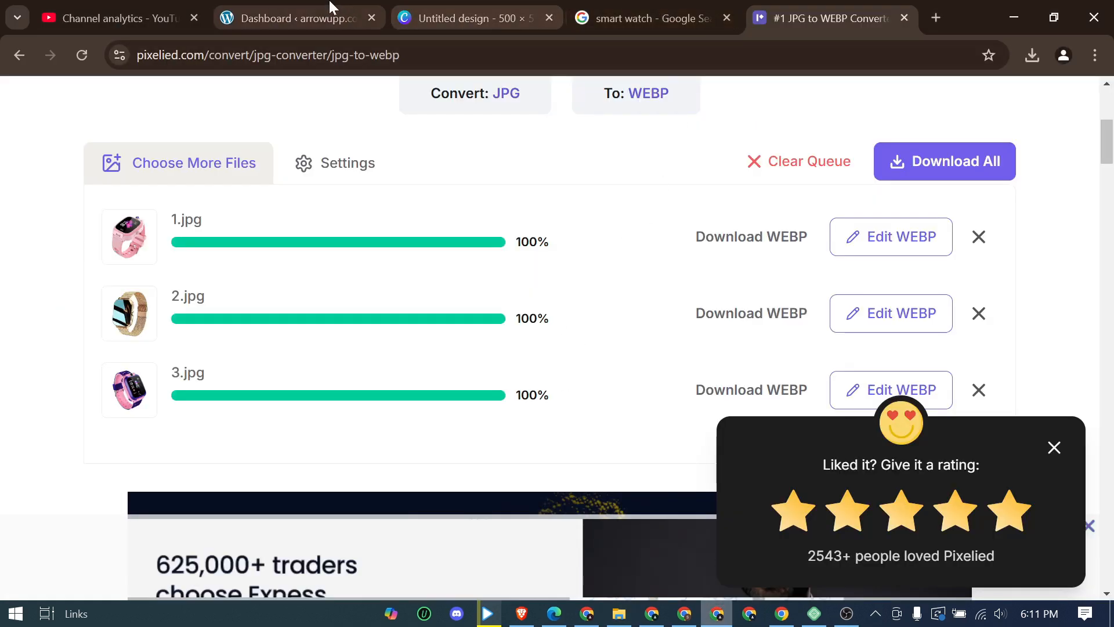
left_click(313, 18)
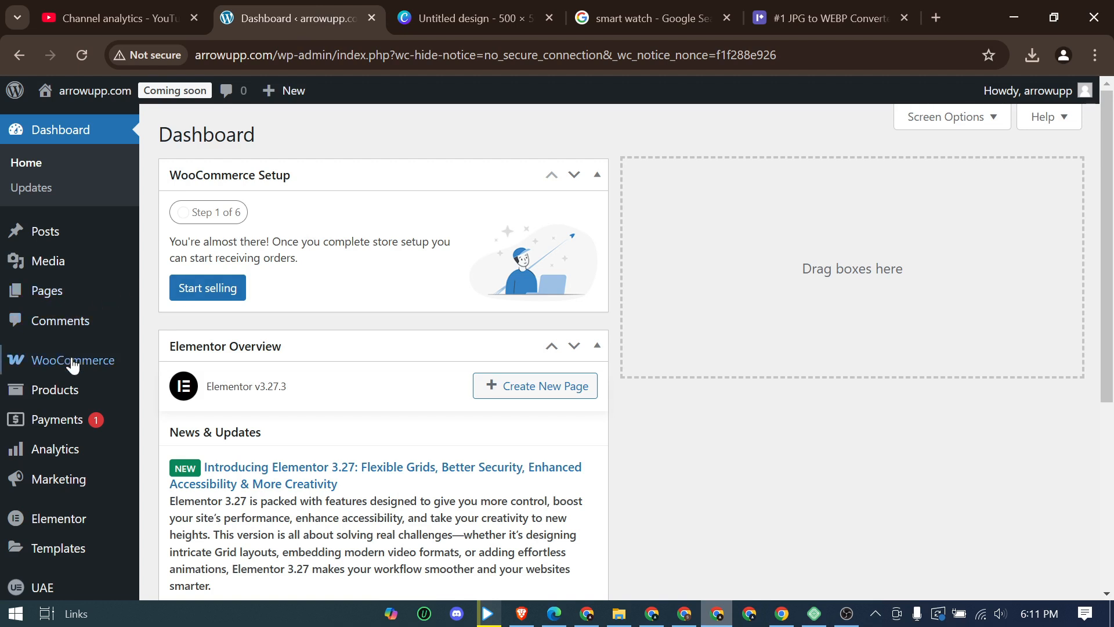
scroll(35, 366, "down", 1)
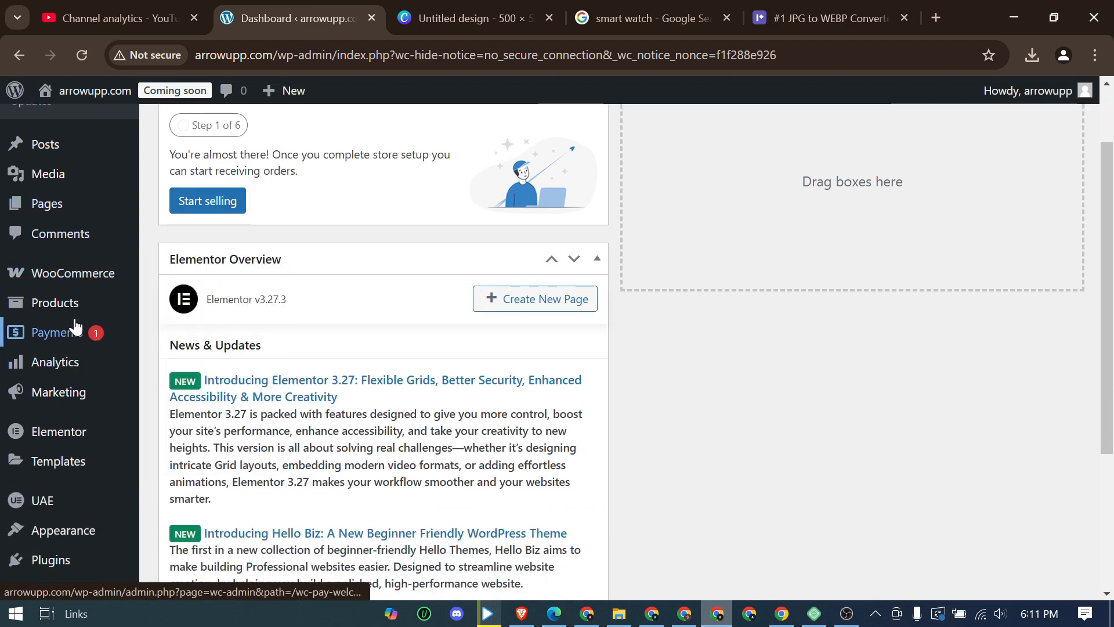
mouse_move(56, 314)
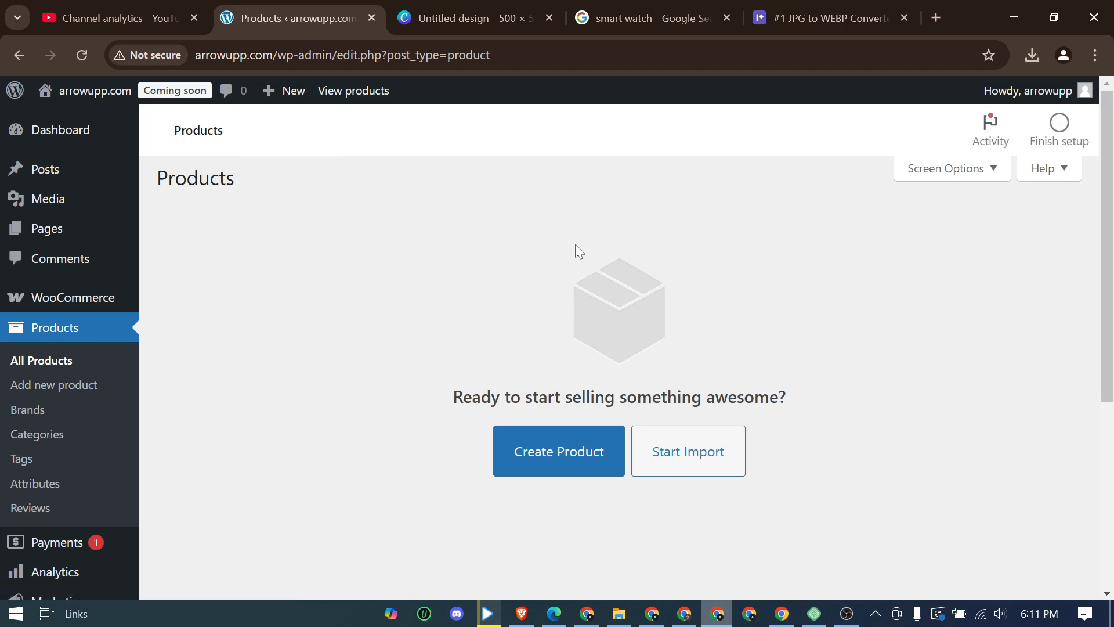
left_click(82, 386)
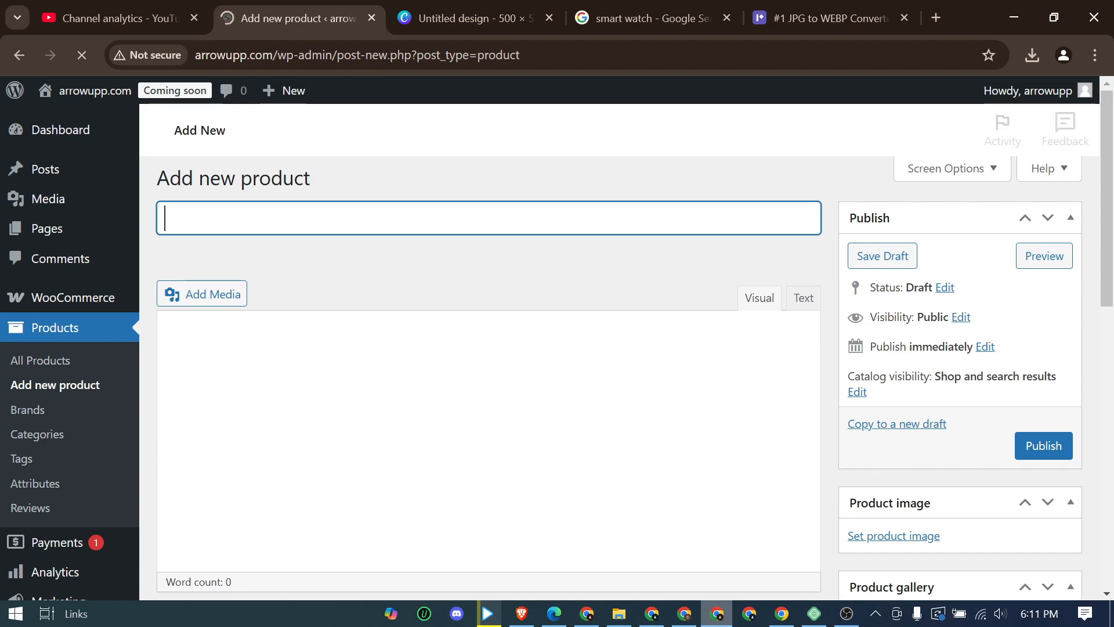
Open the GadStyle BD page for the Samsung Galaxy Watch from the "smart watch" image results
left_click(662, 5)
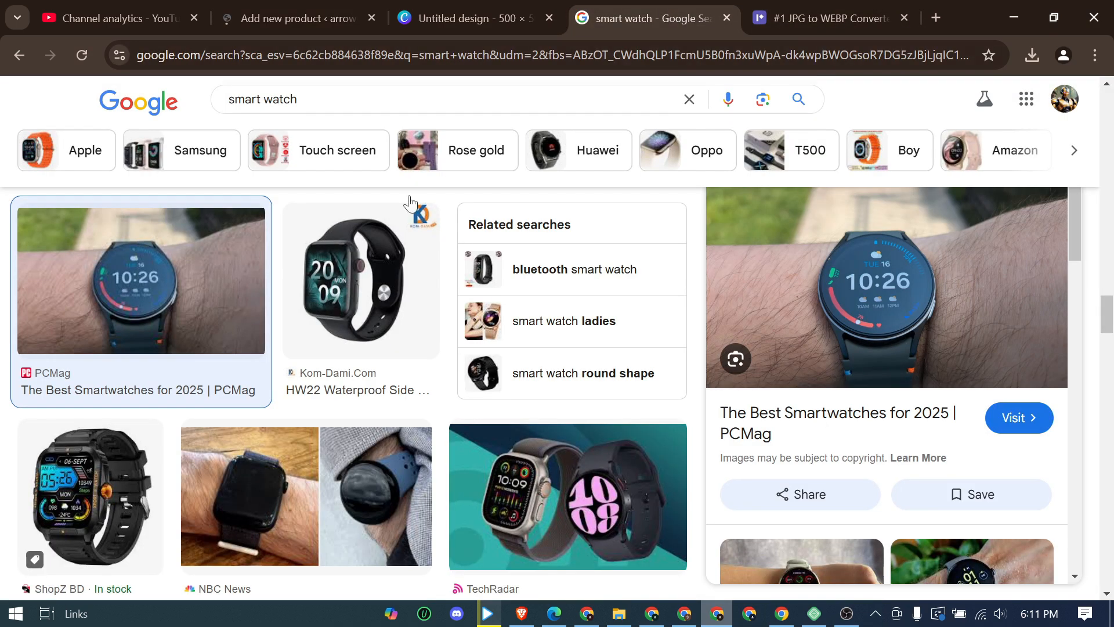
scroll(450, 306, "down", 5)
scroll(450, 306, "up", 5)
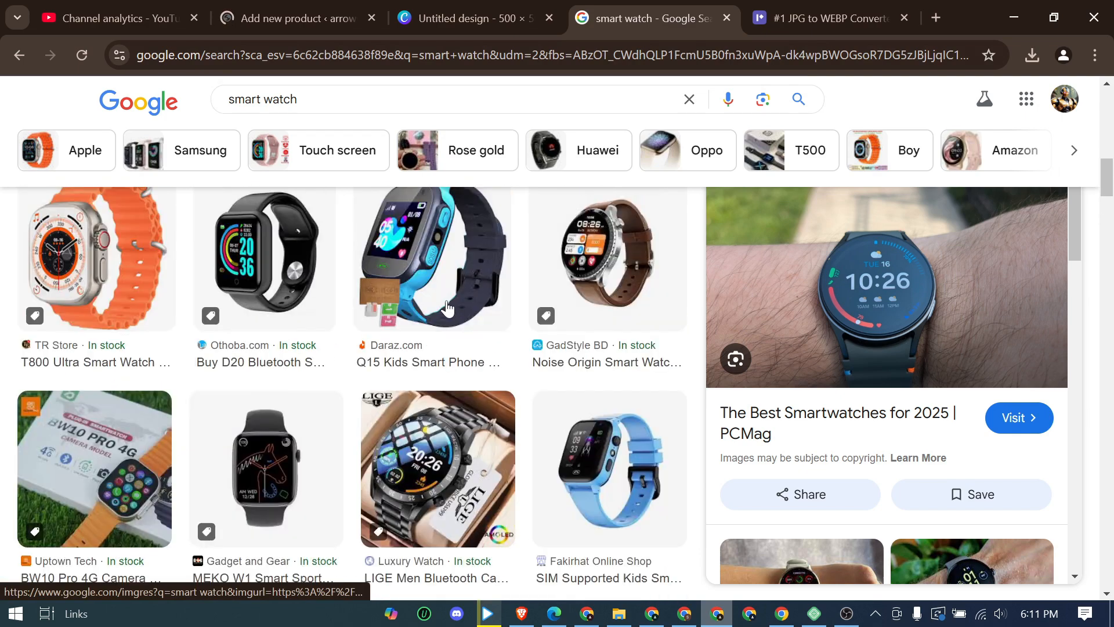
scroll(432, 312, "down", 2)
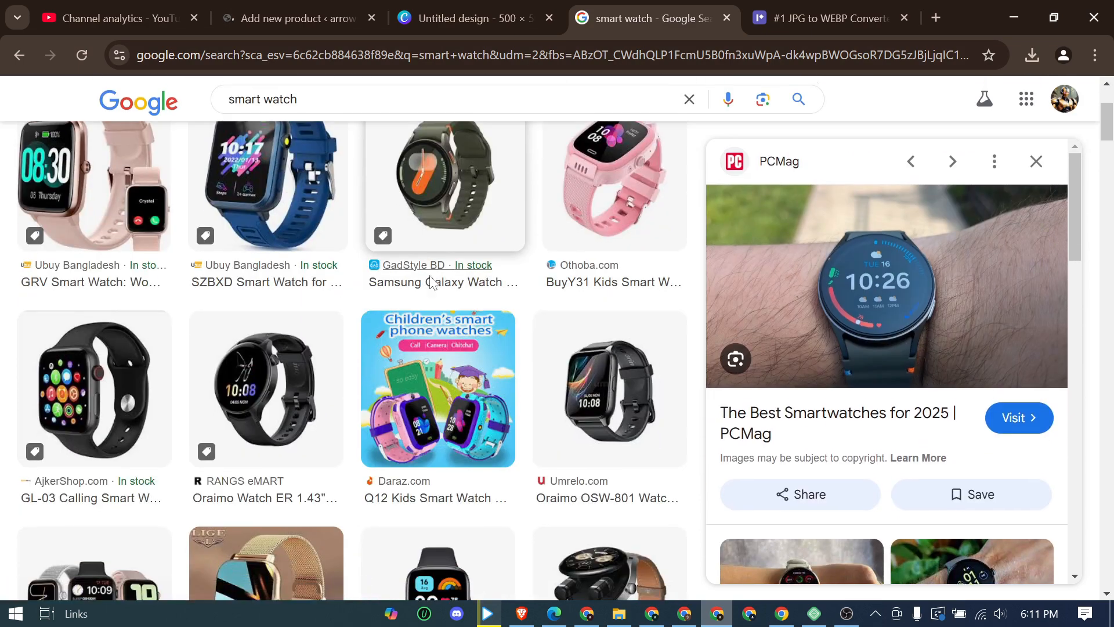
left_click(430, 279)
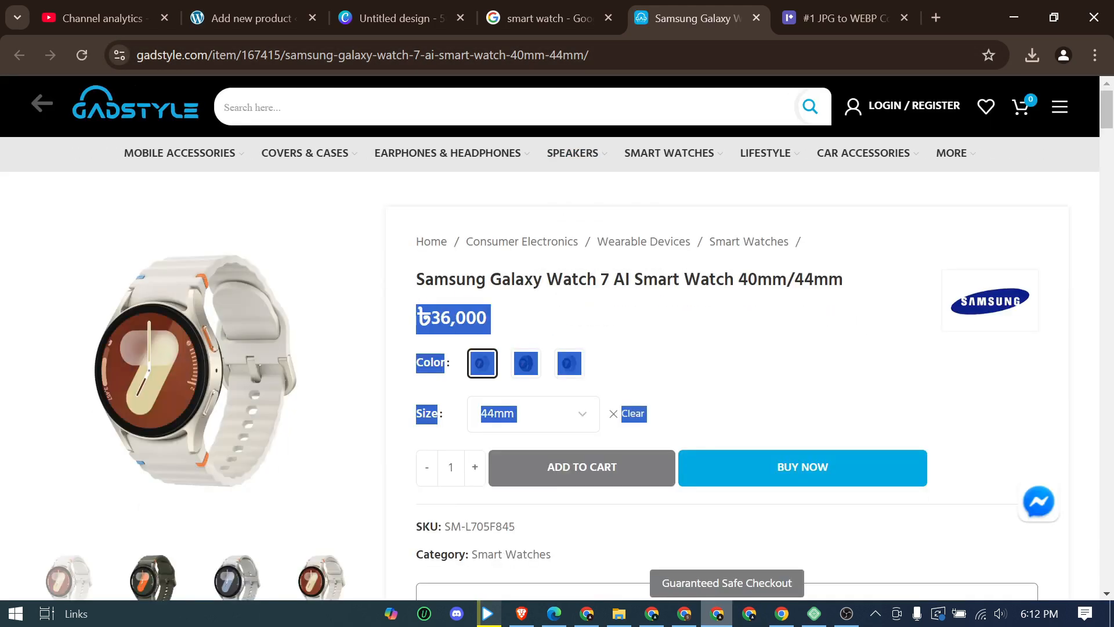
Copy the title "Samsung Galaxy Watch 7 AI Smart Watch 40mm/44mm" from the Gadstyle page into the new product's name
left_click_drag(417, 279, 845, 288)
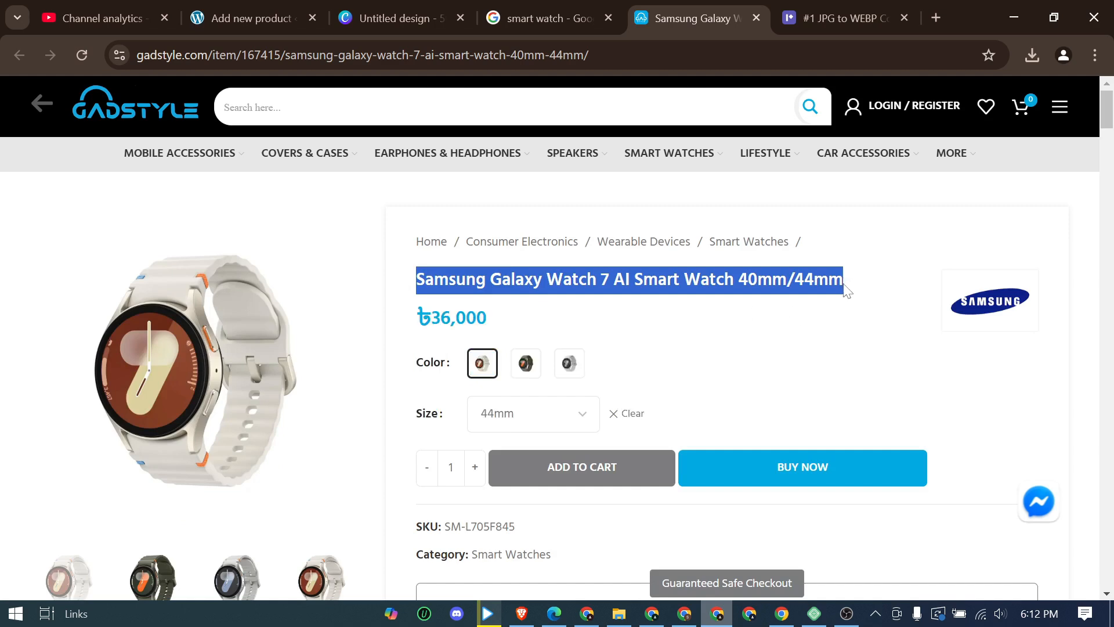
right_click(840, 278)
left_click(569, 301)
left_click(405, 14)
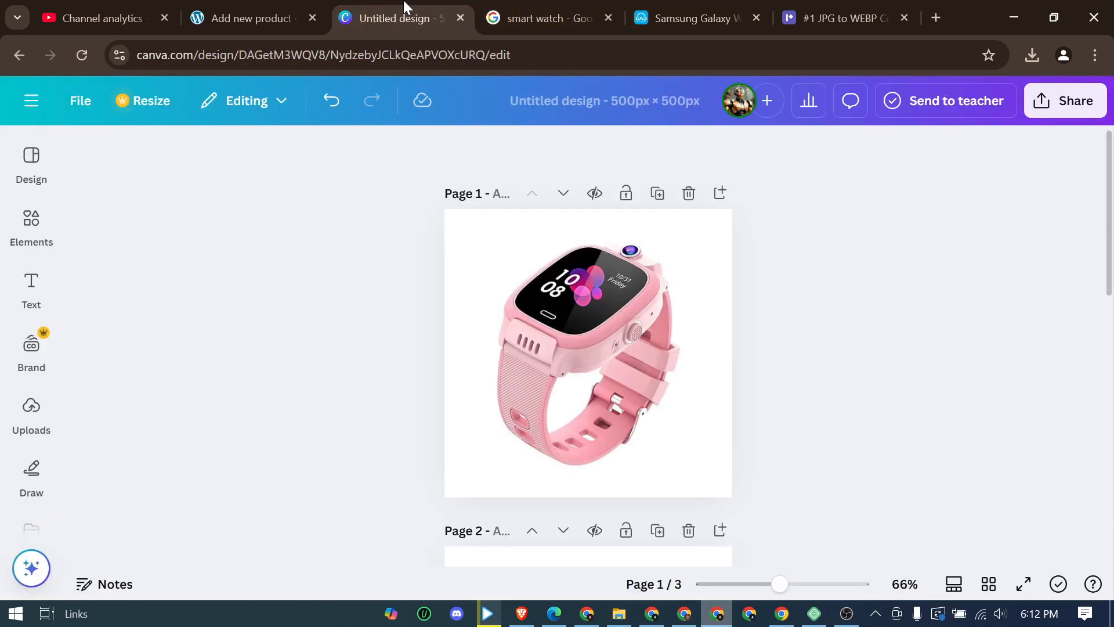
left_click(258, 10)
key("ctrl+v")
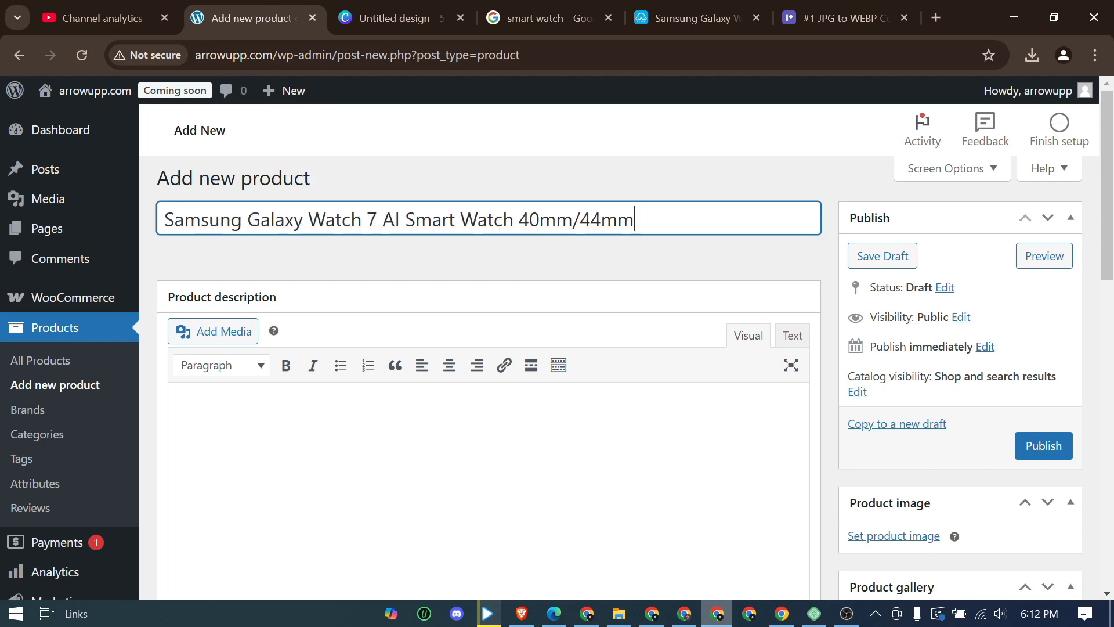
Copy the Features heading and its full bullet list from the Gadstyle page into the product description
left_click(178, 415)
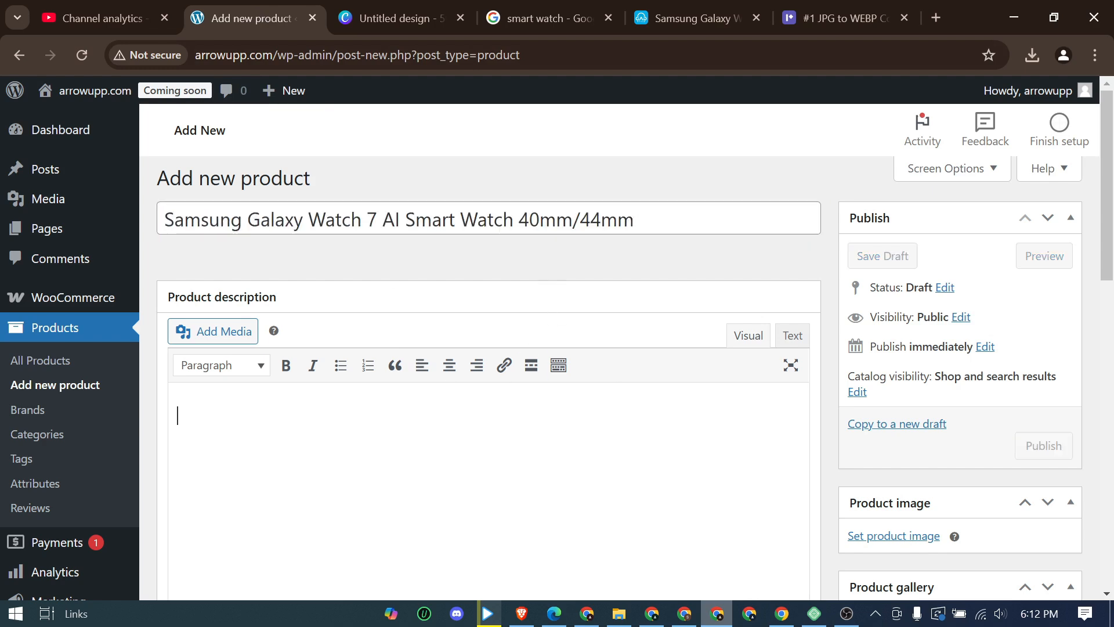
scroll(487, 348, "down", 3)
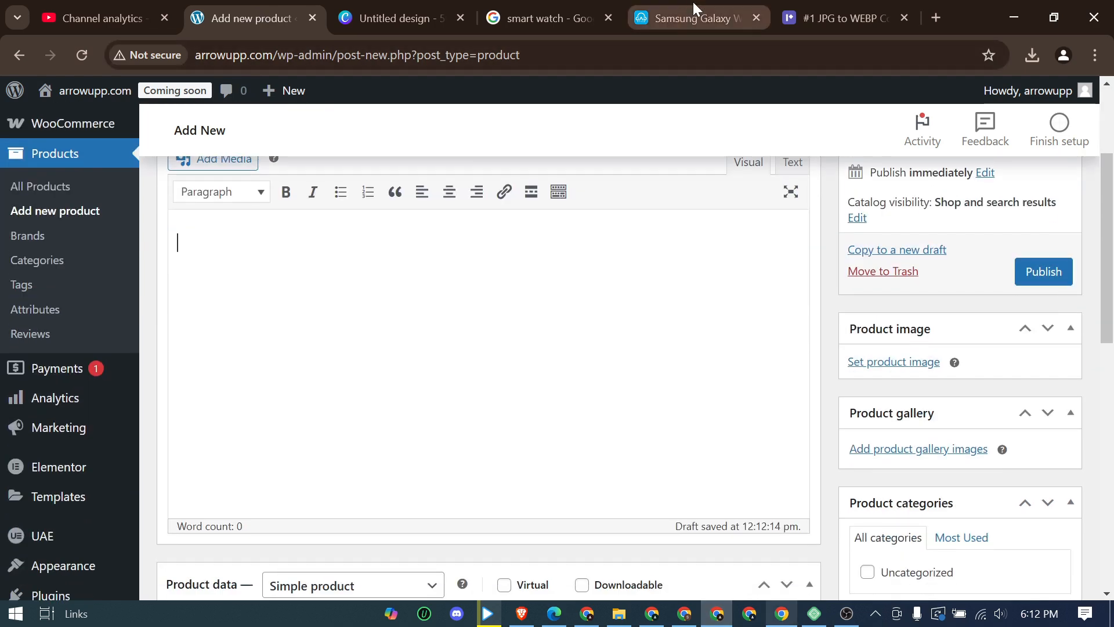
left_click(693, 18)
scroll(610, 406, "down", 5)
scroll(580, 414, "down", 6)
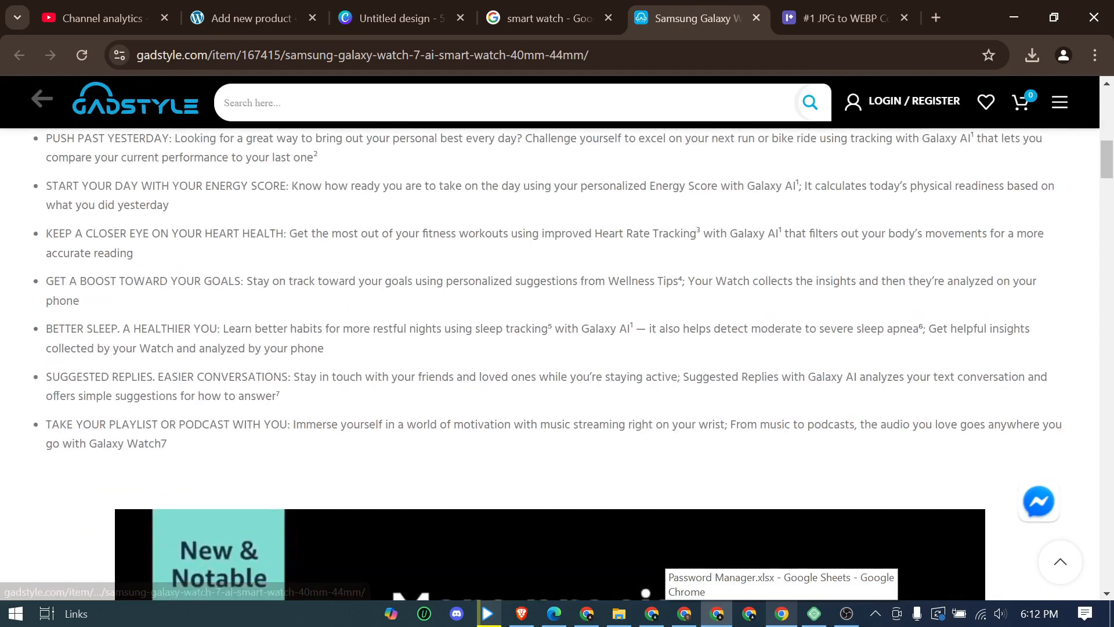
scroll(569, 417, "up", 2)
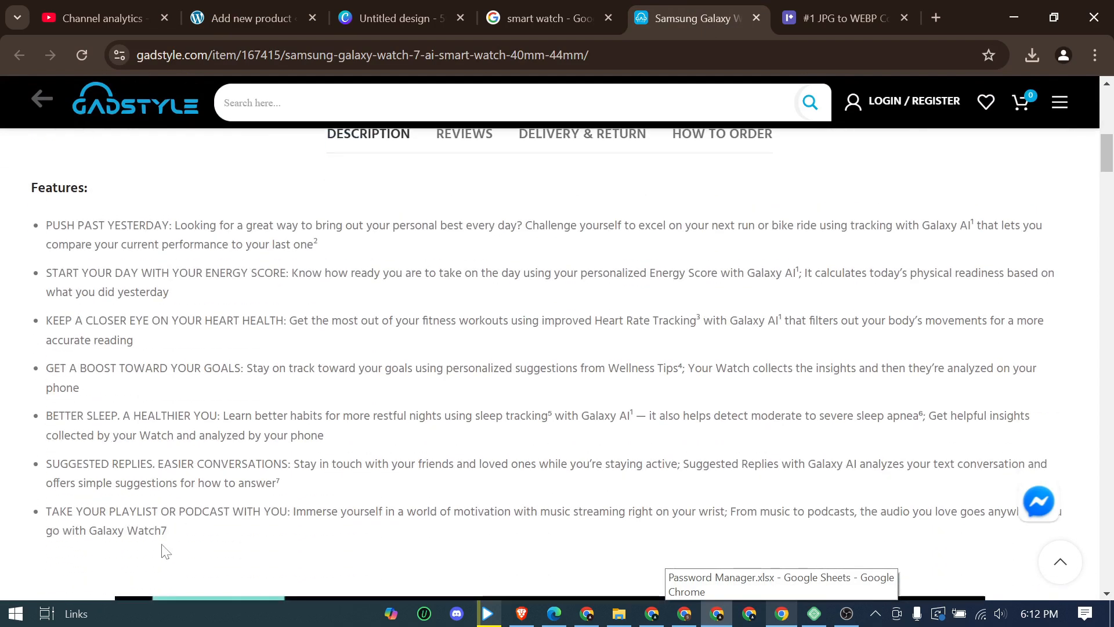
left_click_drag(177, 534, 26, 191)
right_click(42, 186)
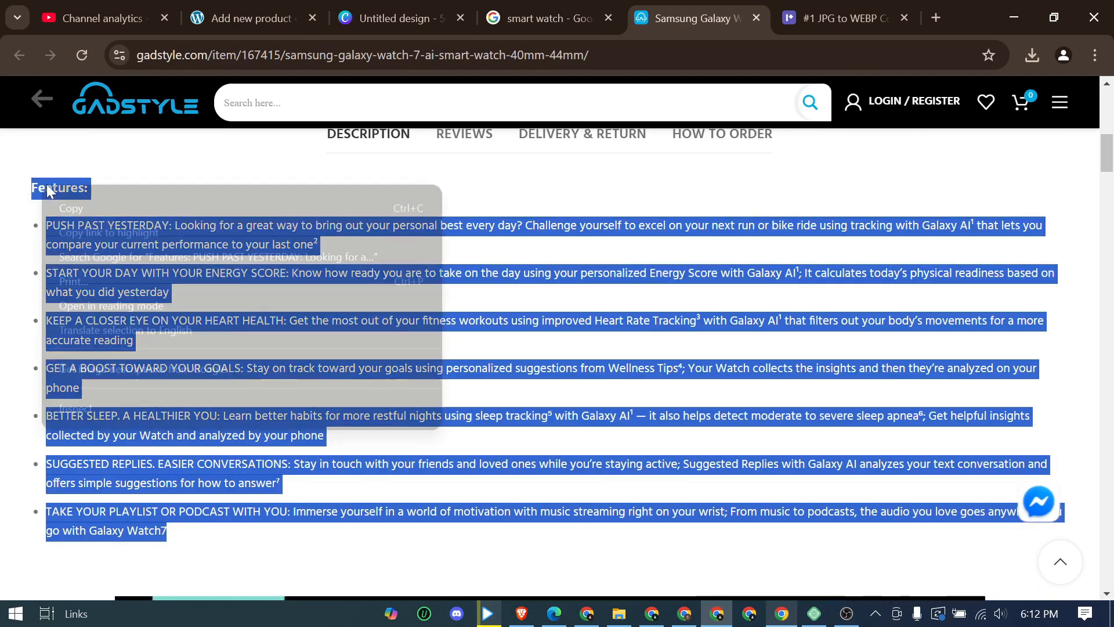
left_click(79, 210)
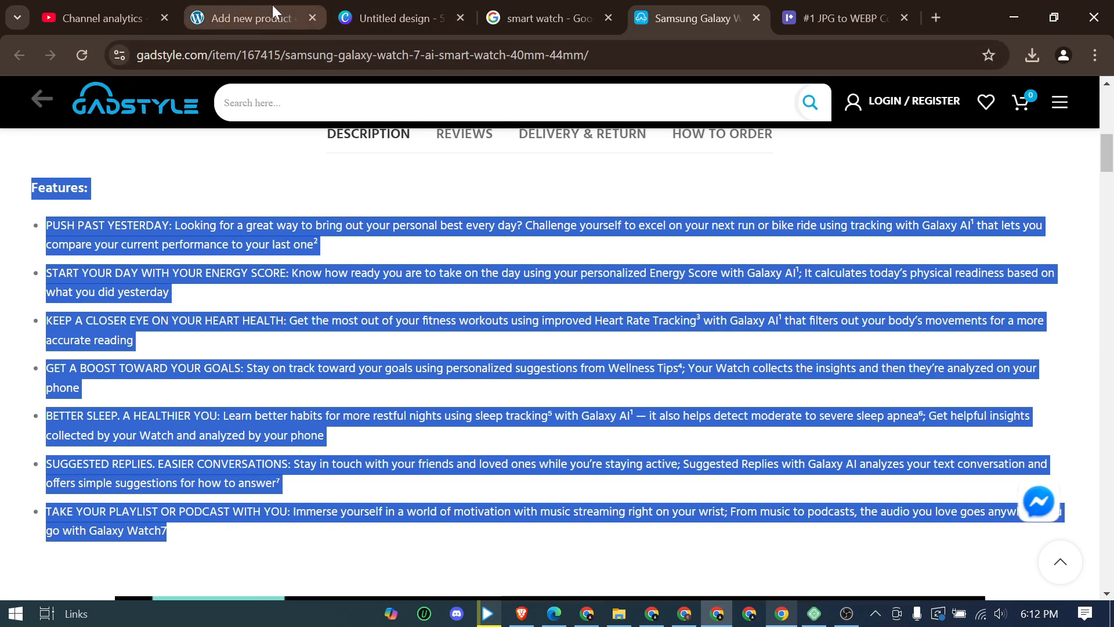
left_click(250, 18)
key("ctrl+v")
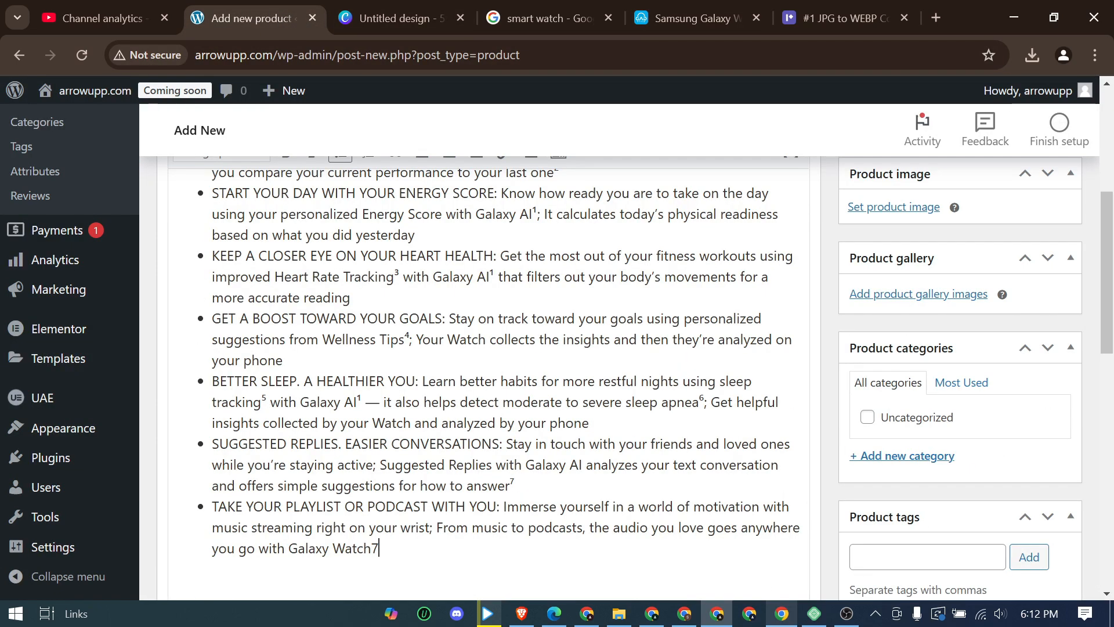
Look over the product form down to the short description and check the Gadstyle page for short description text
scroll(422, 322, "up", 5)
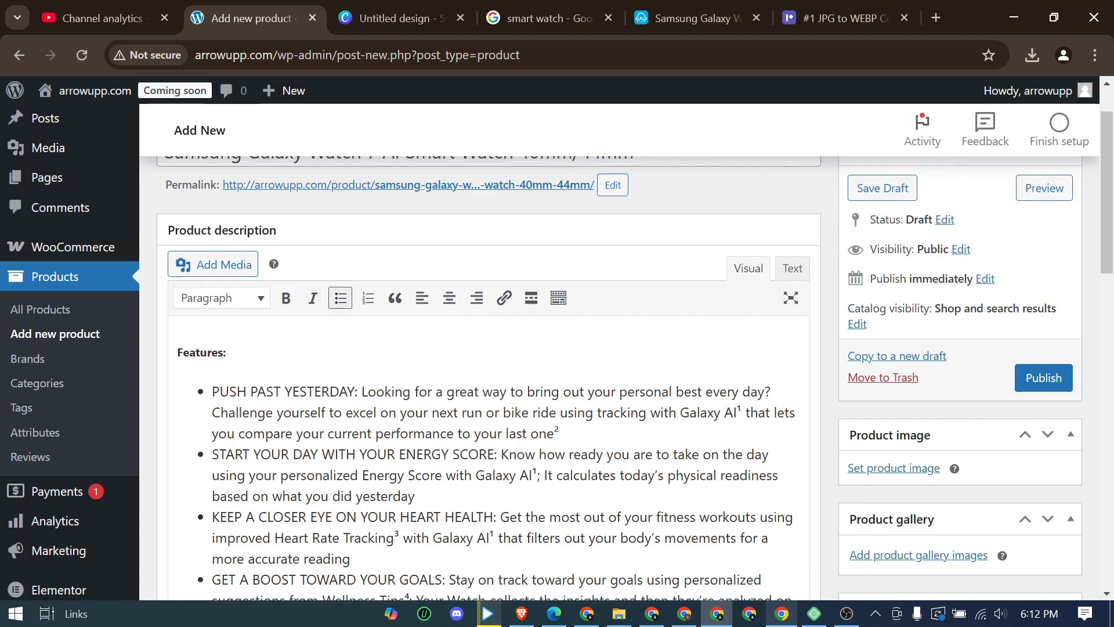
scroll(531, 307, "up", 1)
scroll(532, 348, "down", 10)
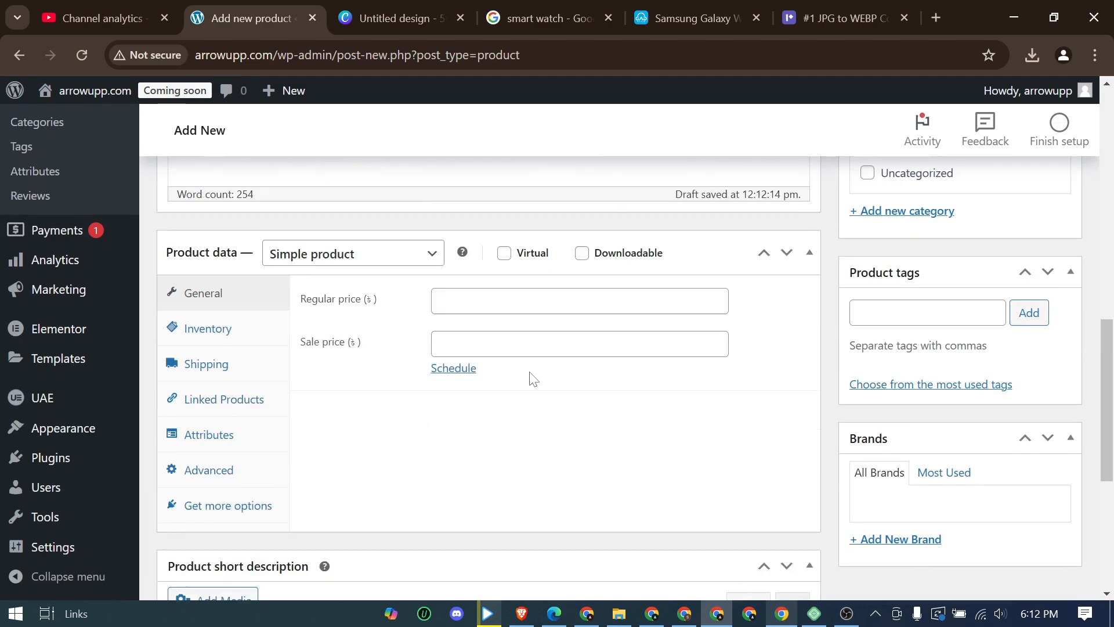
scroll(531, 378, "down", 6)
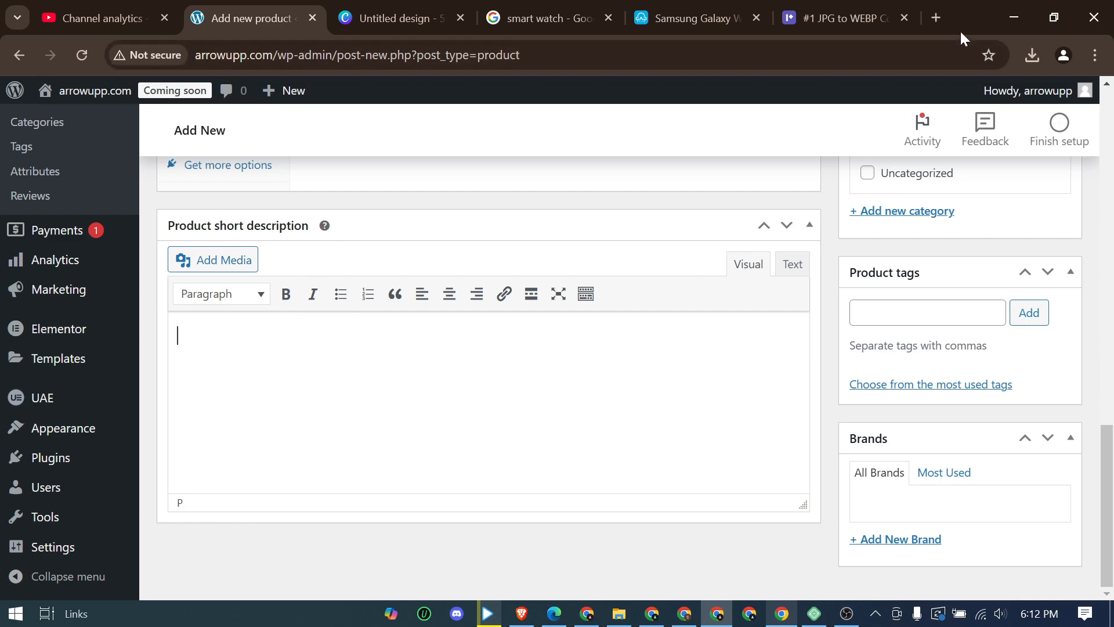
left_click(746, 30)
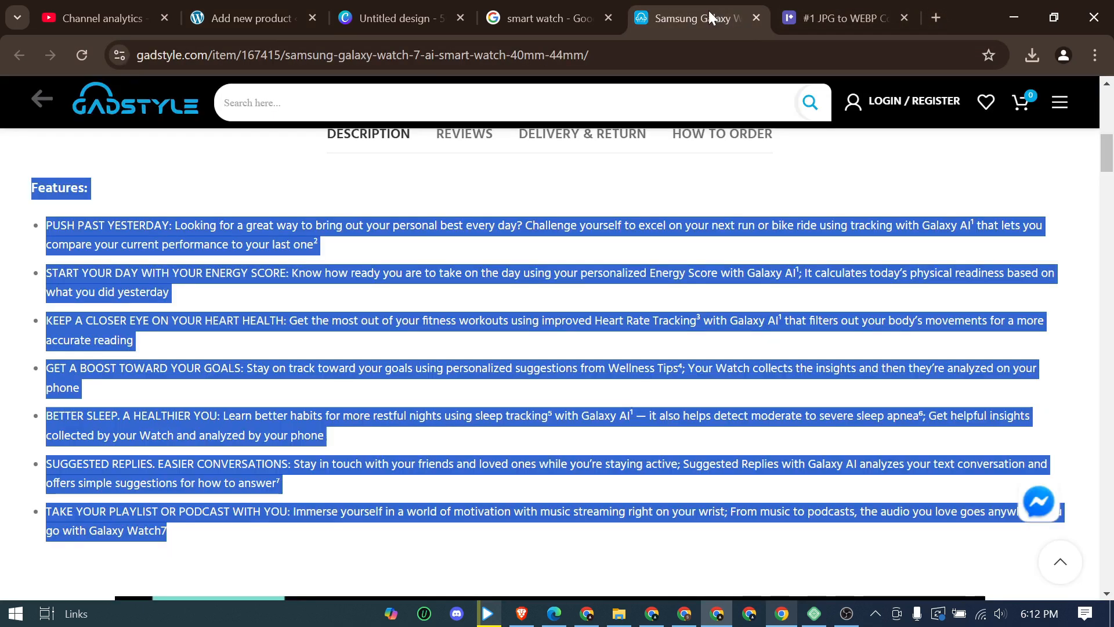
scroll(651, 323, "up", 2)
left_click(651, 323)
scroll(691, 447, "up", 8)
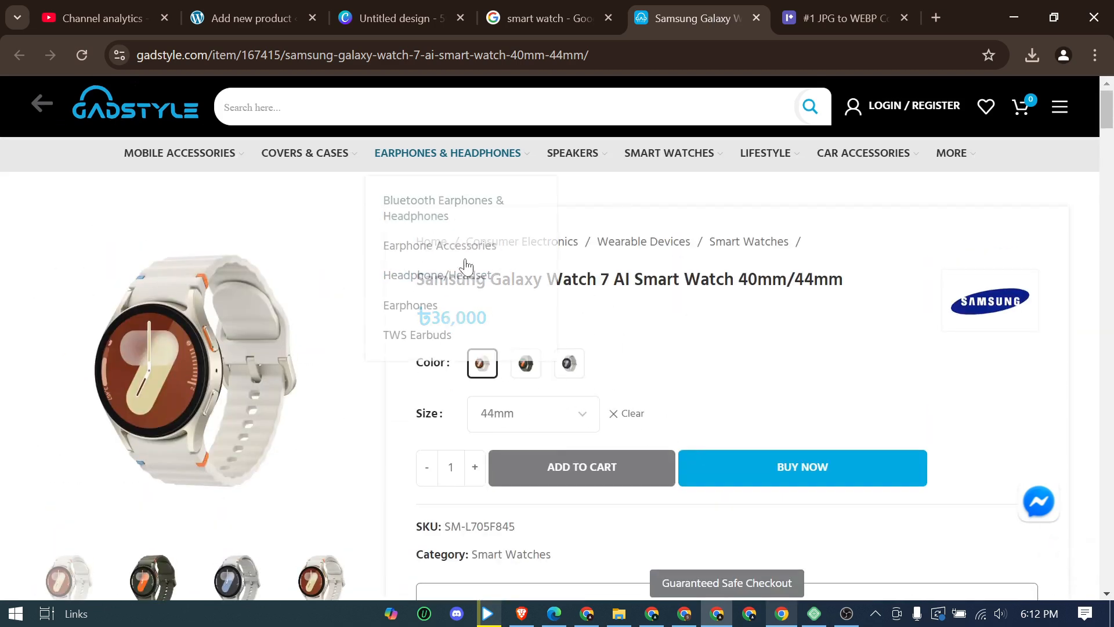
left_click(262, 9)
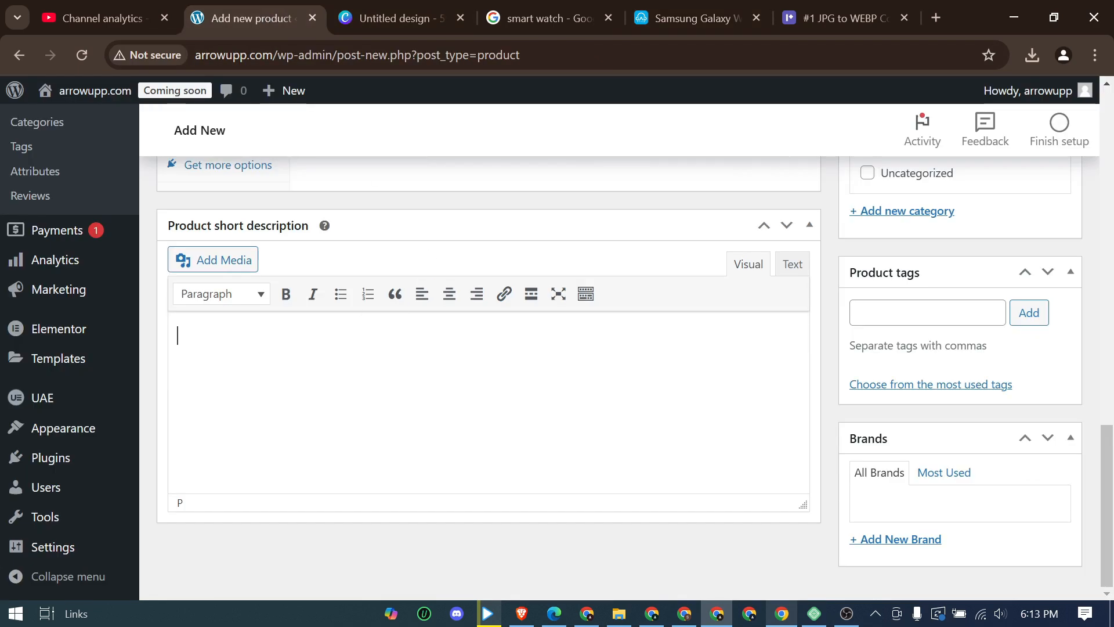
Write a short description starting with "Features:" and bullets for Amoled display, 10 days battery backup, attractive straps and Water resistance
type("Features:")
key("Return")
left_click(341, 295)
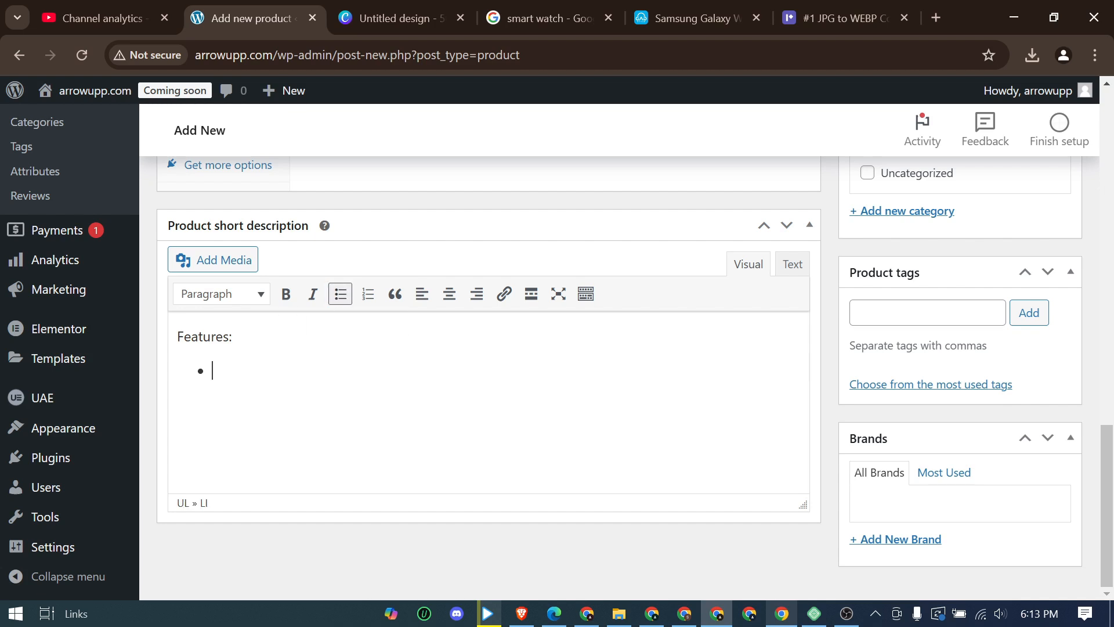
type("Ammodled dios")
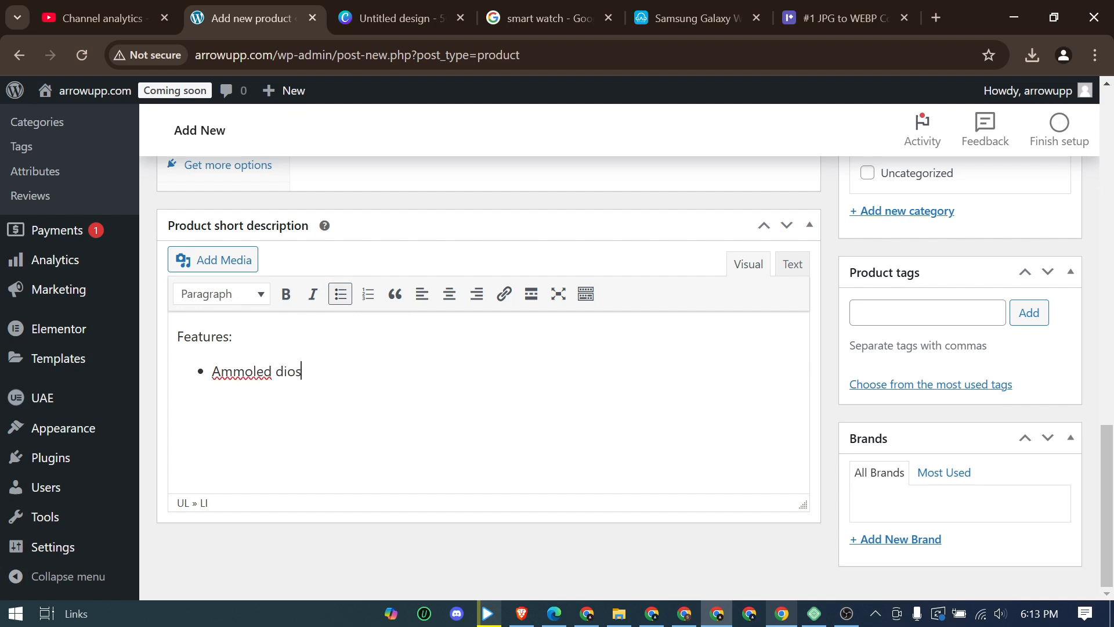
type("pa")
key("BackSpace")
type("la")
type("days ba")
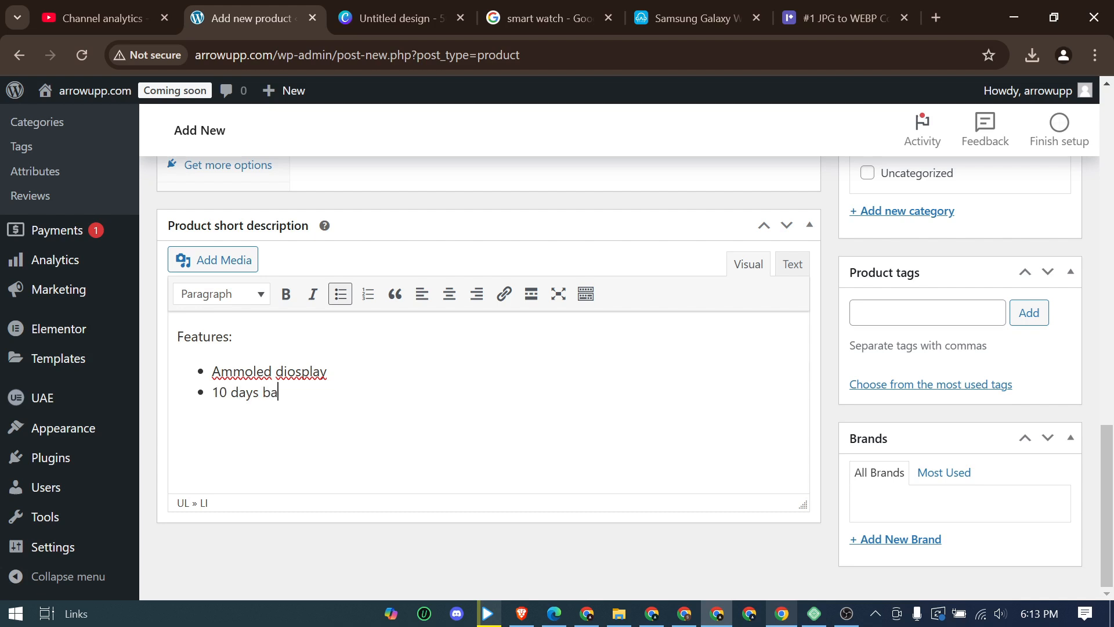
type("ttery backuop")
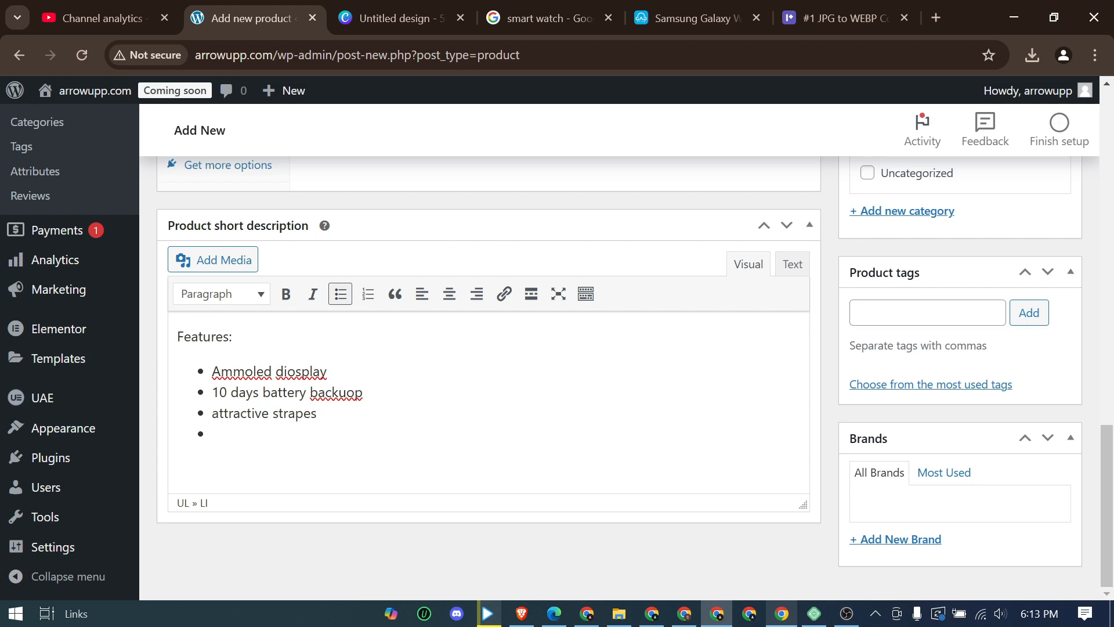
type("Water resistance\\")
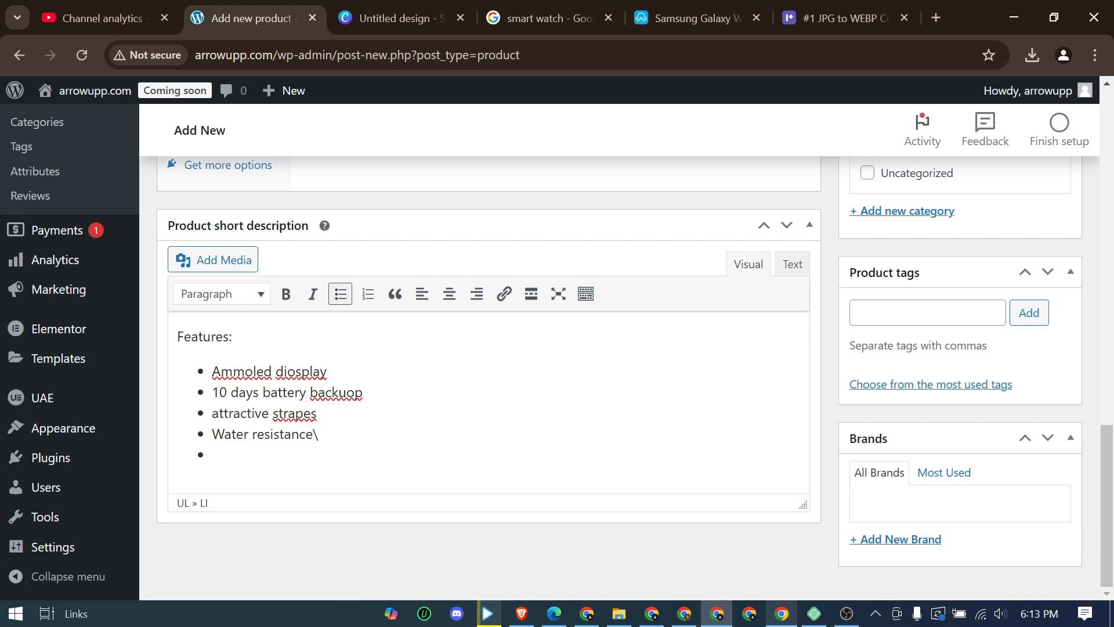
key("BackSpace")
Correct the short description's spelling to "Amoled display", "10 days battery backup" and "attractive straps", and remove the stray backslash after "Water resistance"
right_click(288, 413)
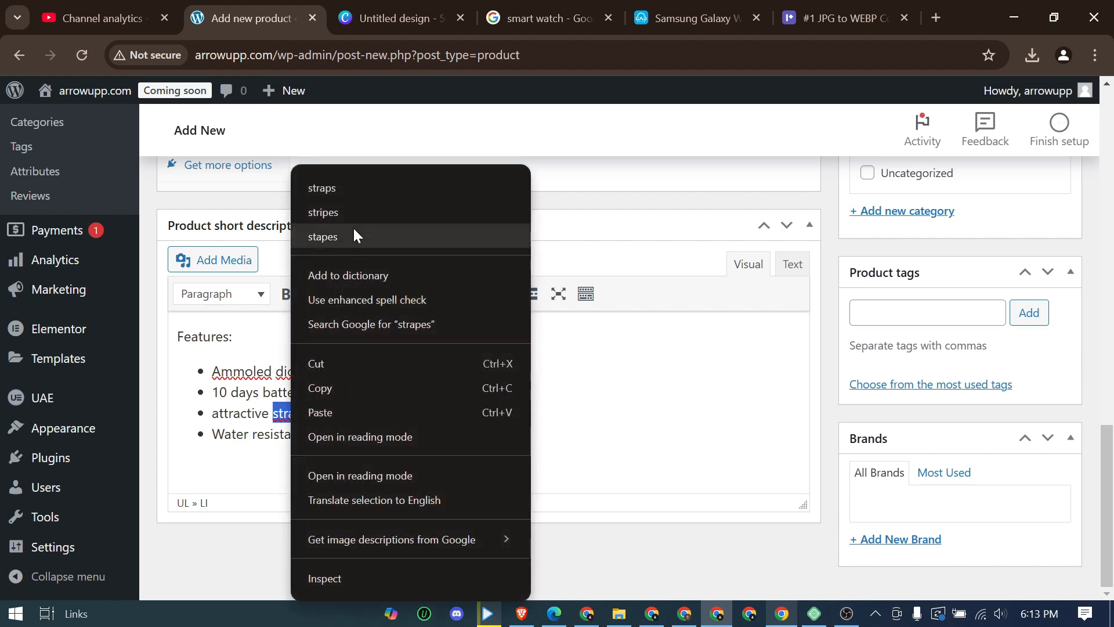
left_click(352, 187)
right_click(239, 372)
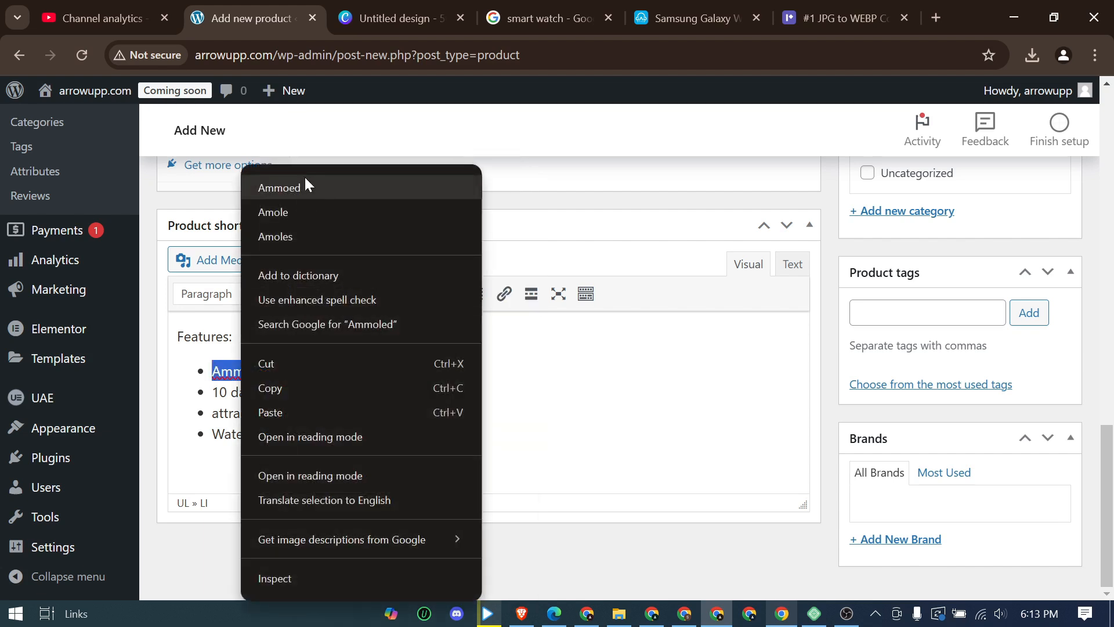
left_click(304, 180)
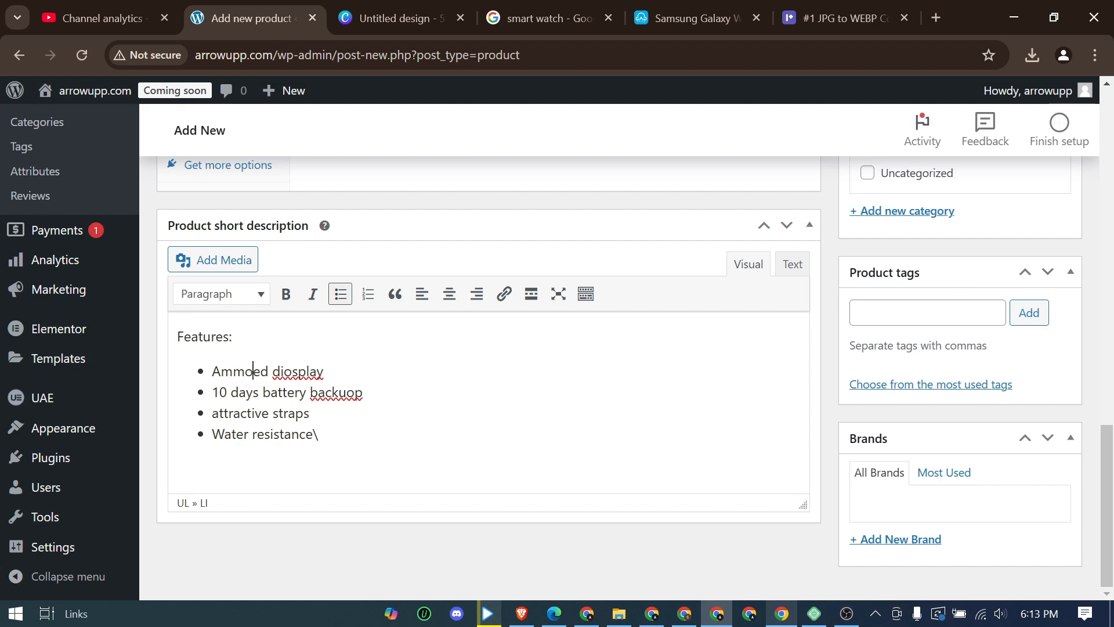
type("l")
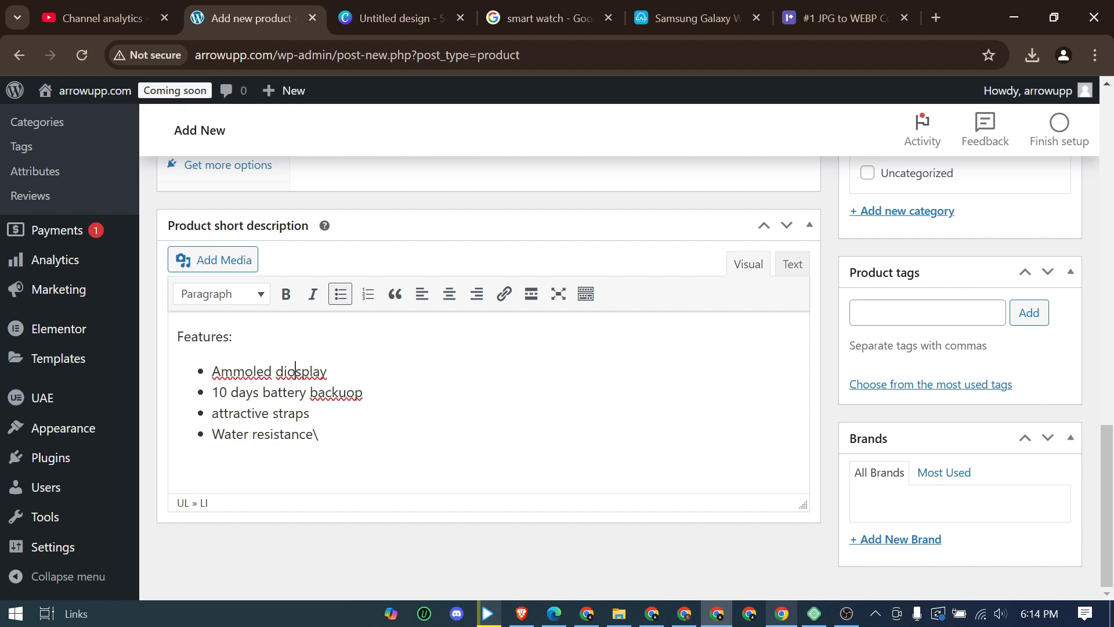
key("BackSpace")
right_click(338, 392)
left_click(383, 210)
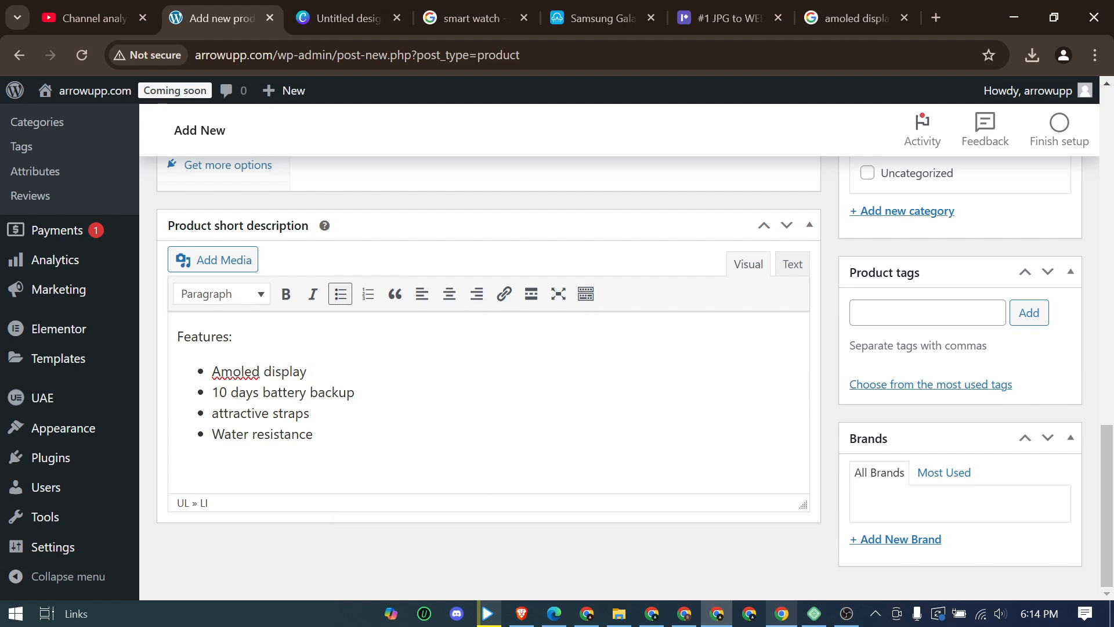
Format the "Features:" line of the short description as Heading 3
left_click_drag(232, 337, 105, 316)
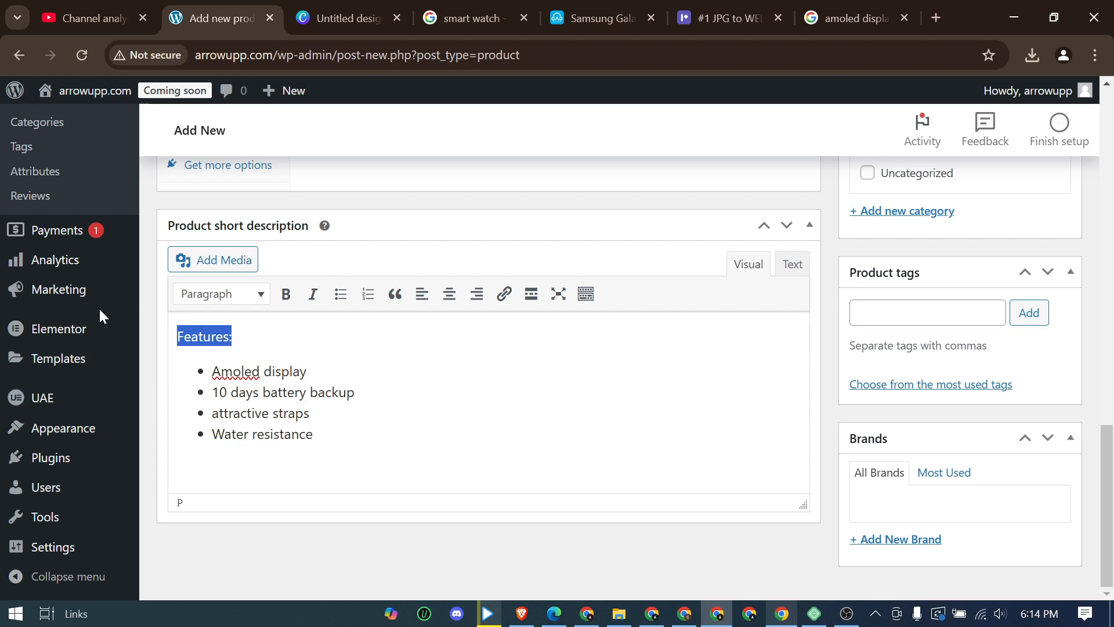
left_click(242, 299)
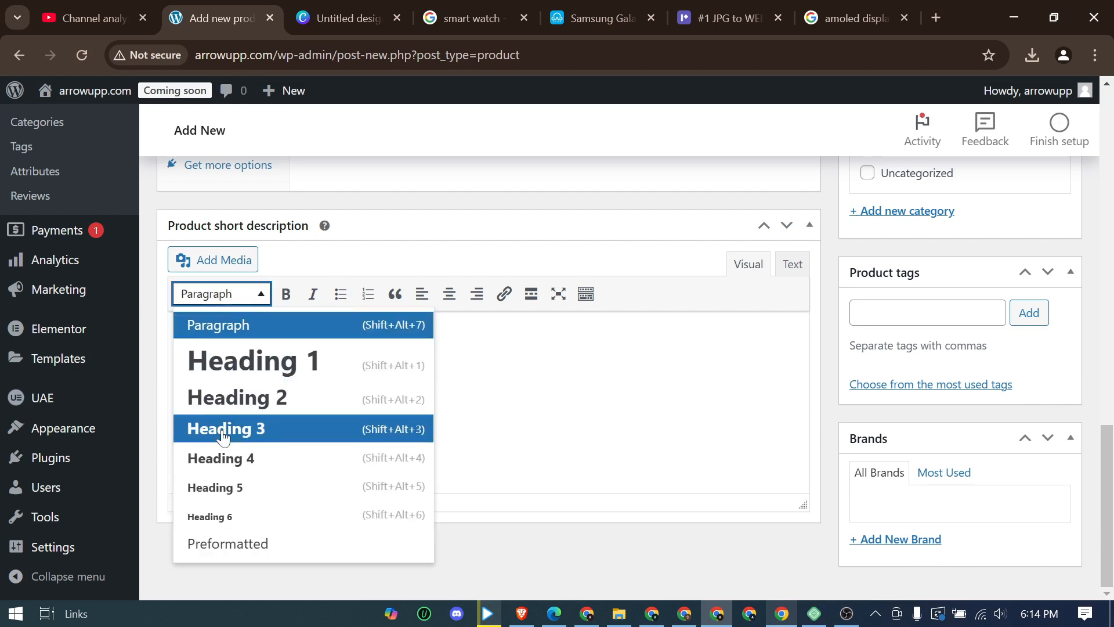
left_click(222, 429)
left_click(295, 400)
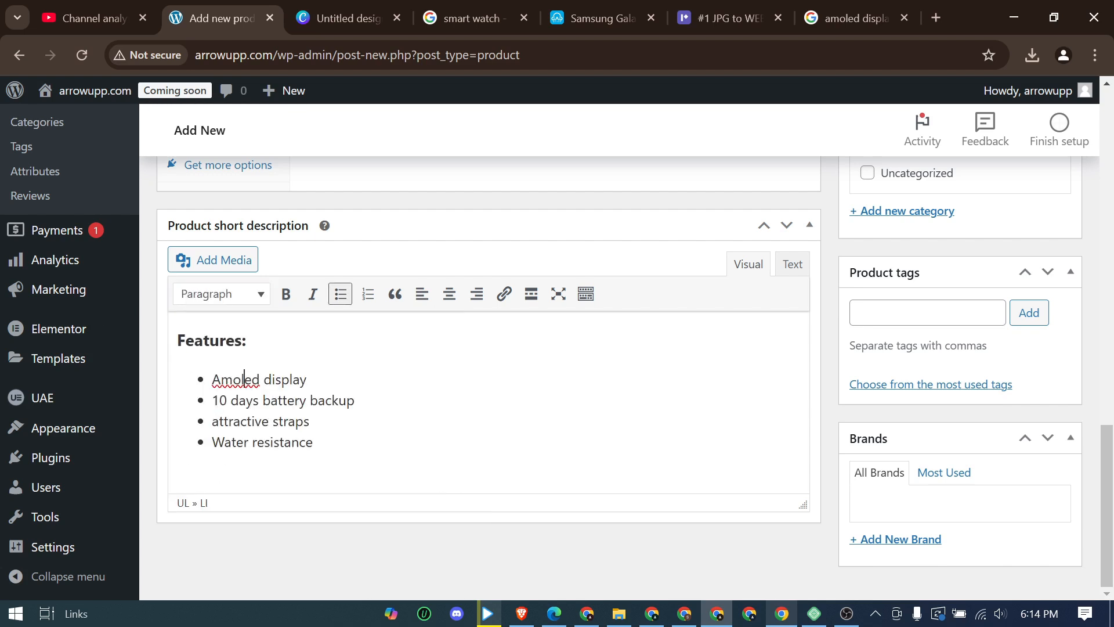
key("Up")
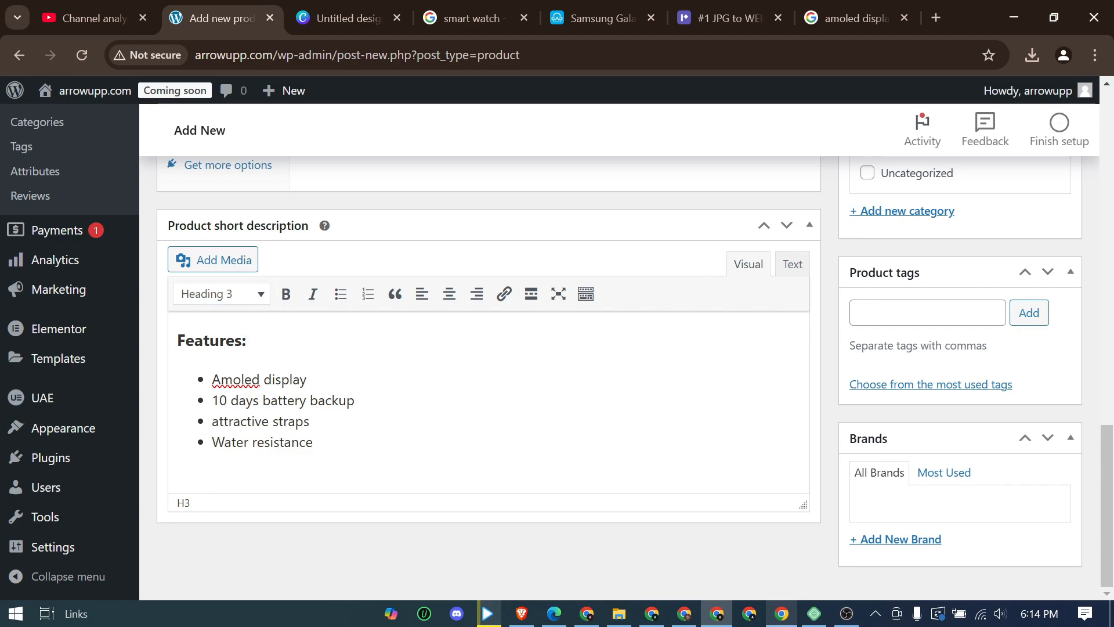
left_click(307, 380)
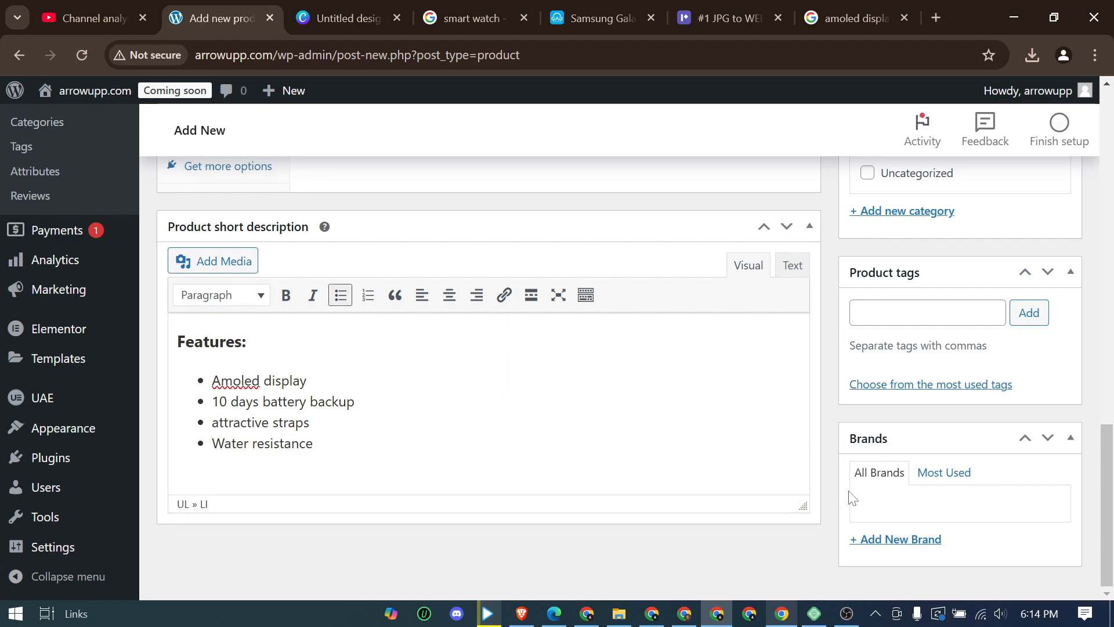
Upload the watch images 1, 2 and 3 from the Downloads folder while setting the product image
scroll(850, 495, "up", 20)
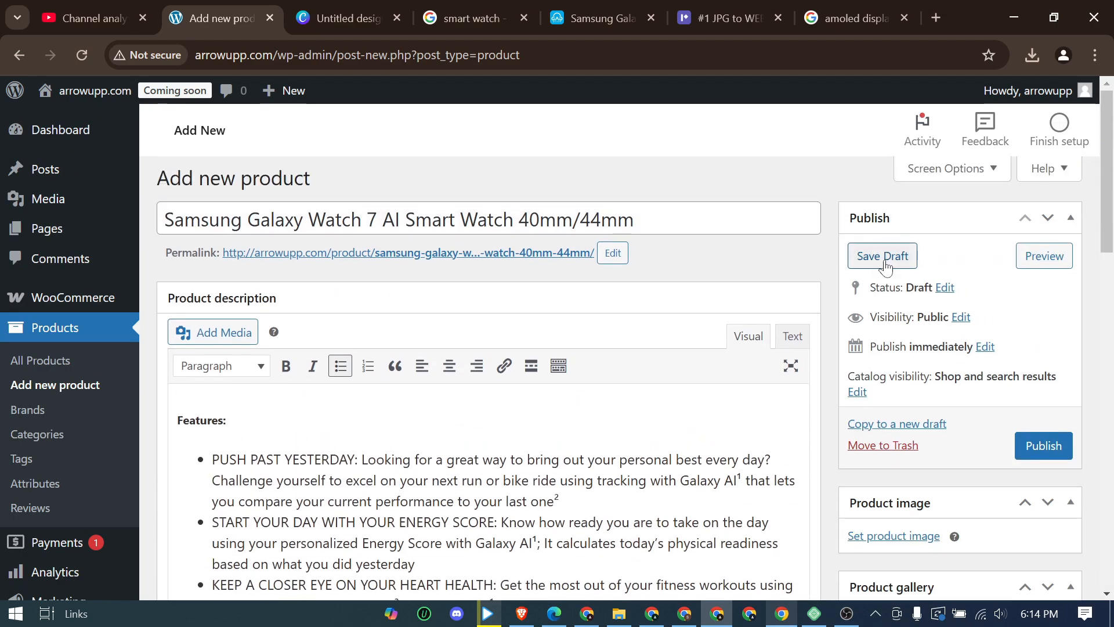
scroll(942, 383, "down", 4)
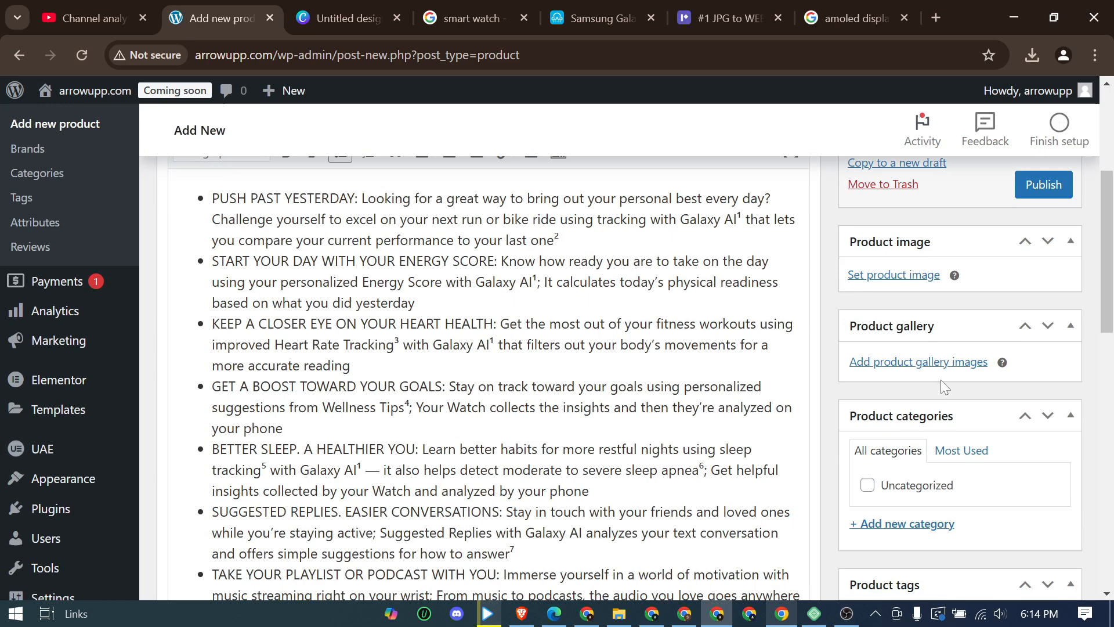
left_click(911, 279)
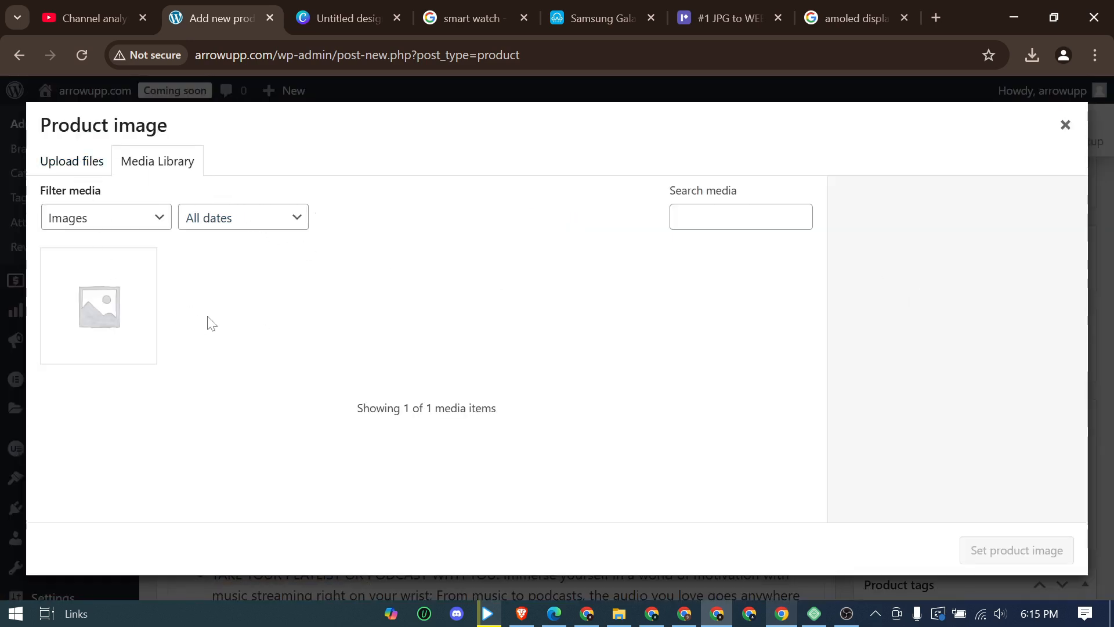
left_click(91, 298)
left_click(78, 164)
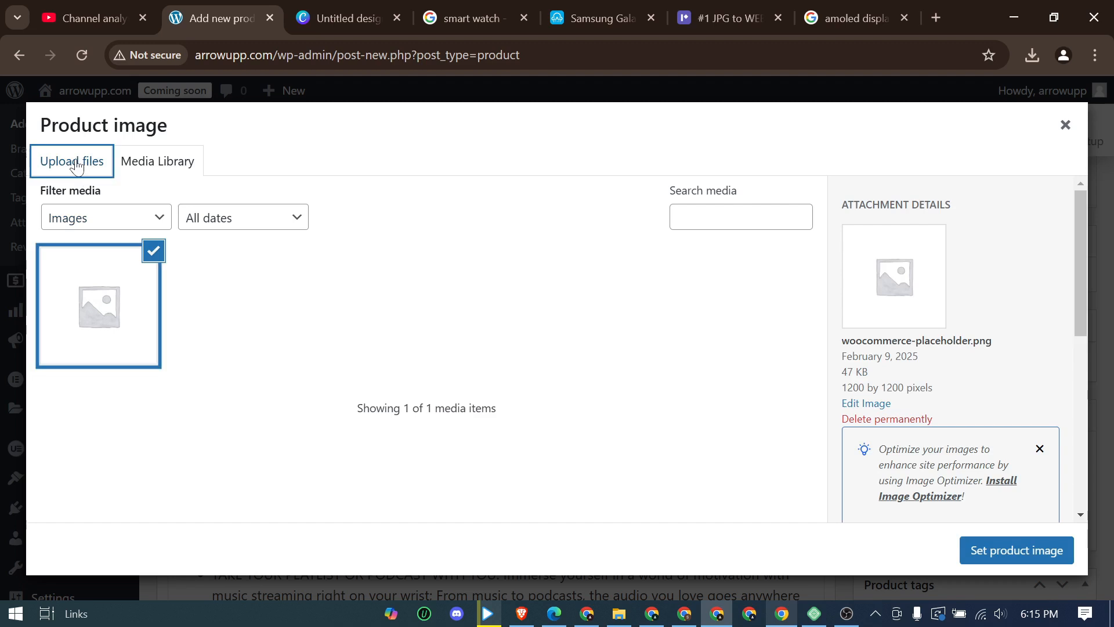
left_click(579, 380)
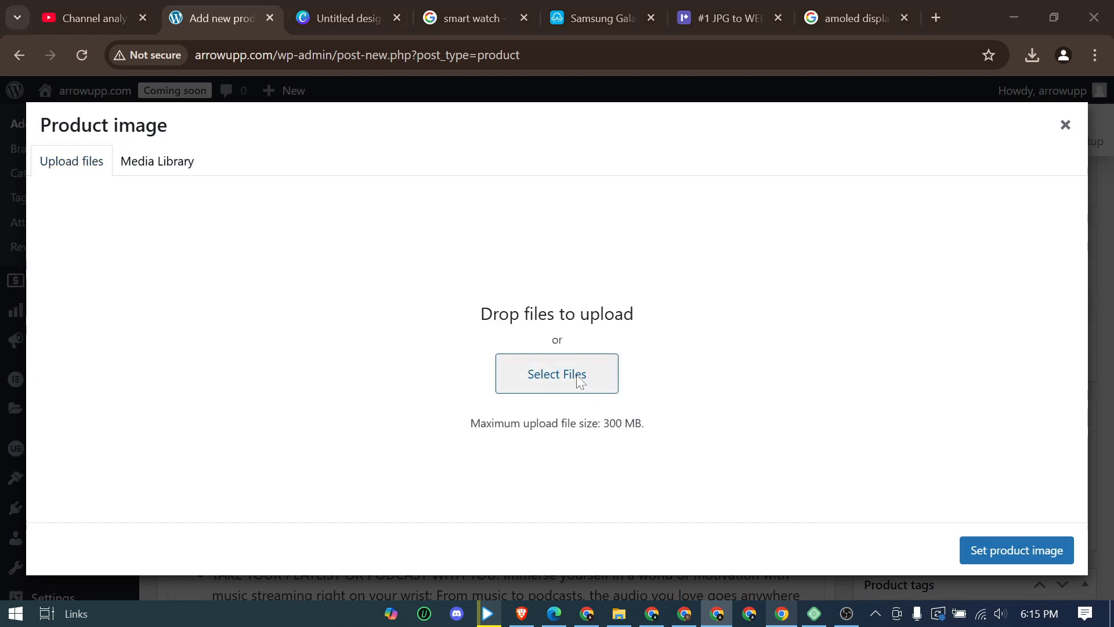
left_click(257, 123)
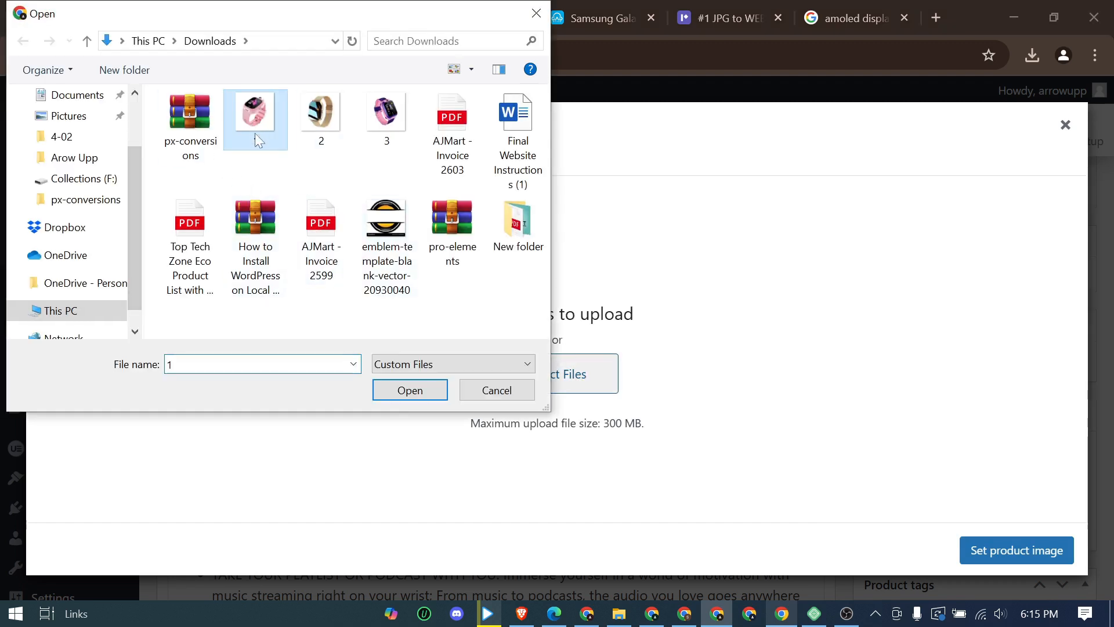
left_click(321, 131, "ctrl")
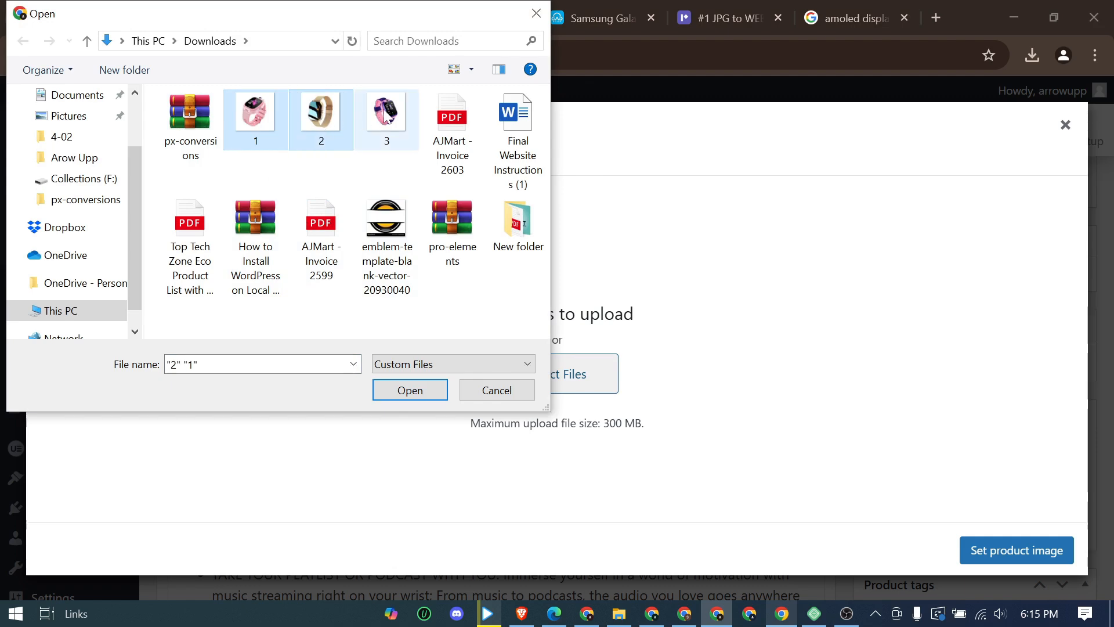
left_click(386, 116, "ctrl")
left_click(423, 390)
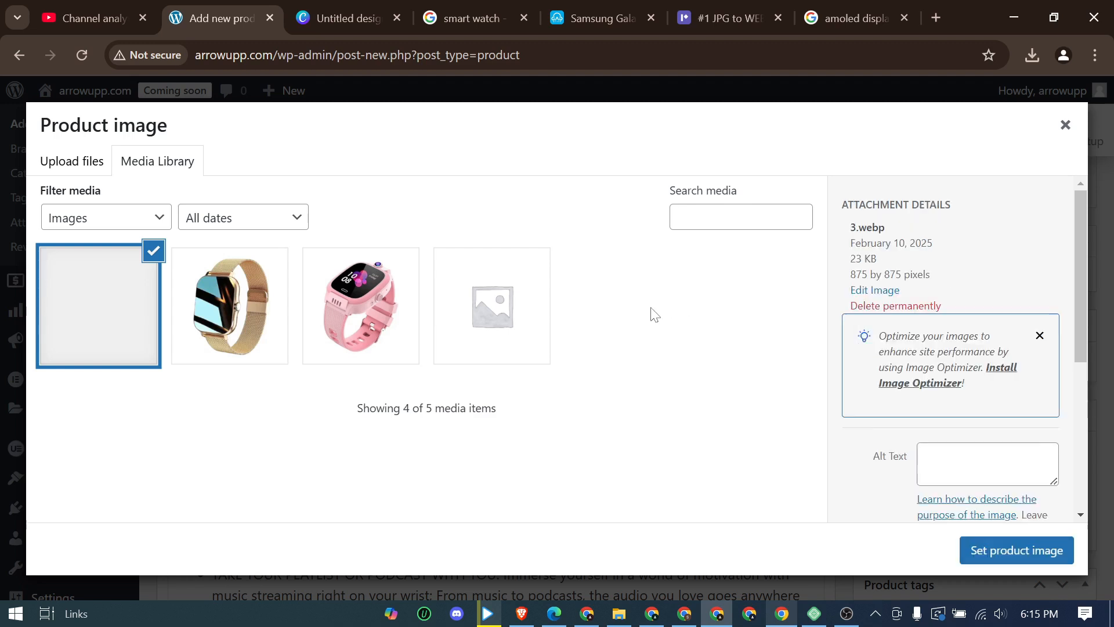
Permanently delete woocommerce-placeholder.png from the media library
left_click(526, 315)
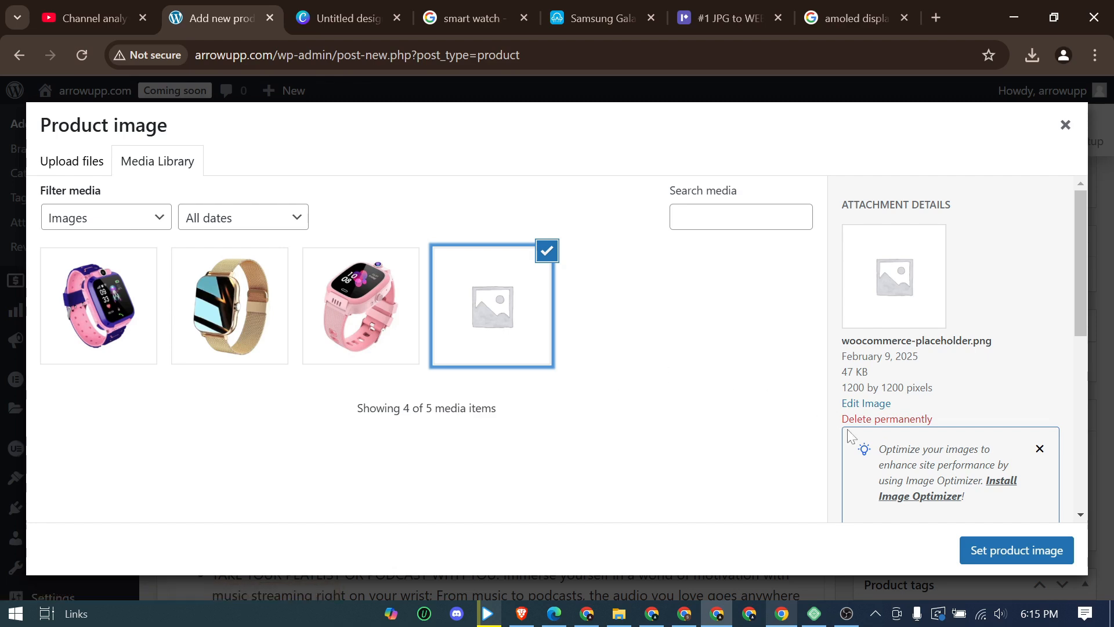
left_click(873, 419)
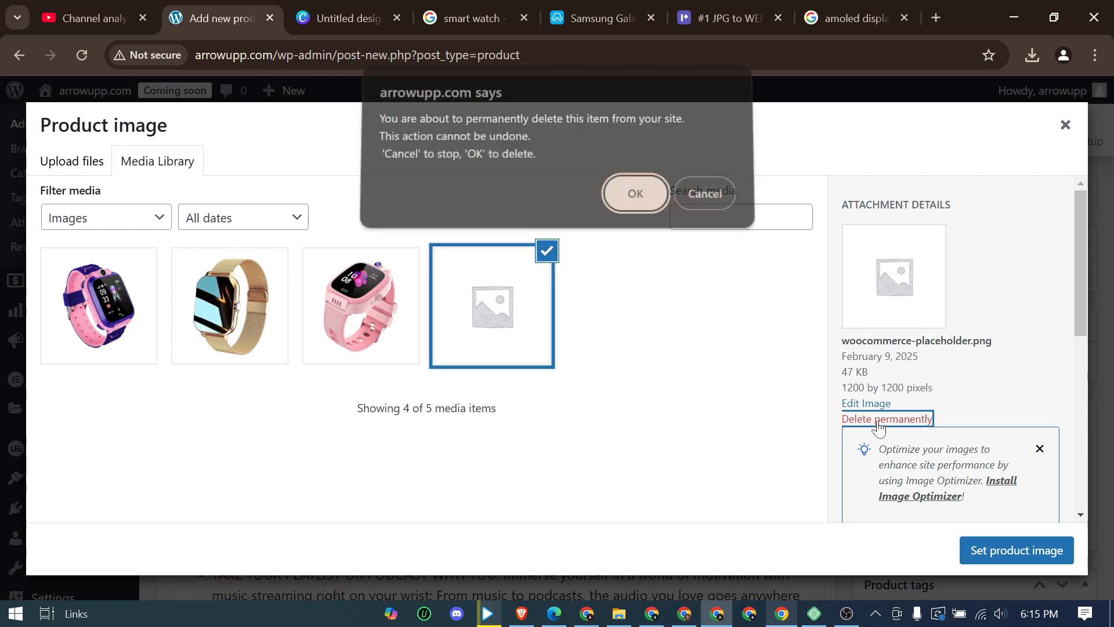
left_click(635, 200)
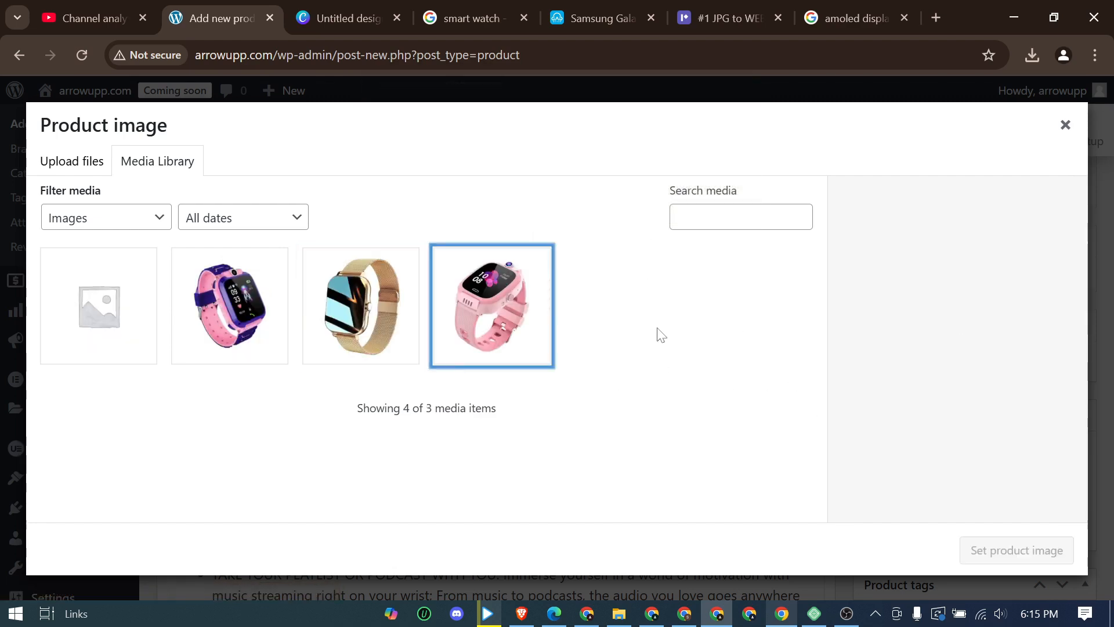
left_click(129, 303)
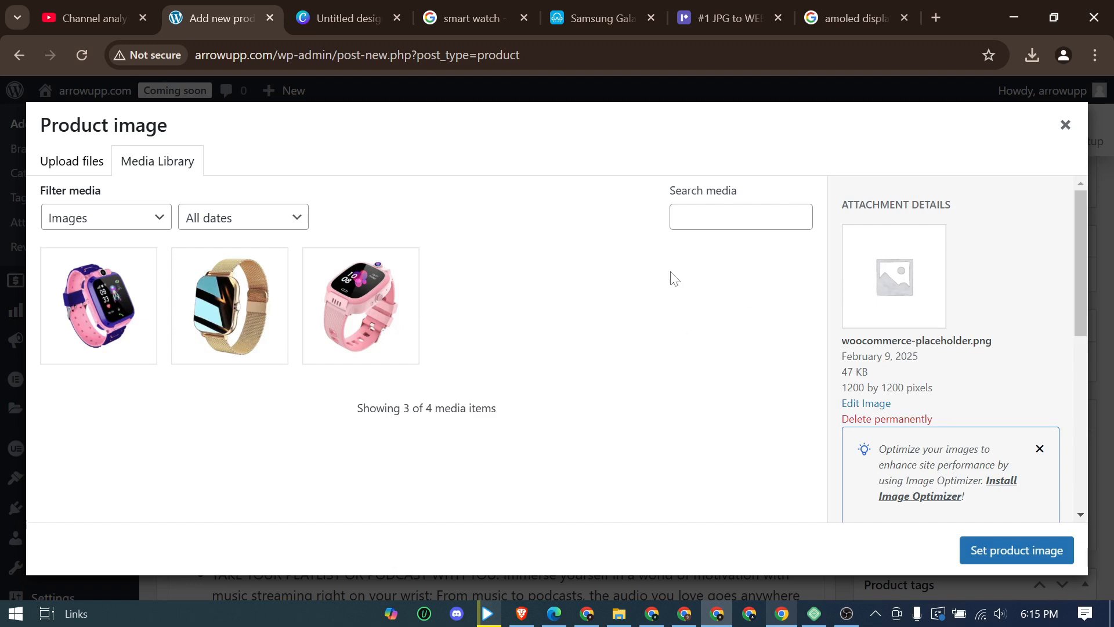
Set the pink and purple watch picture, 3.webp, as the product image
left_click(108, 312)
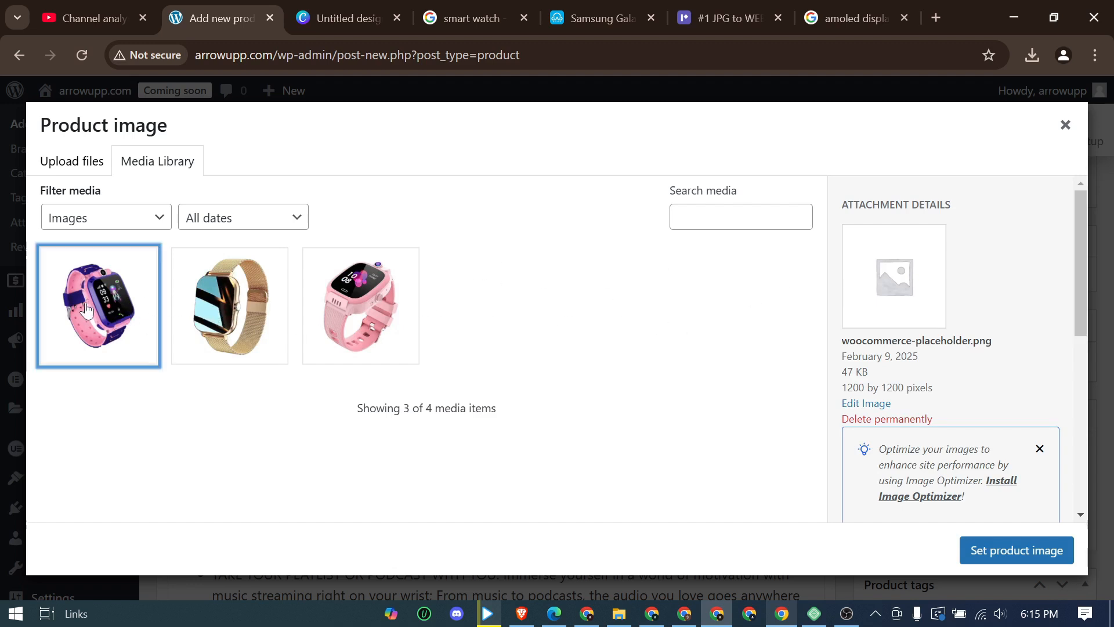
left_click(1024, 550)
scroll(967, 374, "down", 3)
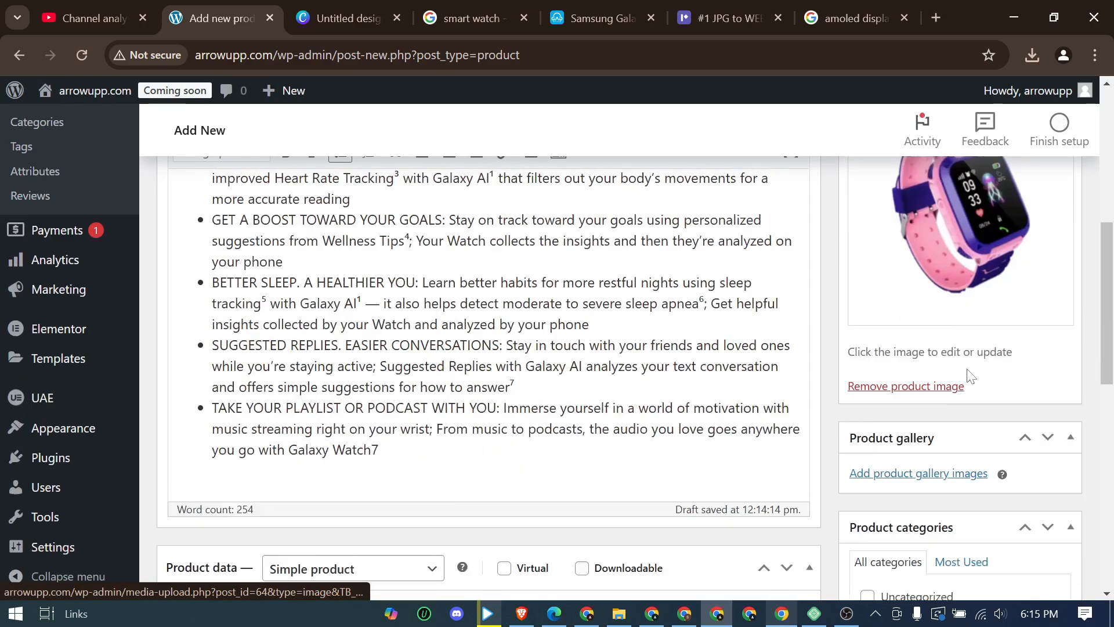
Add the pink watch 1.webp and the gold watch 2.webp to the product gallery
scroll(940, 342, "down", 5)
scroll(911, 284, "up", 5)
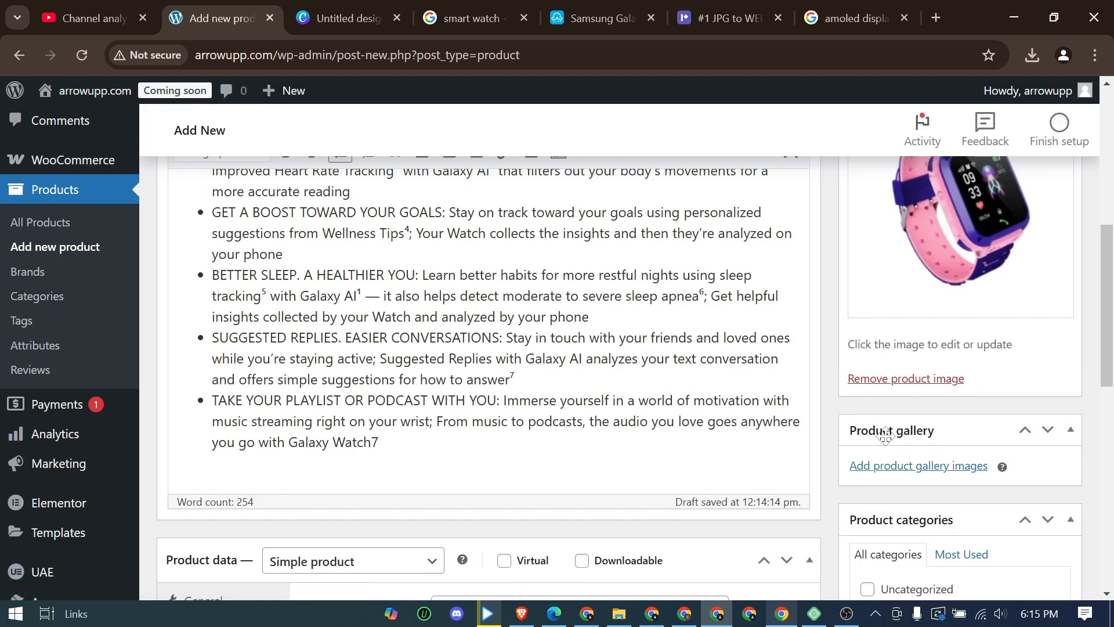
left_click(921, 471)
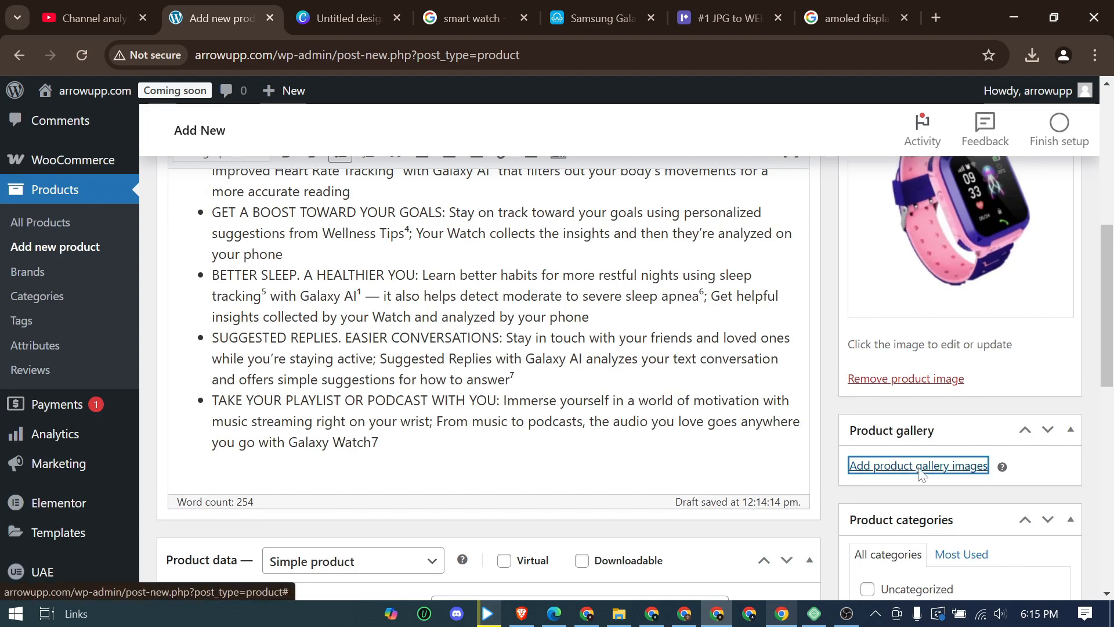
left_click(364, 313)
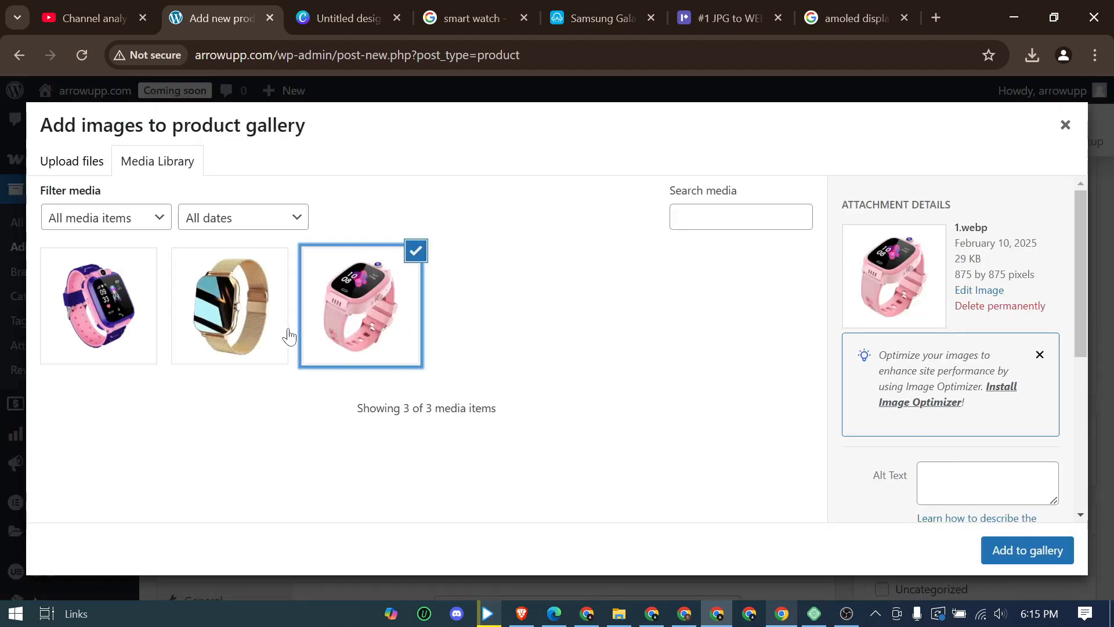
left_click(255, 328)
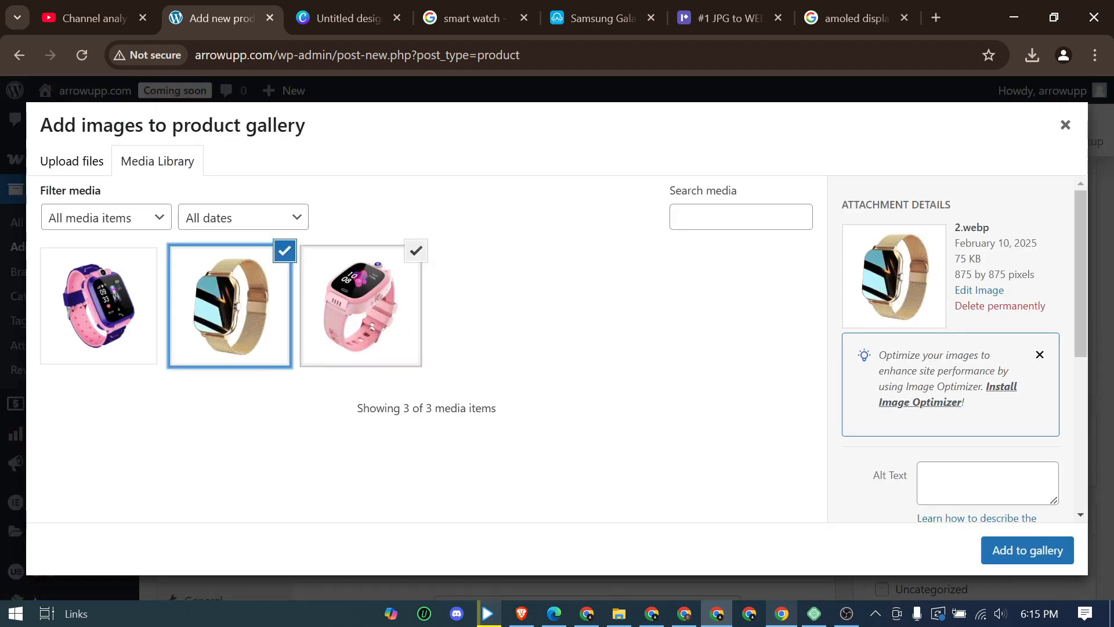
left_click(1010, 555)
scroll(952, 406, "down", 1)
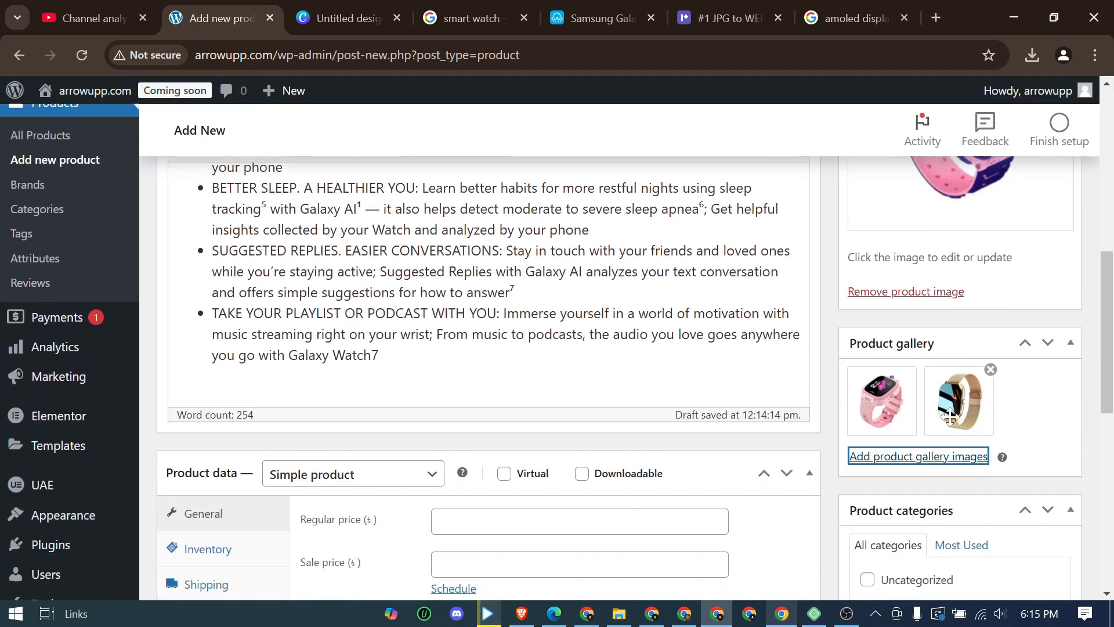
scroll(946, 406, "down", 3)
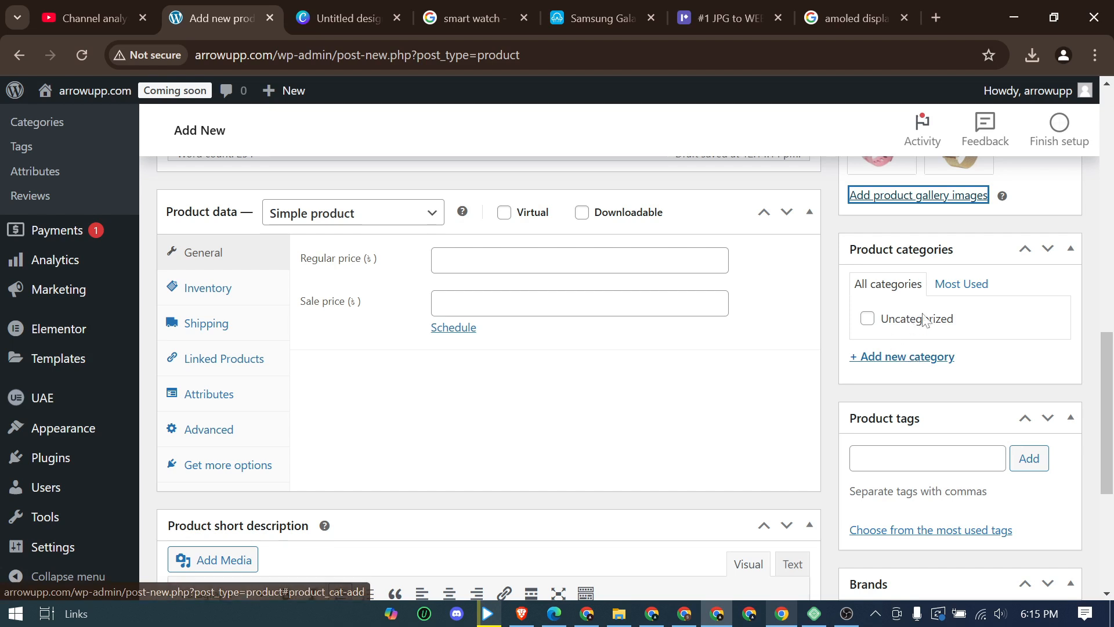
Create a new product category named Watch and assign it to the product
left_click(908, 363)
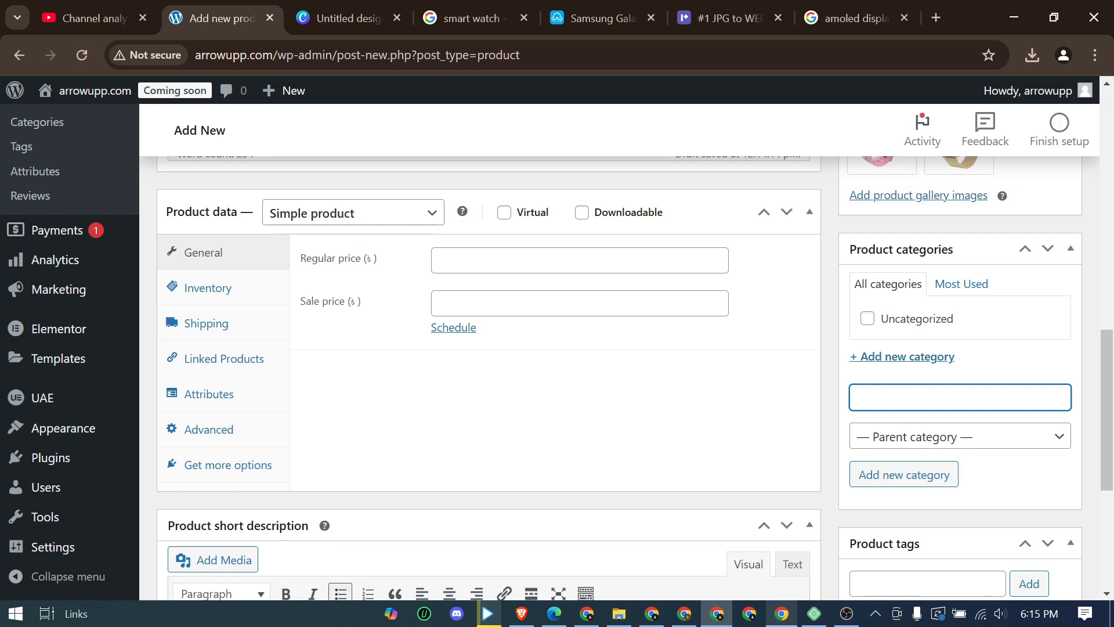
type("Watch")
left_click(887, 475)
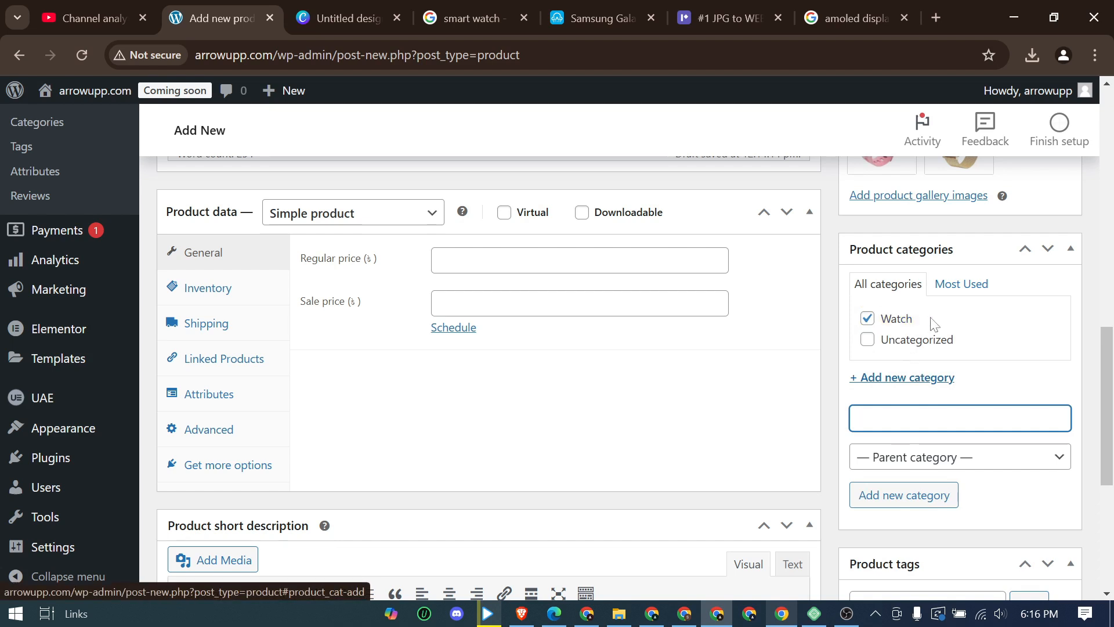
Add the product tags watch, smart watch and smart amoled display
scroll(942, 373, "down", 5)
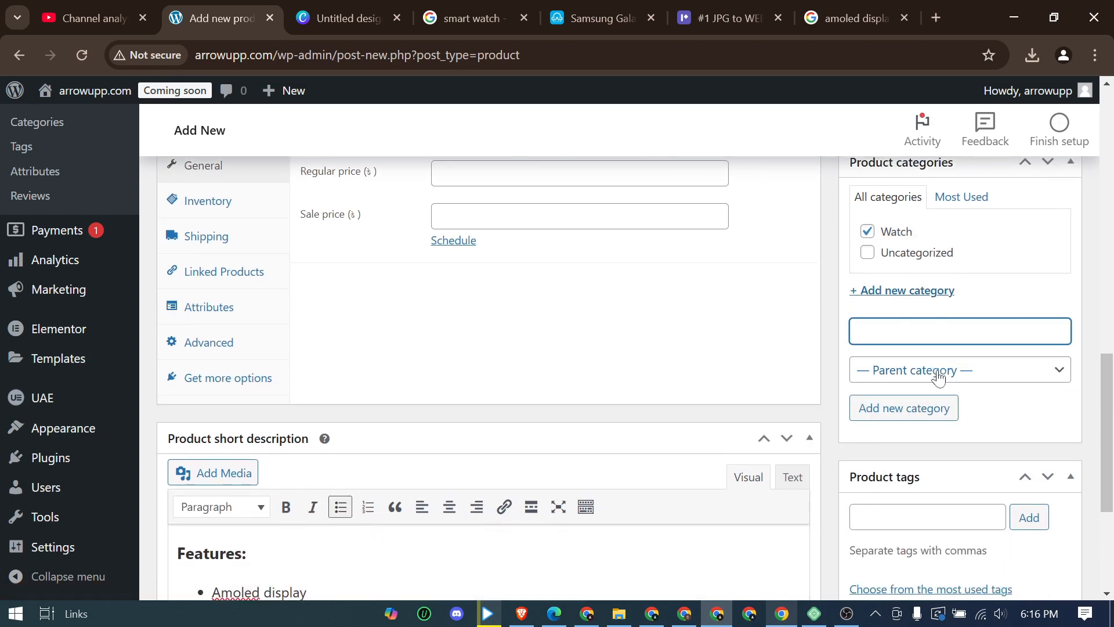
left_click(928, 342)
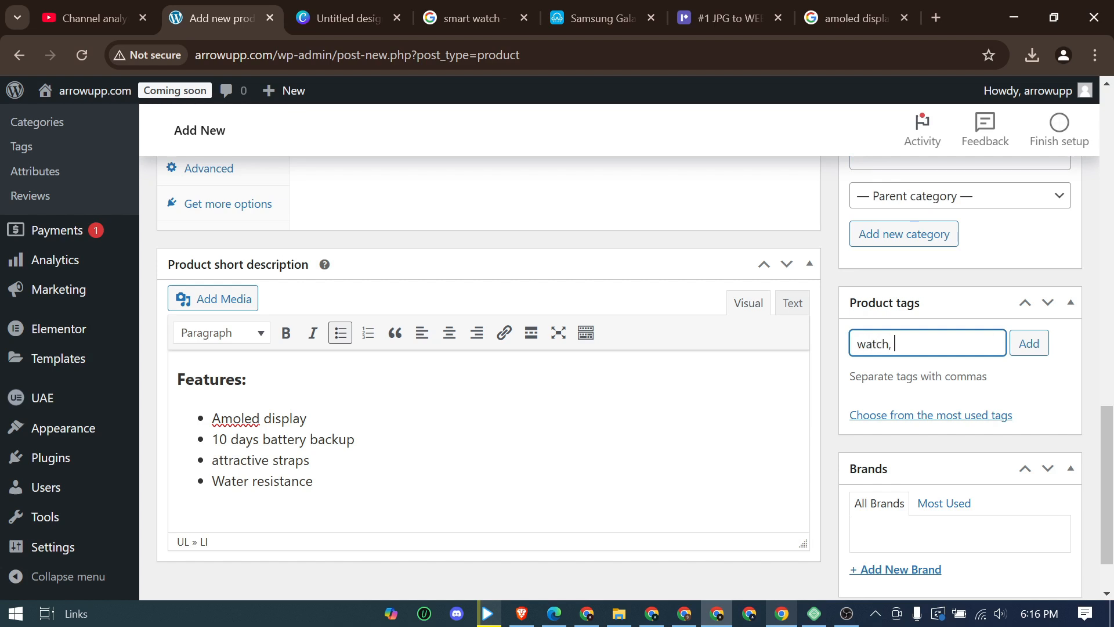
type("watch, smart watch,")
type("smart")
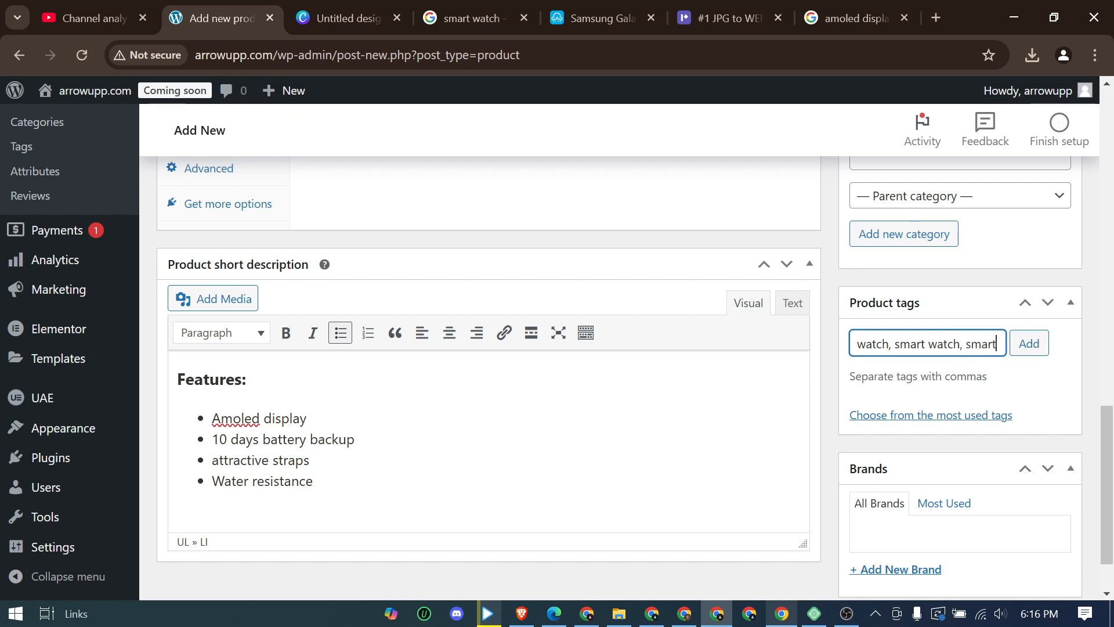
type(" amoled s")
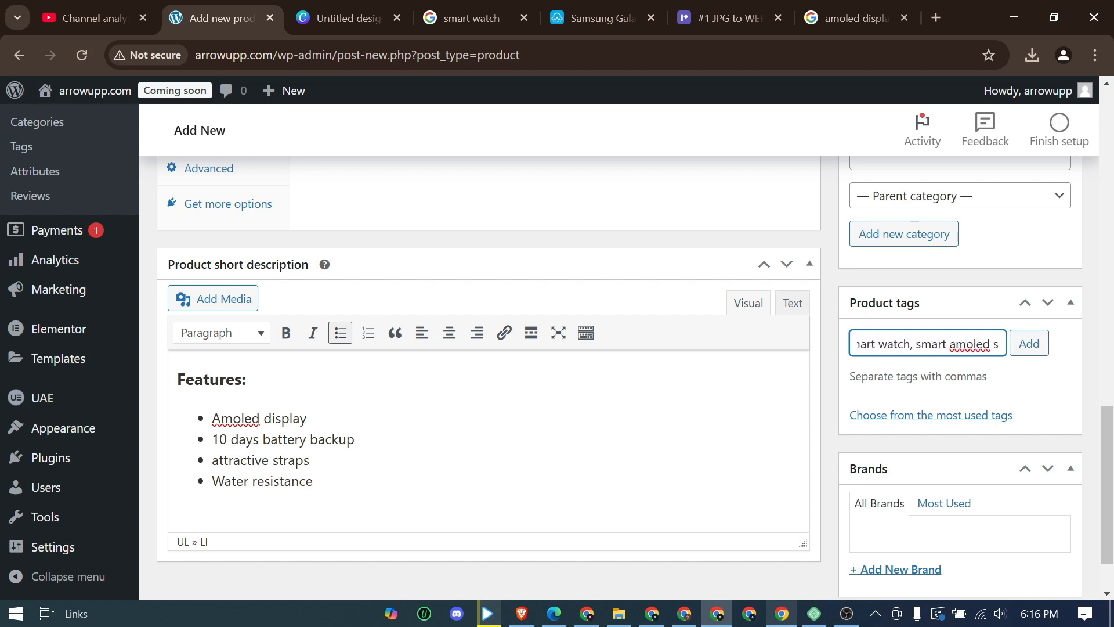
key("BackSpace")
type("di")
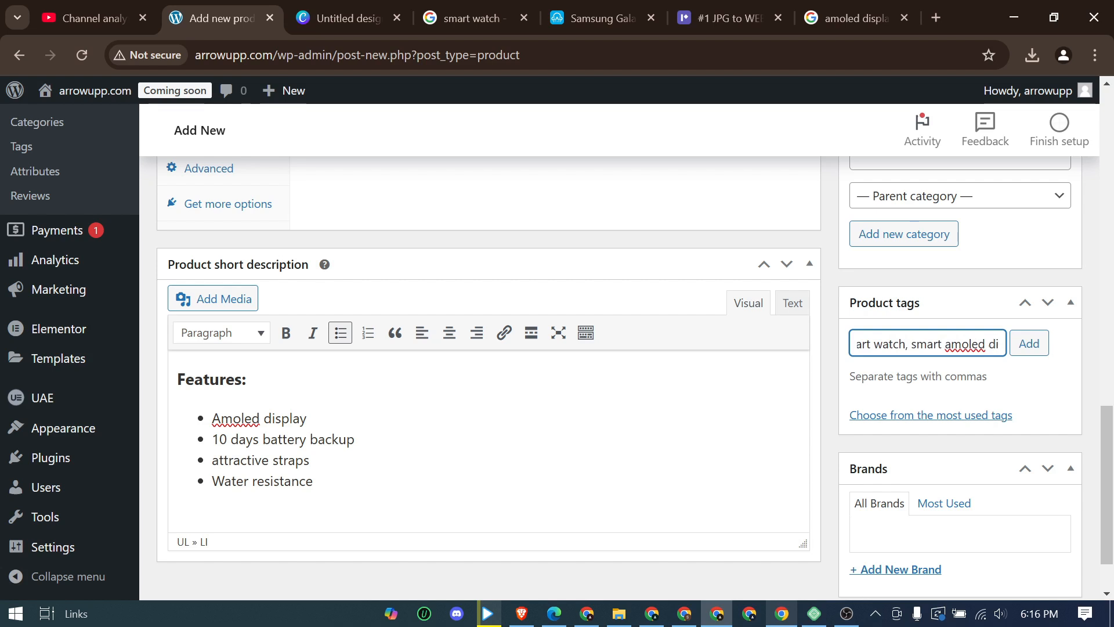
type("splay")
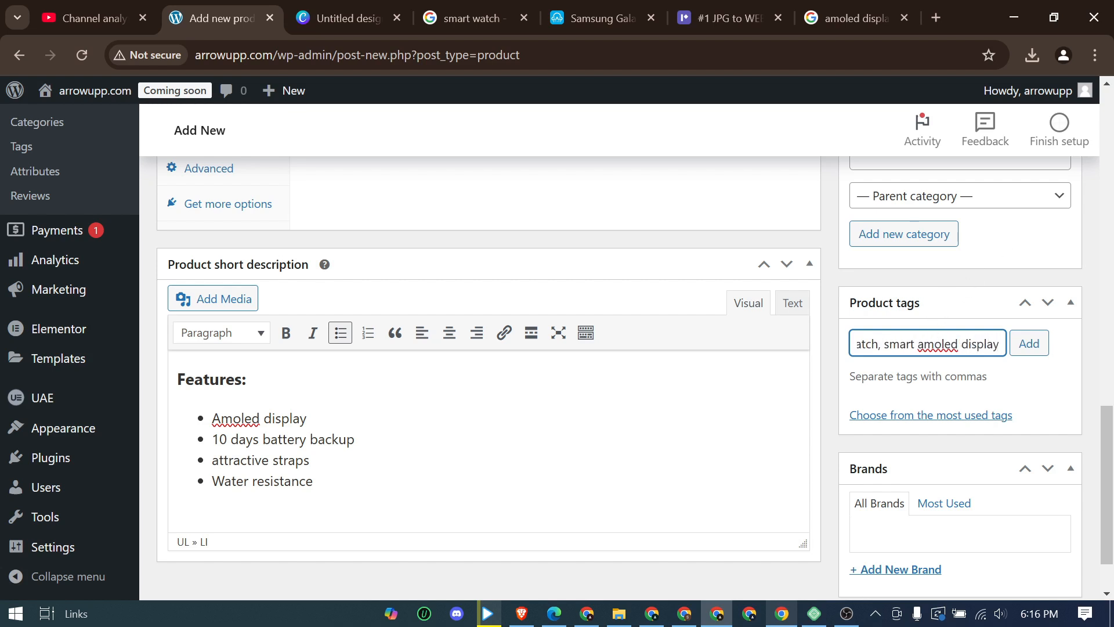
left_click(1030, 345)
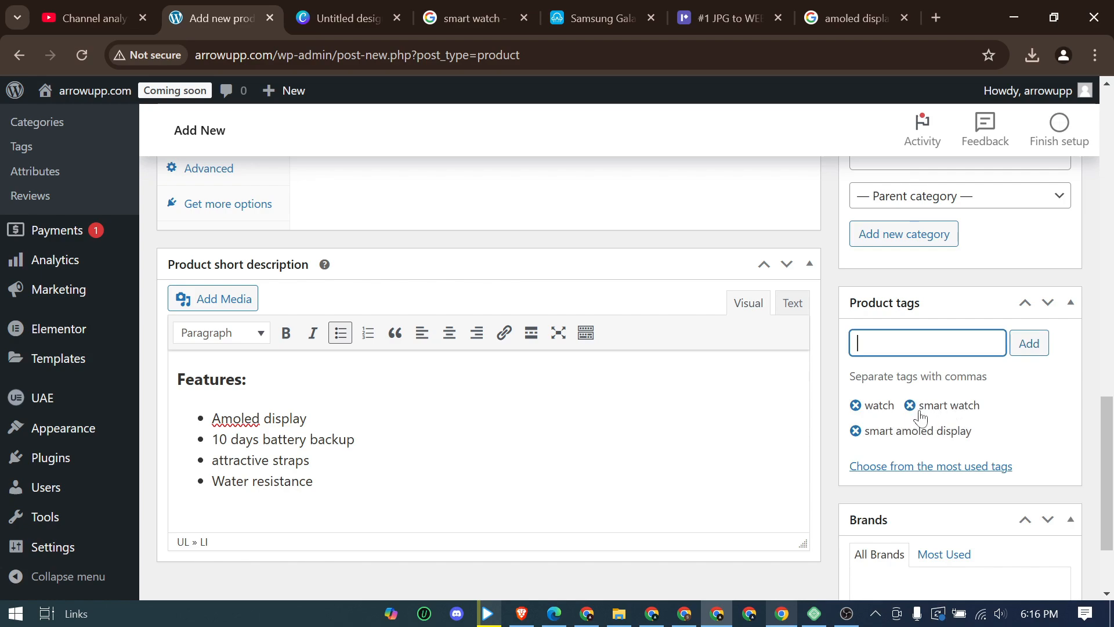
Shorten the product's permalink slug to samsung-galaxy-watch-7 and save the draft
scroll(922, 419, "down", 2)
scroll(597, 336, "up", 15)
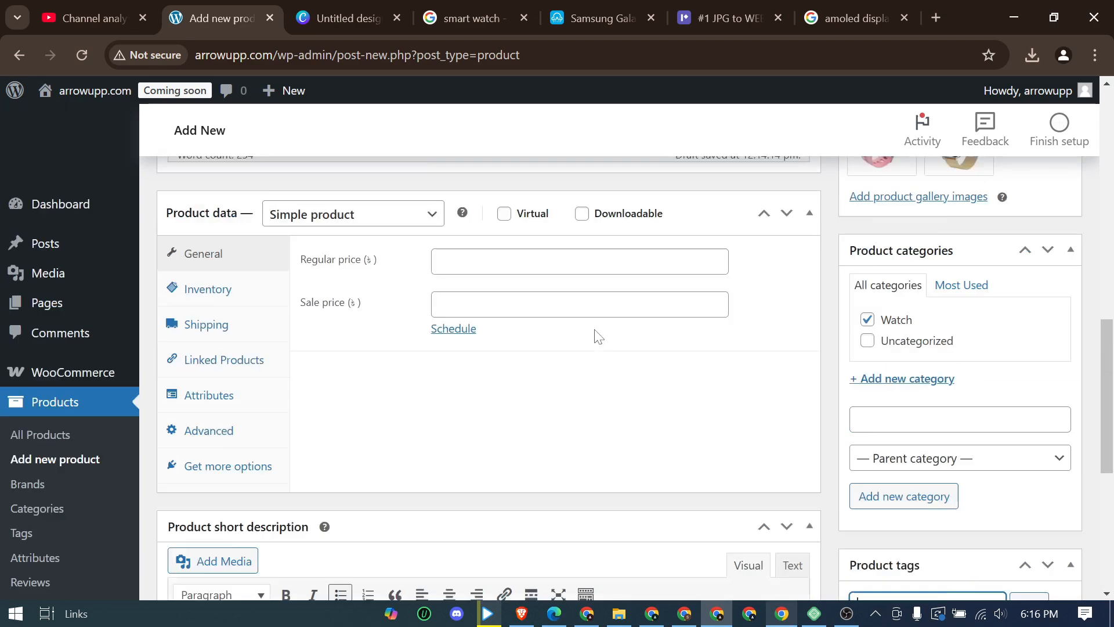
scroll(841, 389, "up", 2)
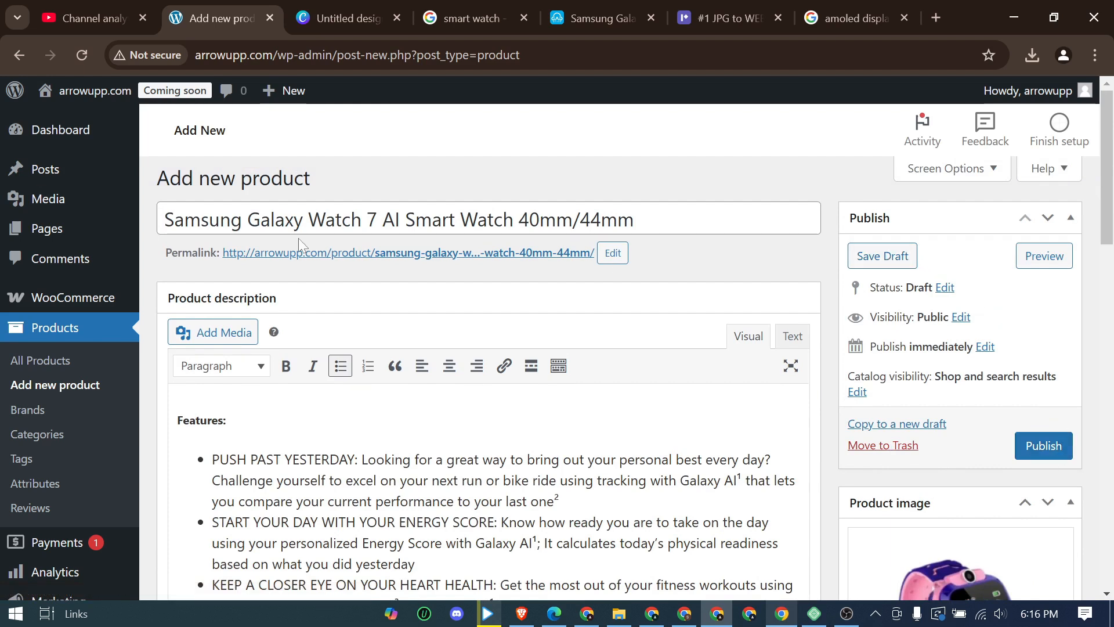
left_click(612, 254)
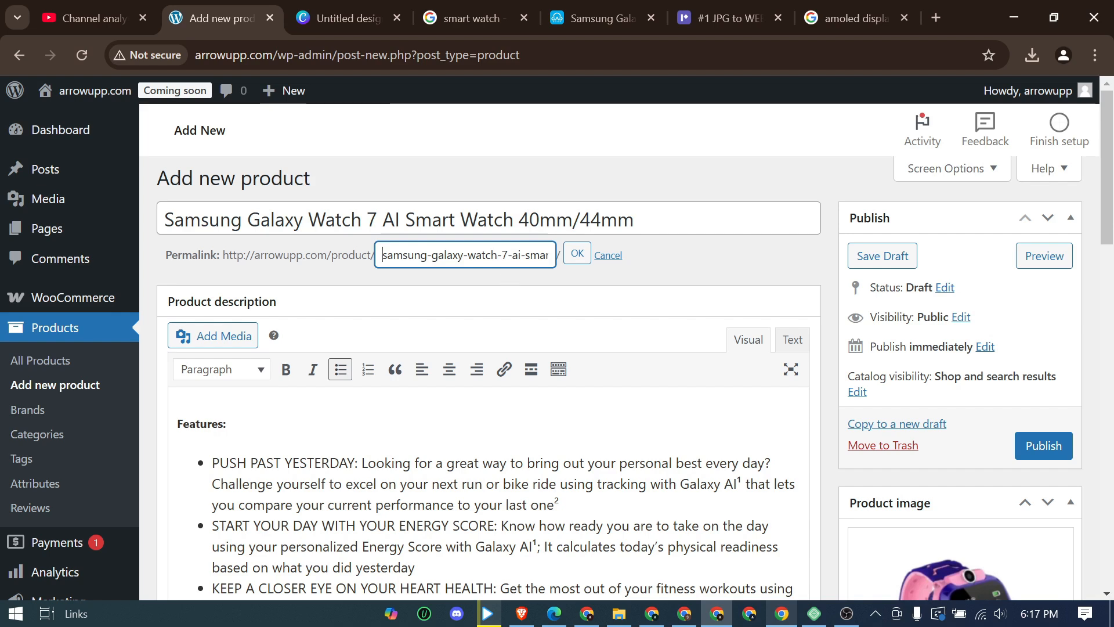
key("shift+End")
key("Delete")
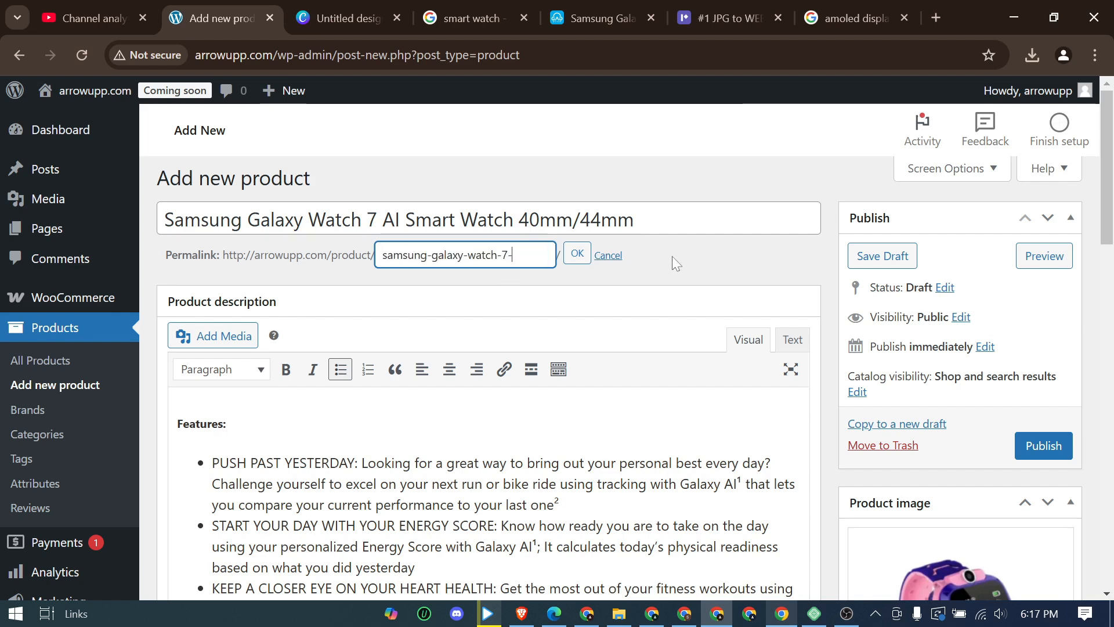
key("BackSpace")
left_click(577, 253)
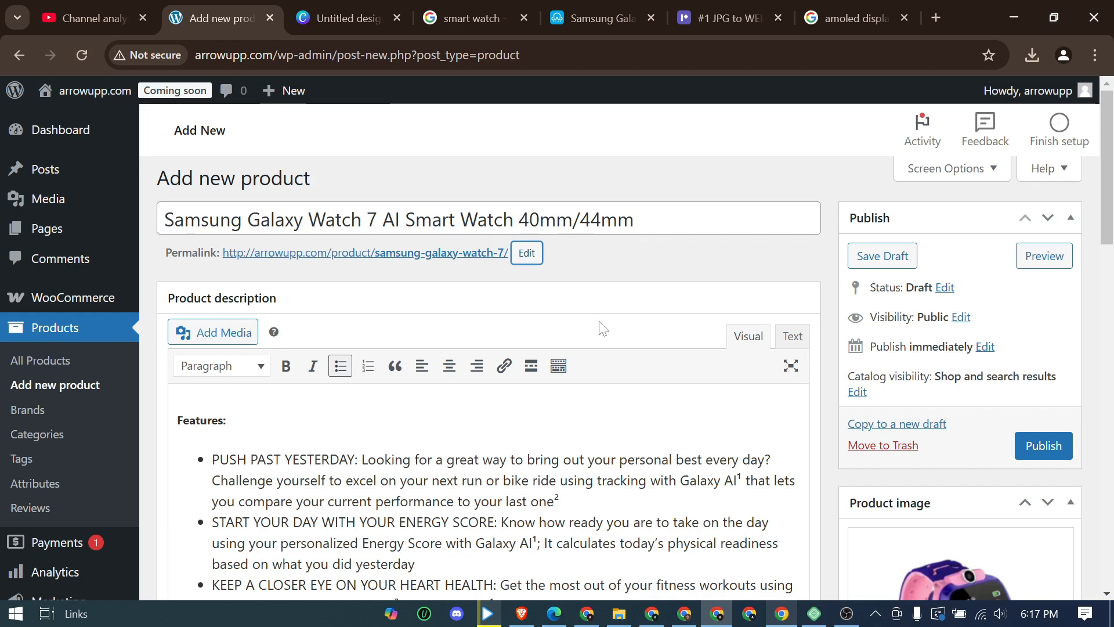
left_click(883, 259)
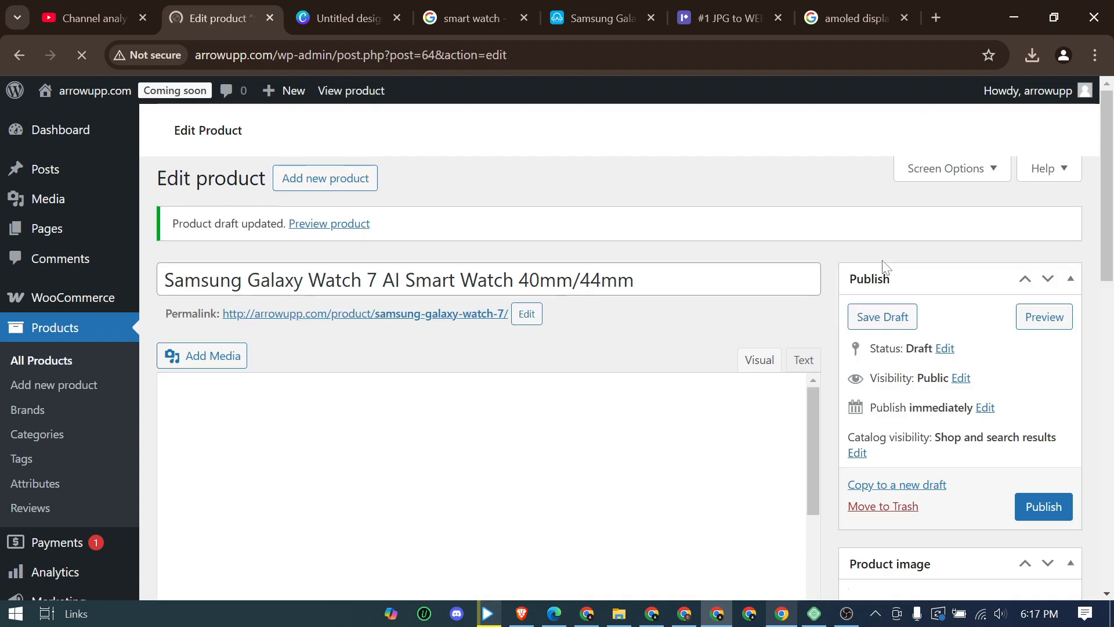
Move the product short description section up above the product data section
scroll(654, 304, "down", 6)
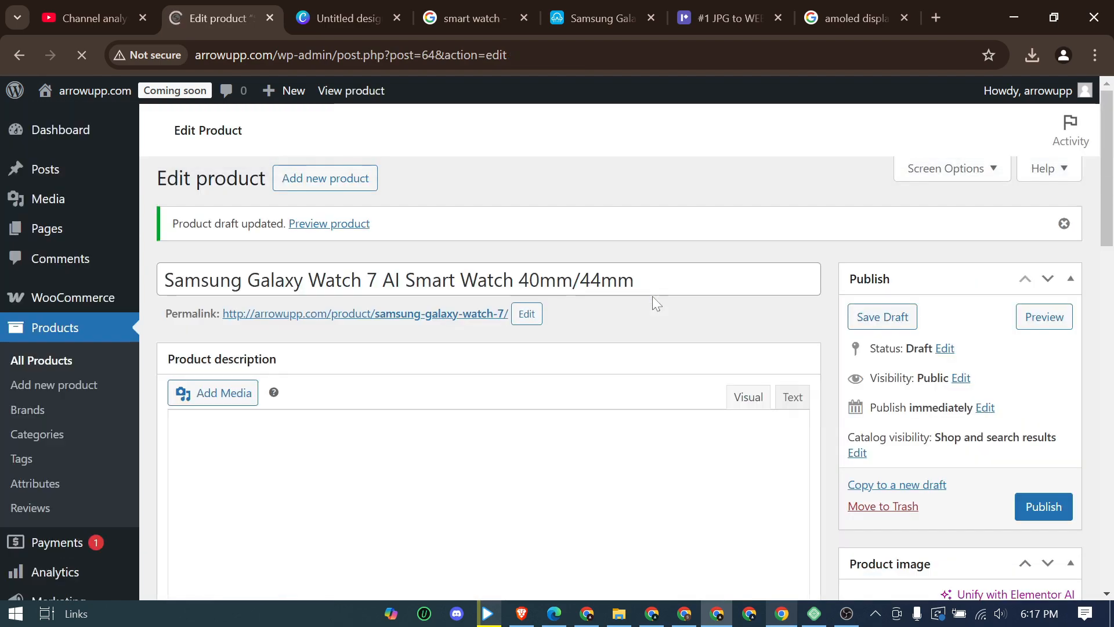
scroll(653, 297, "down", 8)
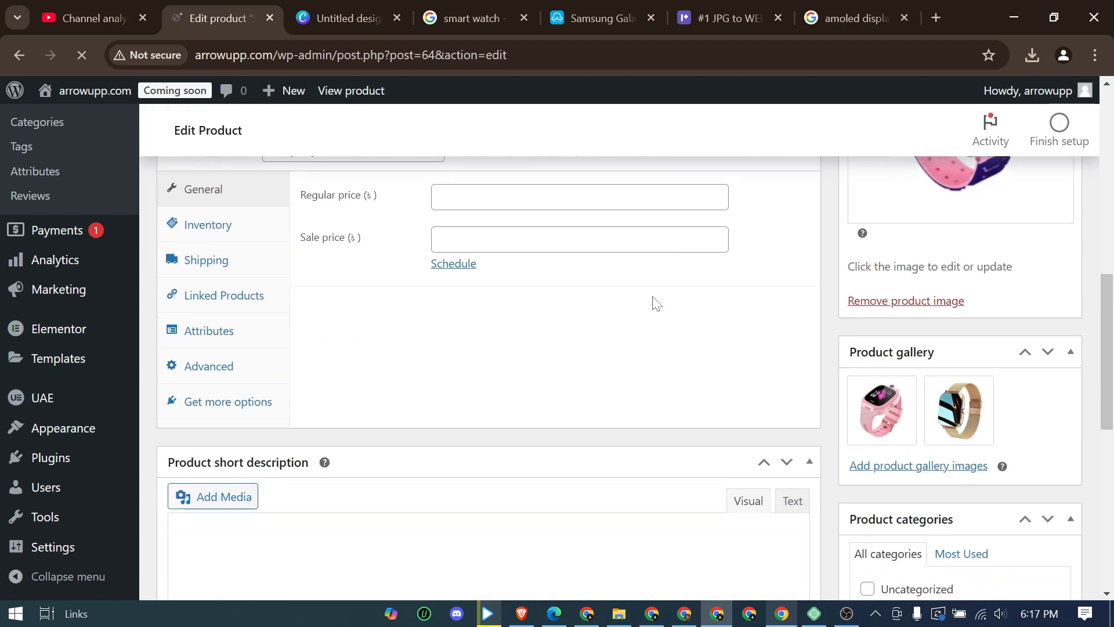
scroll(652, 297, "up", 2)
scroll(654, 297, "down", 5)
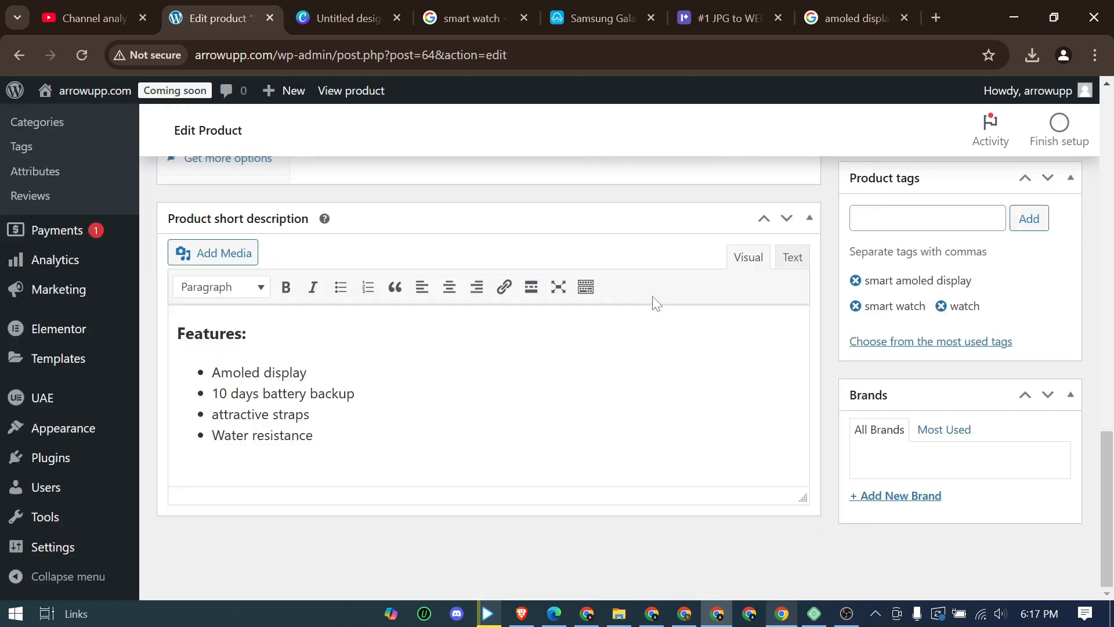
scroll(654, 301, "up", 3)
scroll(780, 316, "down", 1)
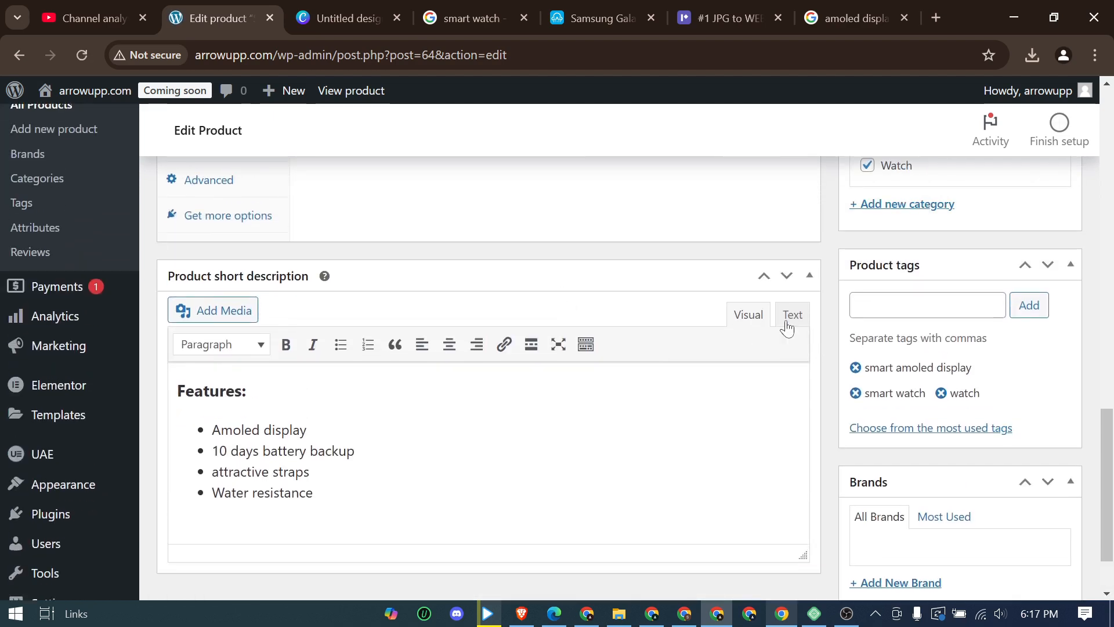
left_click(764, 283)
Check the long and short description editors in the new section order and reload the product editing page
scroll(638, 298, "up", 5)
scroll(638, 299, "down", 6)
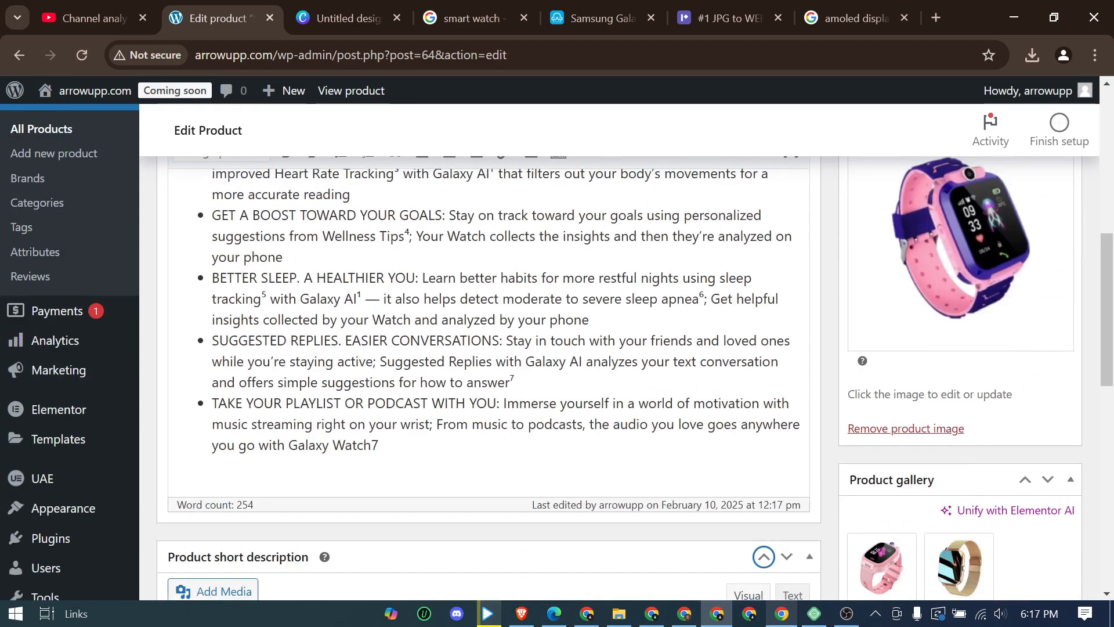
scroll(571, 366, "down", 3)
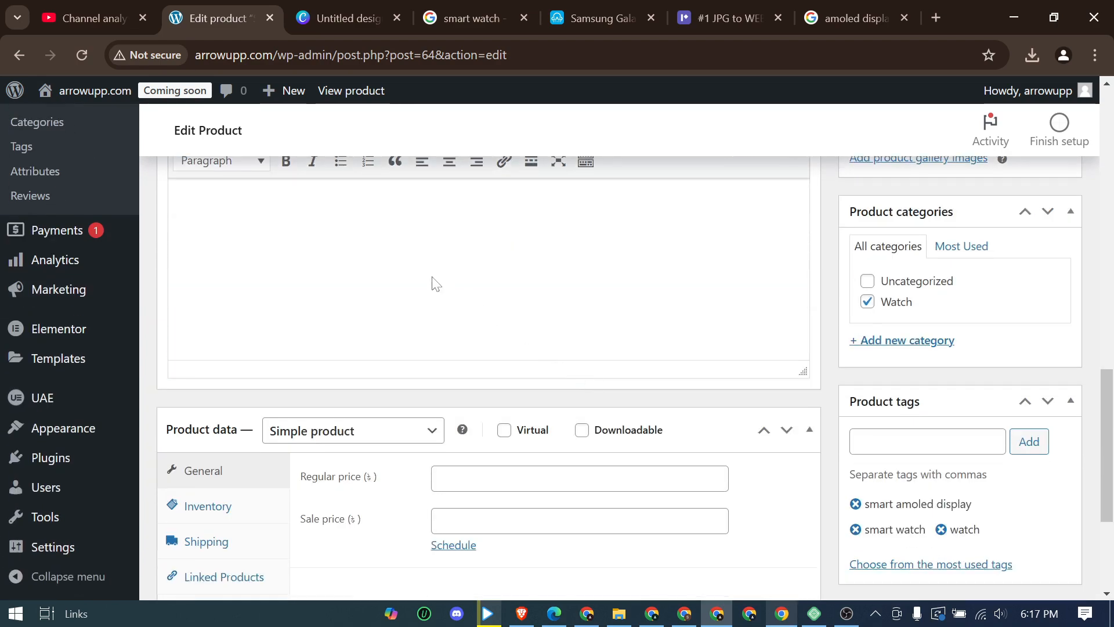
scroll(545, 311, "down", 4)
scroll(489, 377, "up", 5)
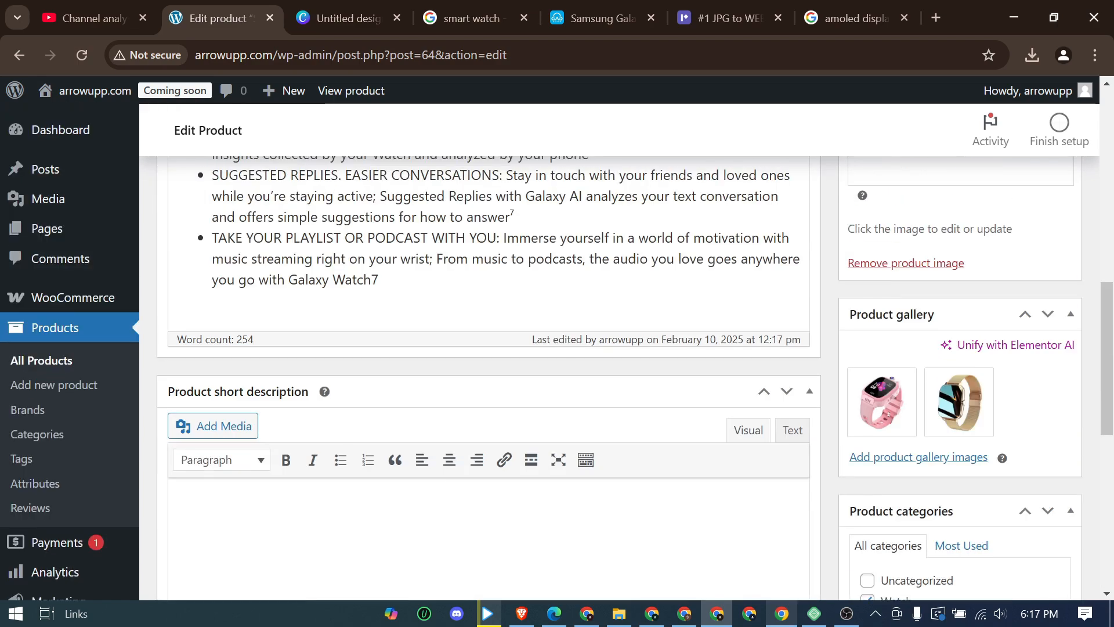
scroll(557, 318, "up", 6)
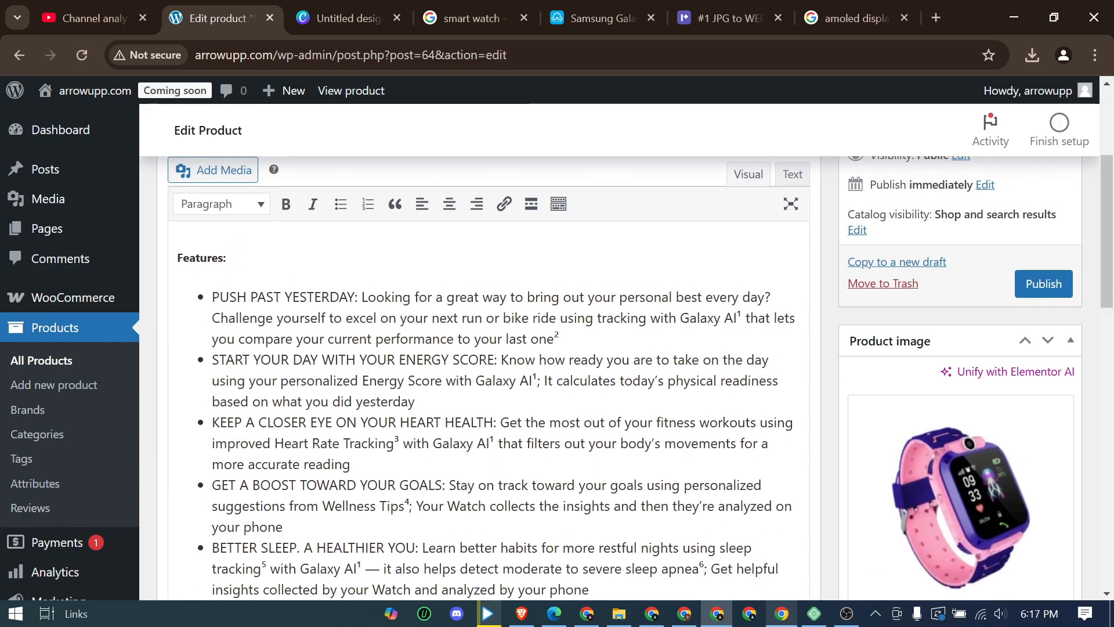
scroll(557, 318, "down", 8)
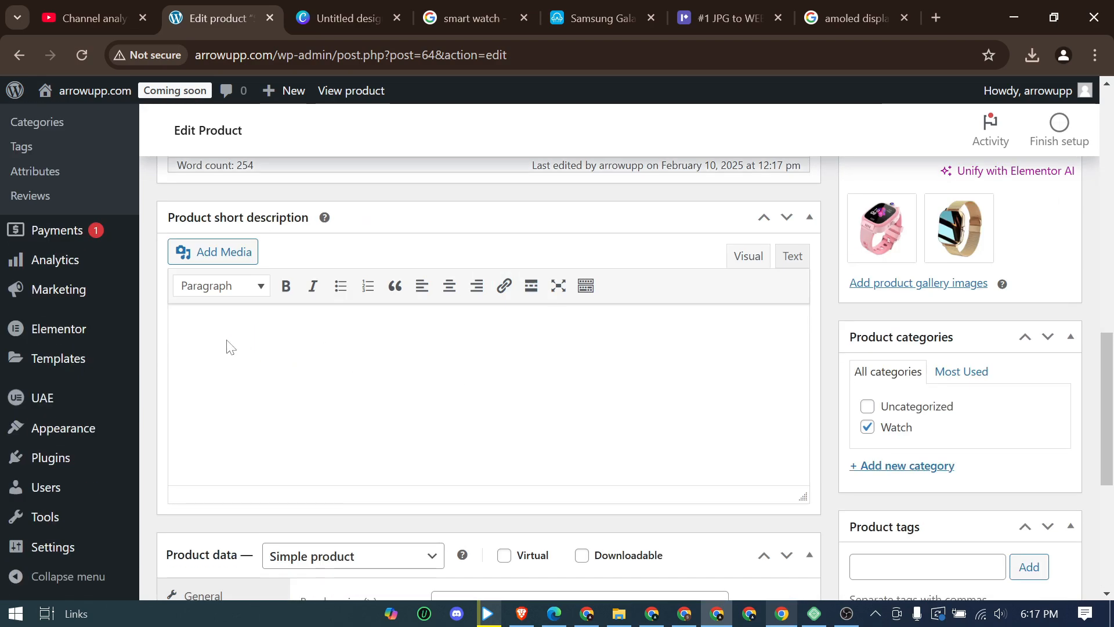
scroll(632, 364, "up", 1)
scroll(632, 364, "up", 4)
scroll(632, 364, "up", 6)
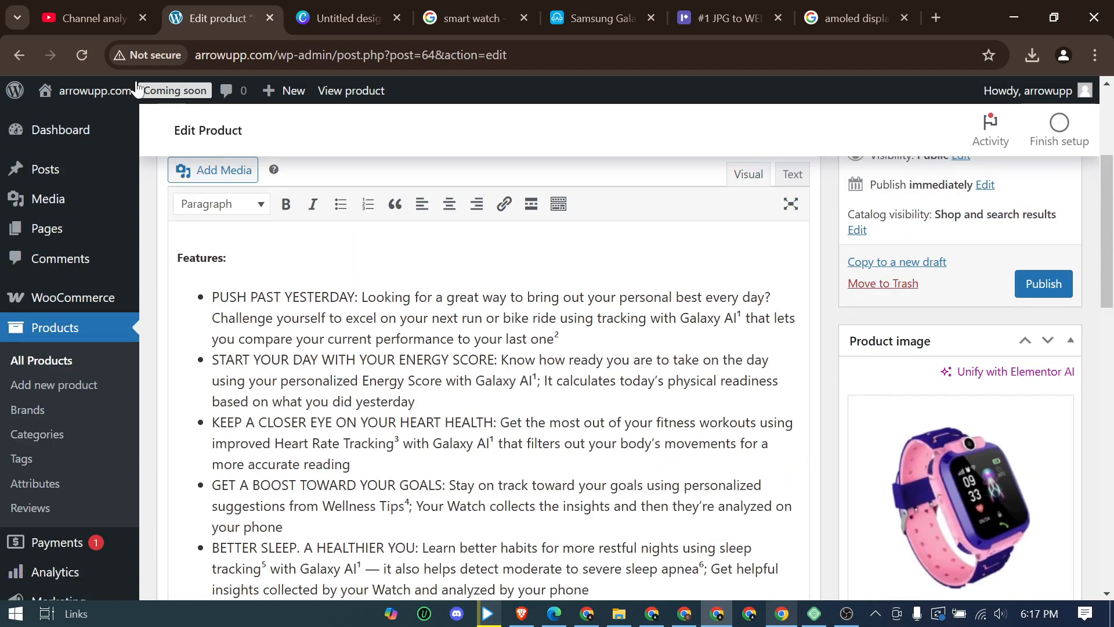
left_click(83, 57)
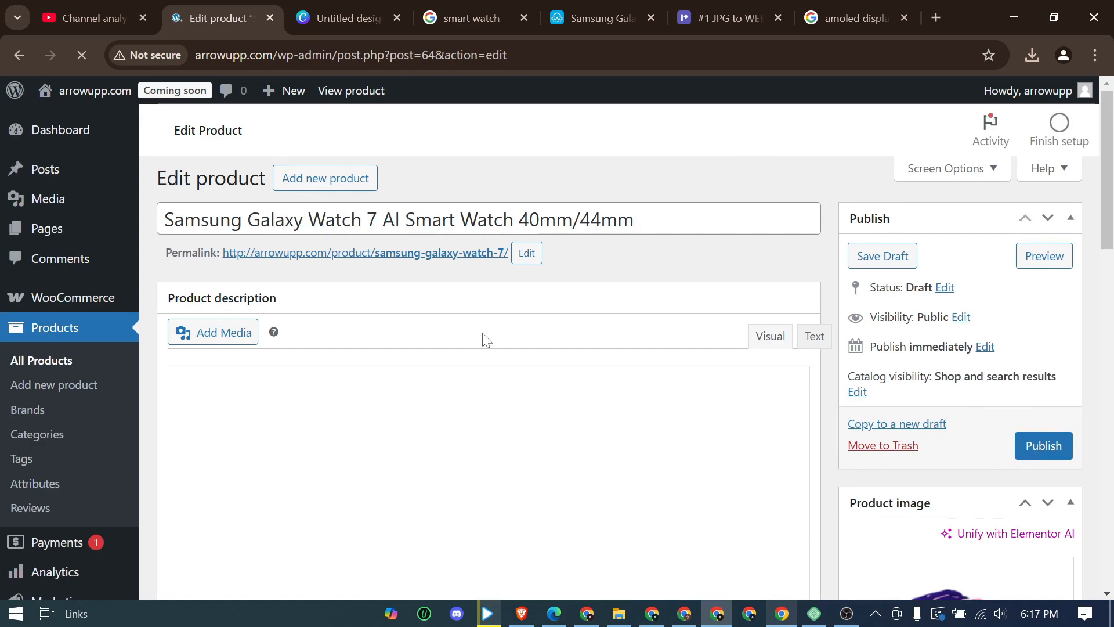
Set the product's regular price to 2980 and its sale price to 2500
scroll(486, 340, "down", 10)
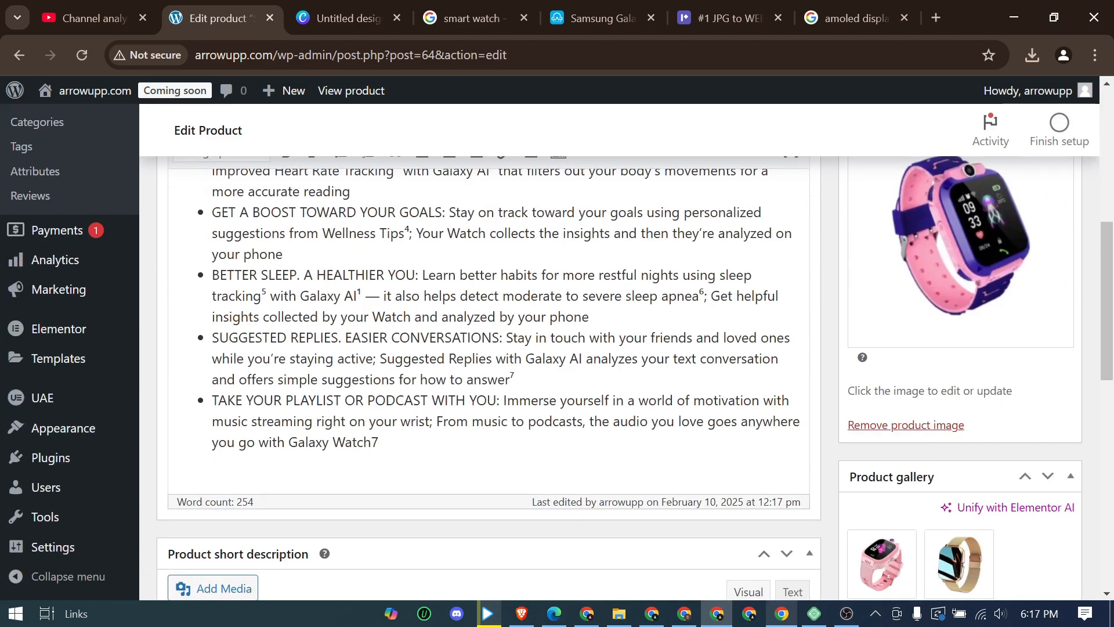
left_click(306, 359)
scroll(448, 349, "down", 6)
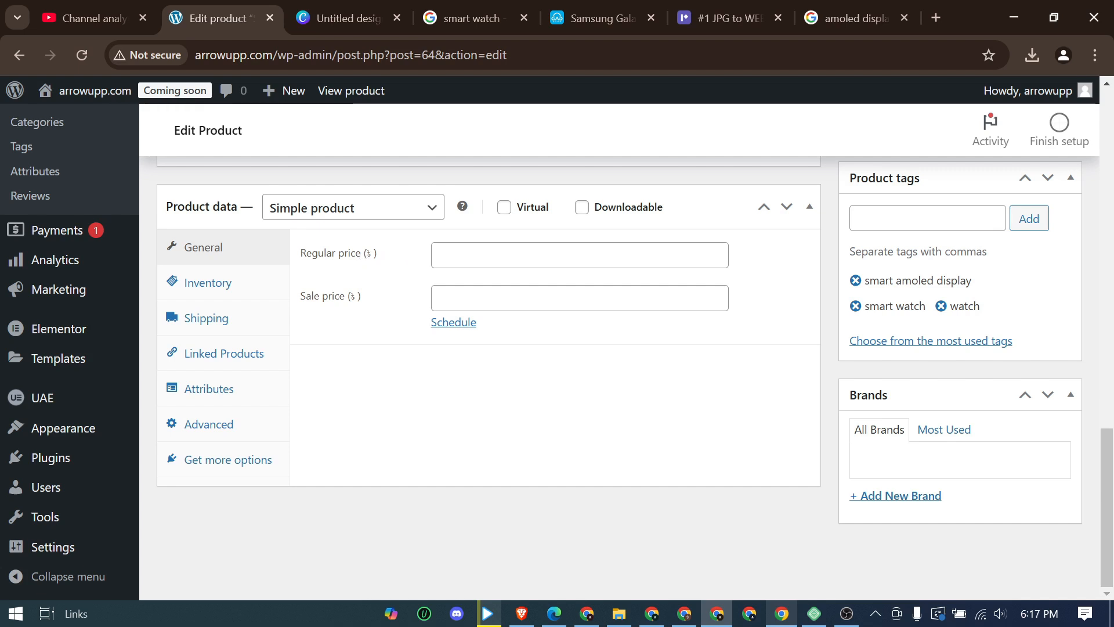
left_click(441, 255)
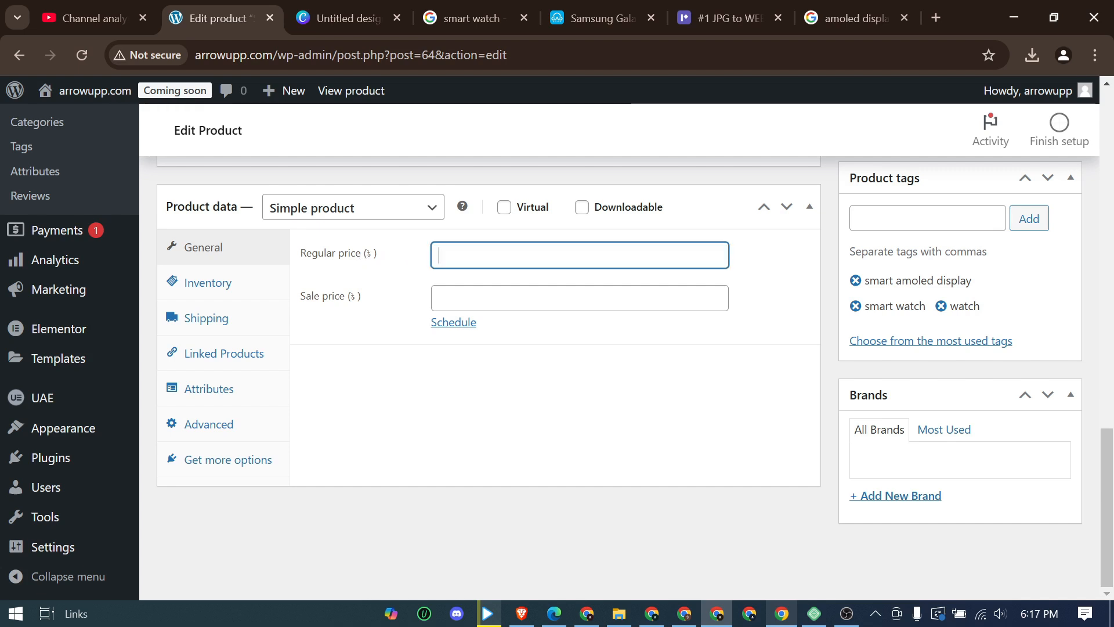
type("2987")
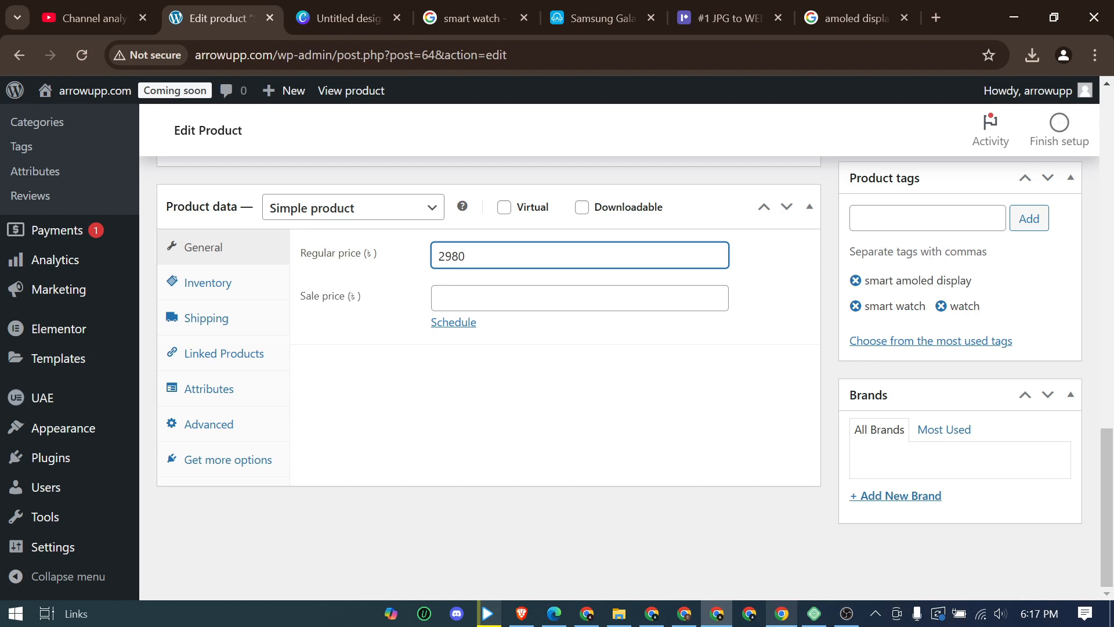
left_click(566, 374)
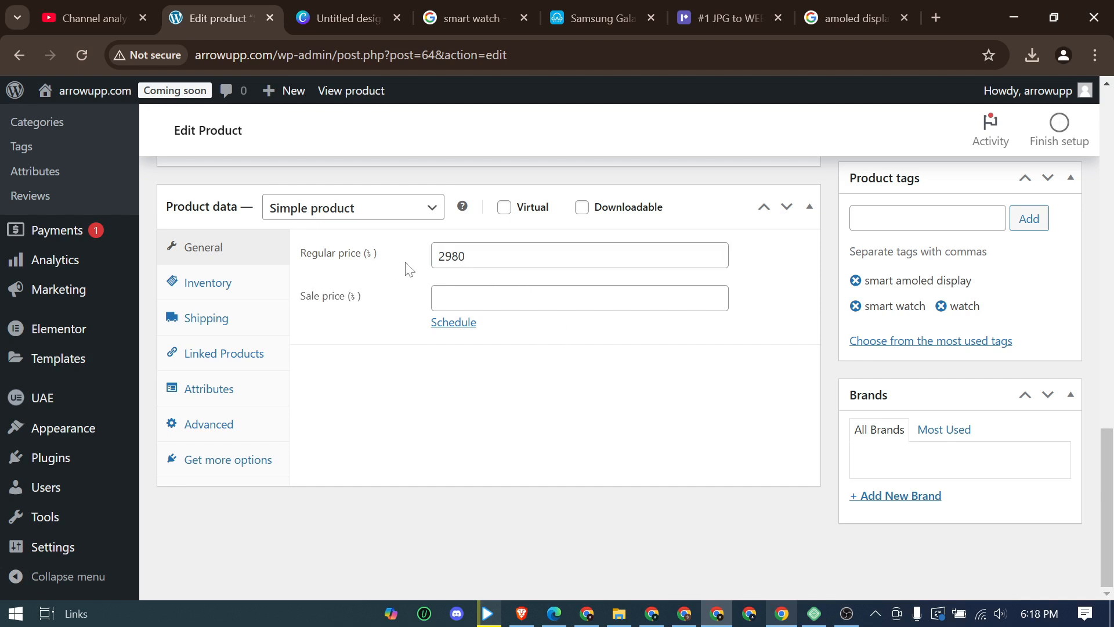
left_click(580, 298)
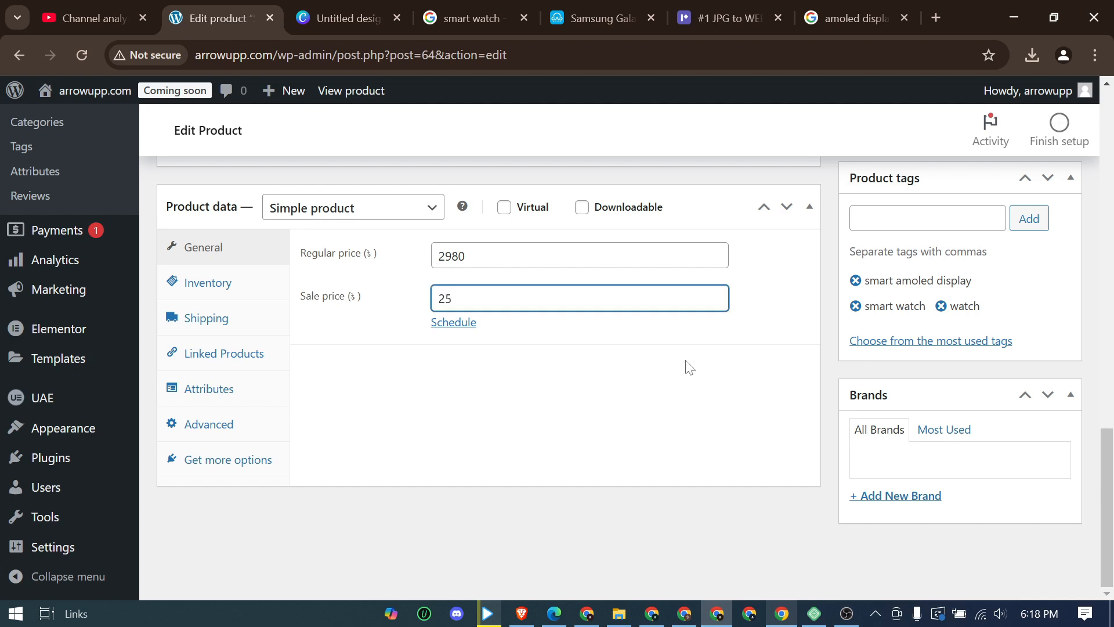
left_click(569, 361)
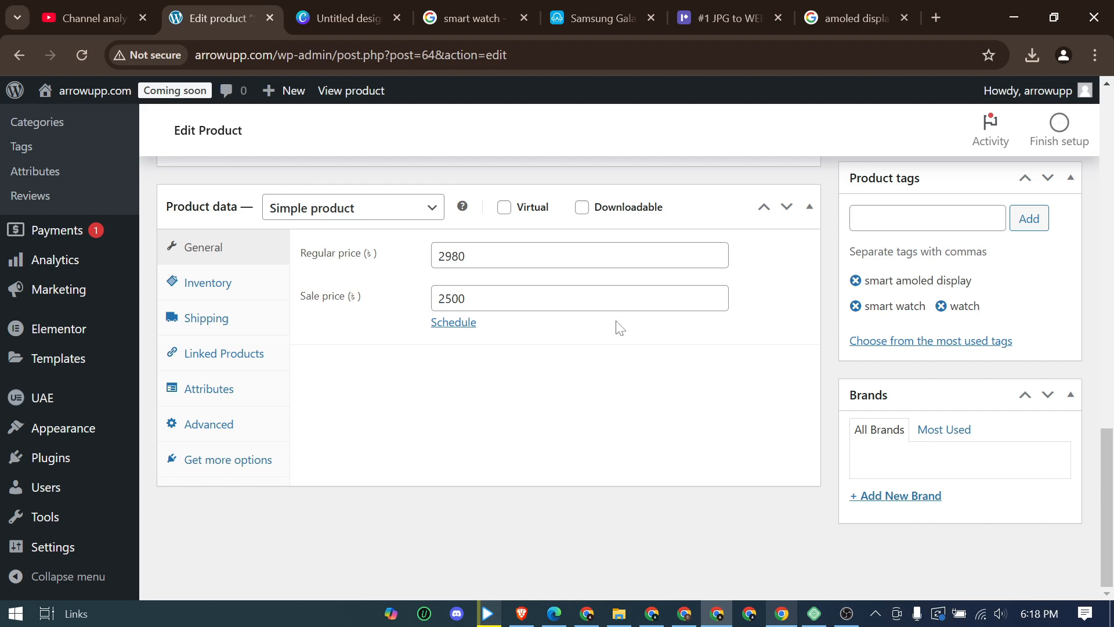
Save the product draft with its prices and open a preview of the product page
scroll(616, 327, "up", 15)
left_click(892, 261)
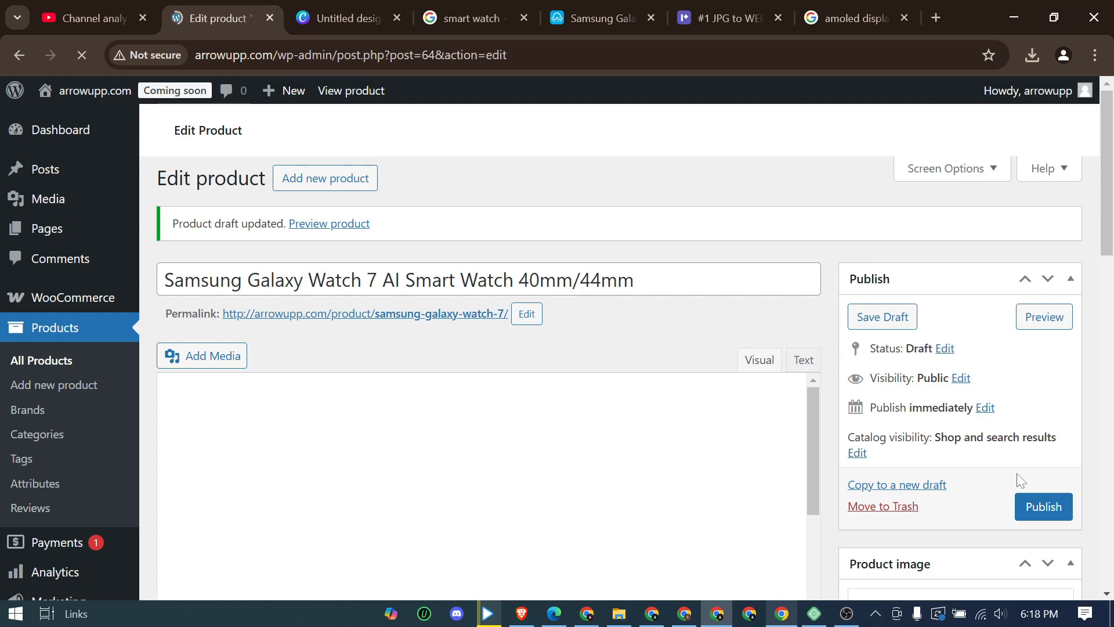
left_click(1038, 325)
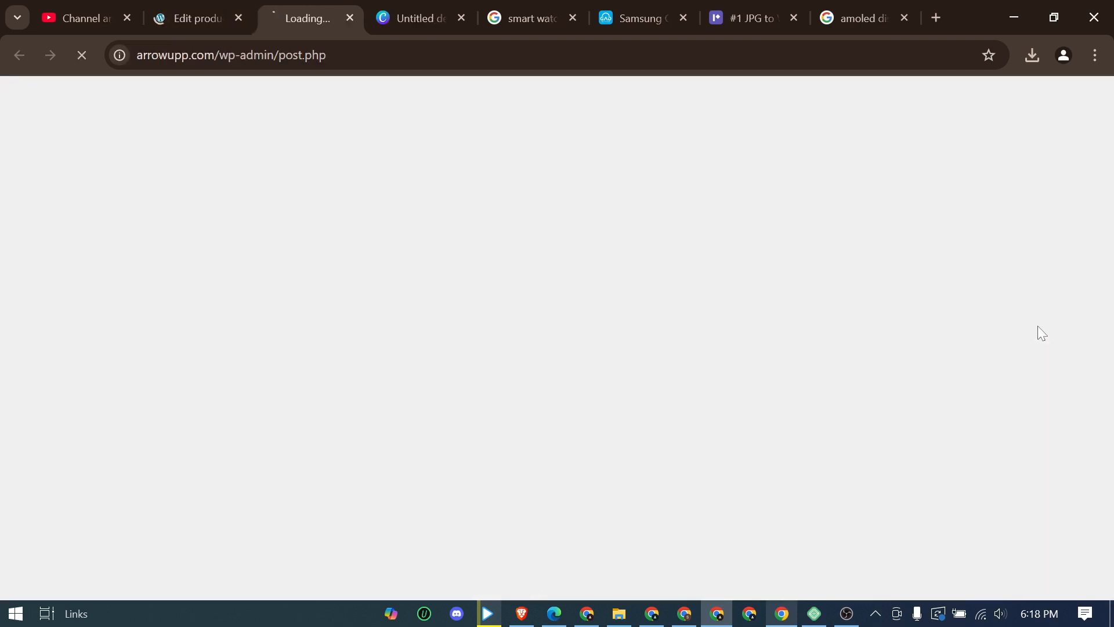
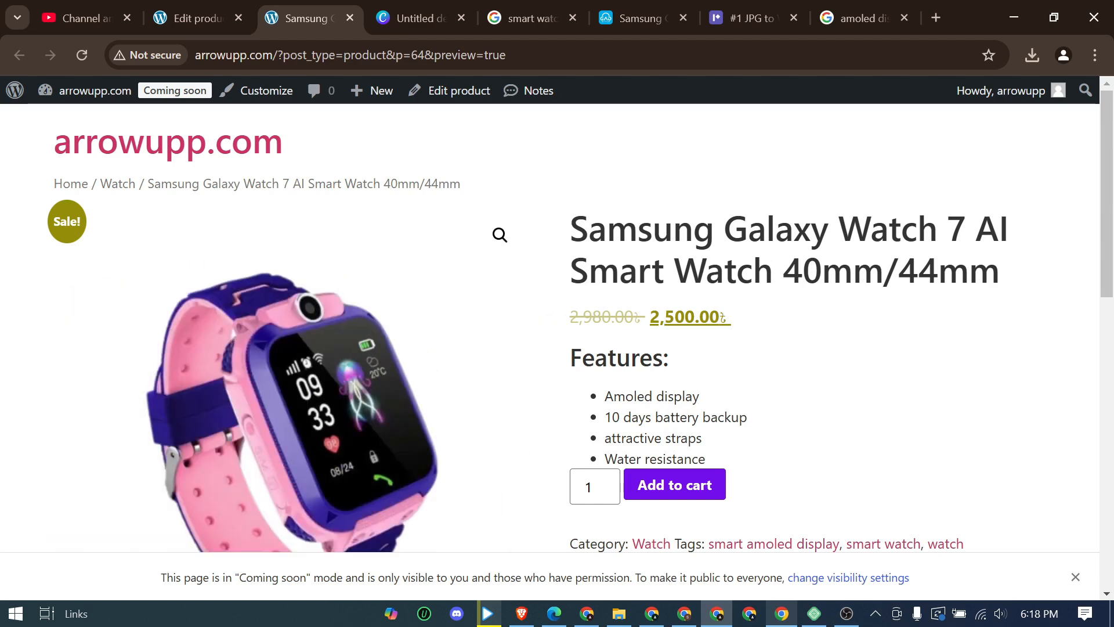
Examine the product preview page, checking the prices, short description, gallery images and long description
scroll(243, 330, "down", 1)
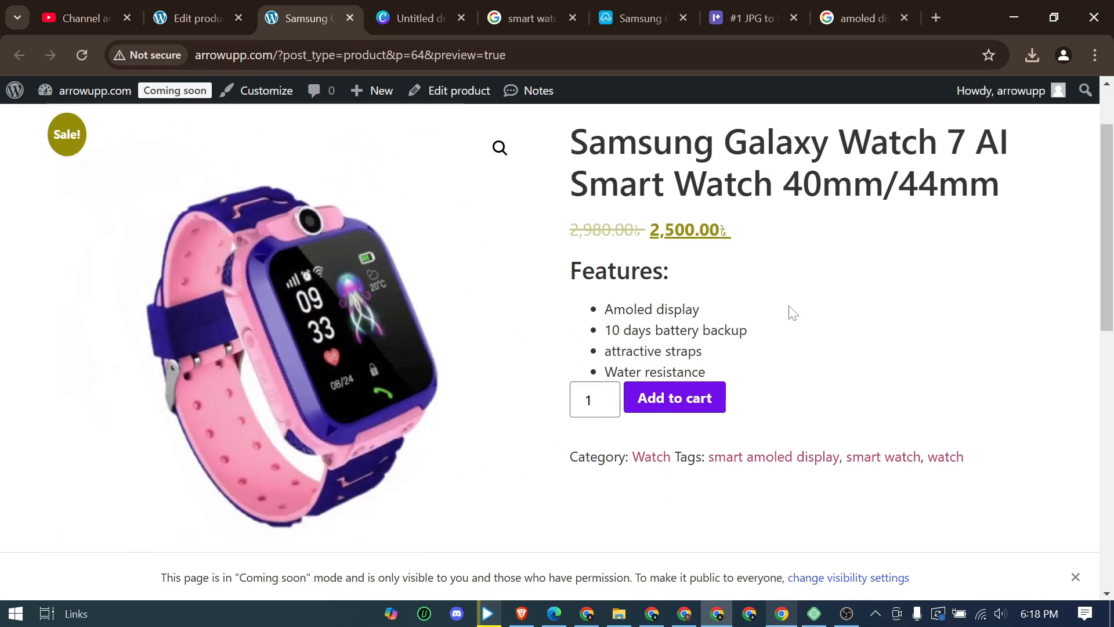
scroll(800, 319, "down", 4)
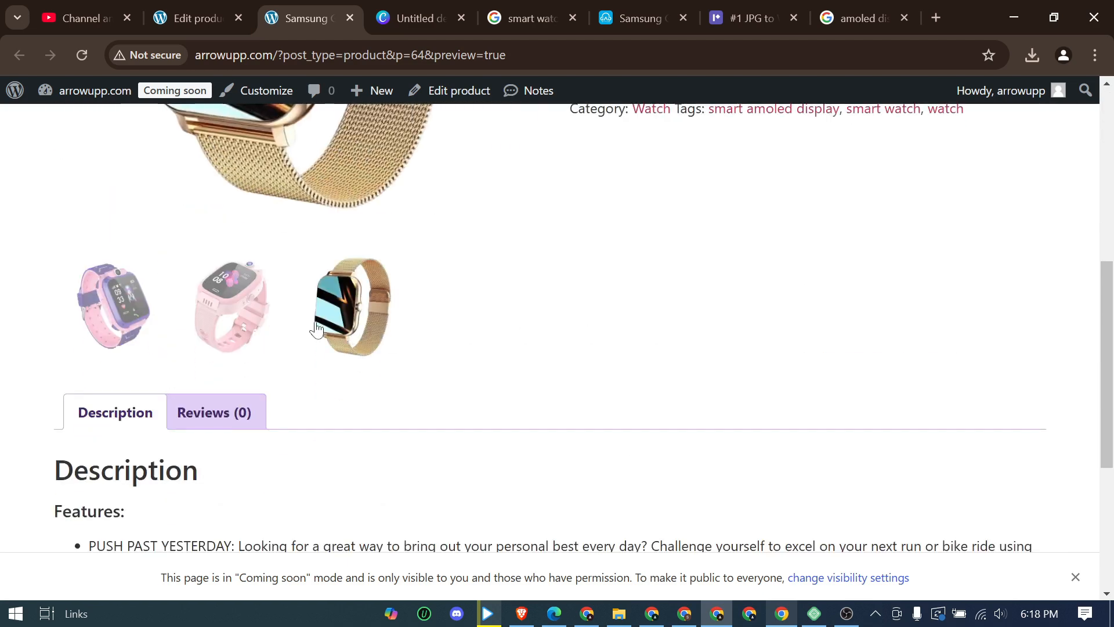
scroll(696, 347, "up", 4)
scroll(697, 347, "up", 1)
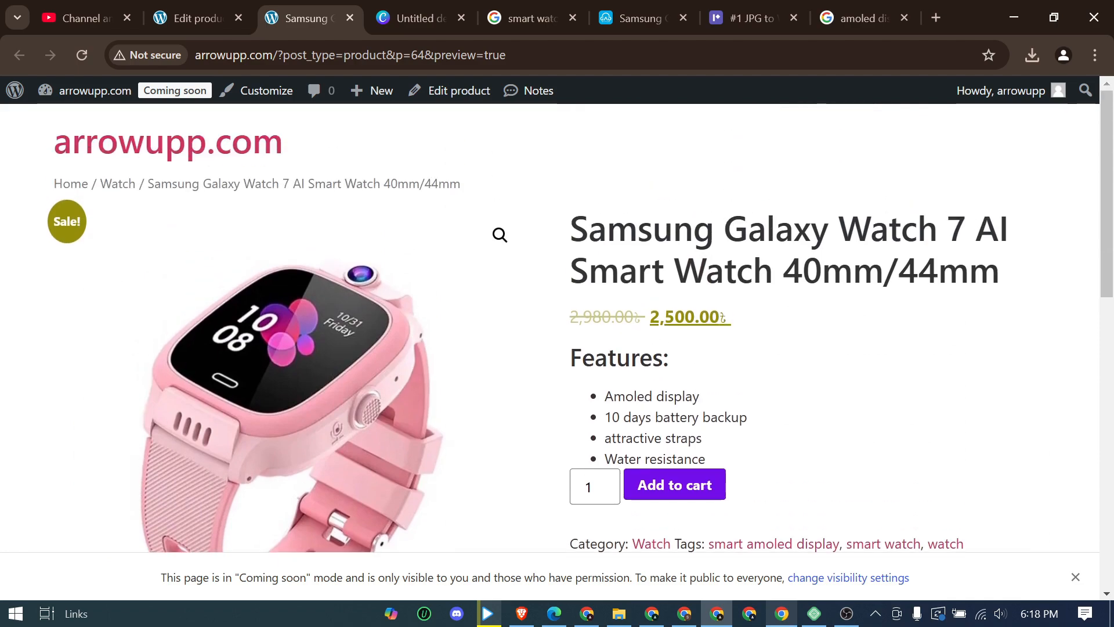
scroll(489, 417, "down", 8)
scroll(811, 380, "up", 5)
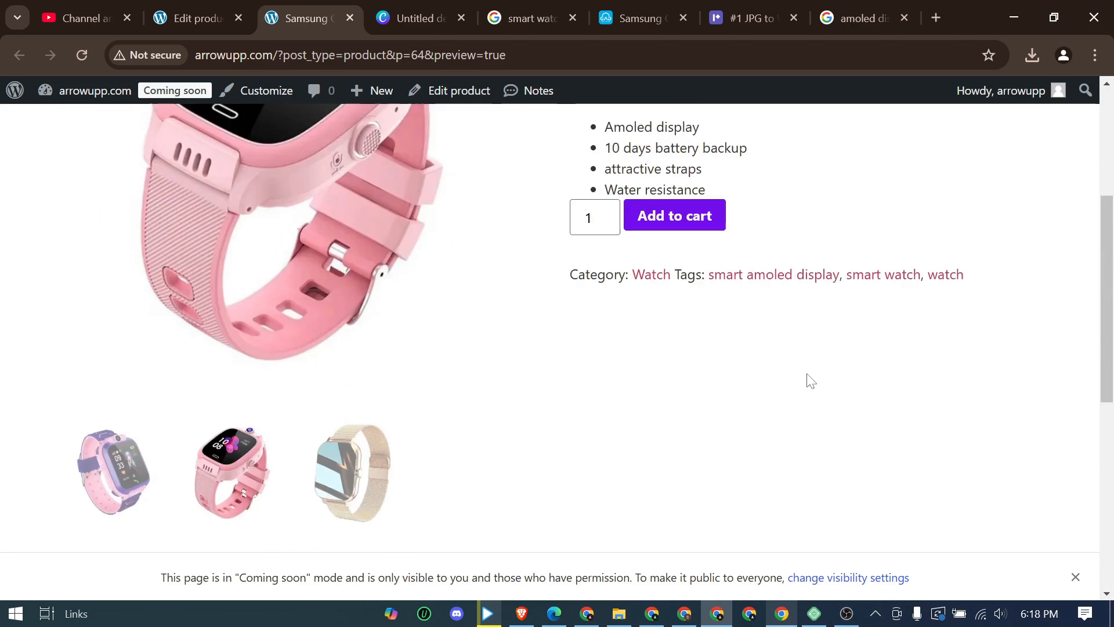
scroll(811, 380, "up", 5)
left_click(197, 18)
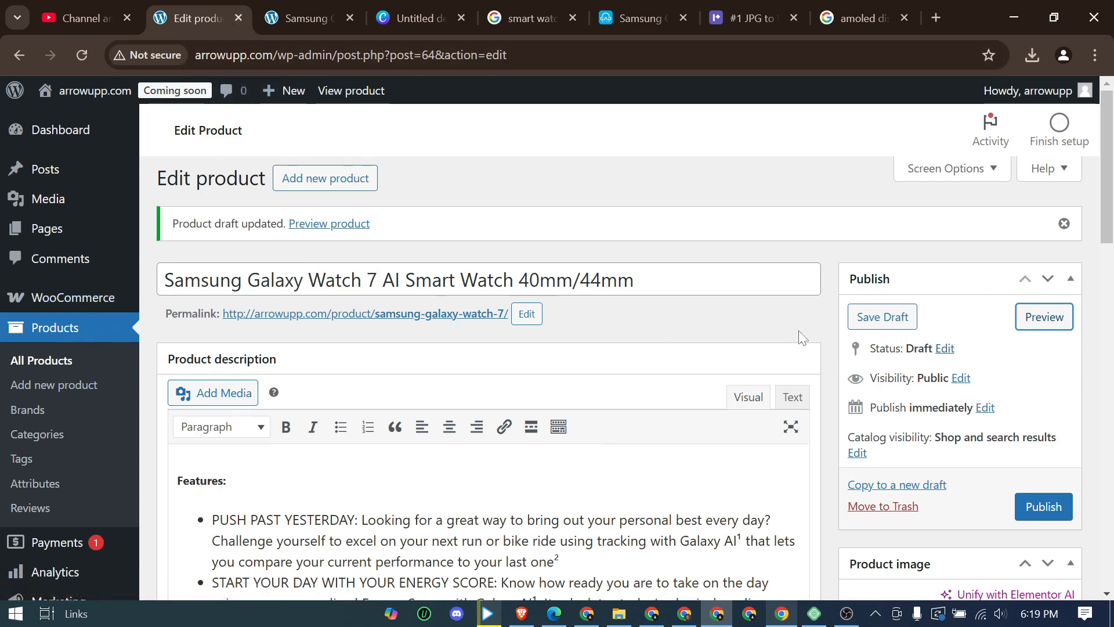
scroll(801, 331, "down", 1)
left_click(309, 10)
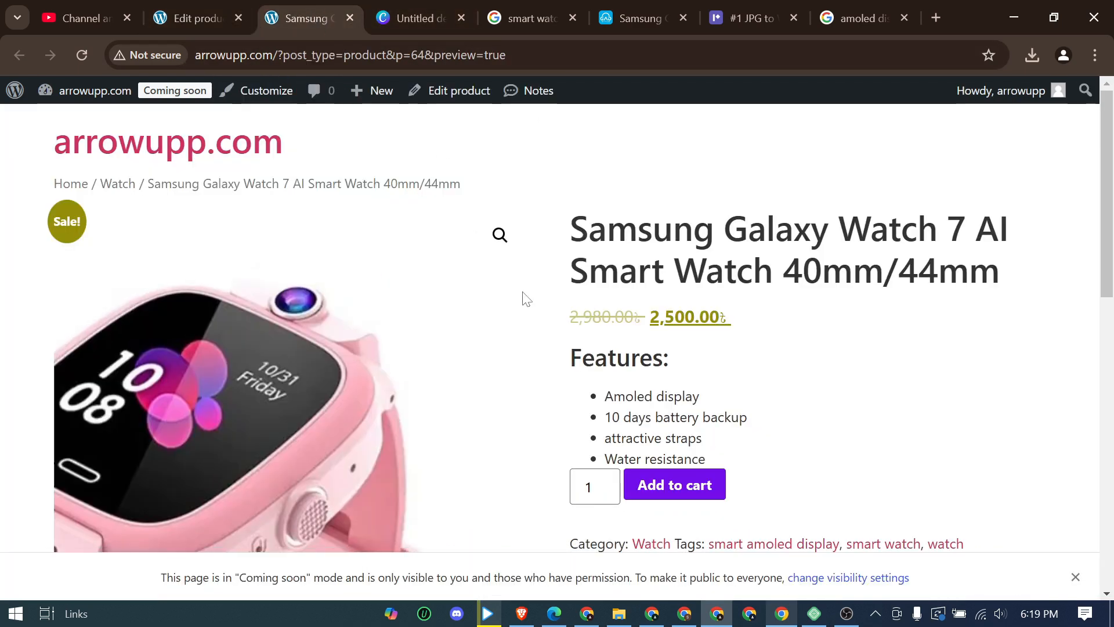
Return to the product editing page and publish the Samsung Galaxy Watch 7 product
left_click(197, 13)
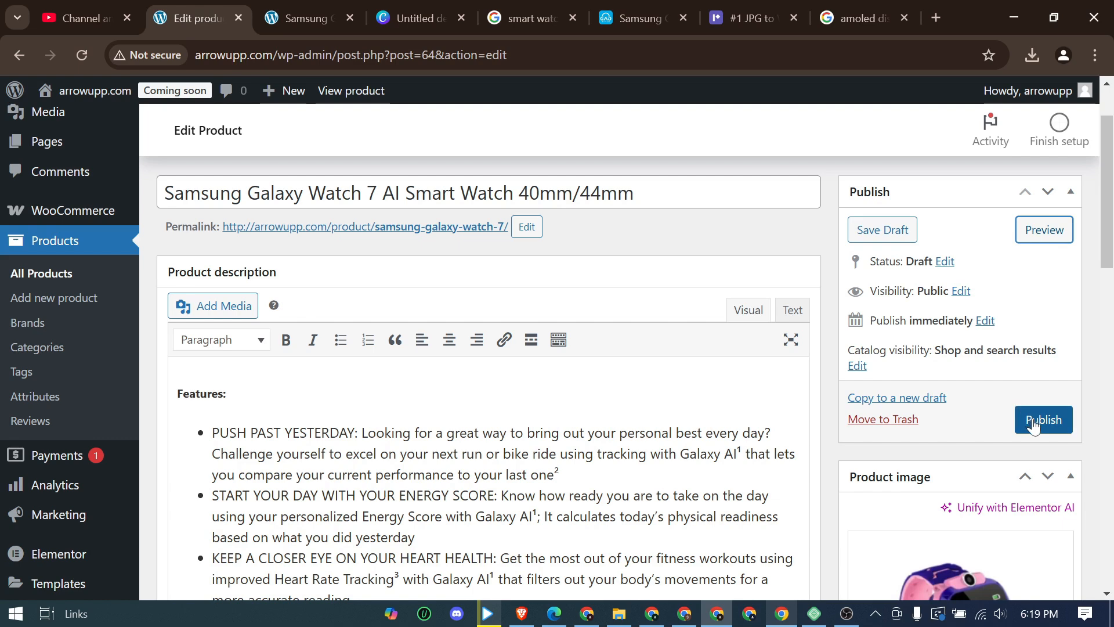
left_click(1039, 419)
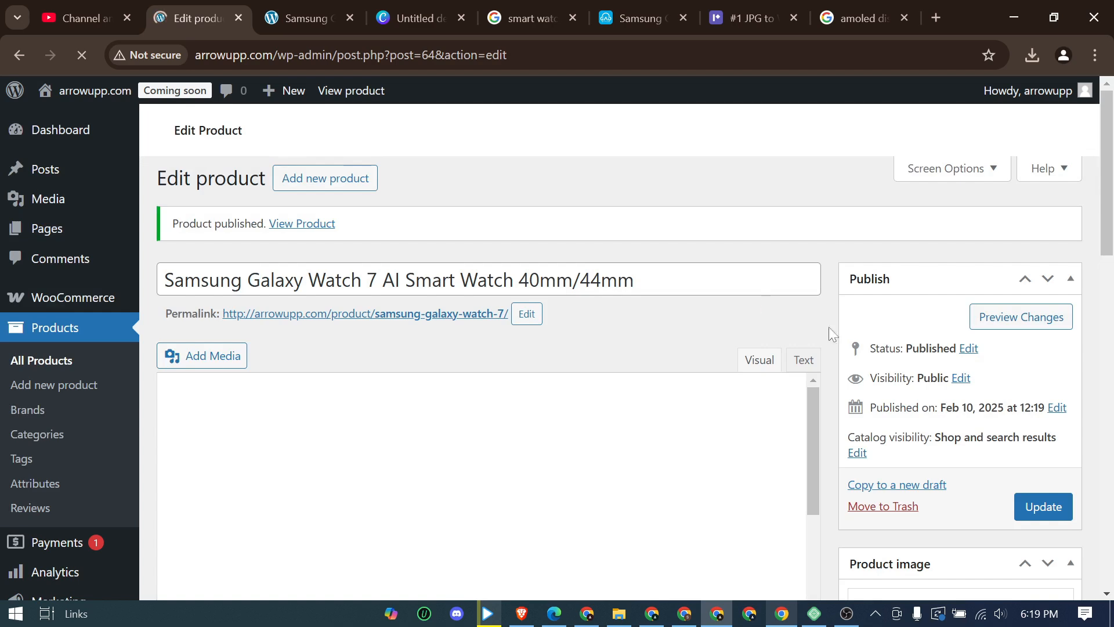
scroll(650, 357, "down", 4)
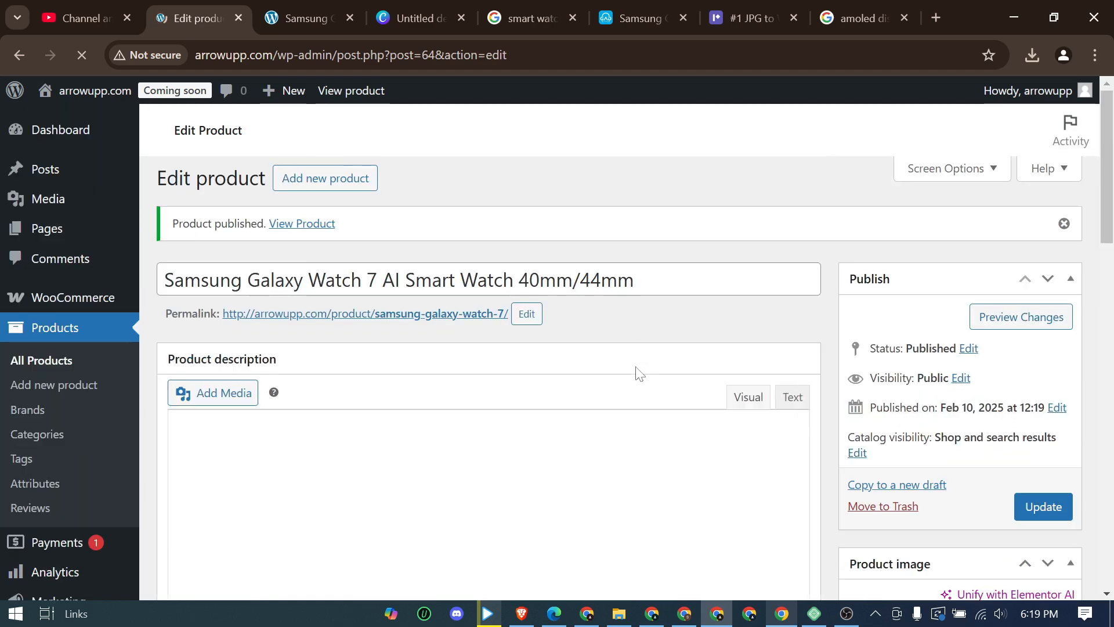
scroll(704, 390, "down", 3)
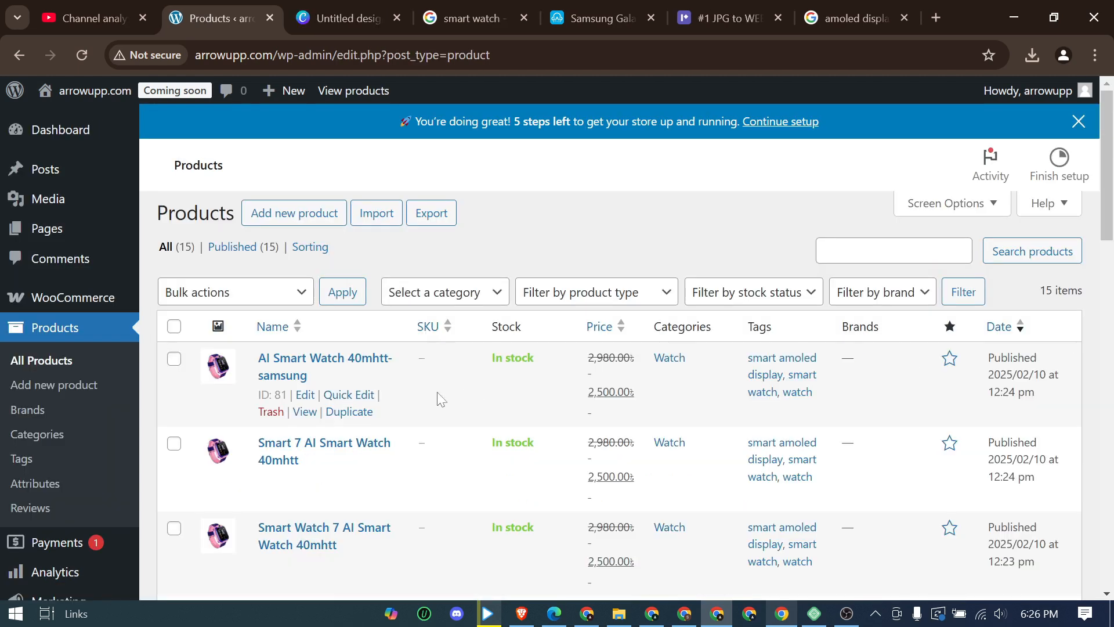
Look over the product list, then open the product categories and add a category named Mobile
scroll(393, 410, "down", 10)
scroll(348, 377, "up", 5)
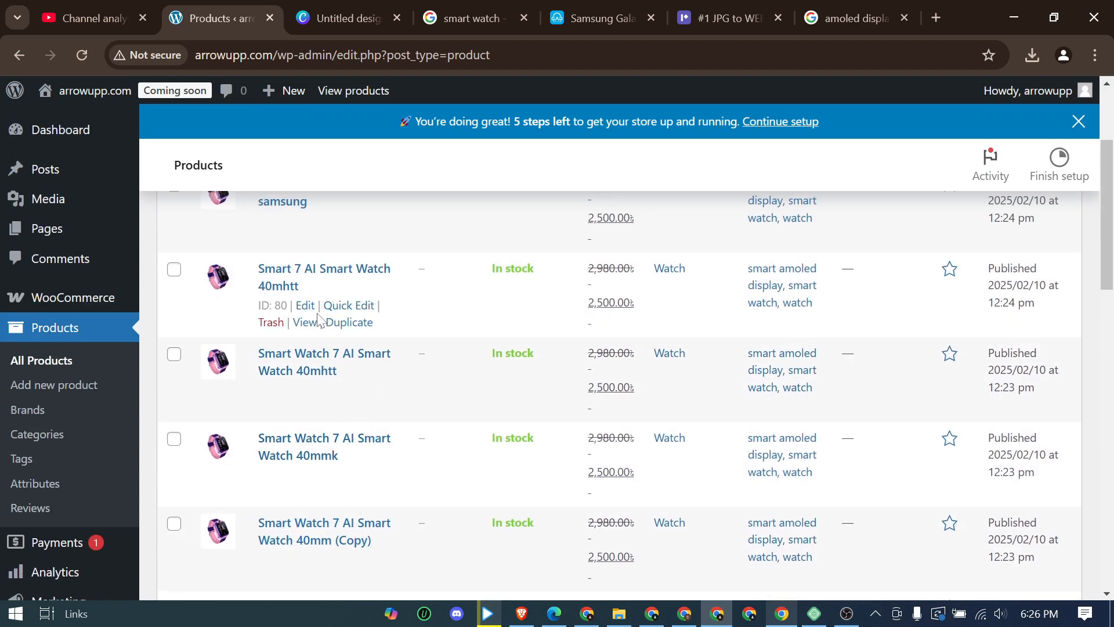
scroll(385, 325, "up", 3)
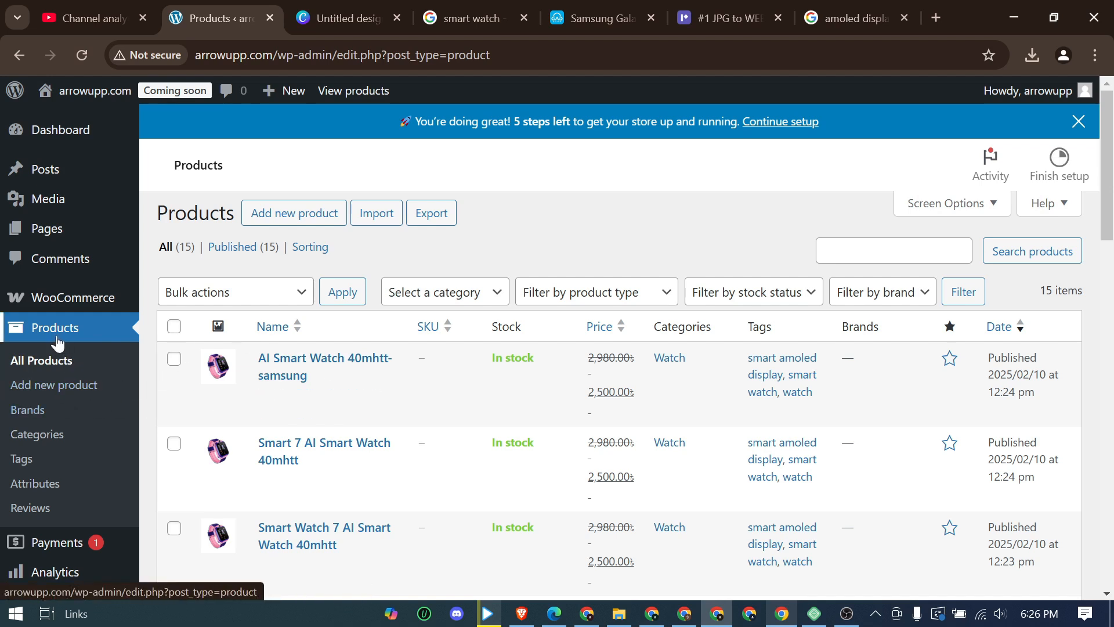
left_click(34, 437)
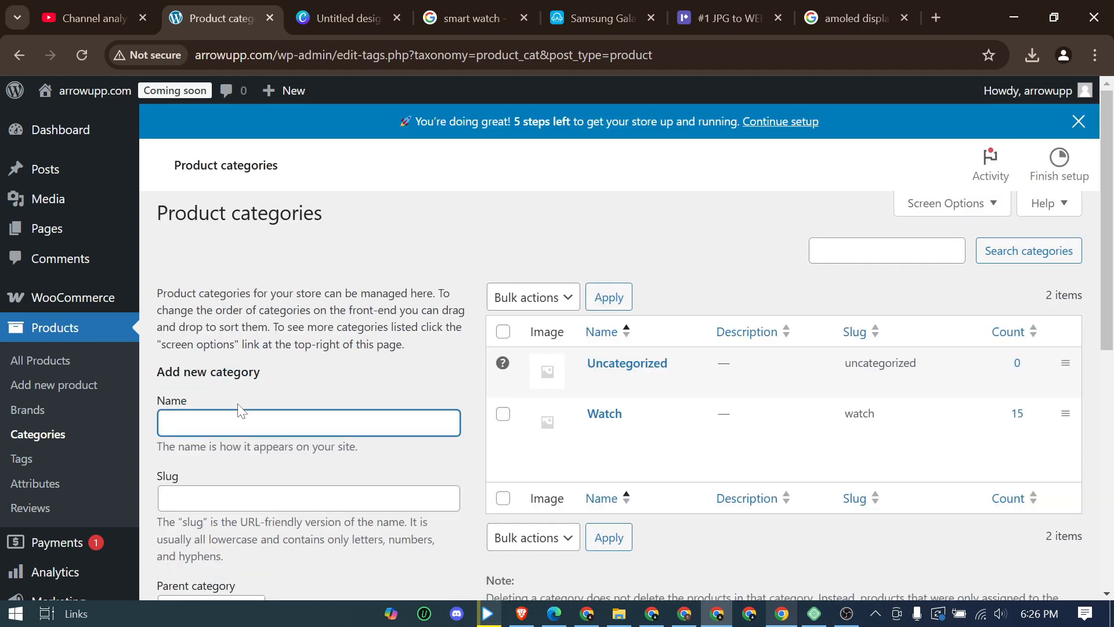
type("Mobile")
scroll(312, 378, "down", 5)
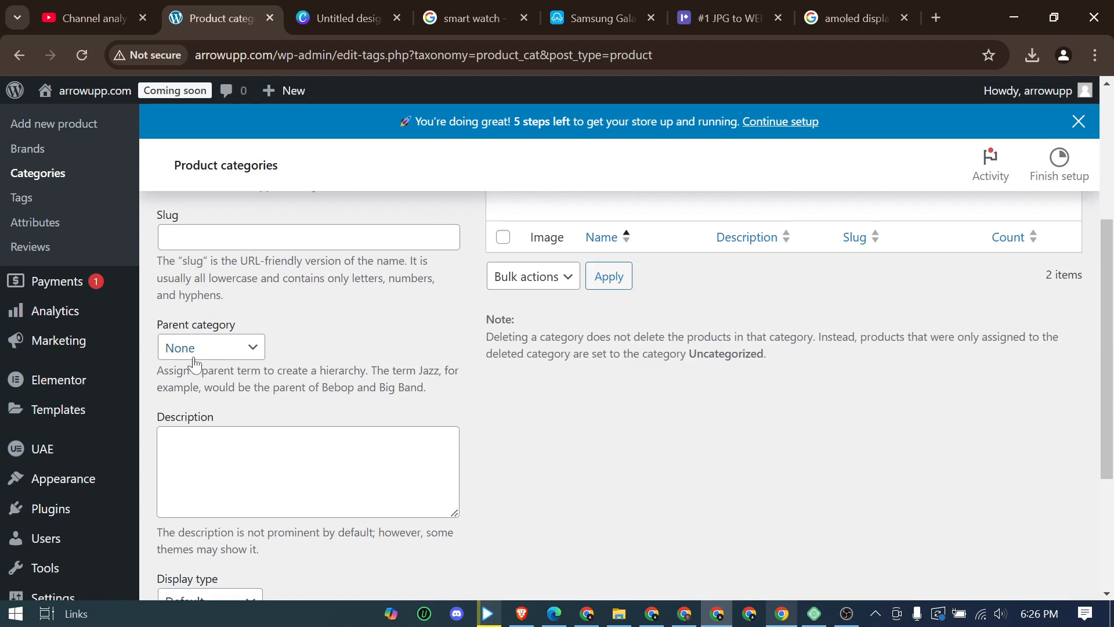
scroll(195, 365, "down", 3)
left_click(213, 552)
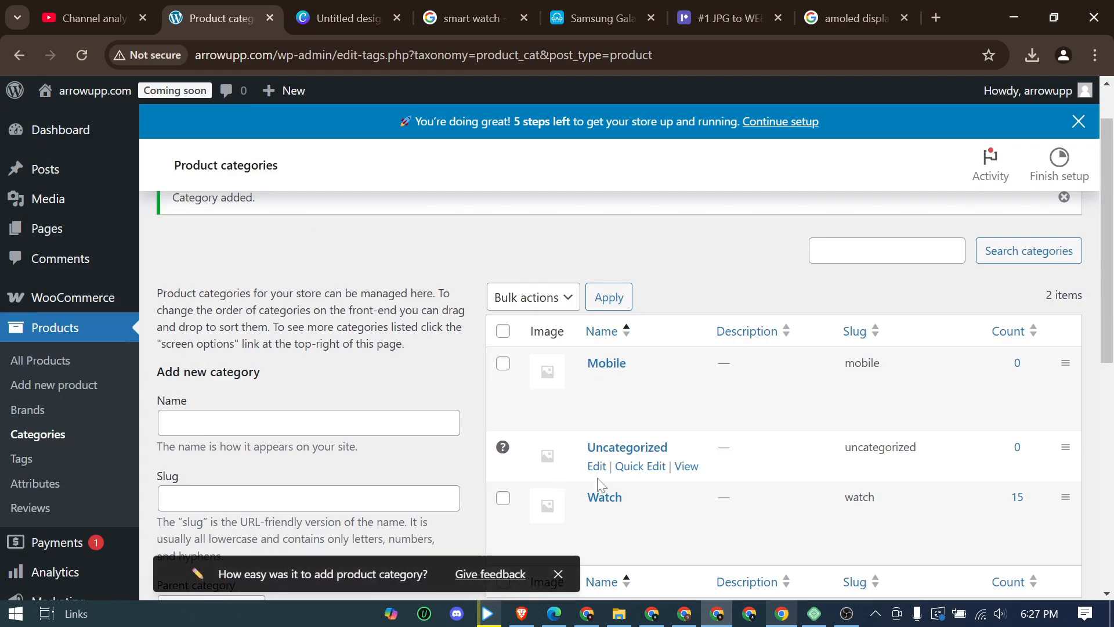
Add a product category named New Arrivals with no parent category
left_click(166, 423)
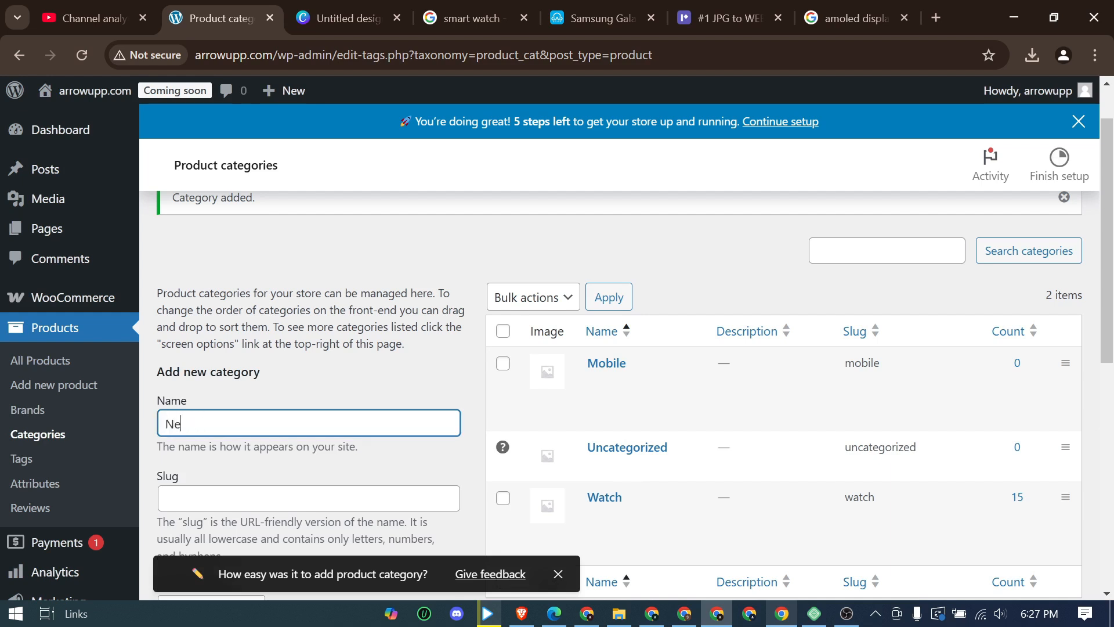
type("New Arrival")
scroll(619, 348, "down", 5)
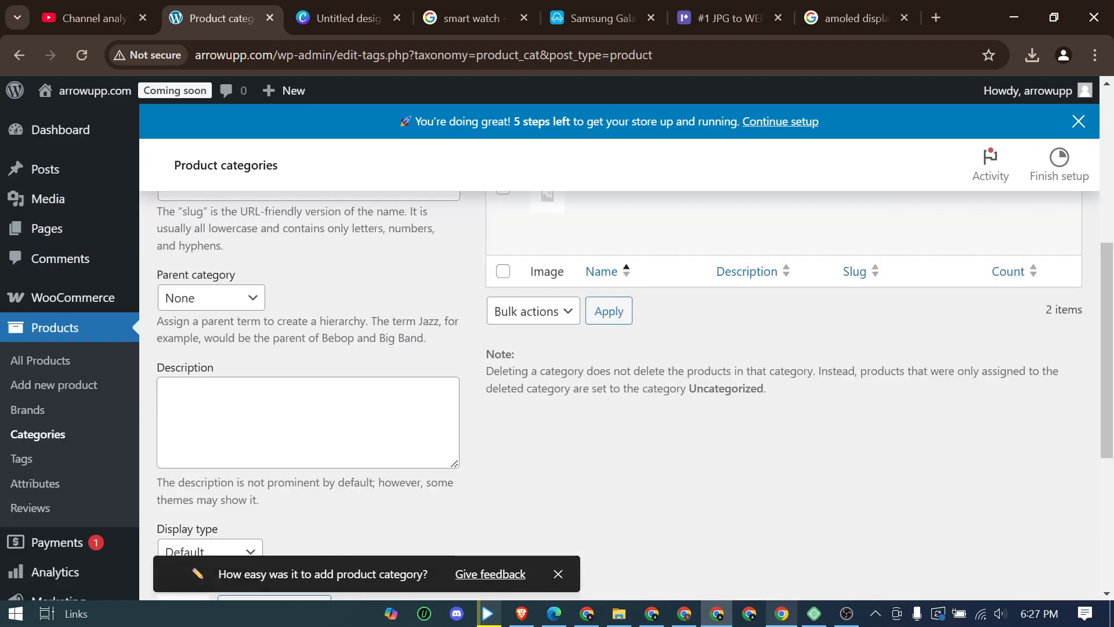
scroll(228, 402, "down", 4)
scroll(228, 402, "up", 2)
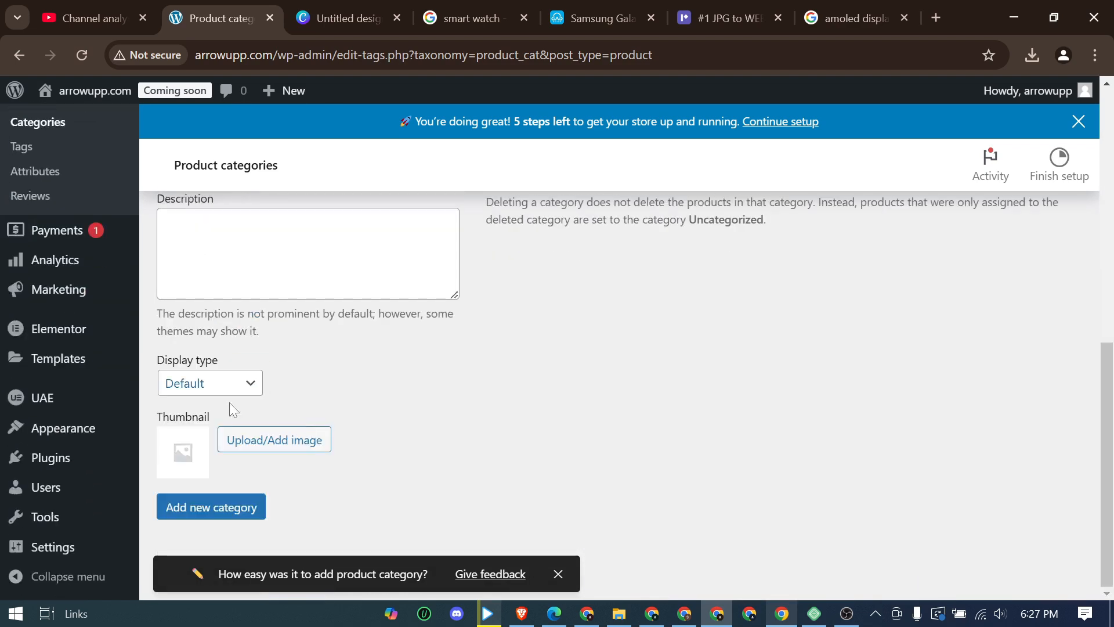
left_click(213, 510)
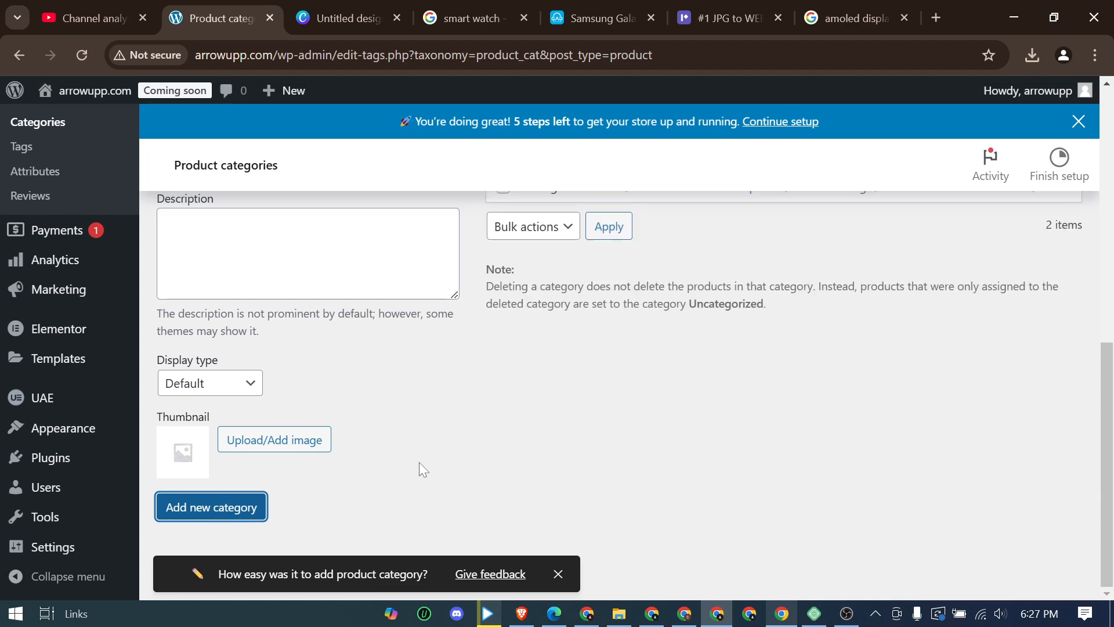
Add a product category named Fashion with no parent category
scroll(419, 462, "up", 6)
scroll(554, 440, "down", 3)
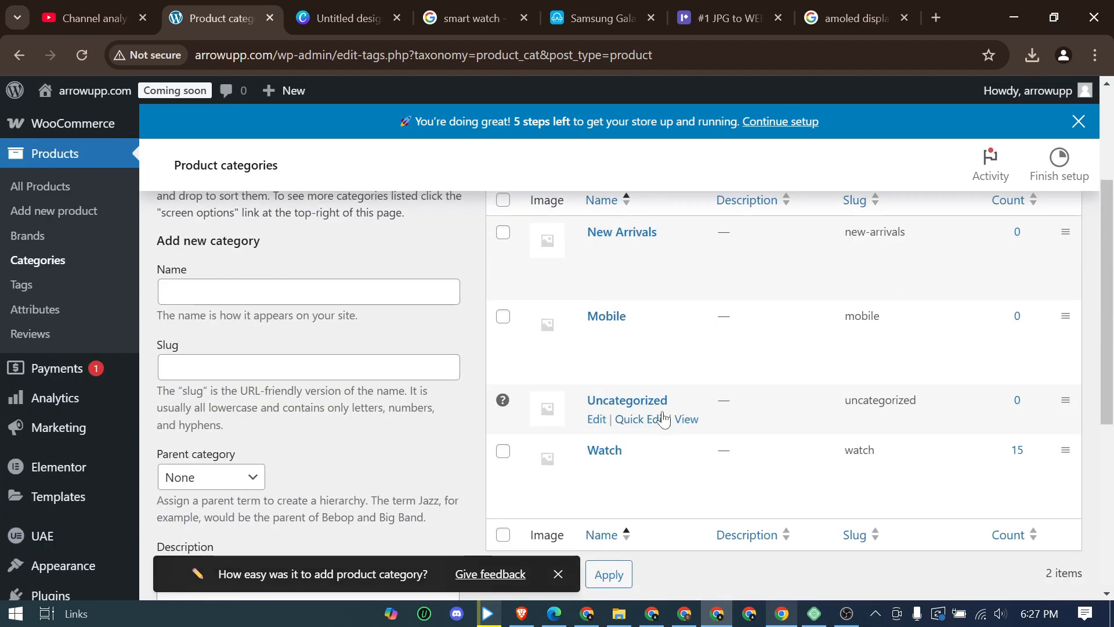
left_click(328, 298)
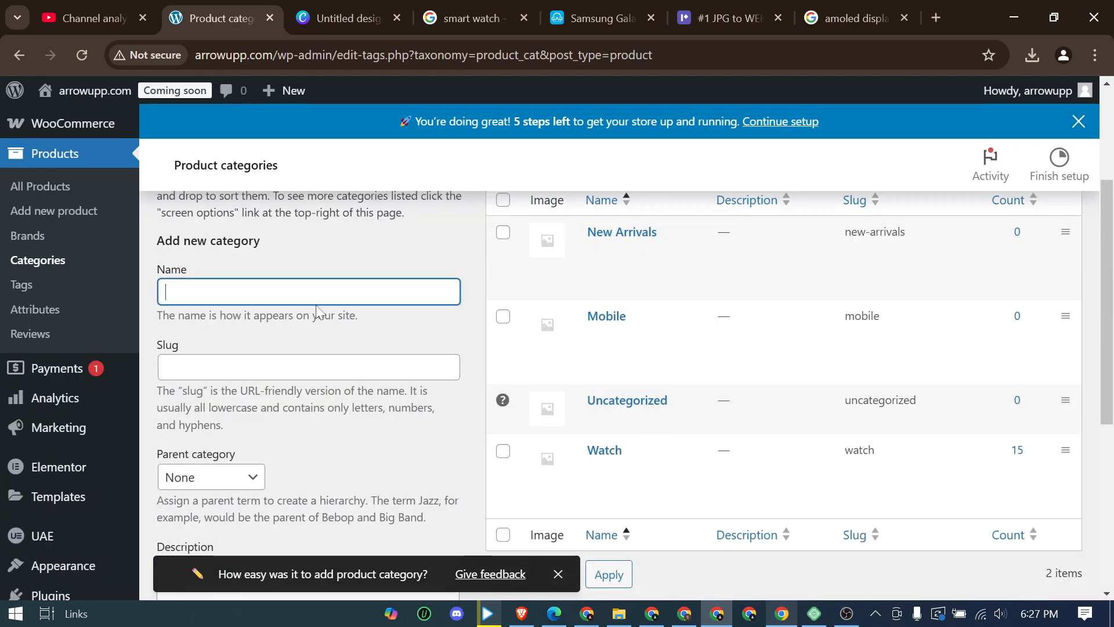
type("Fashion")
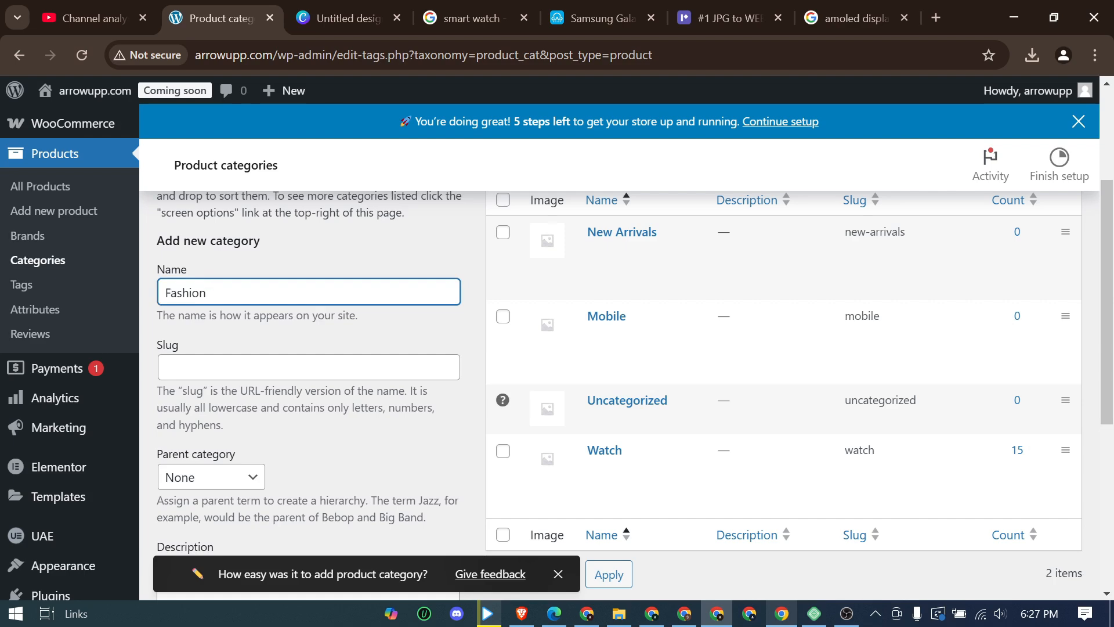
scroll(316, 304, "down", 6)
left_click(219, 514)
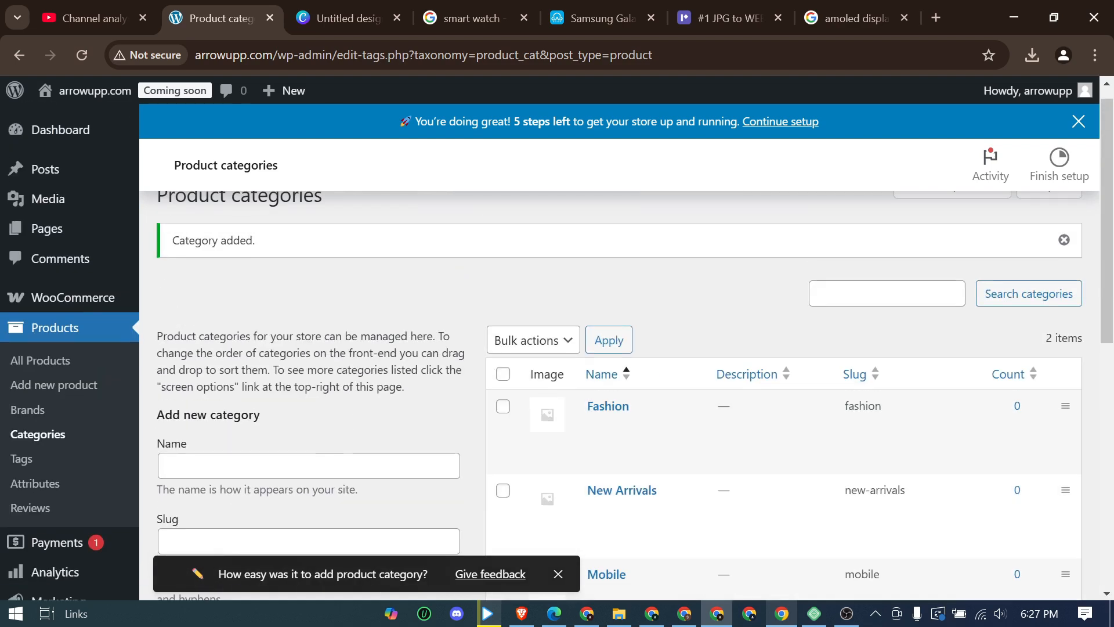
Add a product category named Home Appliance with the default display type
left_click(313, 466)
type("Home Appliance")
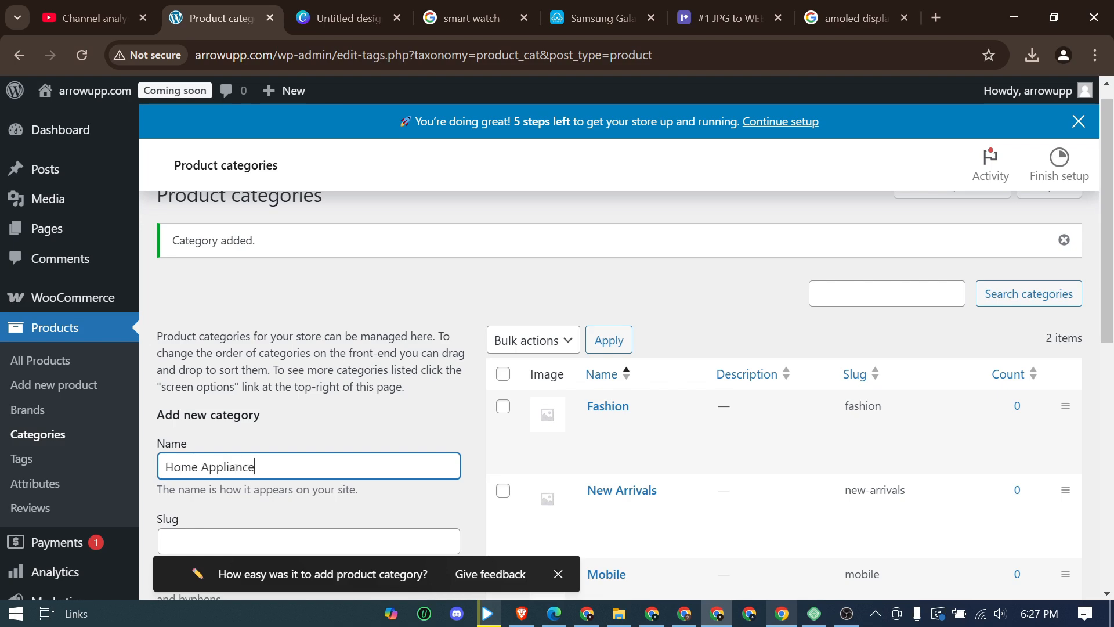
scroll(340, 451, "down", 9)
left_click(223, 507)
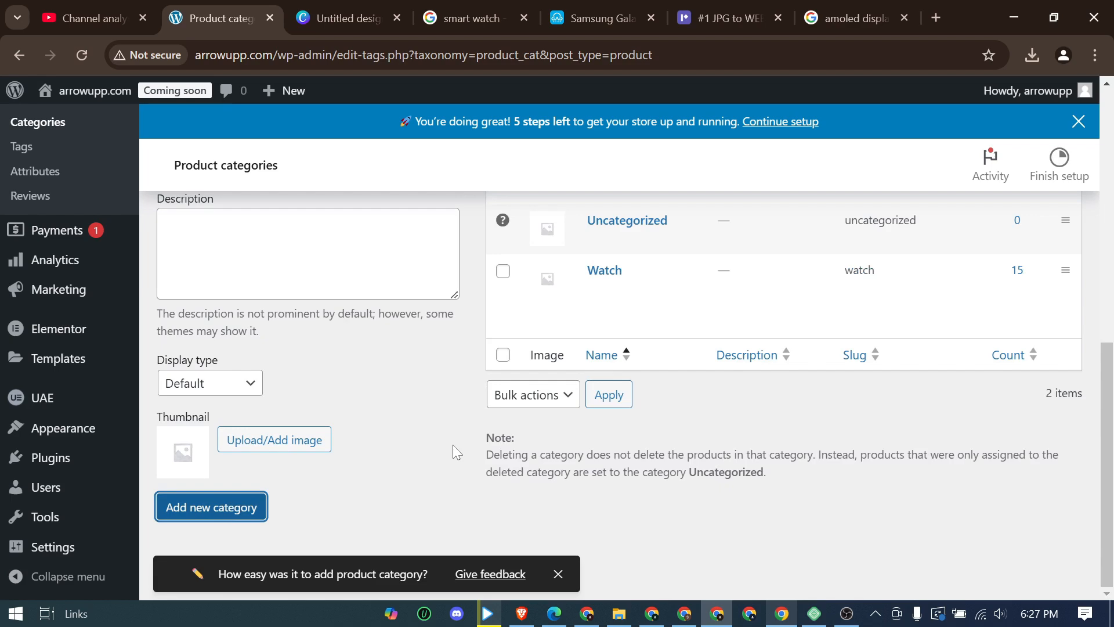
Add a product category named Electronics and check it in the category list
mouse_move(623, 334)
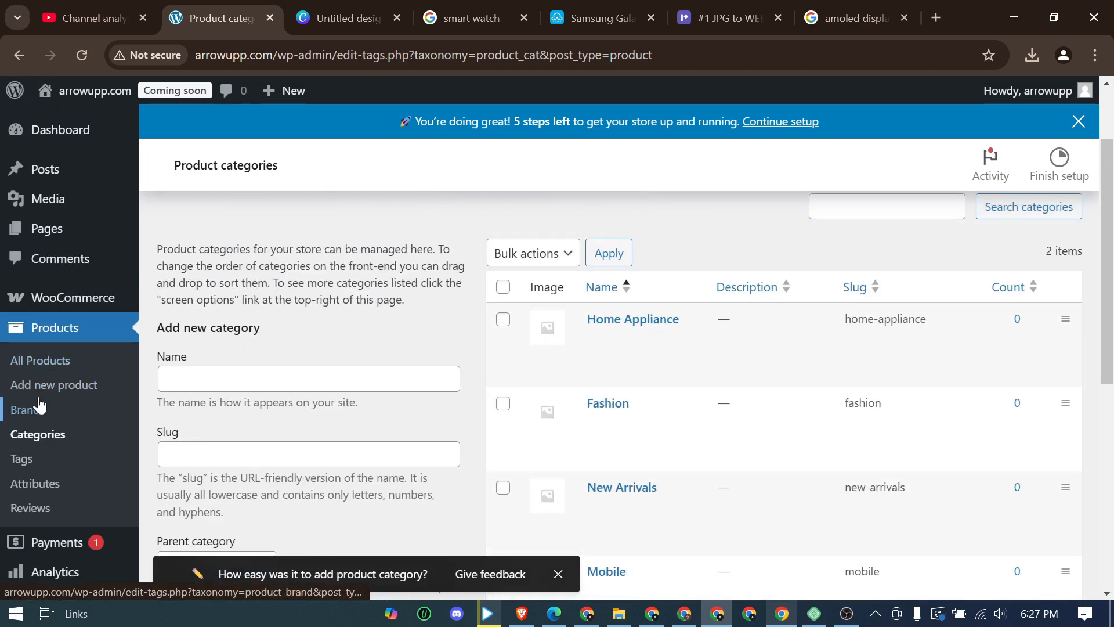
left_click(285, 379)
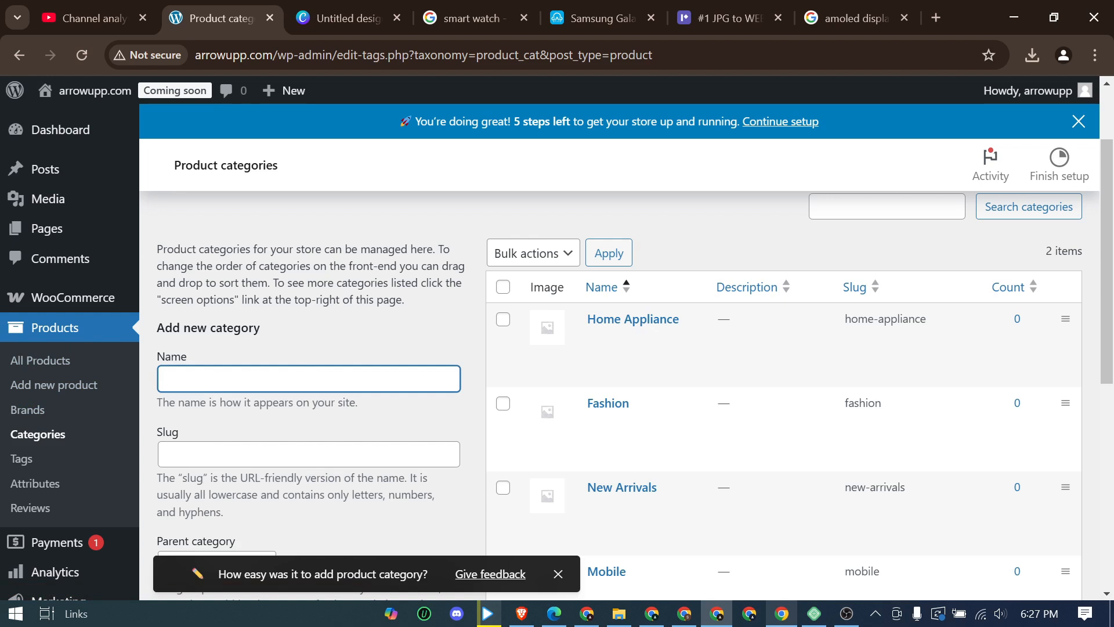
type("Electronics")
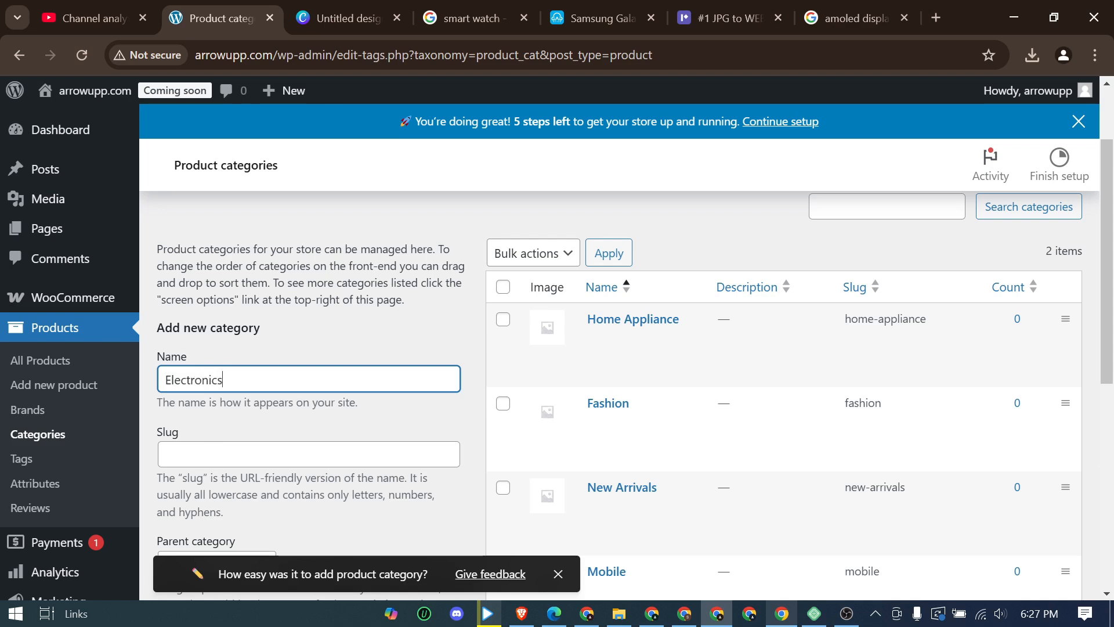
scroll(322, 333, "down", 8)
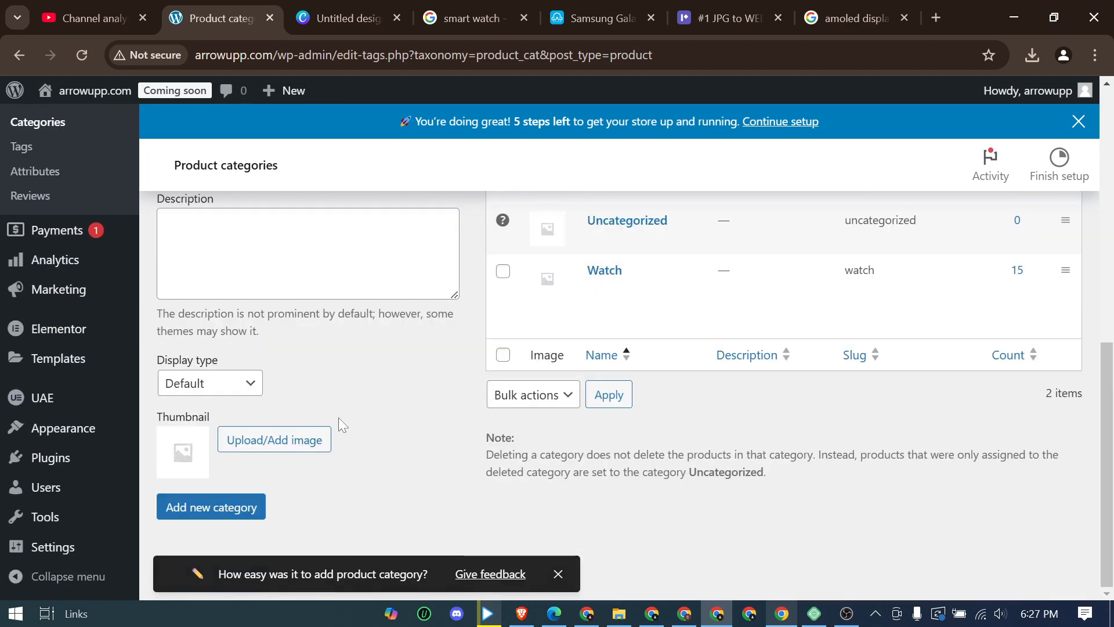
left_click(225, 507)
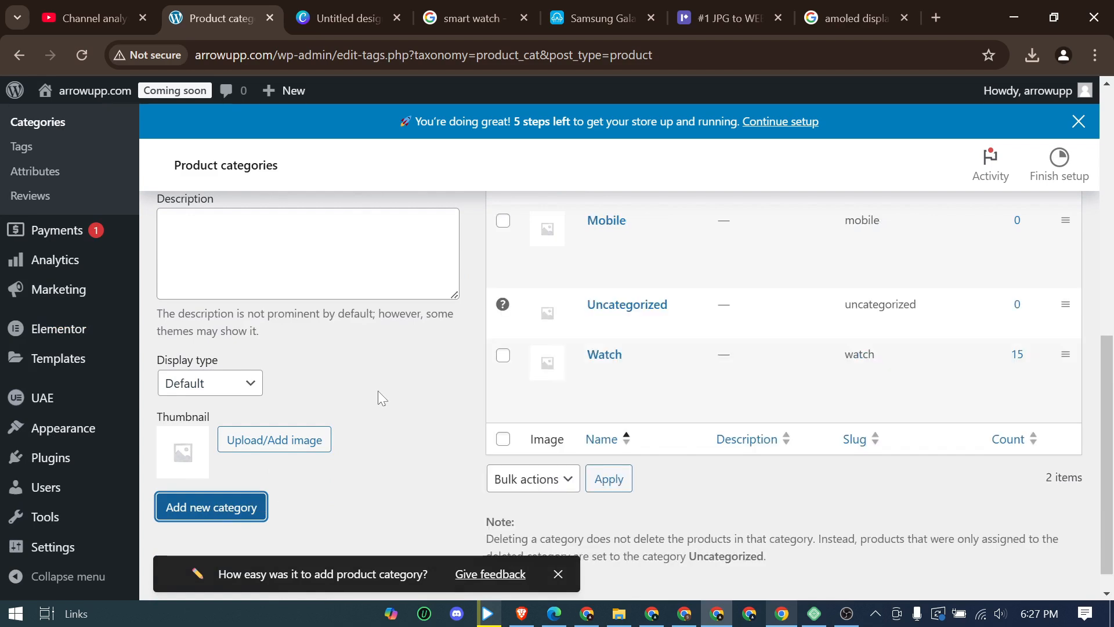
scroll(507, 398, "up", 5)
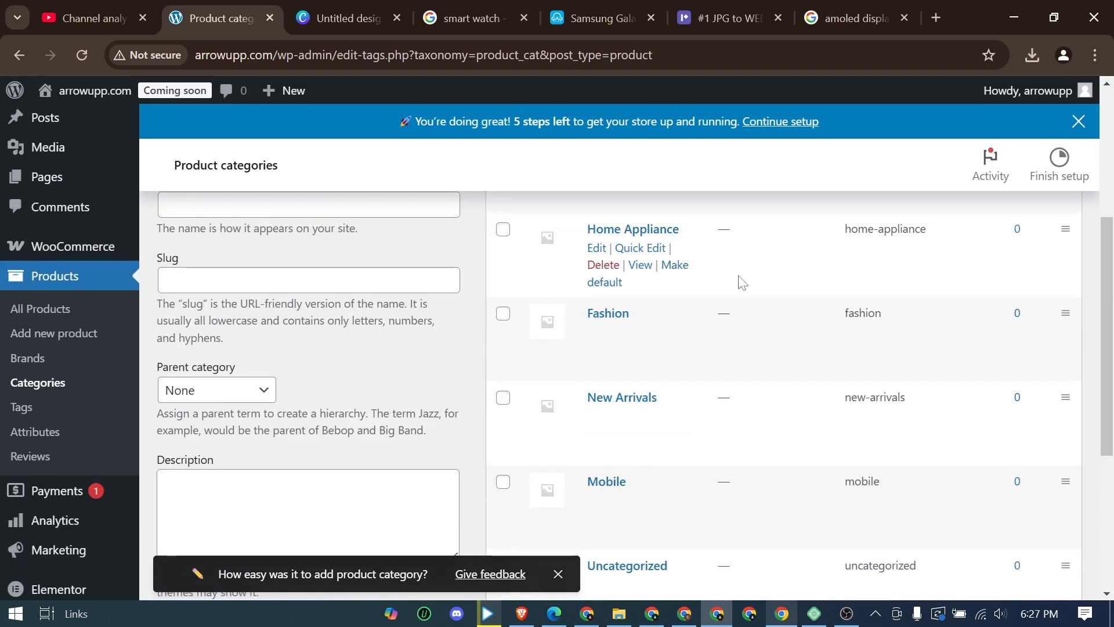
scroll(690, 296, "up", 3)
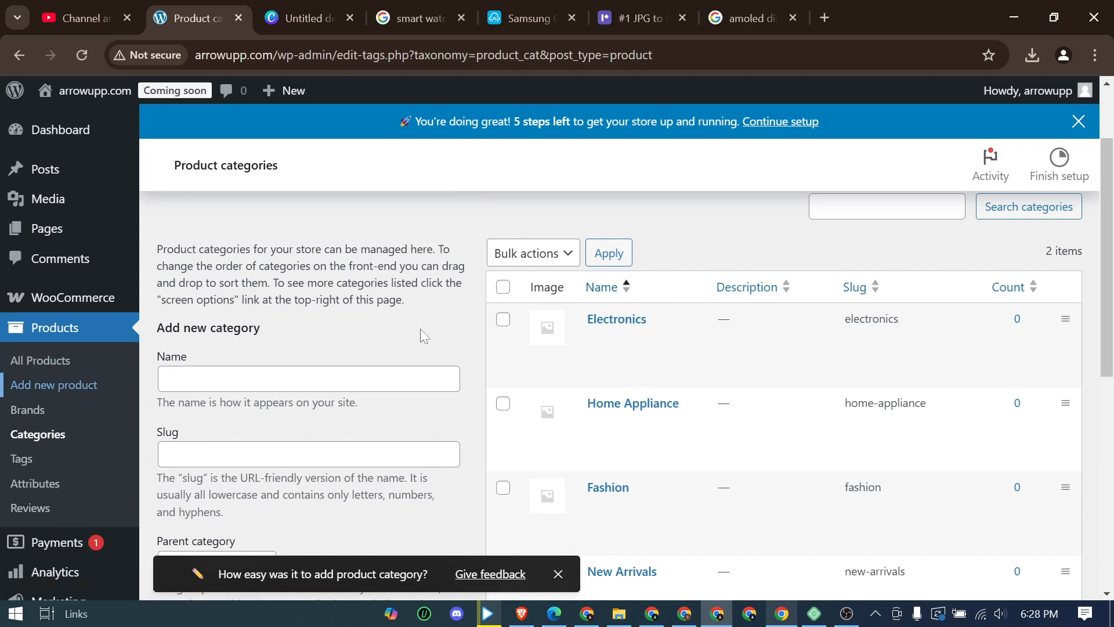
Start a new product and name it Samsung Galaxy Watch 7 AI, copying the name from the Gadstyle product page
left_click(64, 392)
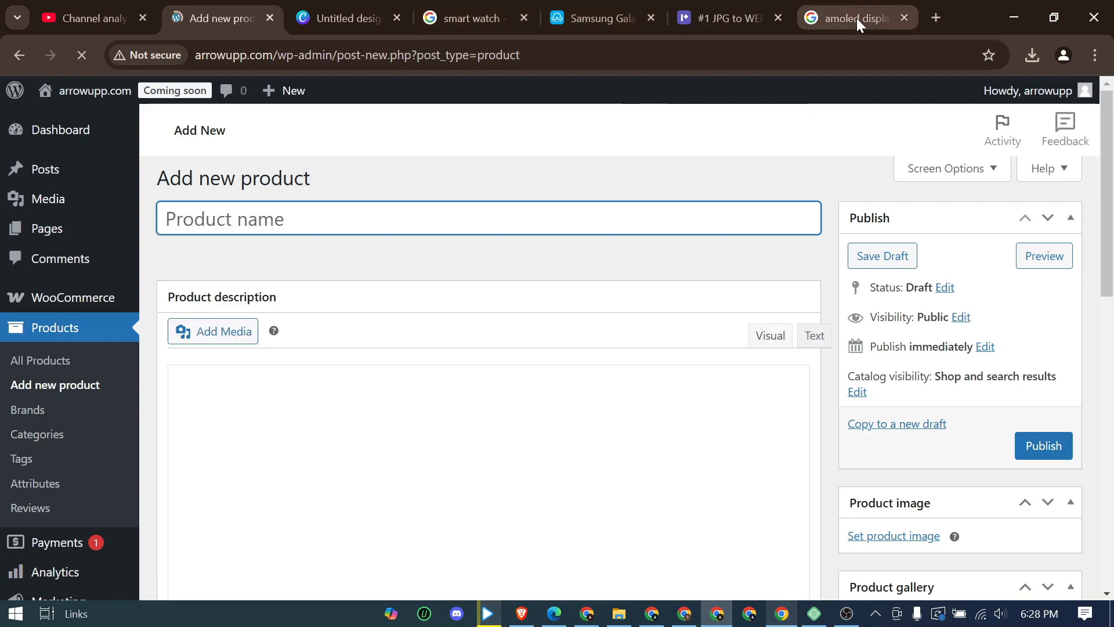
left_click(855, 18)
left_click(730, 18)
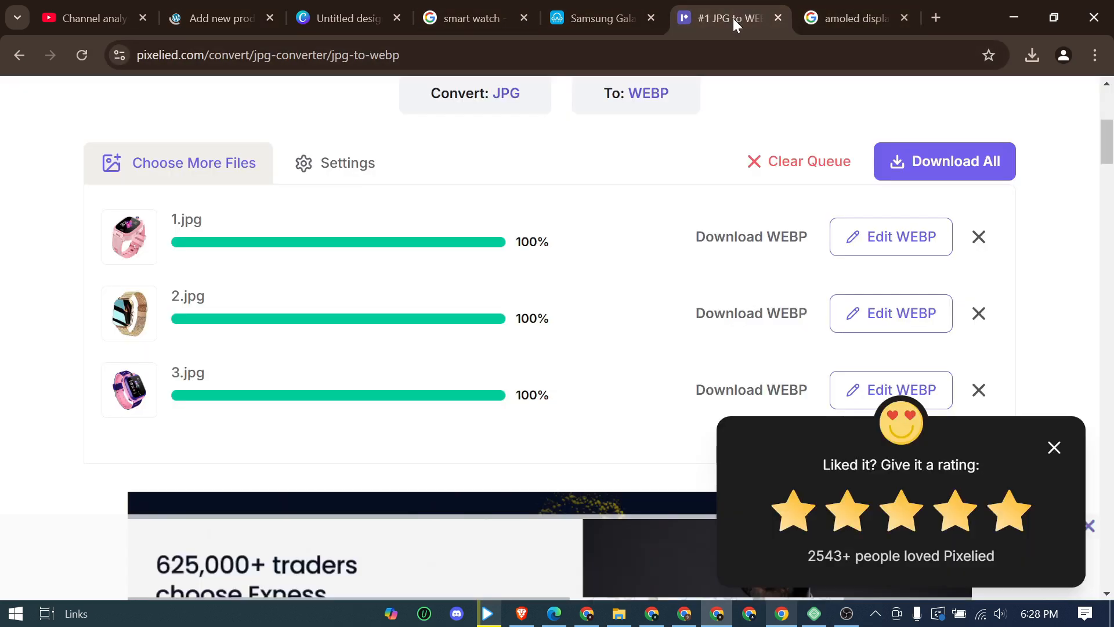
left_click(583, 13)
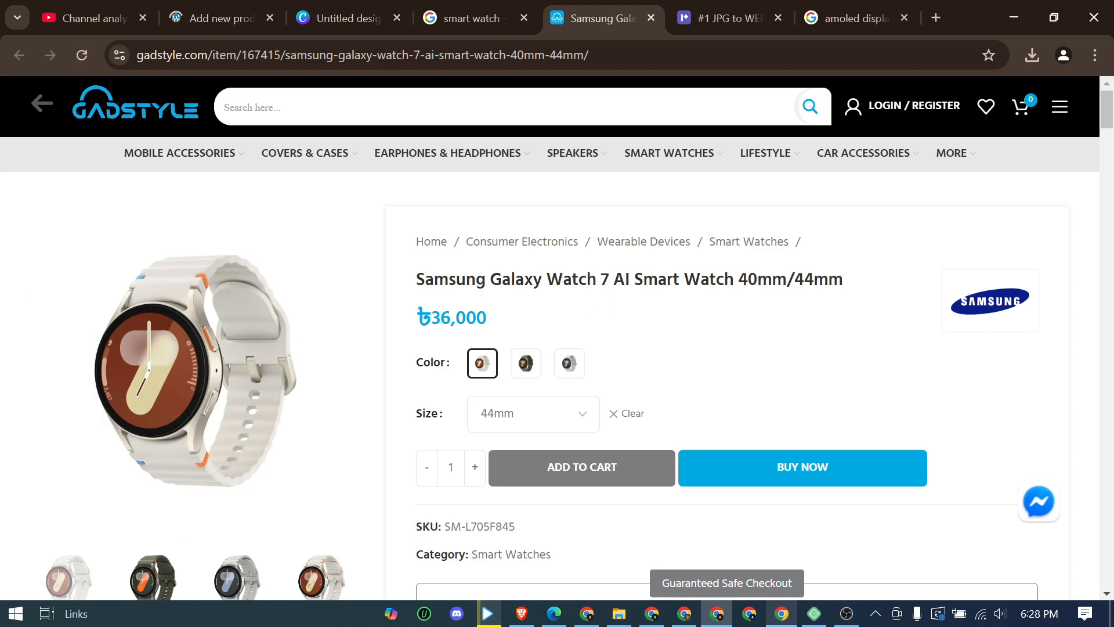
left_click_drag(416, 279, 629, 279)
key("ctrl+c")
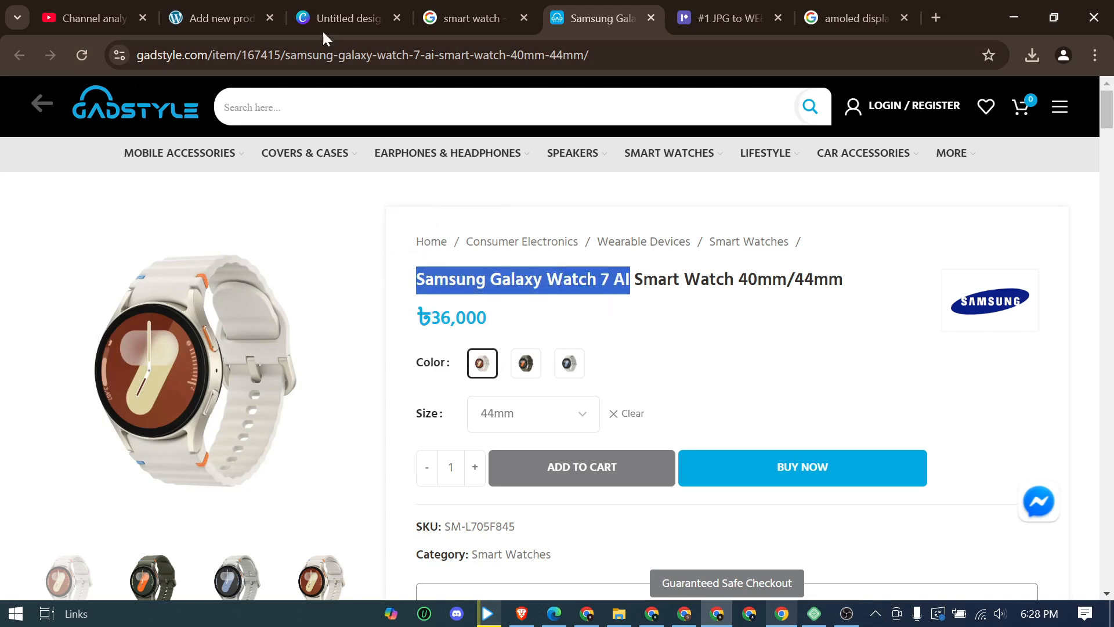
left_click(367, 22)
left_click(225, 20)
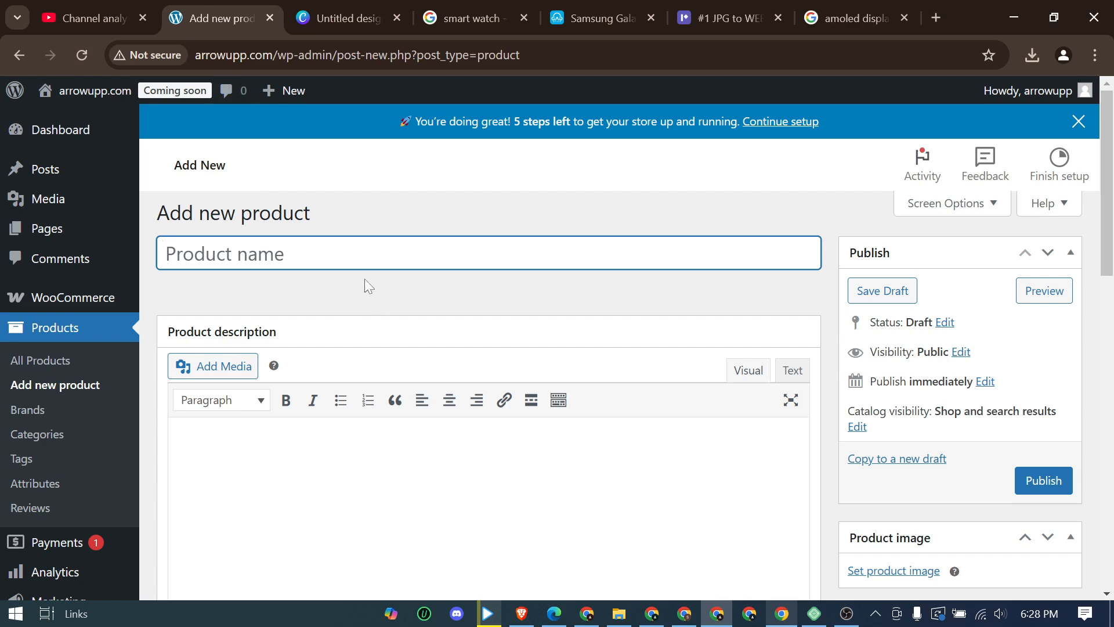
key("ctrl+v")
key("Tab")
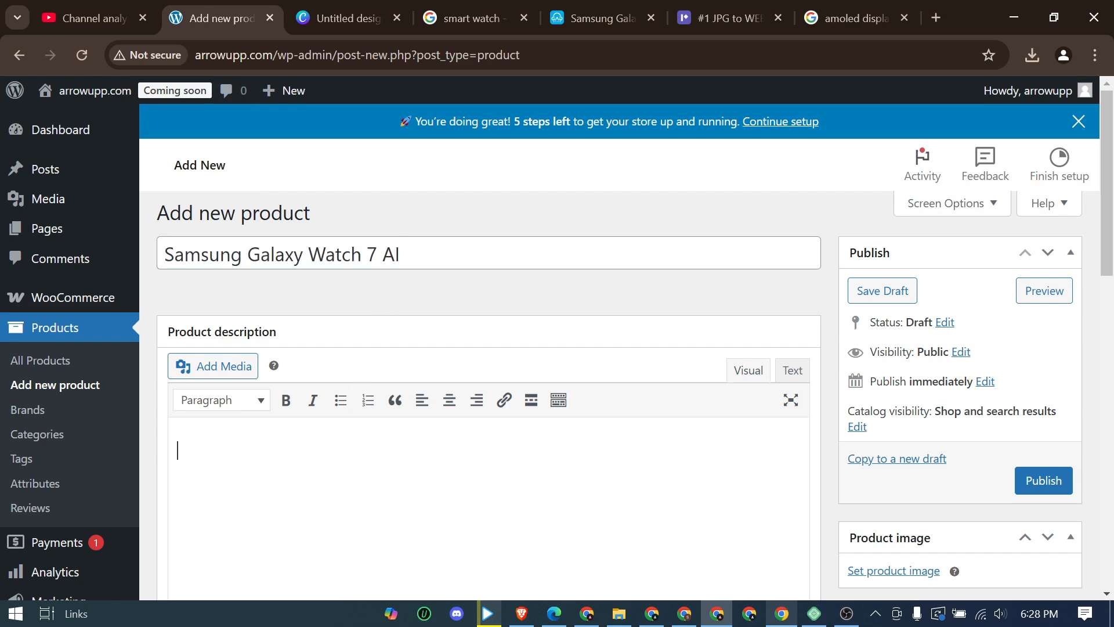
Copy the feature bullet list from the Gadstyle watch page and paste it as the new product's description
left_click(586, 19)
scroll(441, 425, "down", 10)
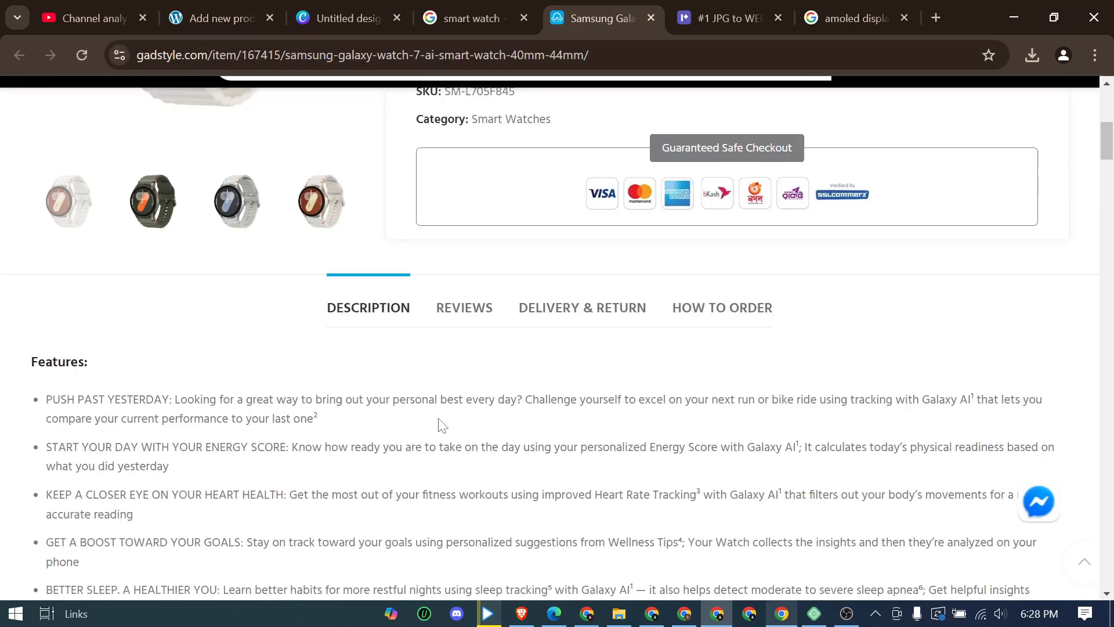
left_click_drag(199, 537, 35, 231)
left_click(331, 14)
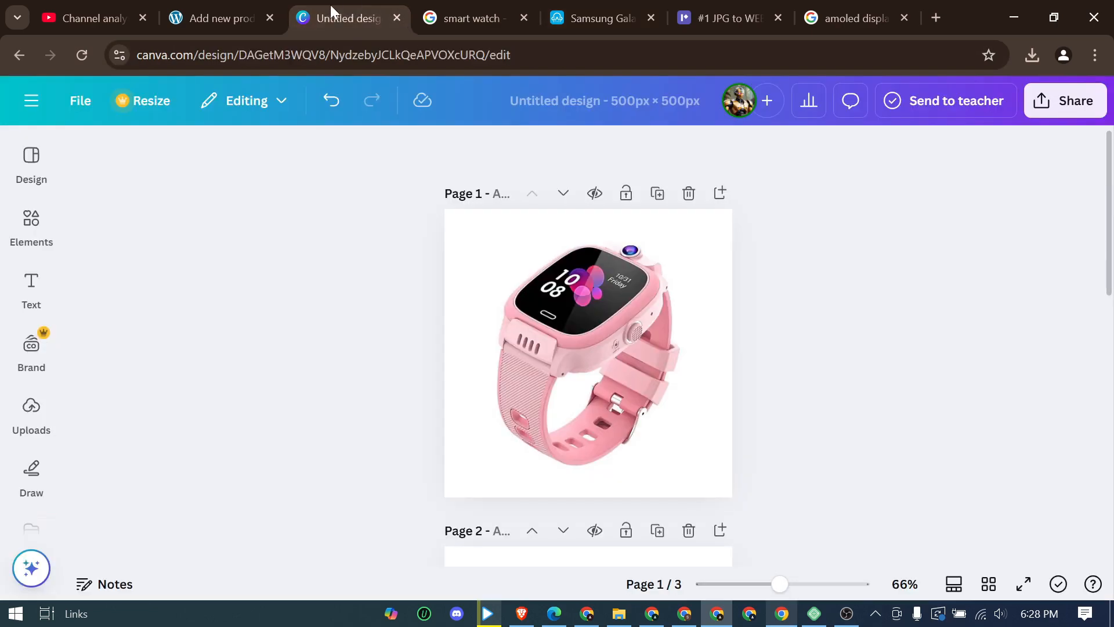
left_click(182, 15)
key("ctrl+v")
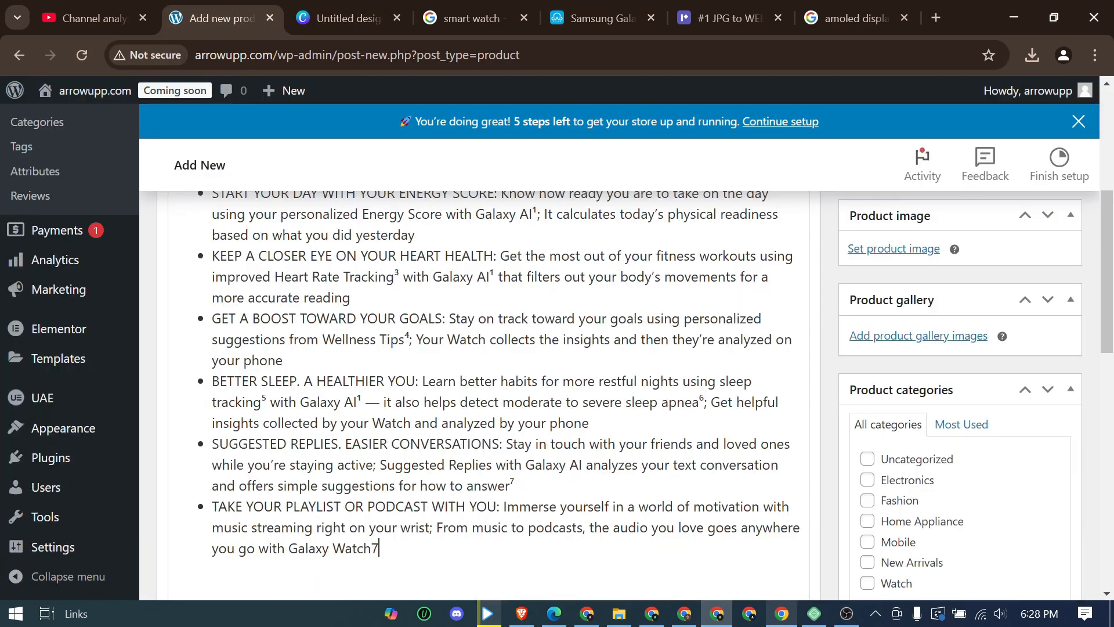
Write the short description as "Features:" followed by the bullets Ammoled display, water resistance and 2 years warranty
scroll(488, 406, "down", 5)
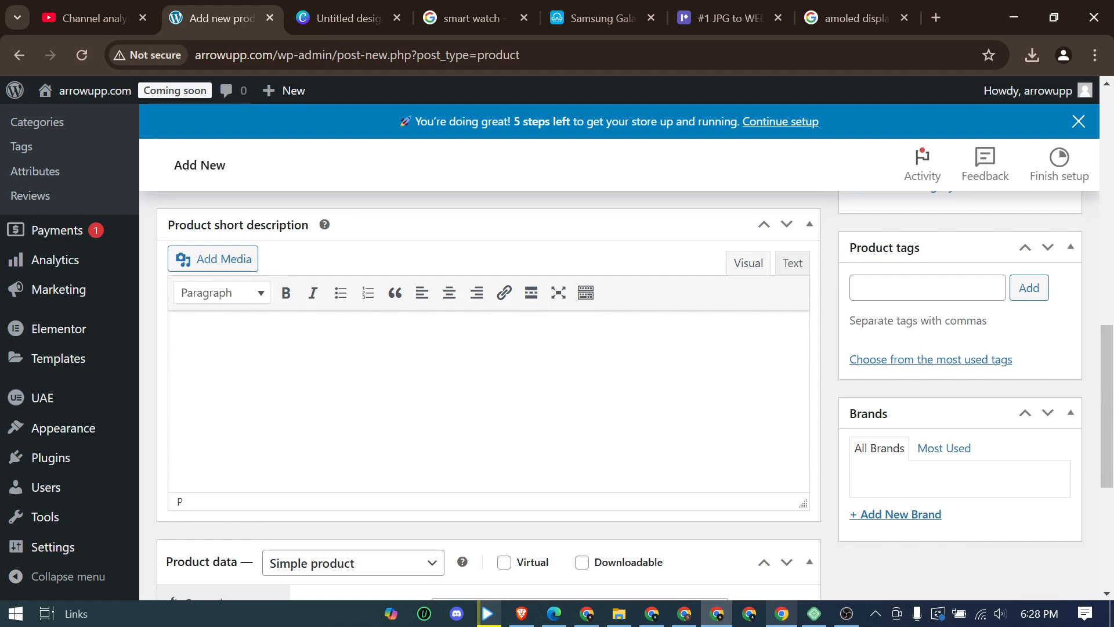
type("atures:")
key("Return")
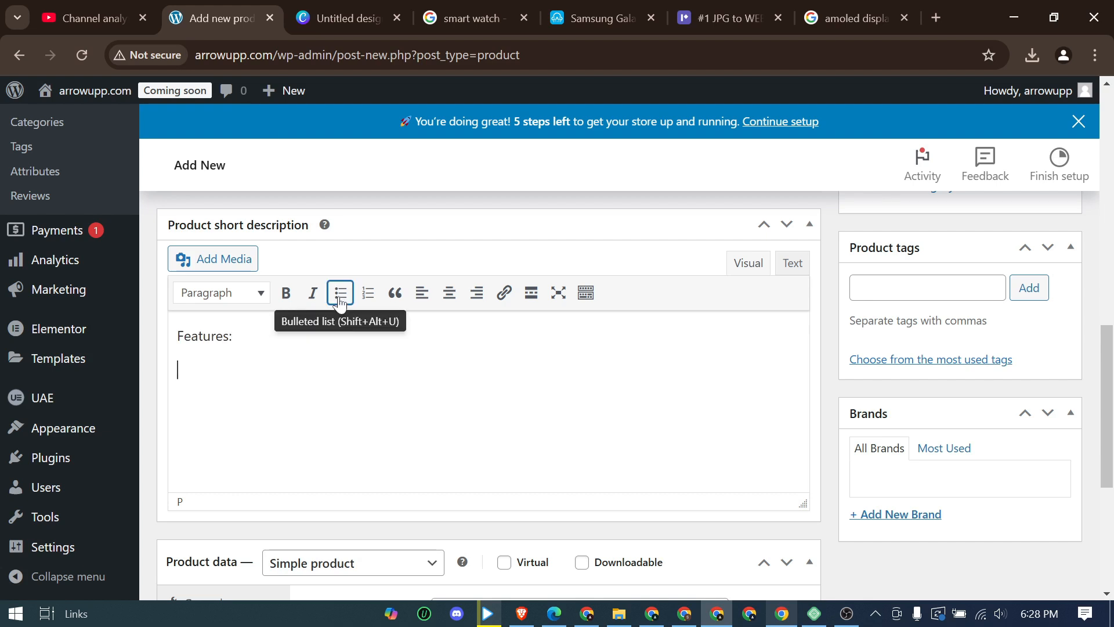
left_click(341, 292)
type("Ammo")
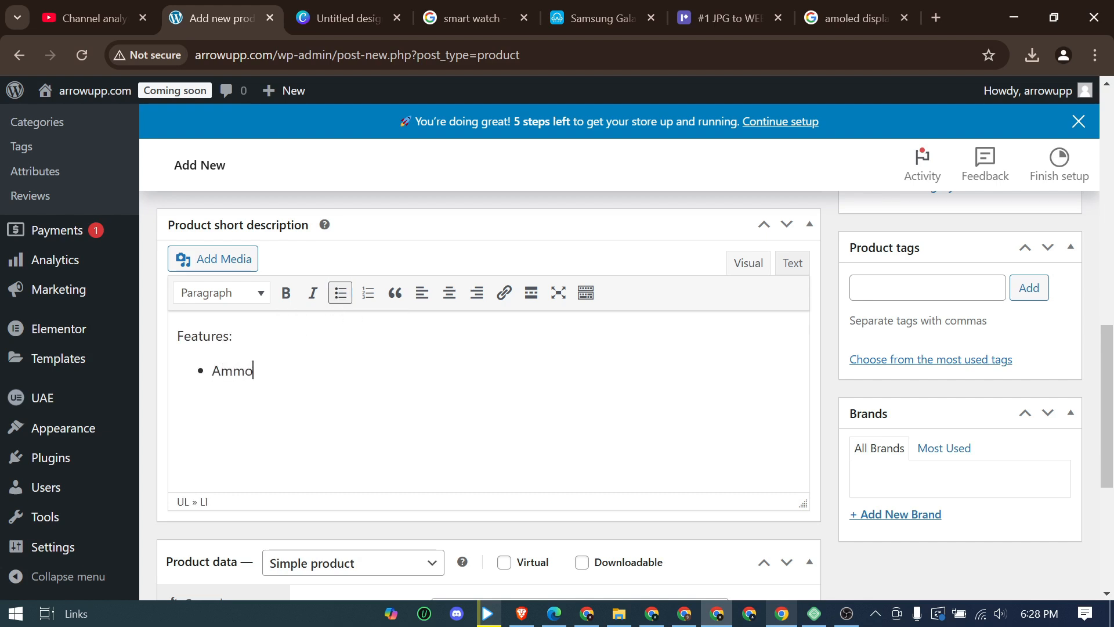
type("led display ")
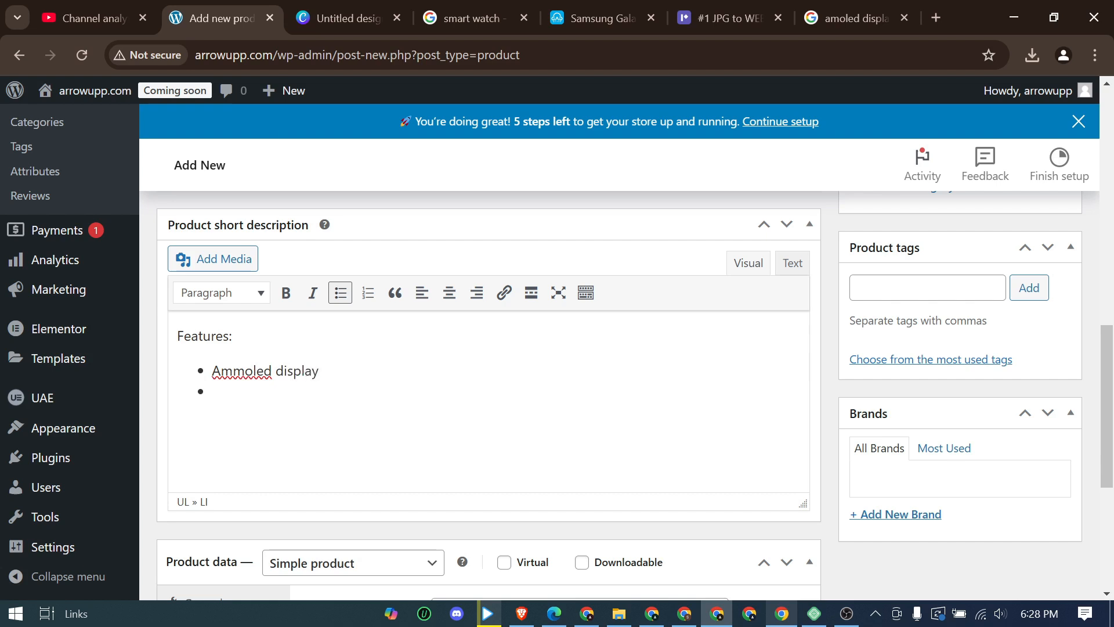
type("water resistance")
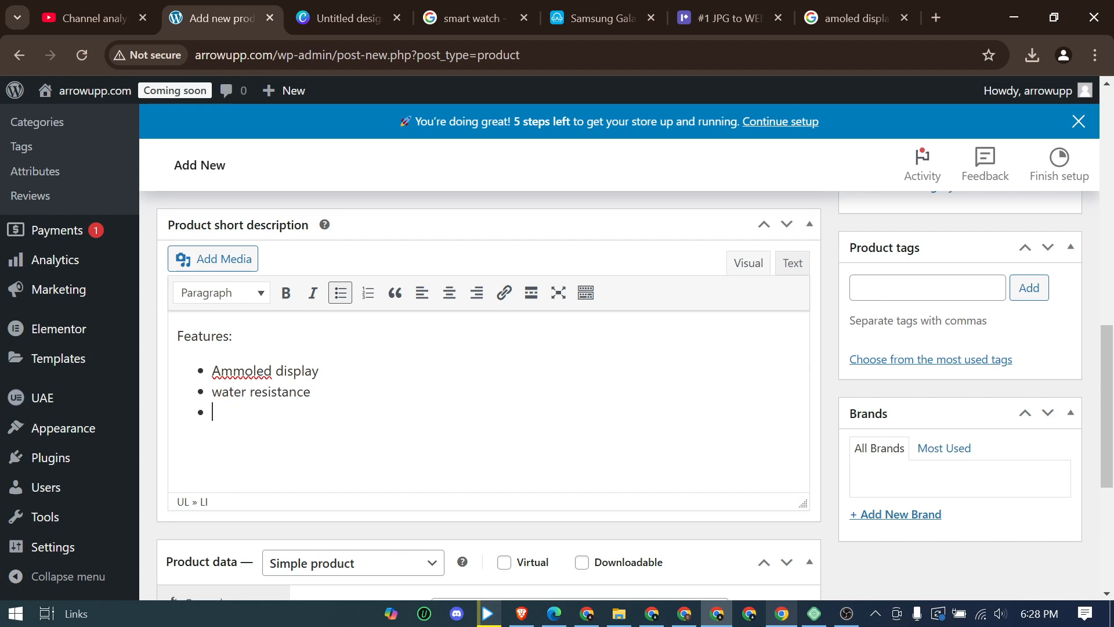
type("years warranty")
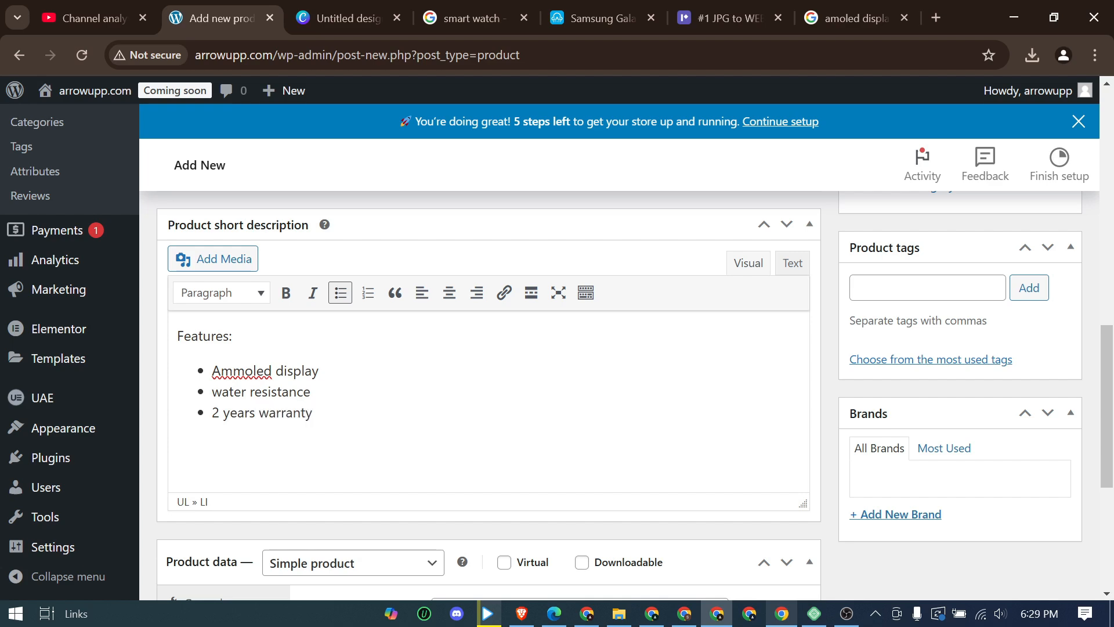
Set the gold mesh-band watch picture from the media library as the product image
scroll(522, 429, "down", 3)
scroll(604, 406, "up", 15)
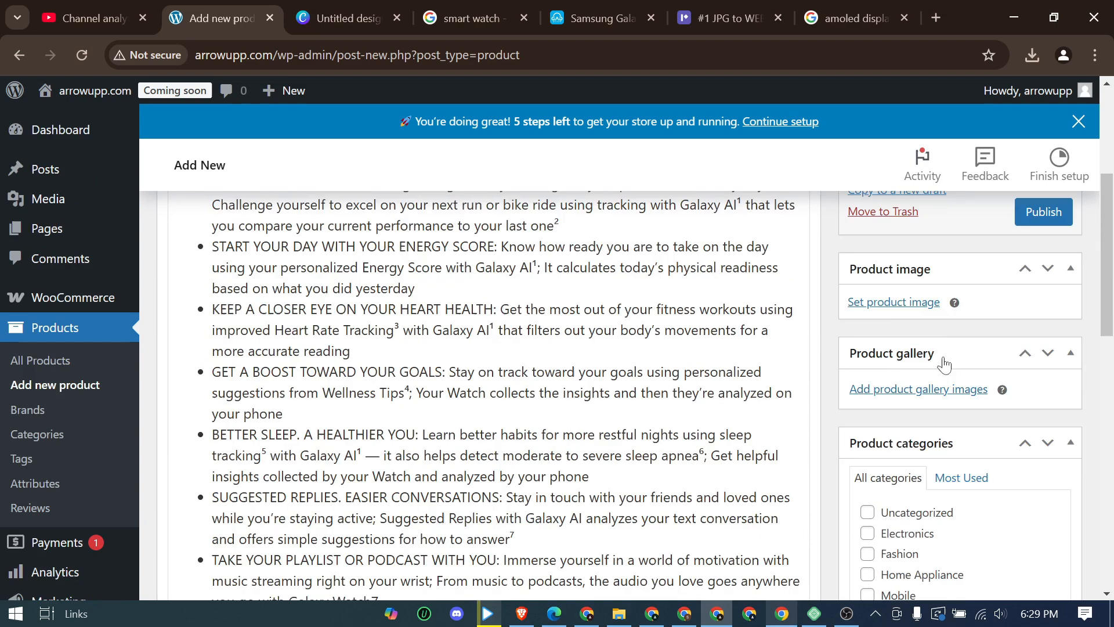
scroll(944, 363, "up", 5)
scroll(940, 429, "down", 5)
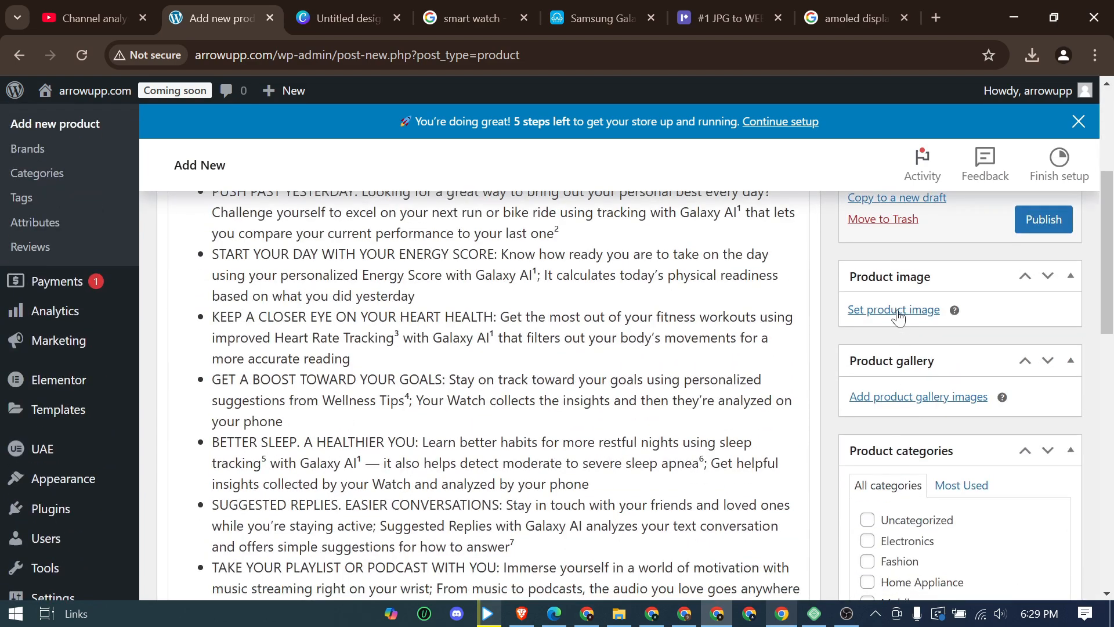
left_click(892, 240)
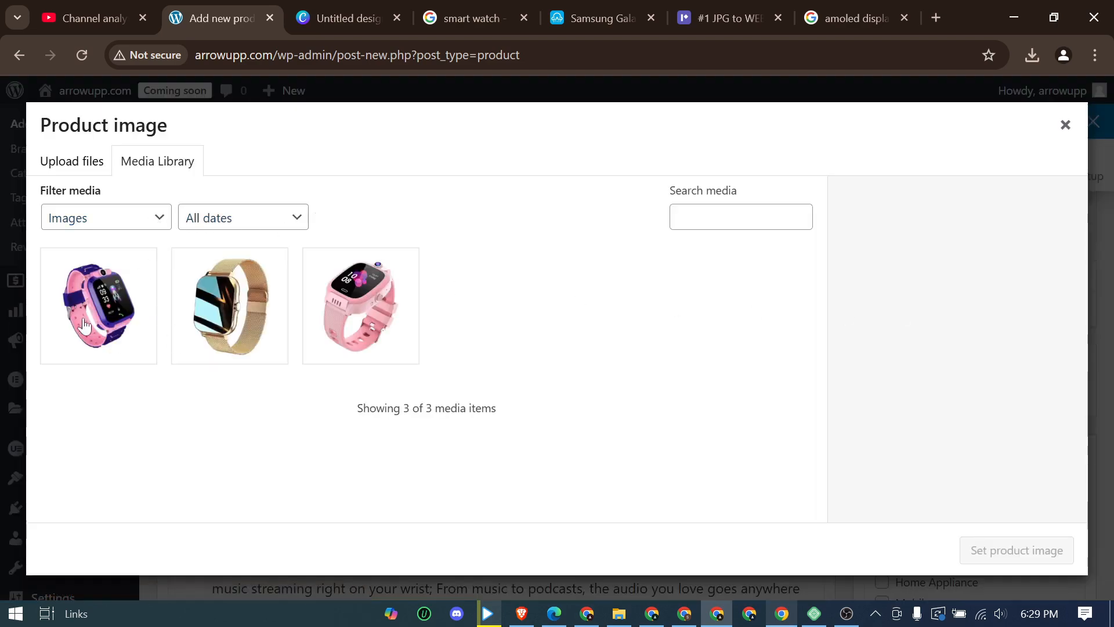
left_click(254, 314)
left_click(1009, 557)
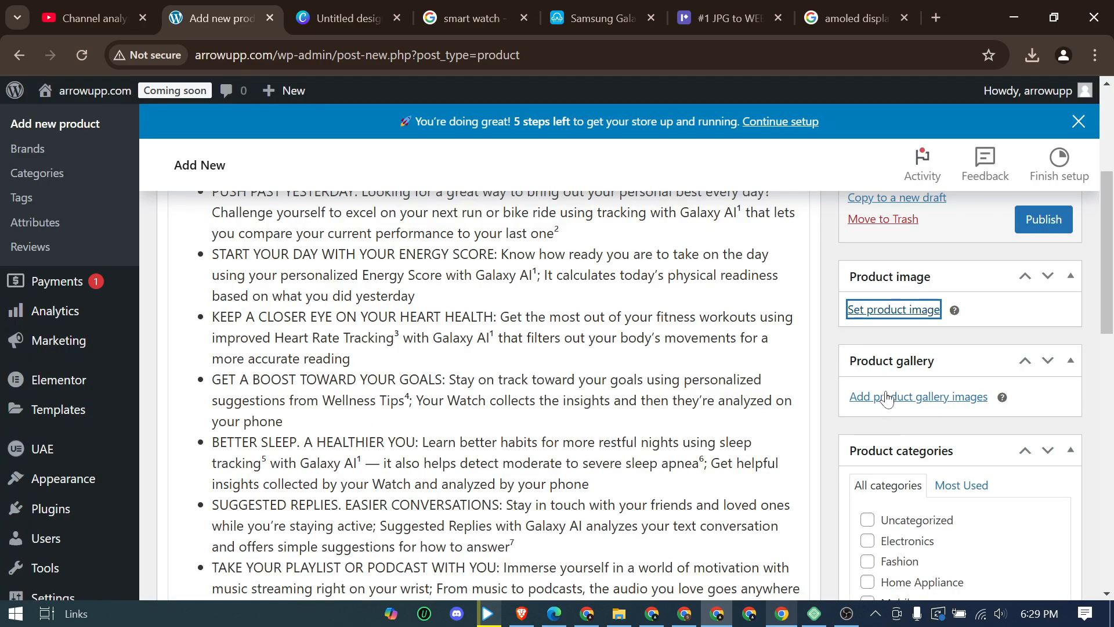
Add the all-pink watch and the purple-and-pink watch pictures to the product gallery
scroll(910, 377, "down", 4)
left_click(905, 326)
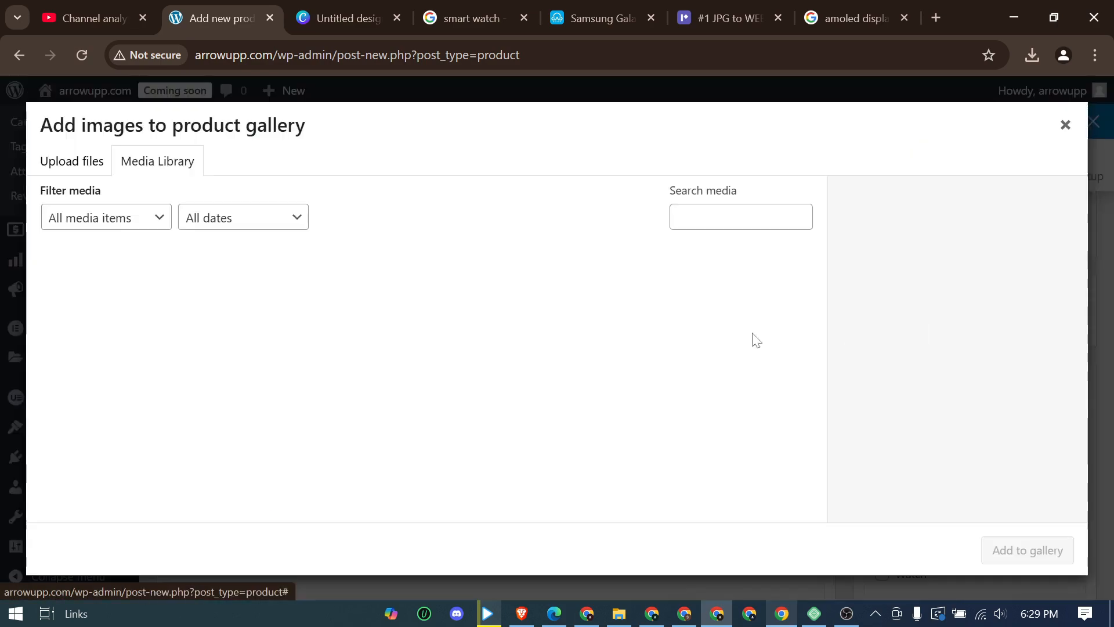
left_click(355, 293)
left_click(87, 310)
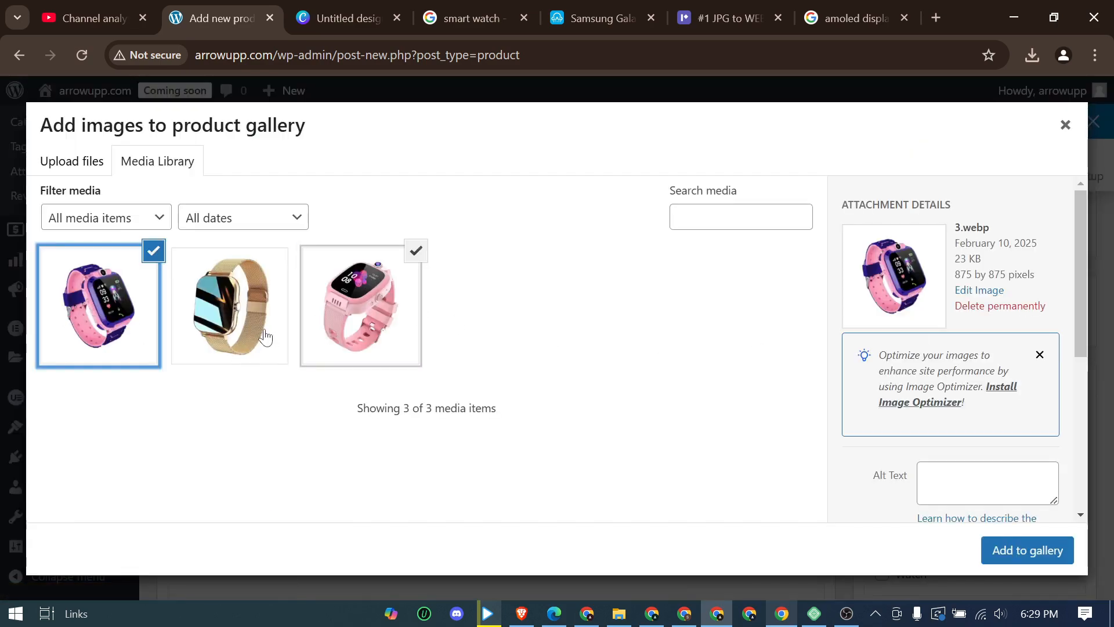
left_click(1028, 554)
Assign the product to the New Arrivals and Watch categories and add the tags watch, smart watch and smart
scroll(969, 460, "down", 4)
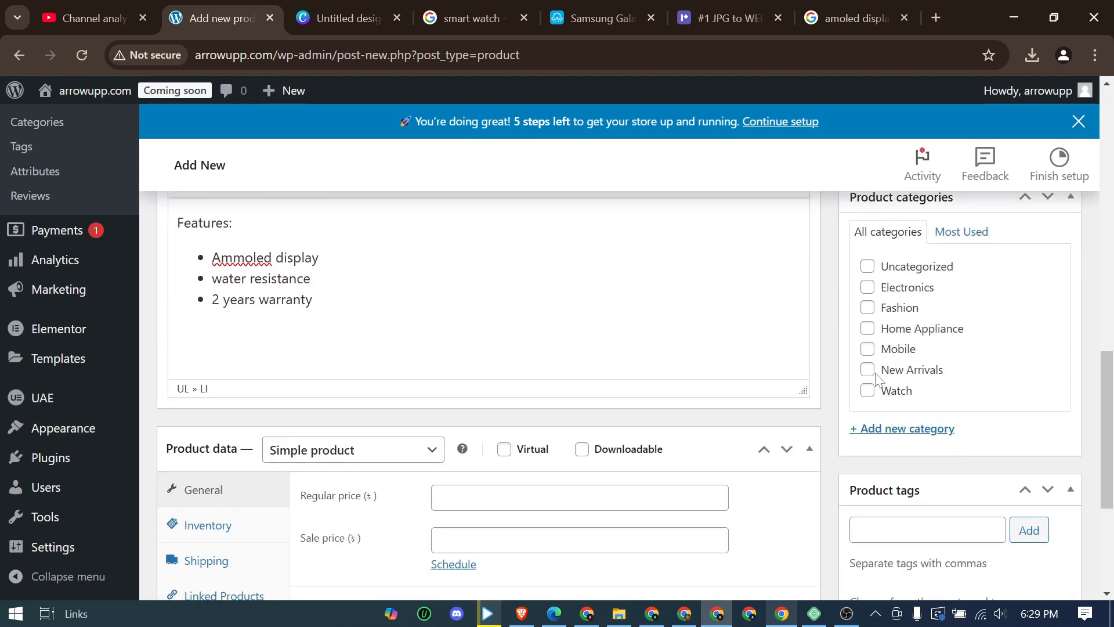
left_click(867, 371)
scroll(916, 386, "down", 3)
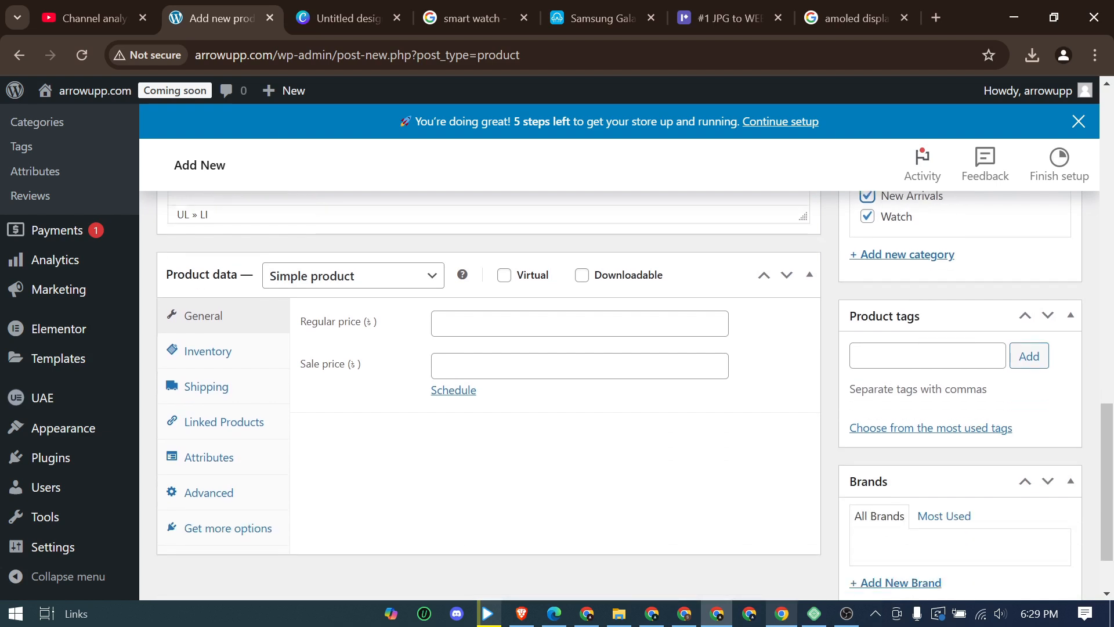
left_click(927, 356)
type("wat")
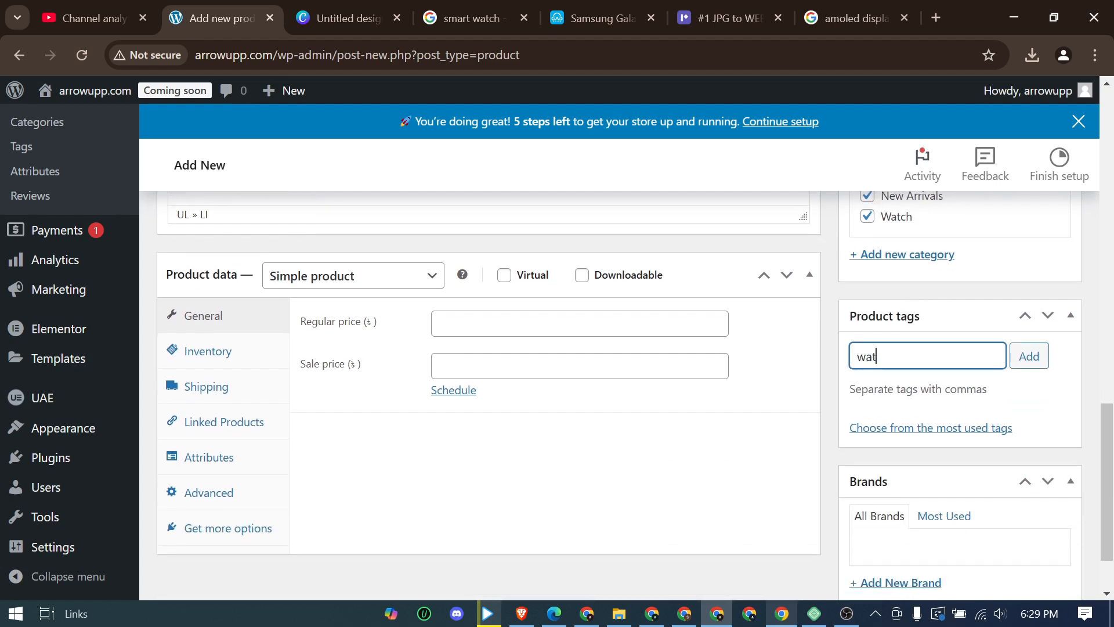
type("ch, sma")
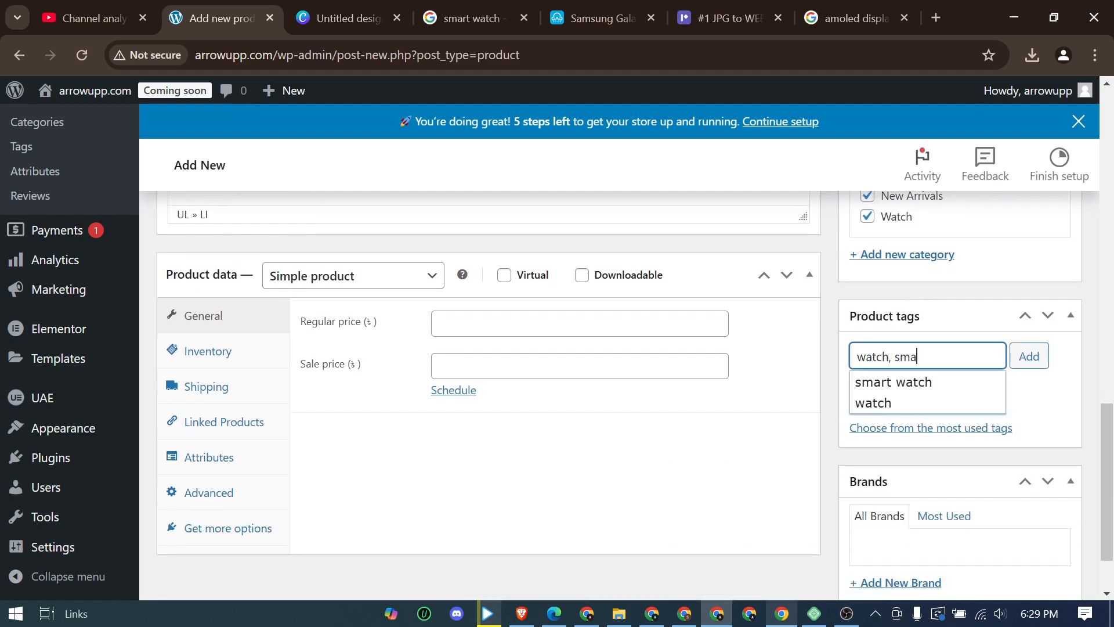
type("rt watch")
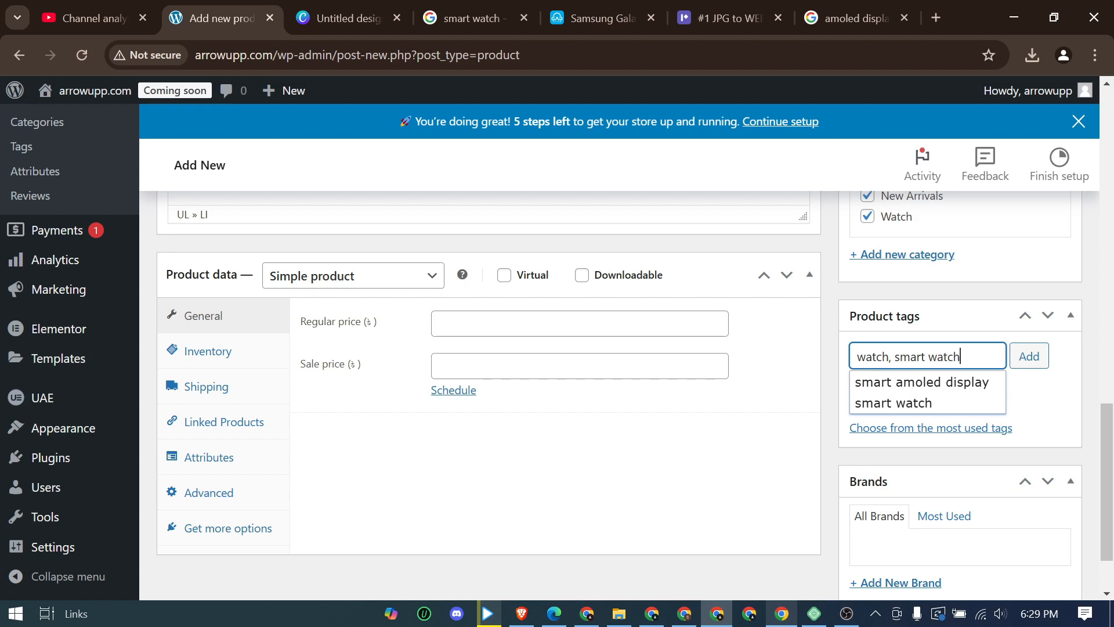
type(", smart")
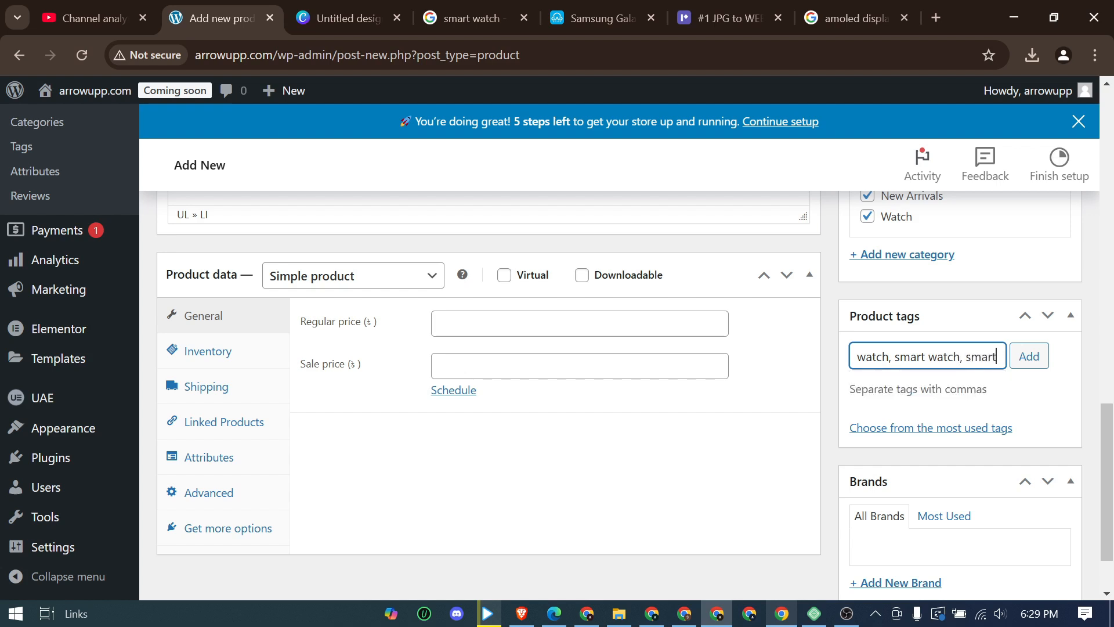
left_click(1032, 357)
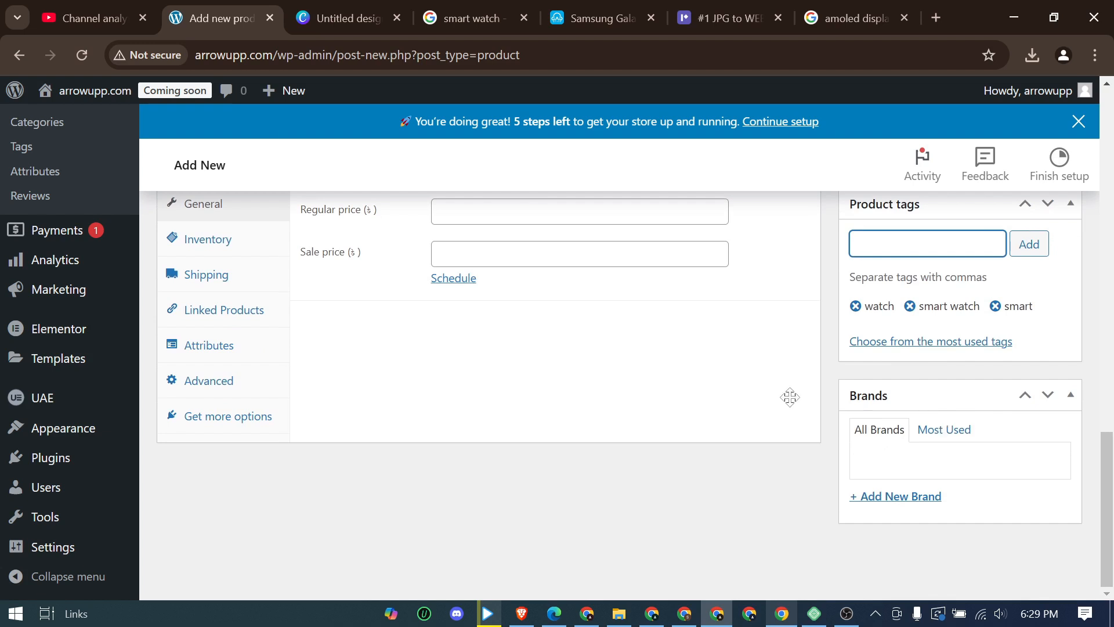
Set the product's regular price to 2400
scroll(558, 348, "up", 3)
left_click(579, 386)
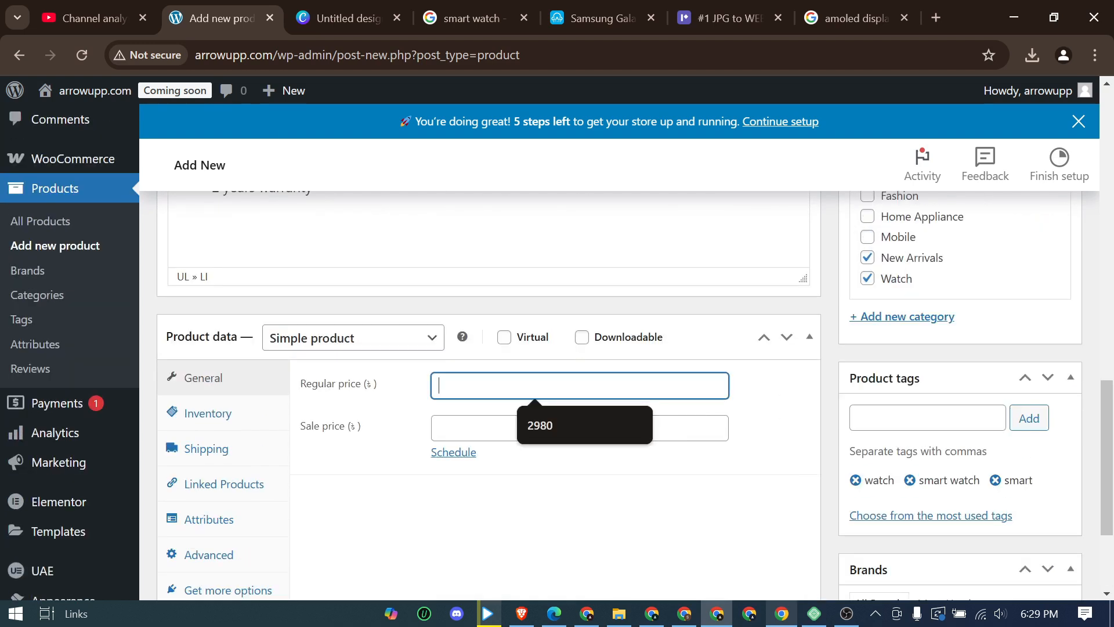
type("2400")
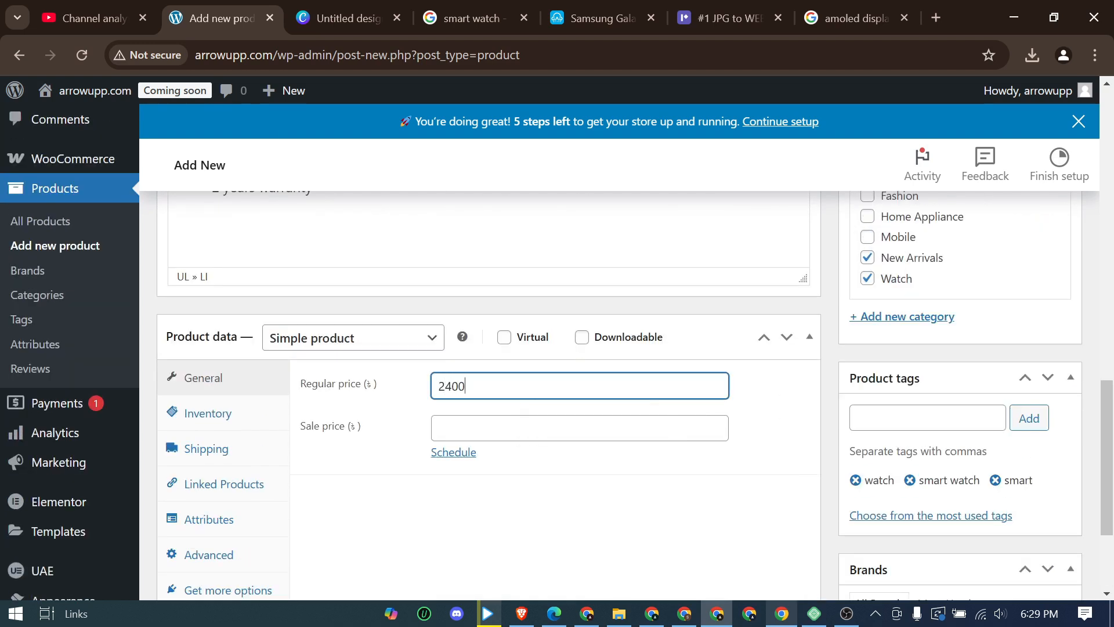
left_click(619, 506)
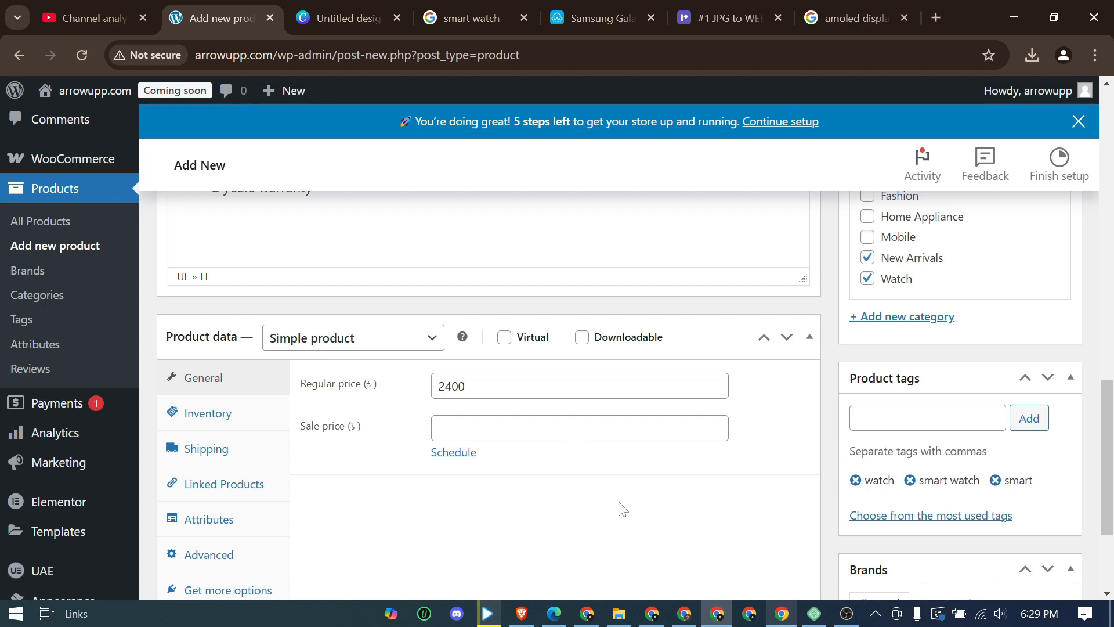
Publish the Samsung Galaxy Watch 7 AI product and open a preview of its store page
scroll(539, 454, "down", 3)
scroll(739, 411, "up", 15)
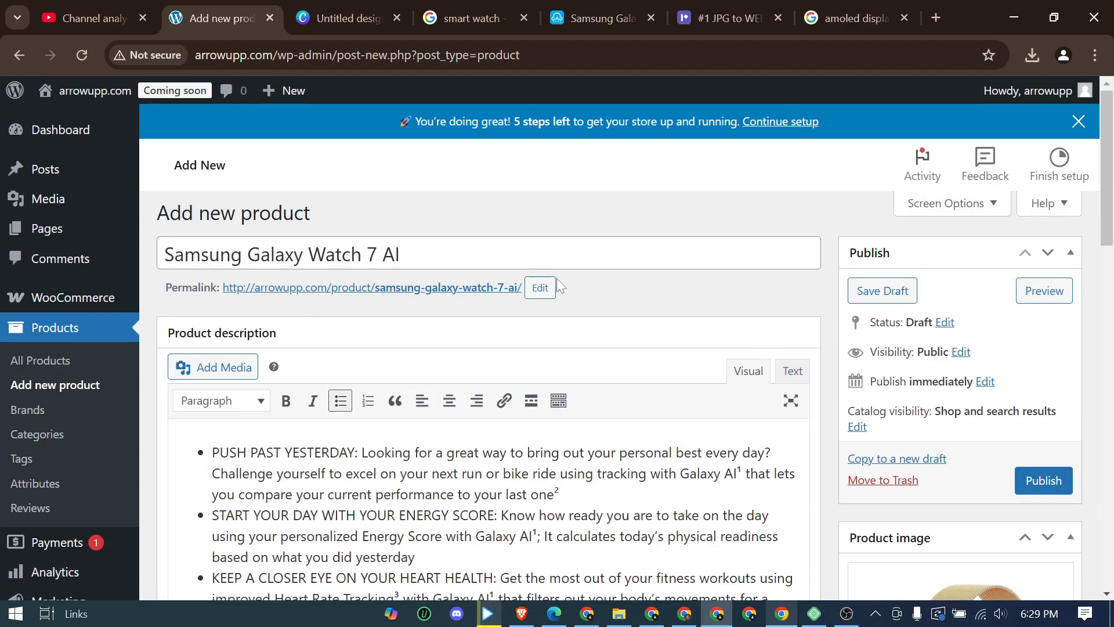
left_click(1052, 480)
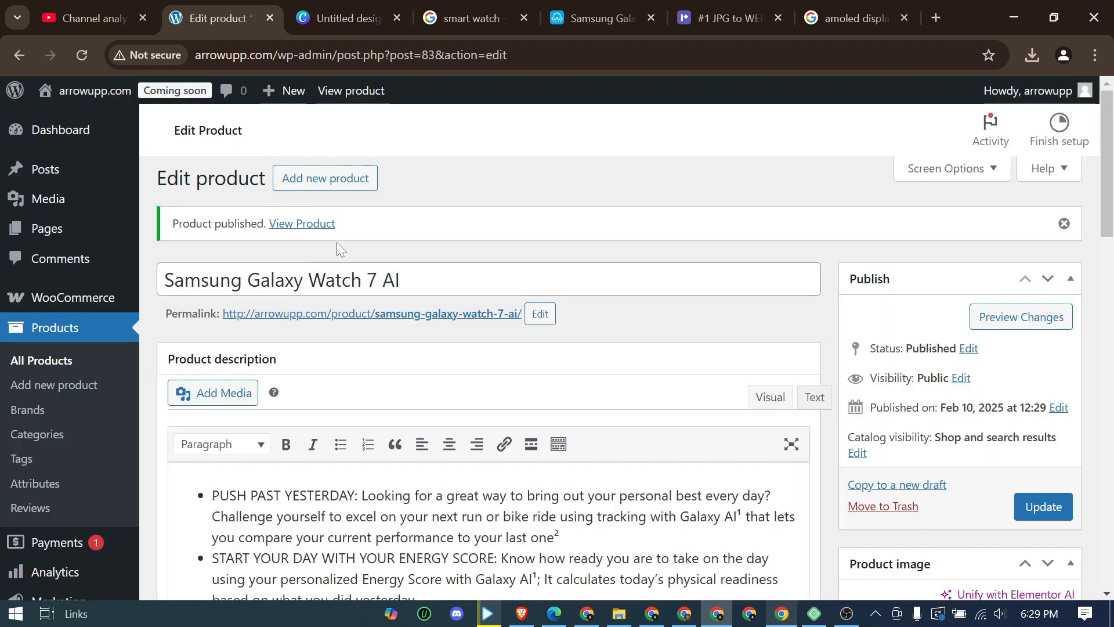
scroll(337, 242, "down", 5)
scroll(416, 296, "up", 5)
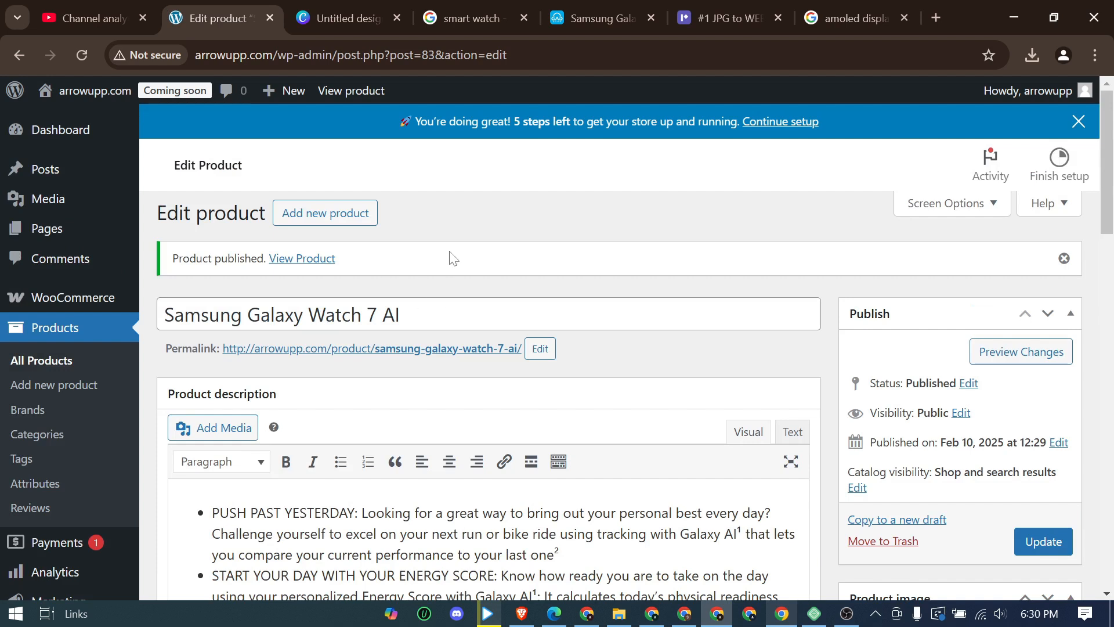
left_click(1026, 358)
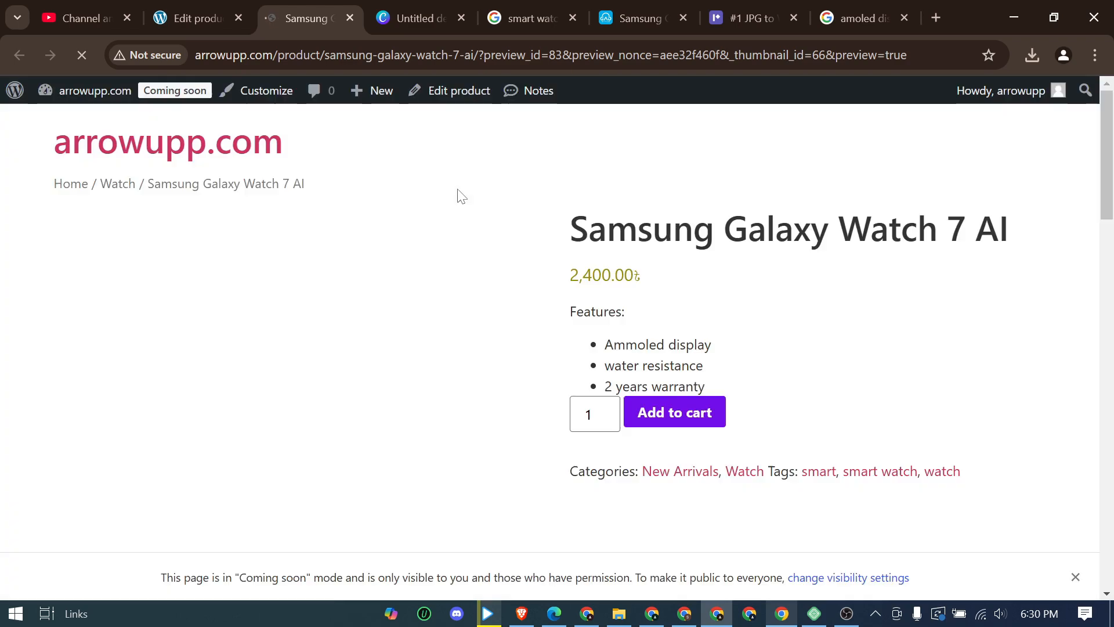
Examine the Samsung Galaxy Watch 7 AI store page, including its gallery pictures, description and related products, and close the preview
scroll(678, 285, "down", 5)
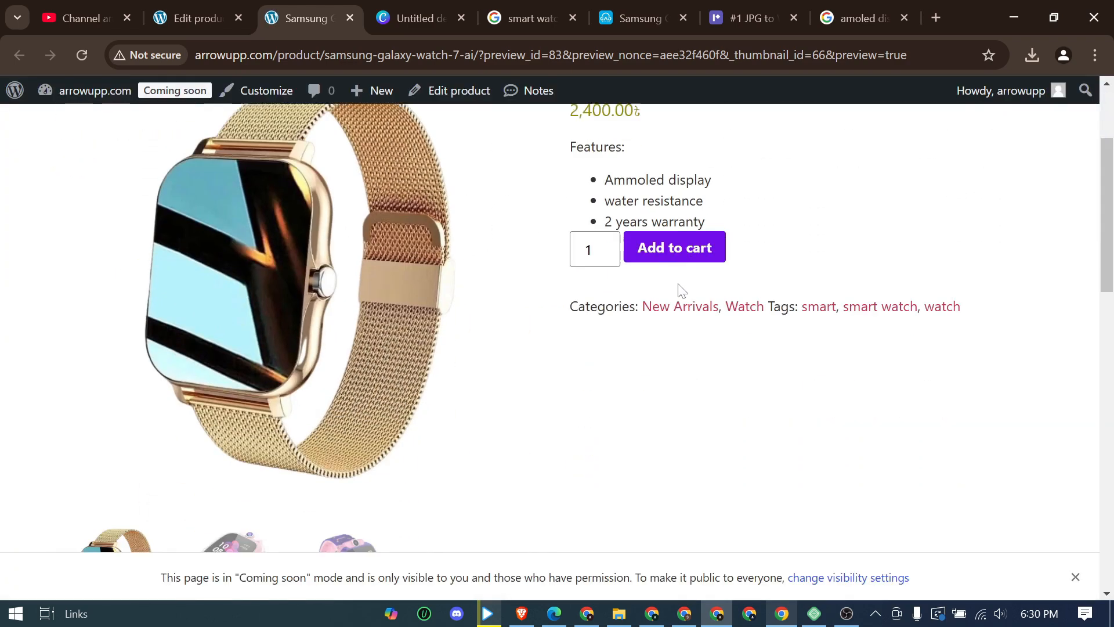
left_click(363, 473)
left_click(259, 475)
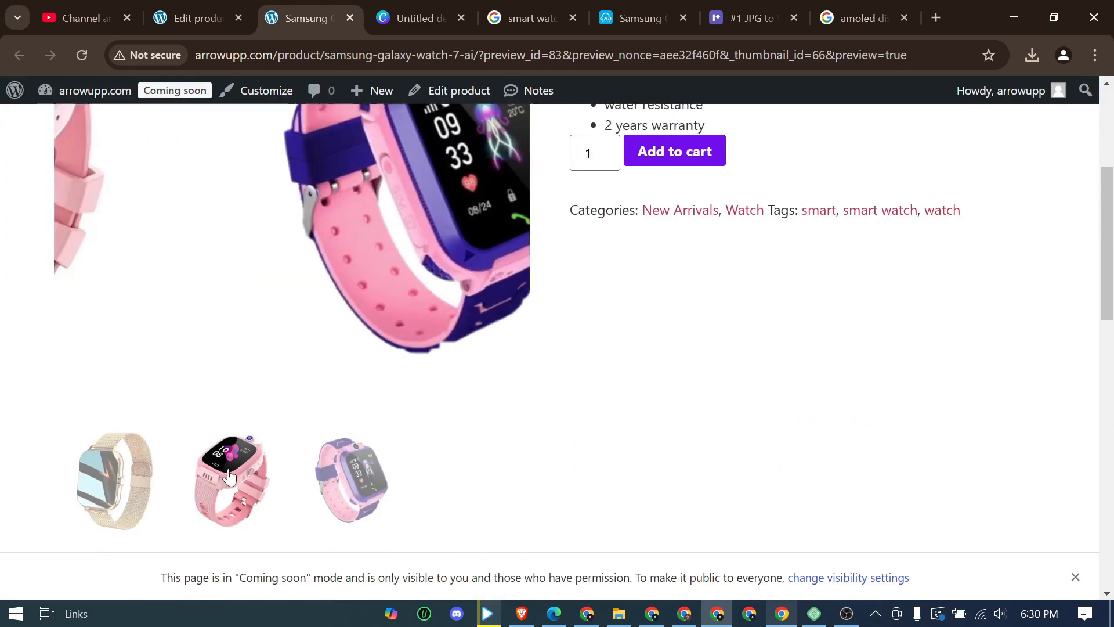
scroll(589, 492, "up", 5)
scroll(525, 368, "down", 7)
scroll(528, 368, "down", 14)
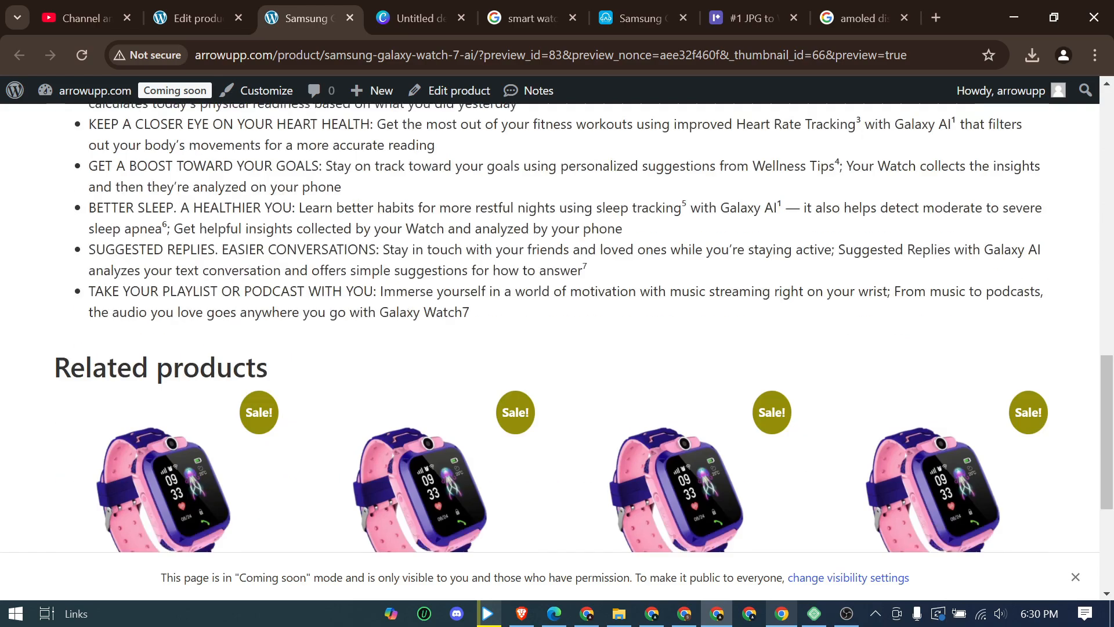
scroll(562, 322, "up", 15)
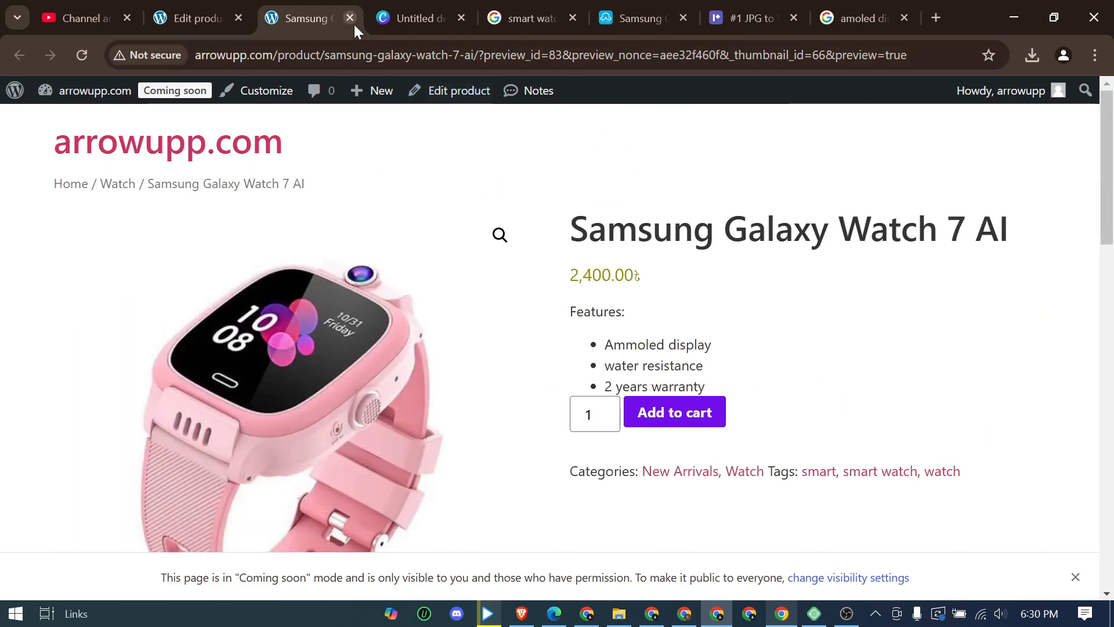
left_click(351, 20)
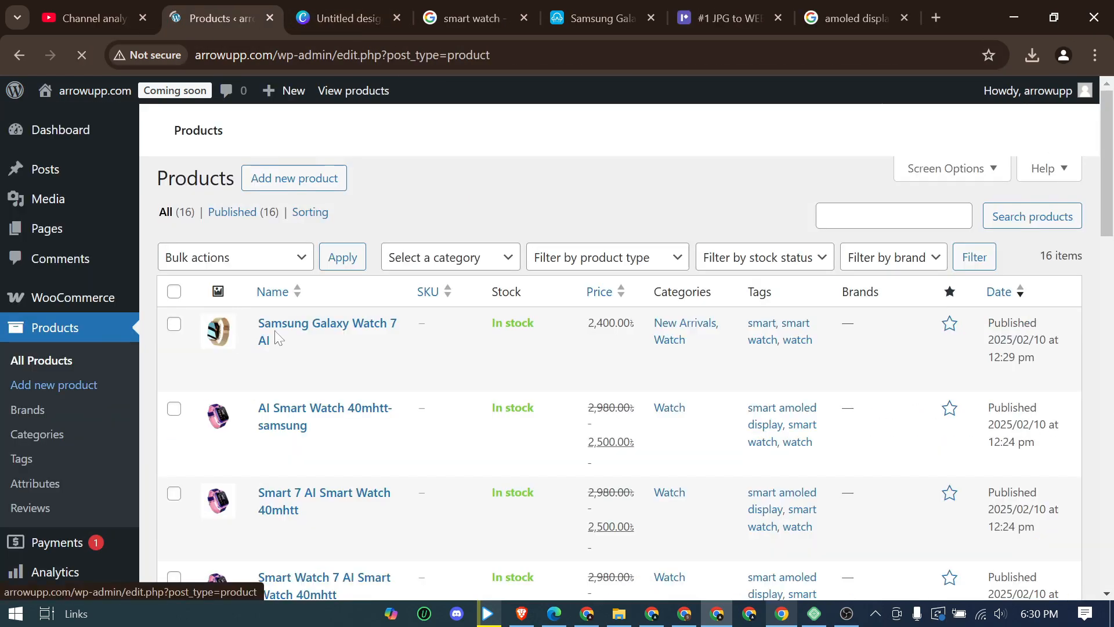
Open the site's menu management page and create a navigation menu named Categories
mouse_move(308, 337)
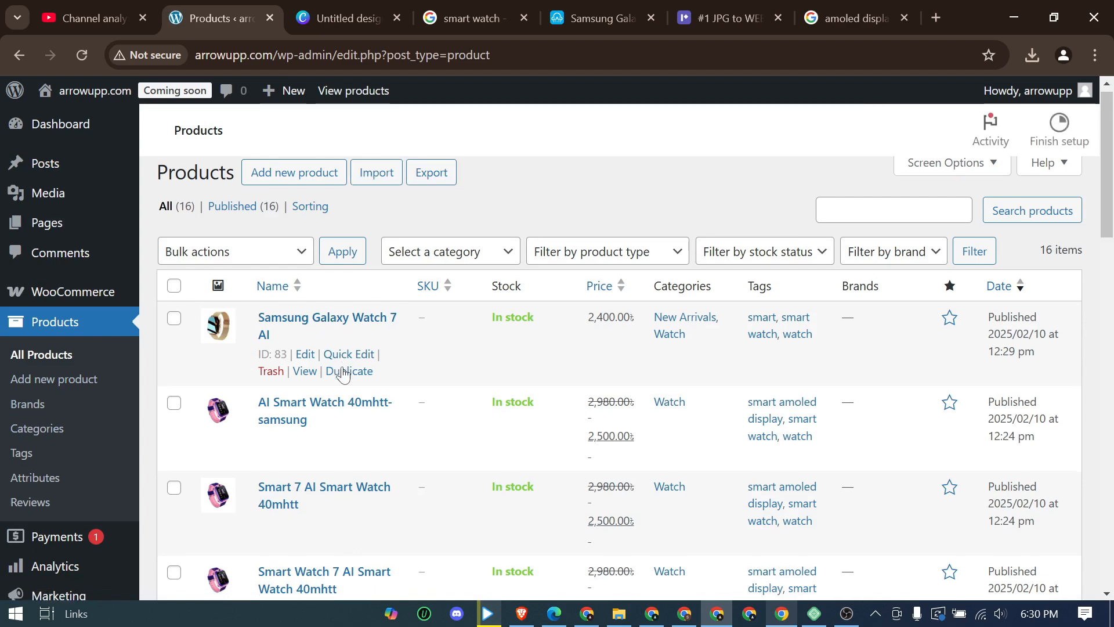
scroll(344, 374, "down", 5)
mouse_move(60, 421)
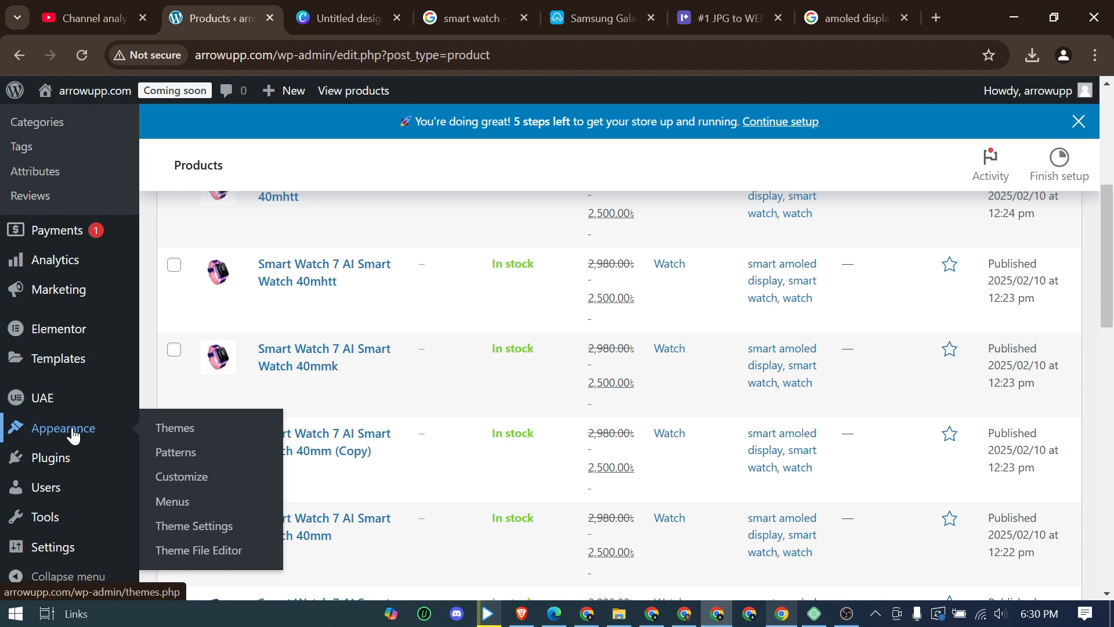
left_click(172, 501)
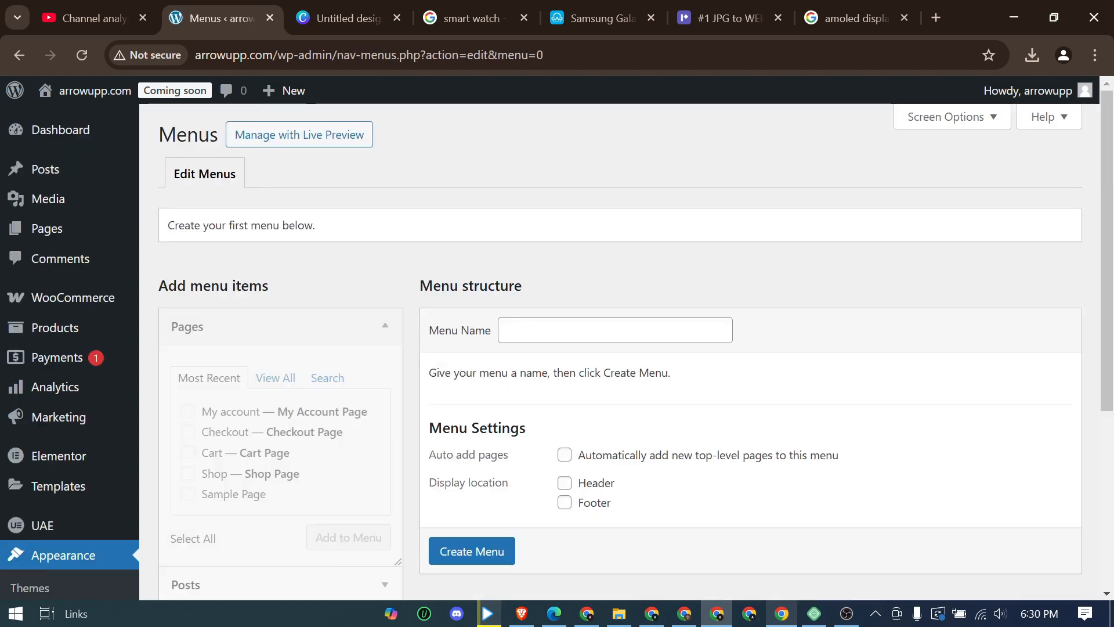
left_click(609, 331)
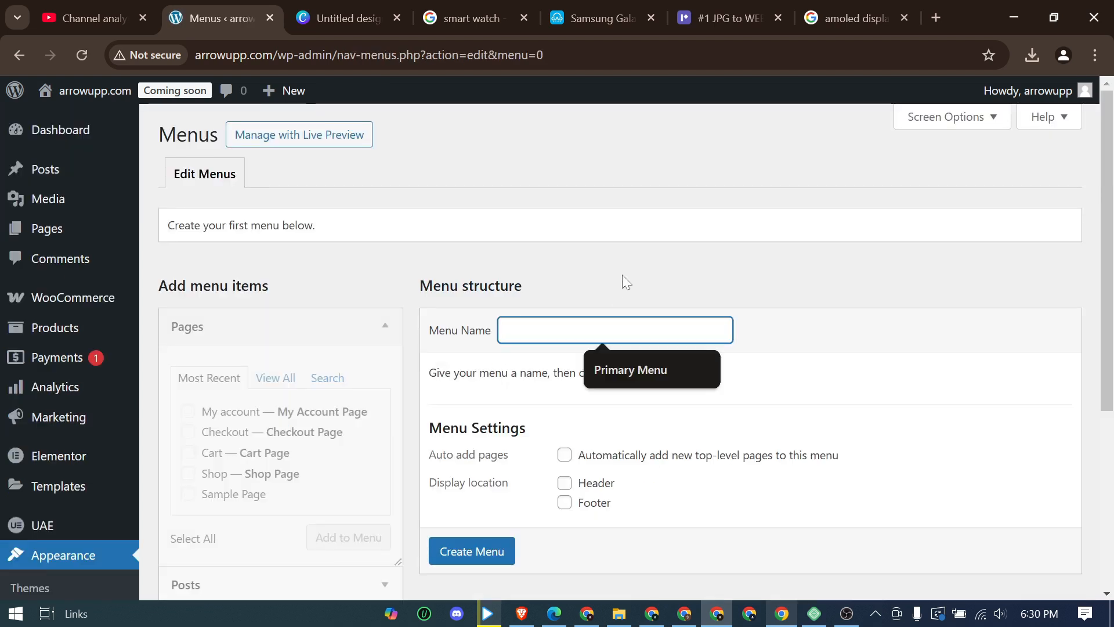
type("Categor")
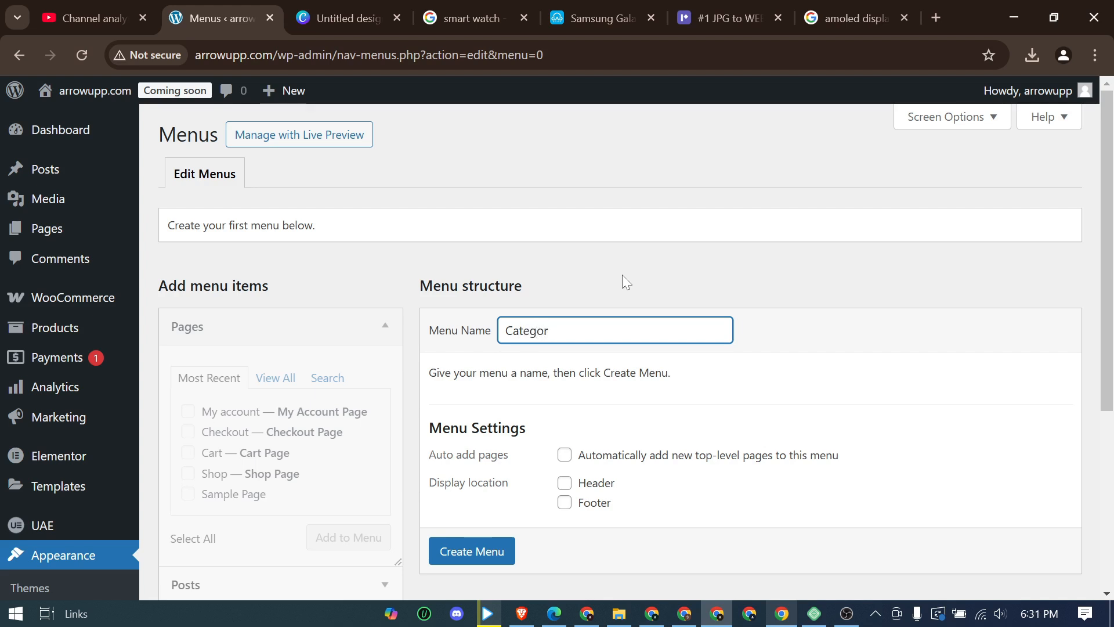
type("ies")
left_click(818, 294)
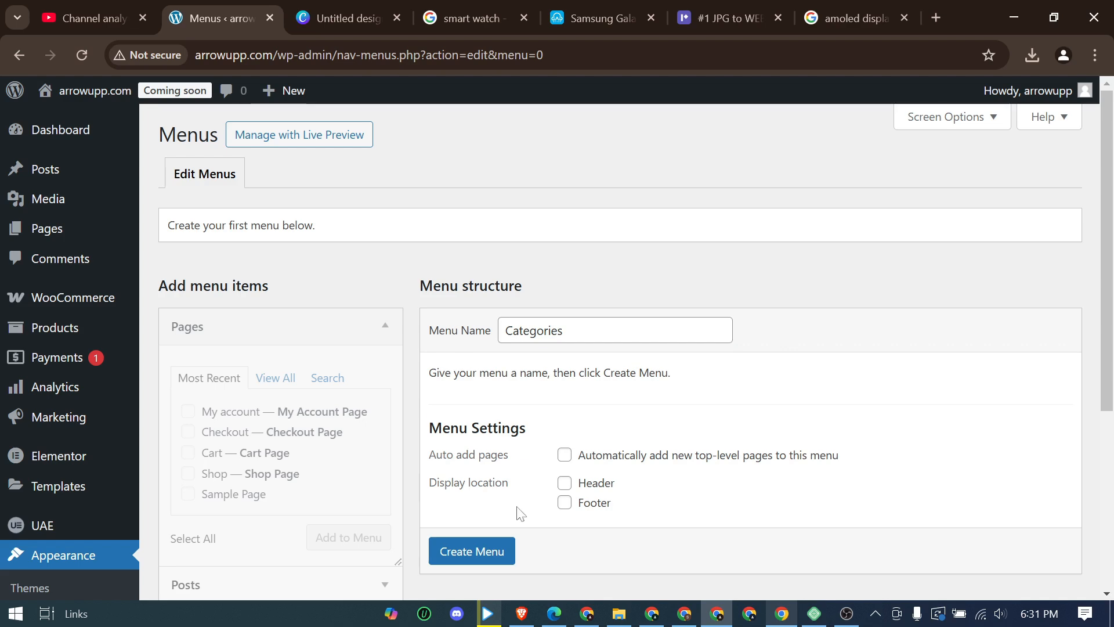
left_click(486, 558)
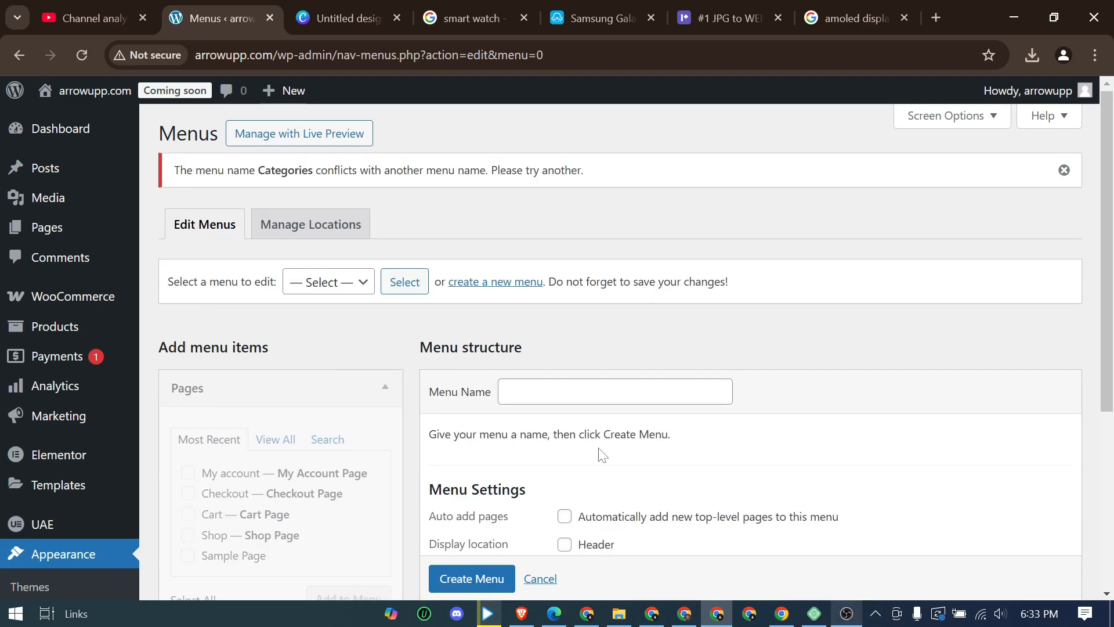
Load the Categories menu for editing
scroll(599, 453, "down", 2)
scroll(592, 448, "up", 1)
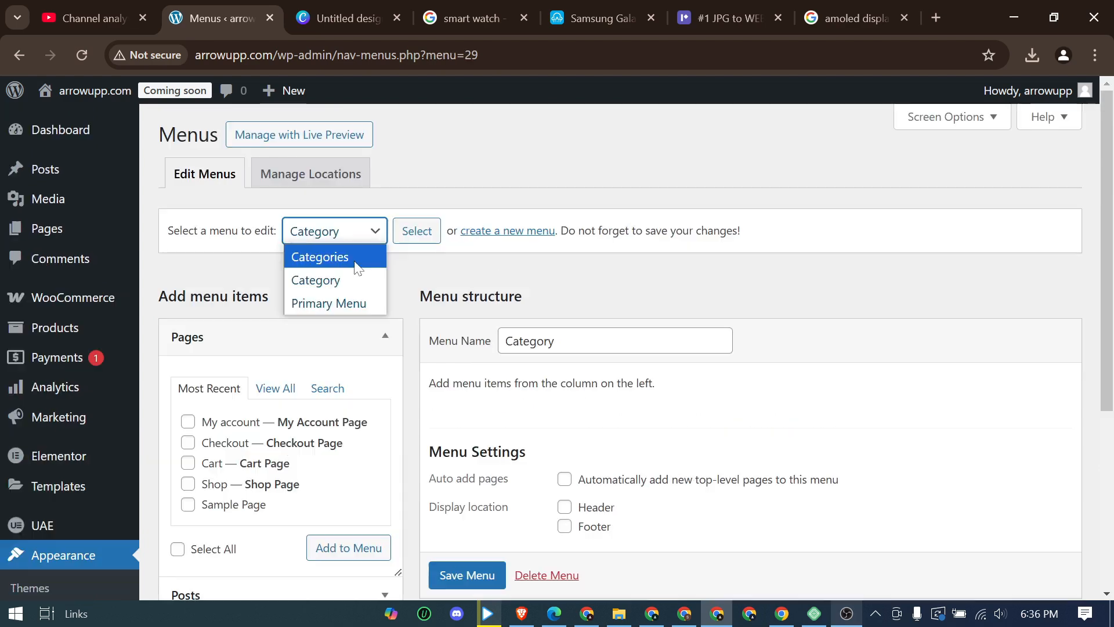
left_click(354, 258)
left_click(417, 238)
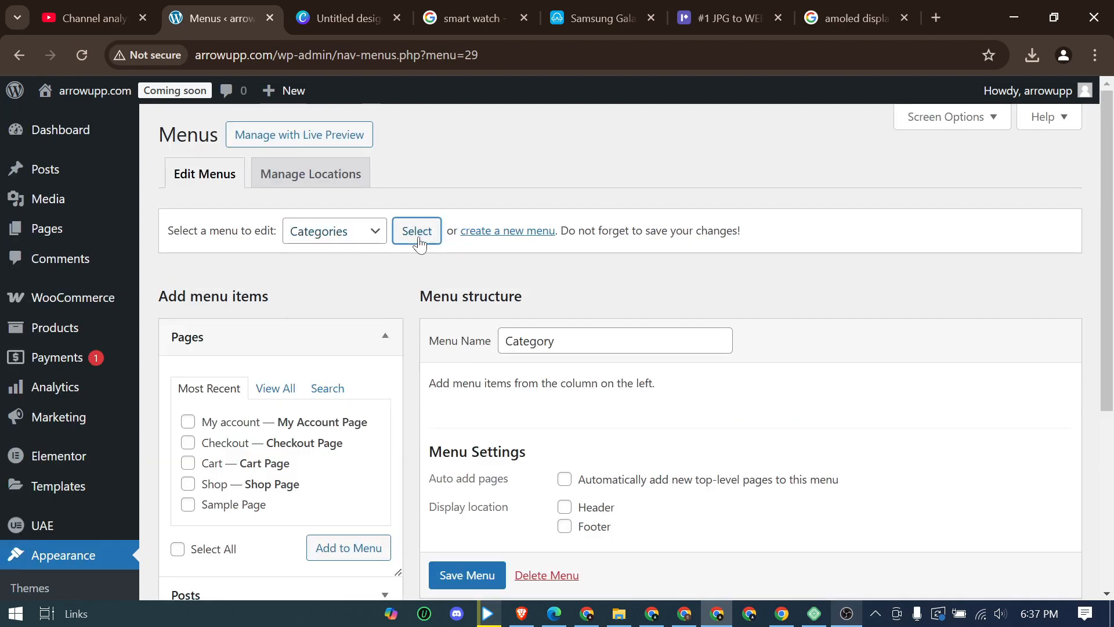
Check the full list of post categories available as menu items
scroll(404, 320, "down", 5)
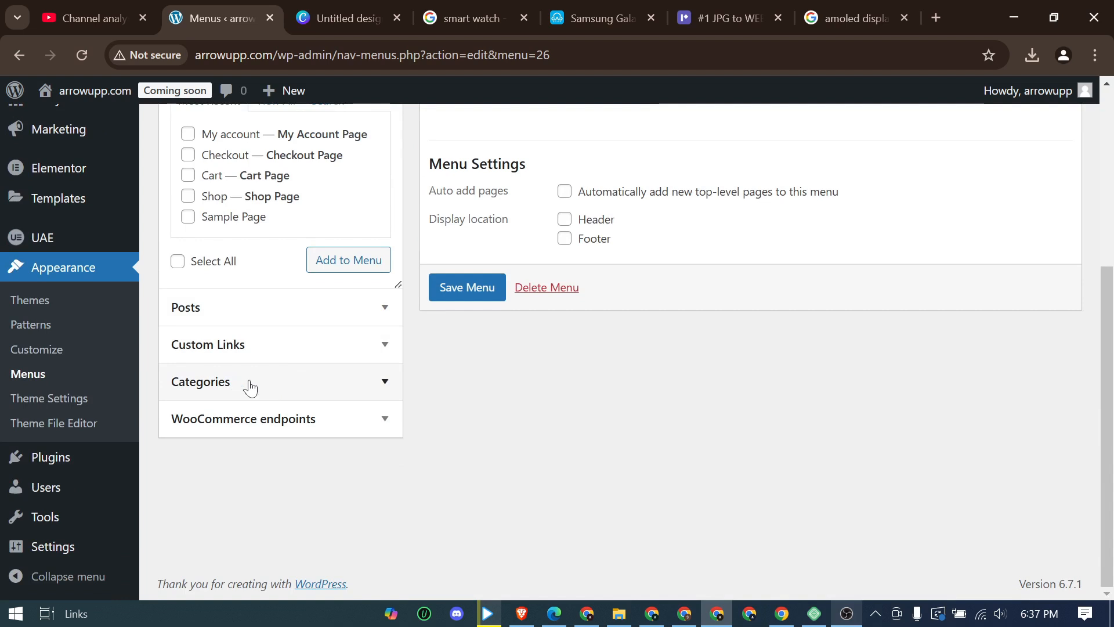
left_click(261, 387)
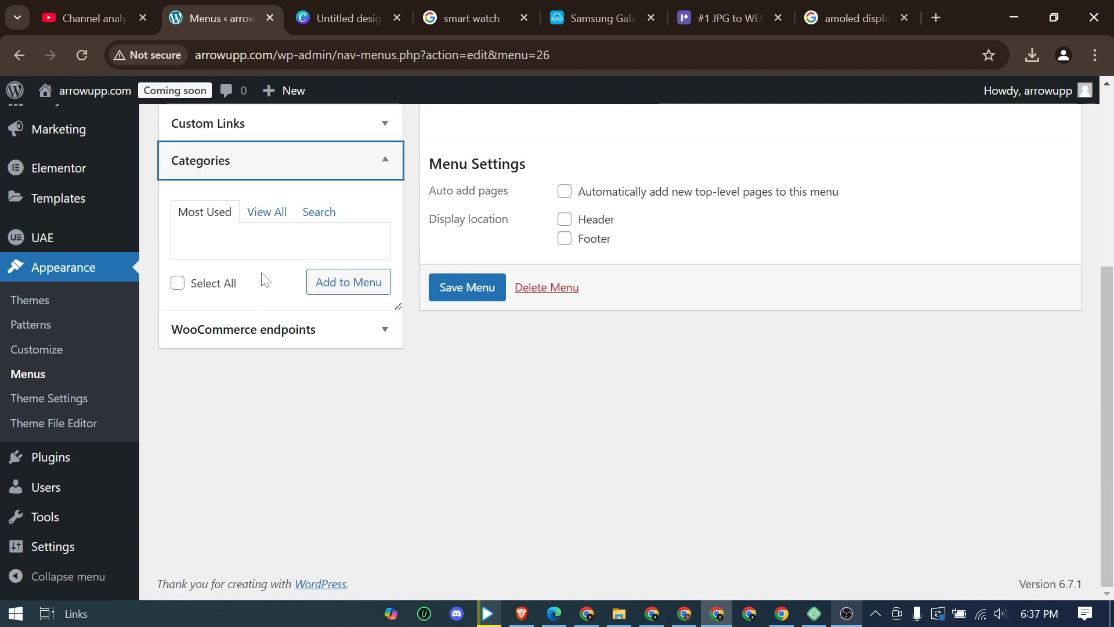
left_click(266, 213)
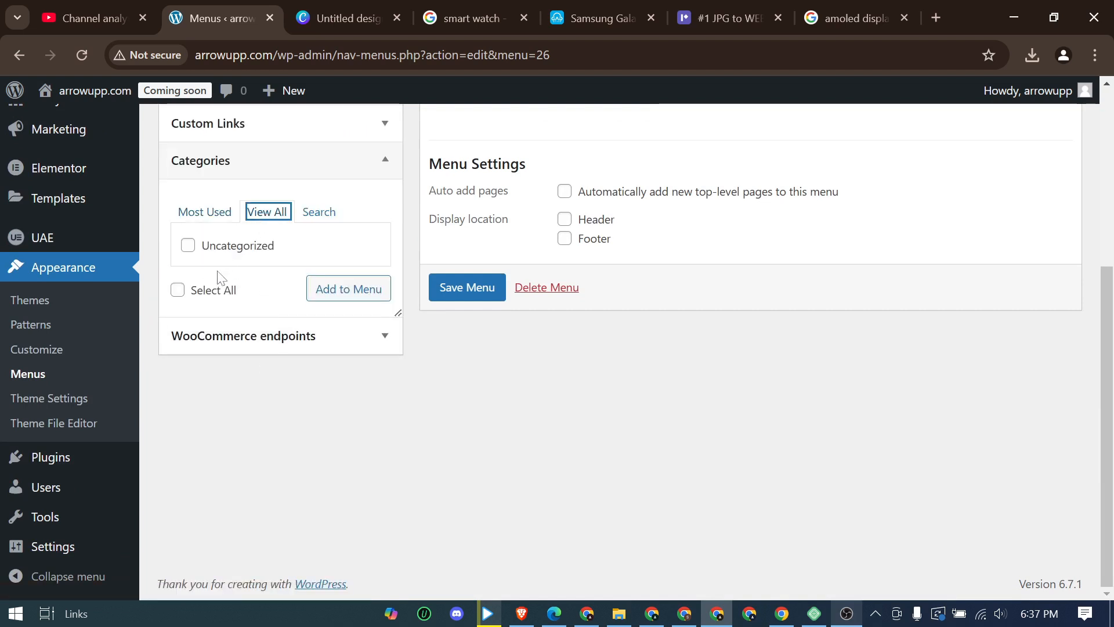
scroll(268, 226, "up", 1)
scroll(267, 228, "up", 4)
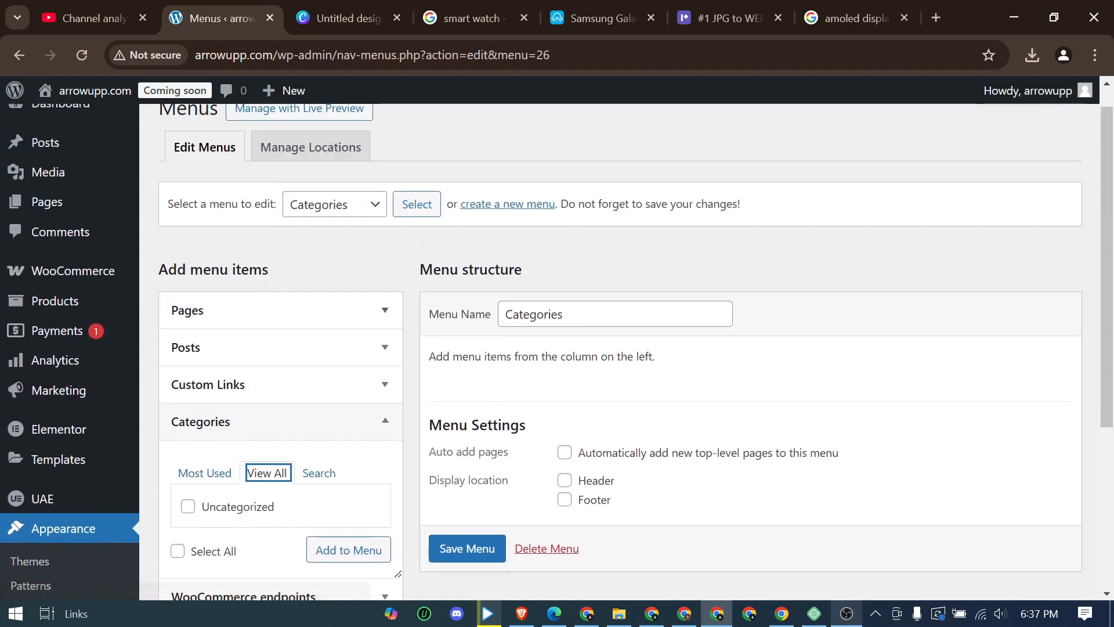
scroll(245, 466, "down", 3)
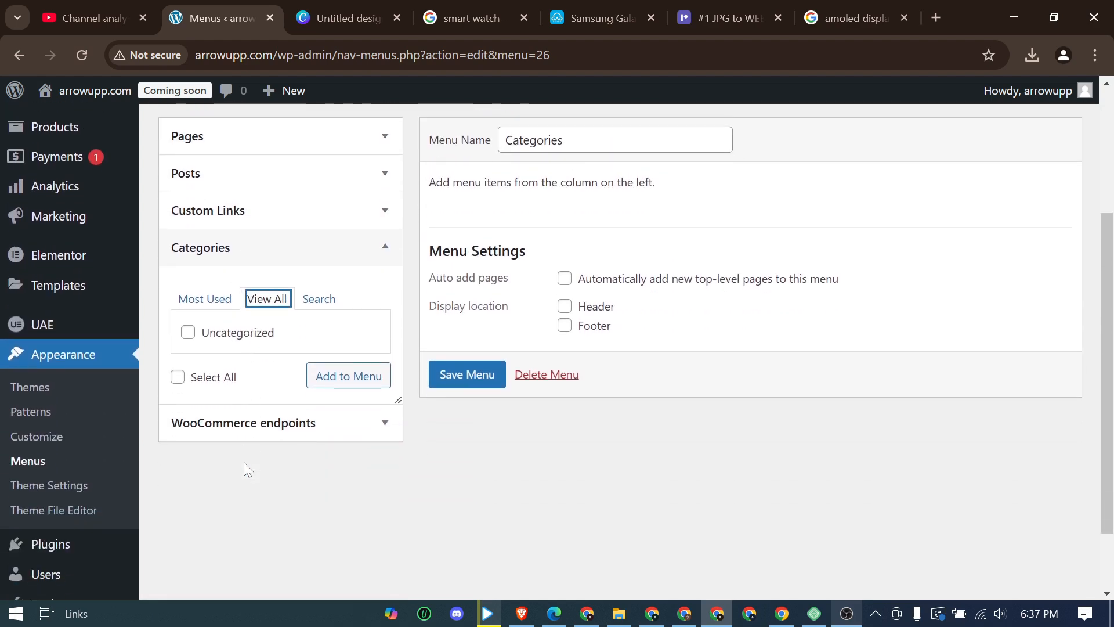
scroll(264, 384, "up", 4)
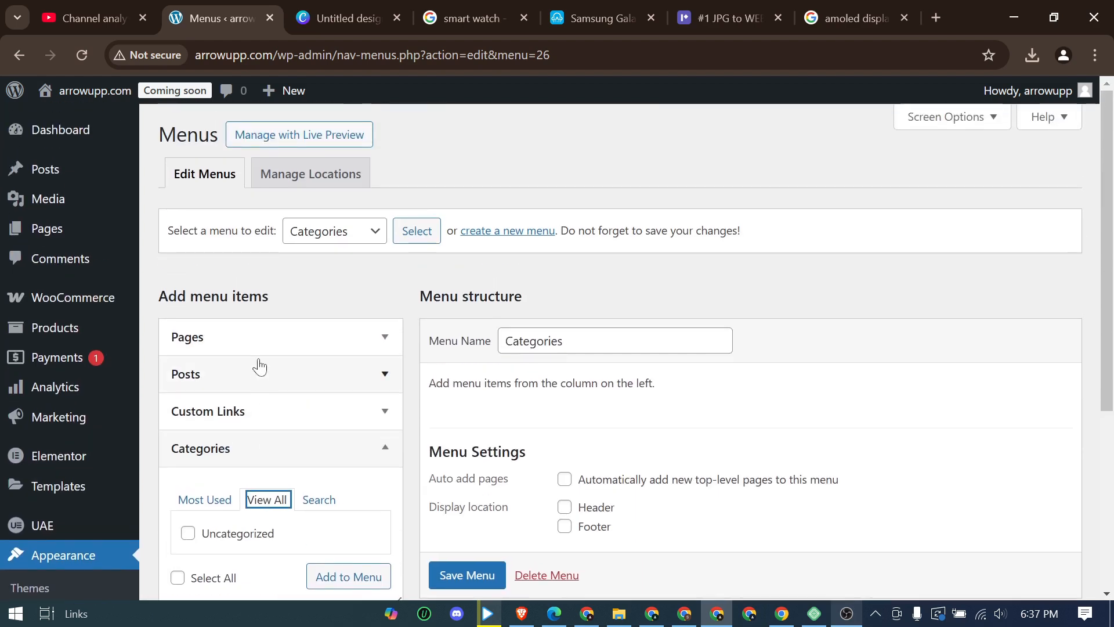
Enable the Product categories screen element so that product categories are offered as menu items
left_click(981, 117)
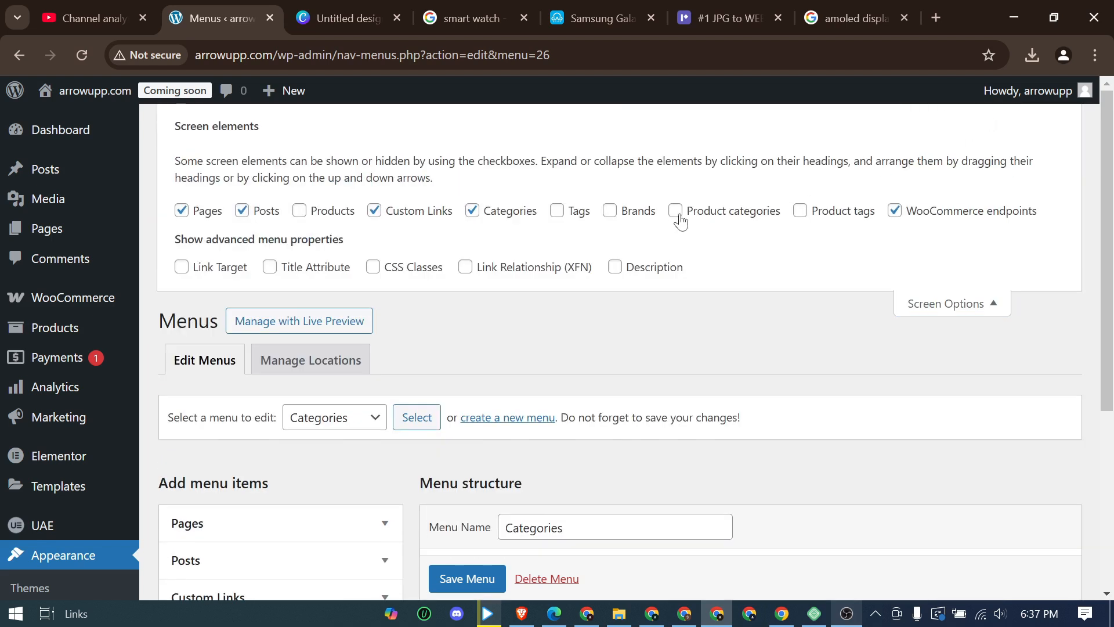
left_click(677, 211)
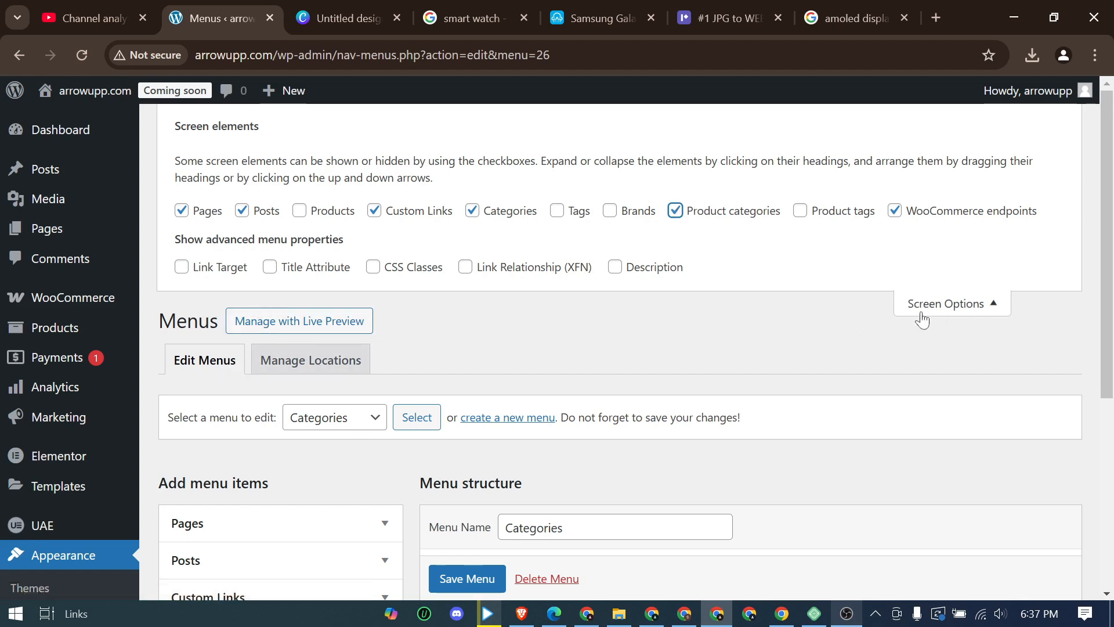
left_click(979, 317)
scroll(393, 404, "down", 2)
scroll(393, 405, "down", 2)
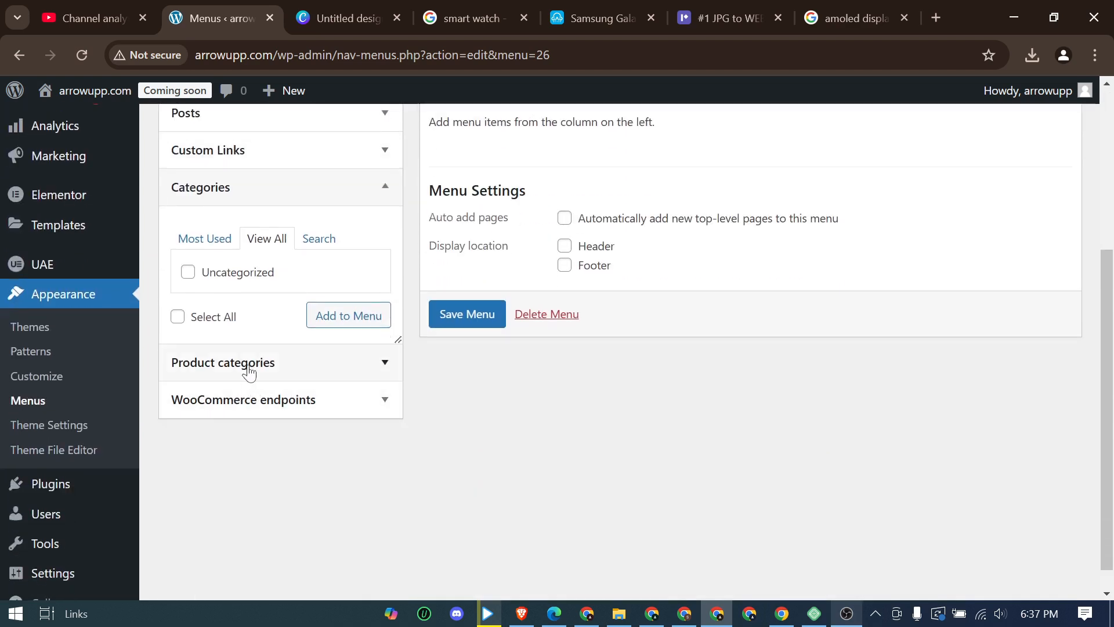
Add all product categories from the complete list to the Categories menu
left_click(281, 363)
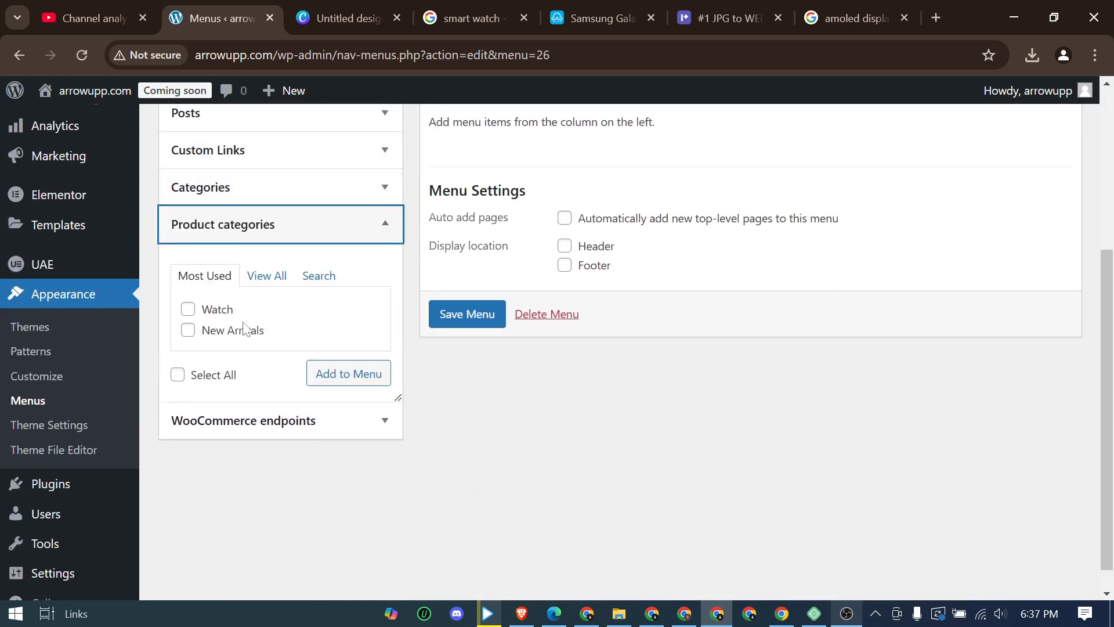
left_click(264, 276)
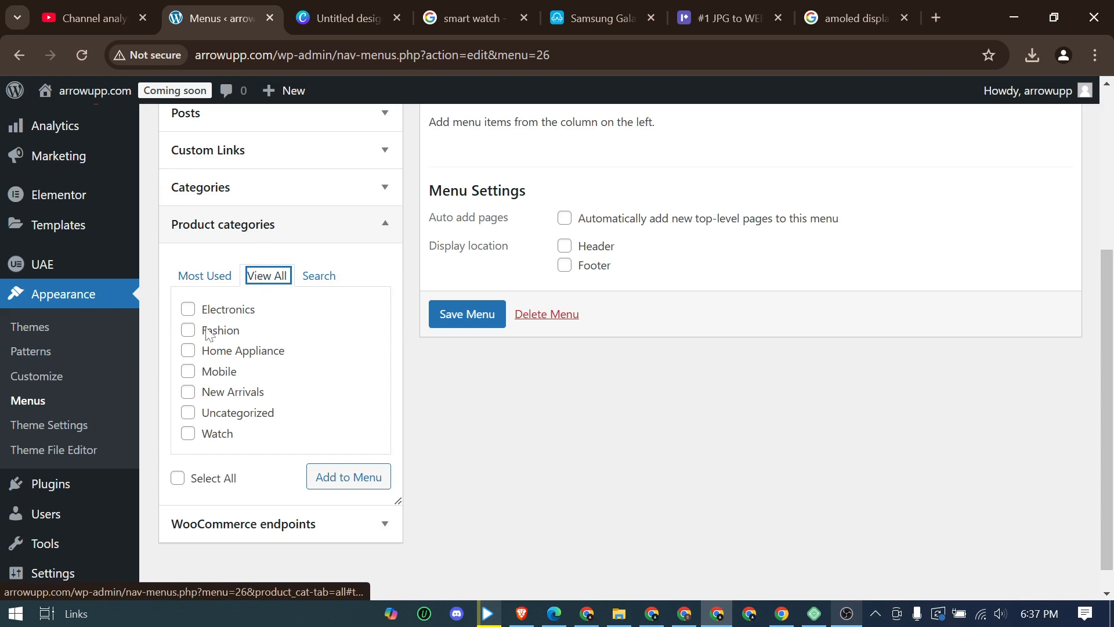
left_click(188, 310)
left_click(189, 330)
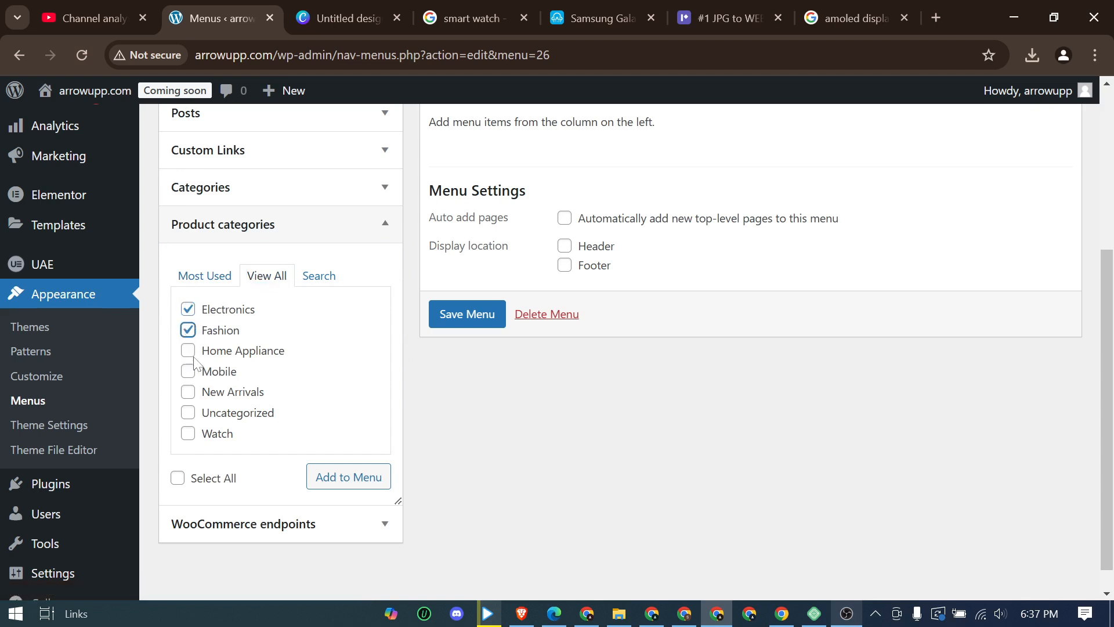
left_click(178, 478)
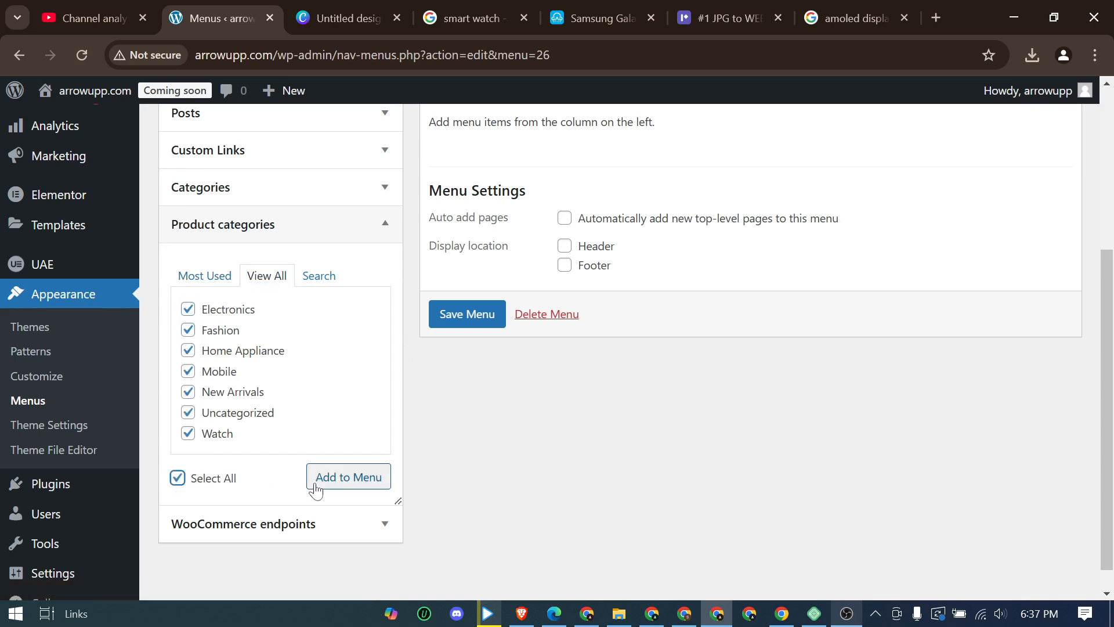
left_click(357, 483)
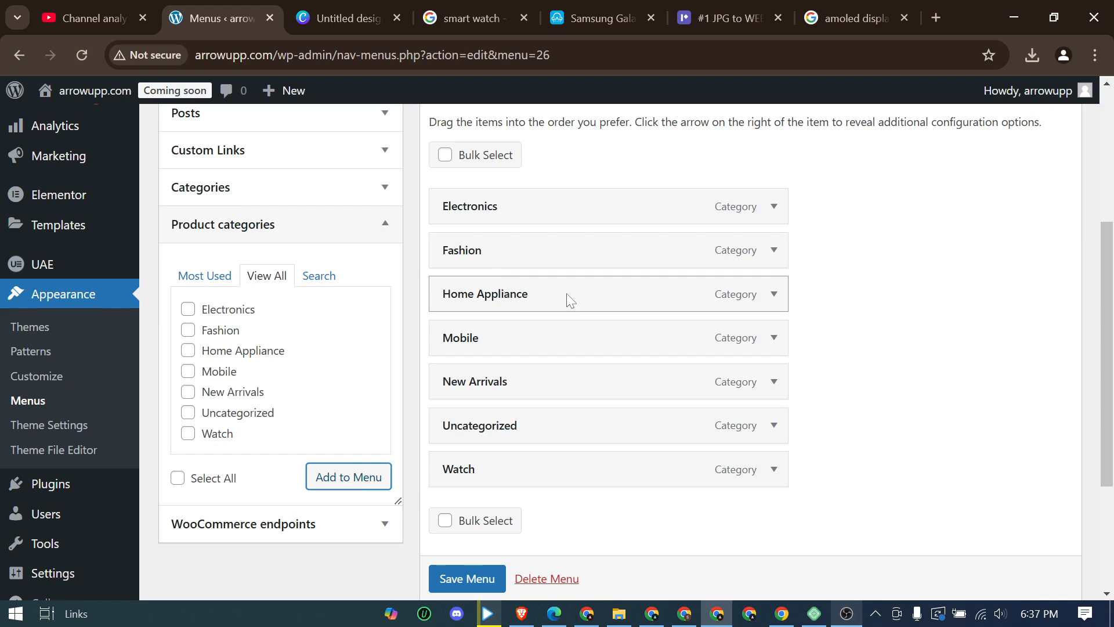
Reorder the menu items to New Arrivals, Home Appliance, Electronics, Mobile, Watch and Fashion, leaving Uncategorized last
left_click_drag(568, 296, 562, 196)
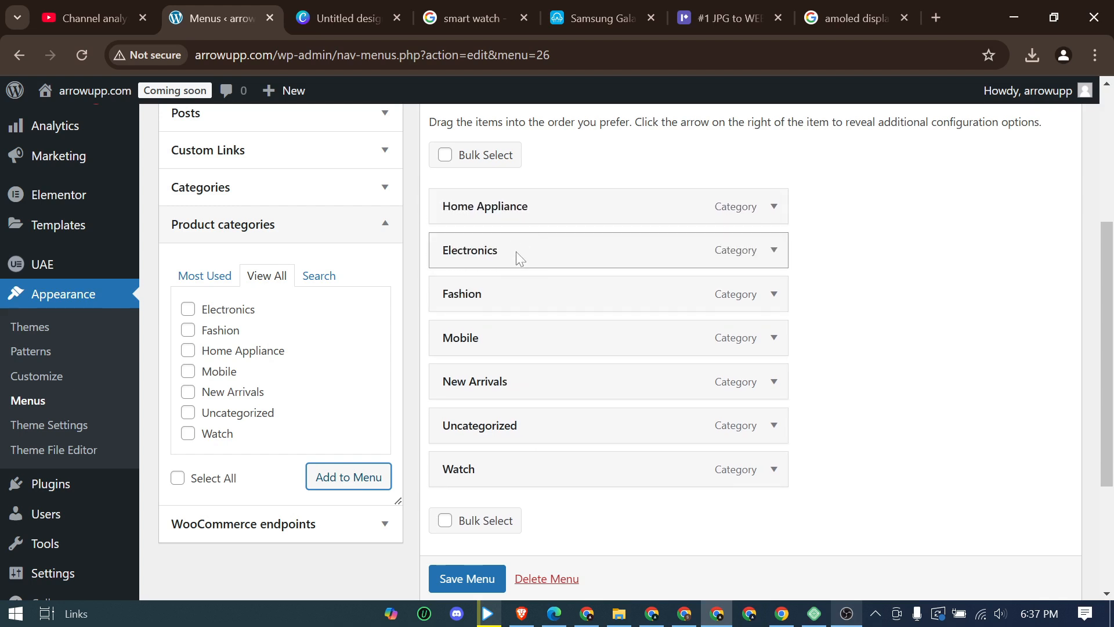
left_click_drag(512, 471, 507, 293)
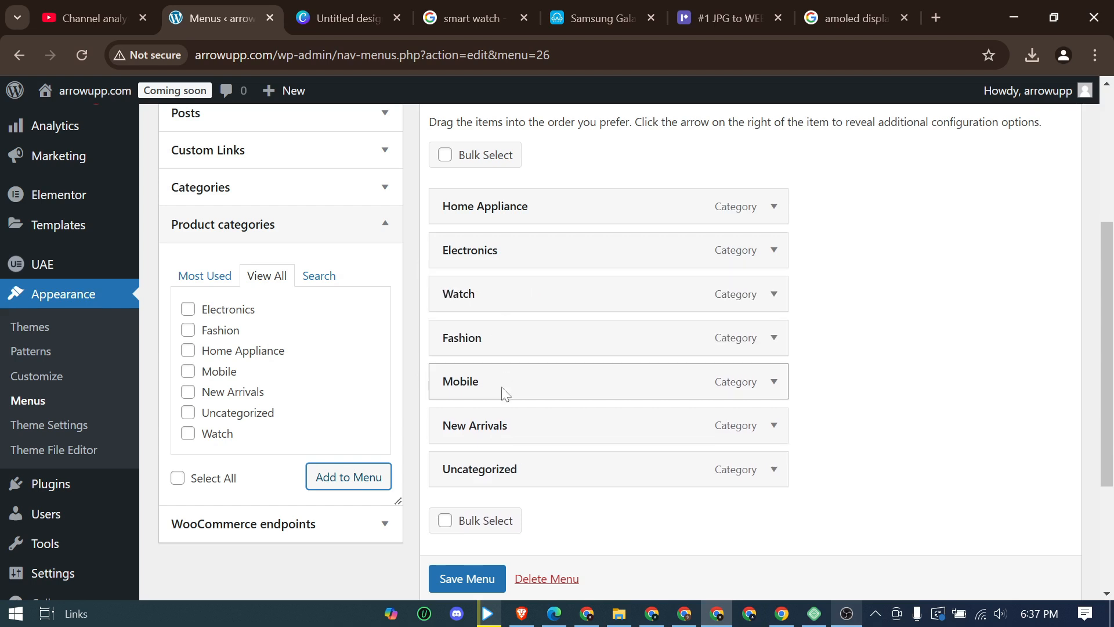
left_click_drag(503, 391, 488, 296)
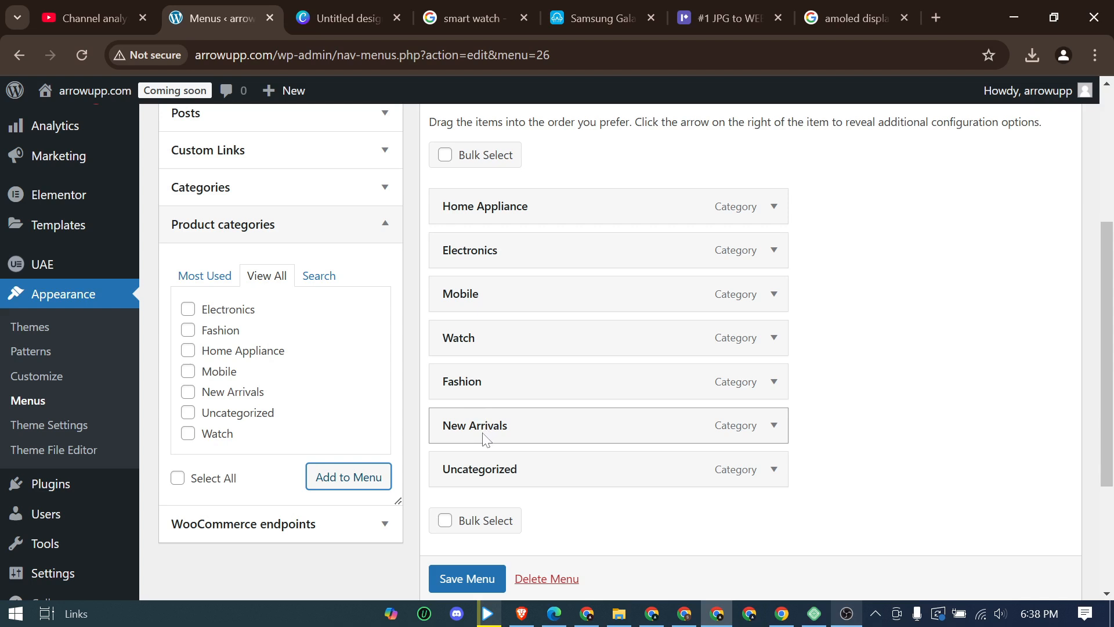
left_click_drag(500, 430, 500, 209)
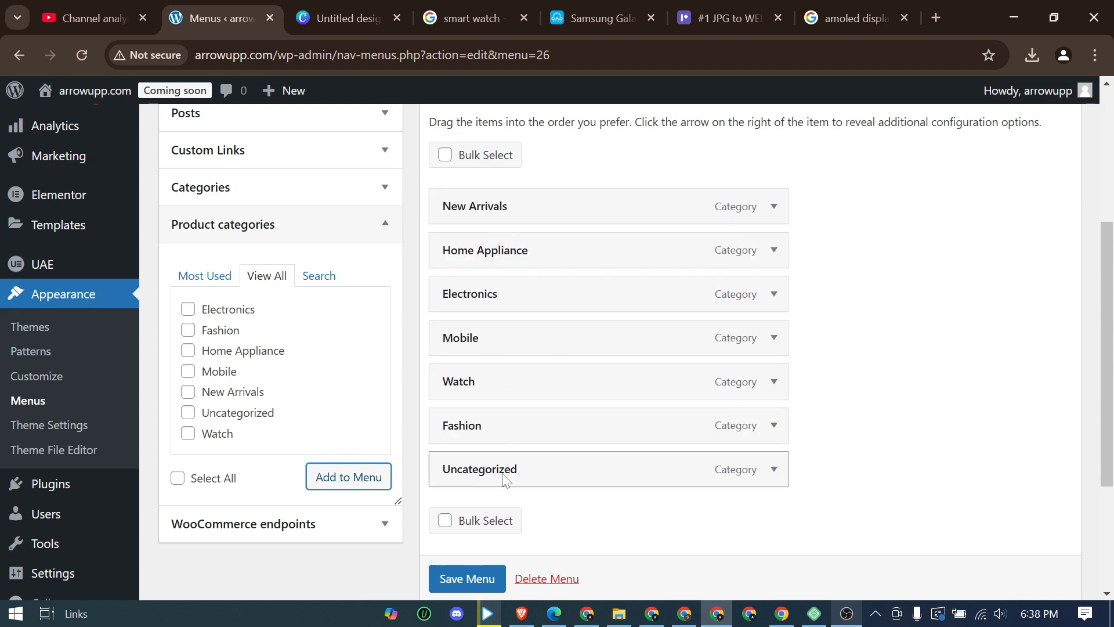
Remove the Uncategorized item from the Categories menu
left_click(772, 472)
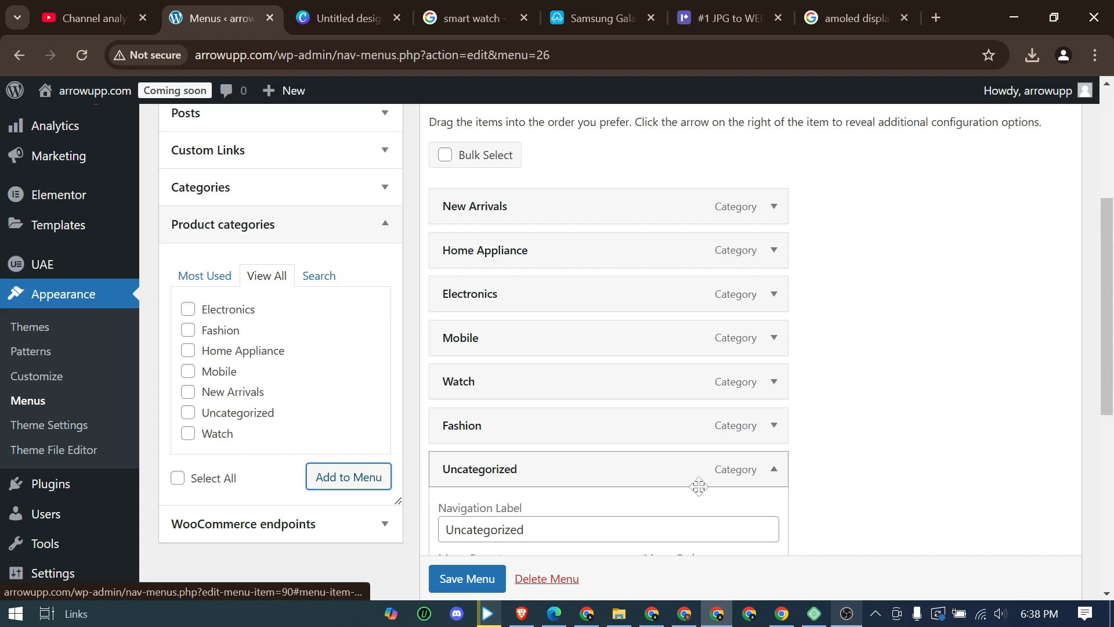
scroll(699, 487, "down", 5)
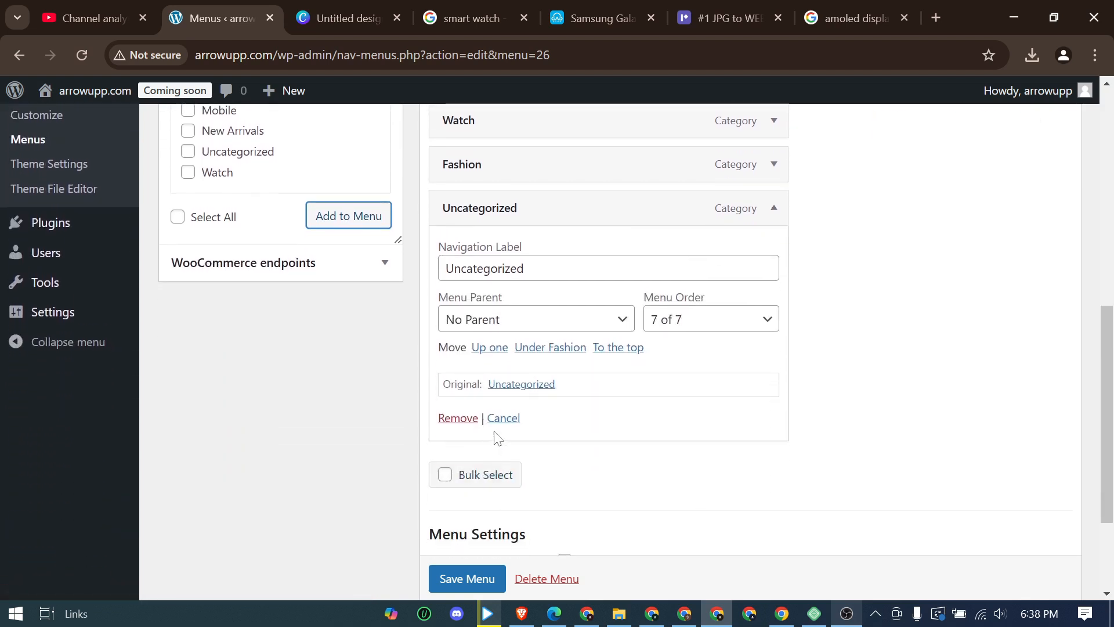
left_click(458, 418)
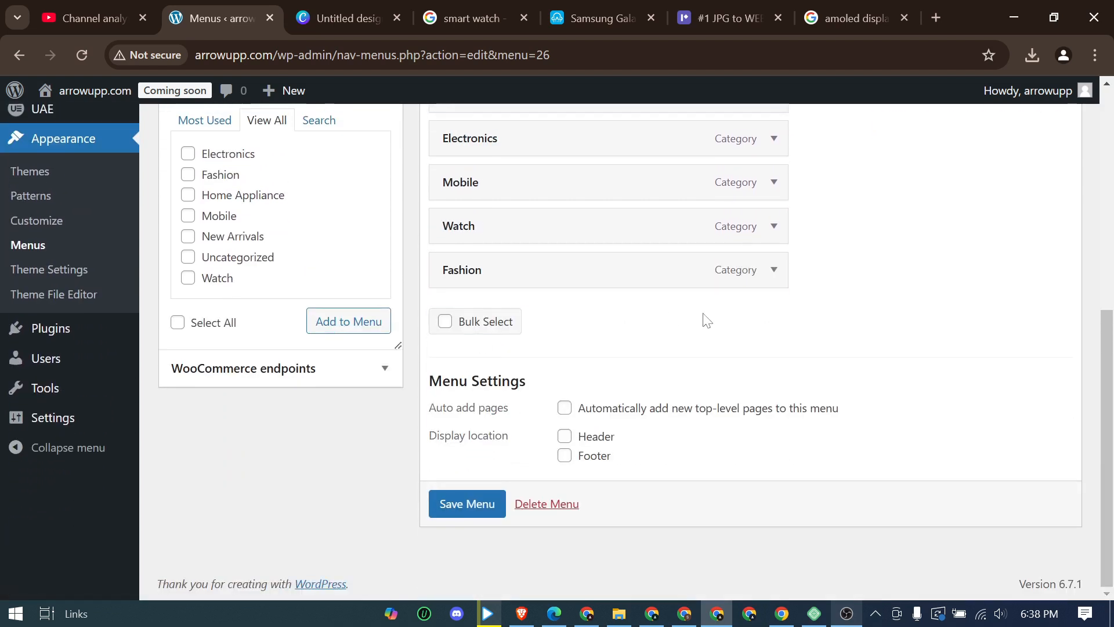
Save the Categories menu and load the Primary Menu for editing
left_click(468, 508)
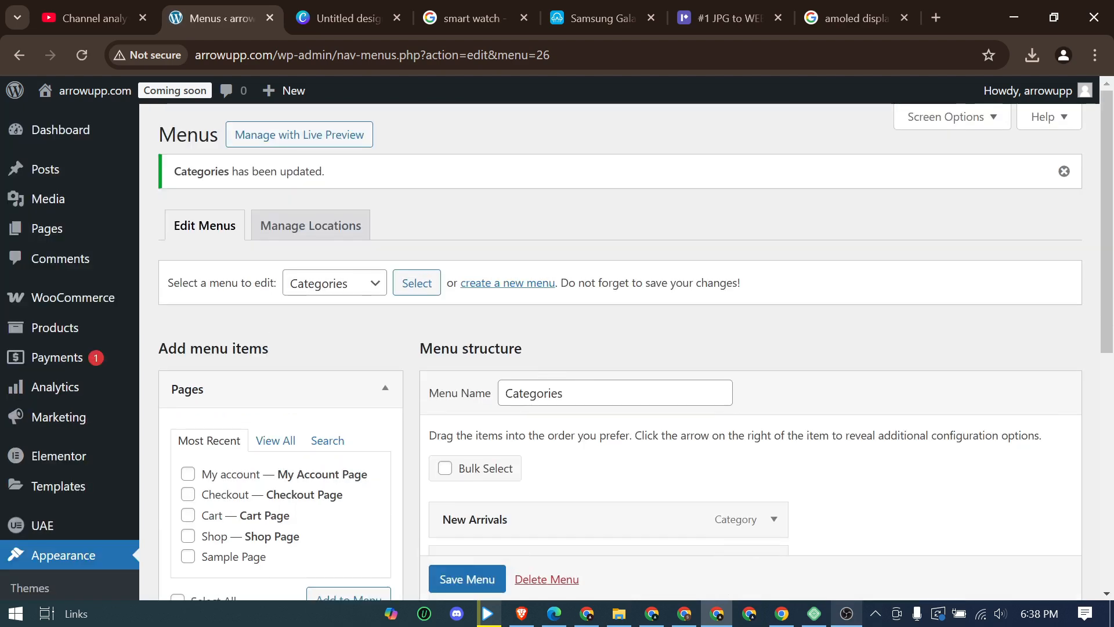
scroll(549, 373, "down", 3)
scroll(363, 213, "up", 2)
left_click(356, 197)
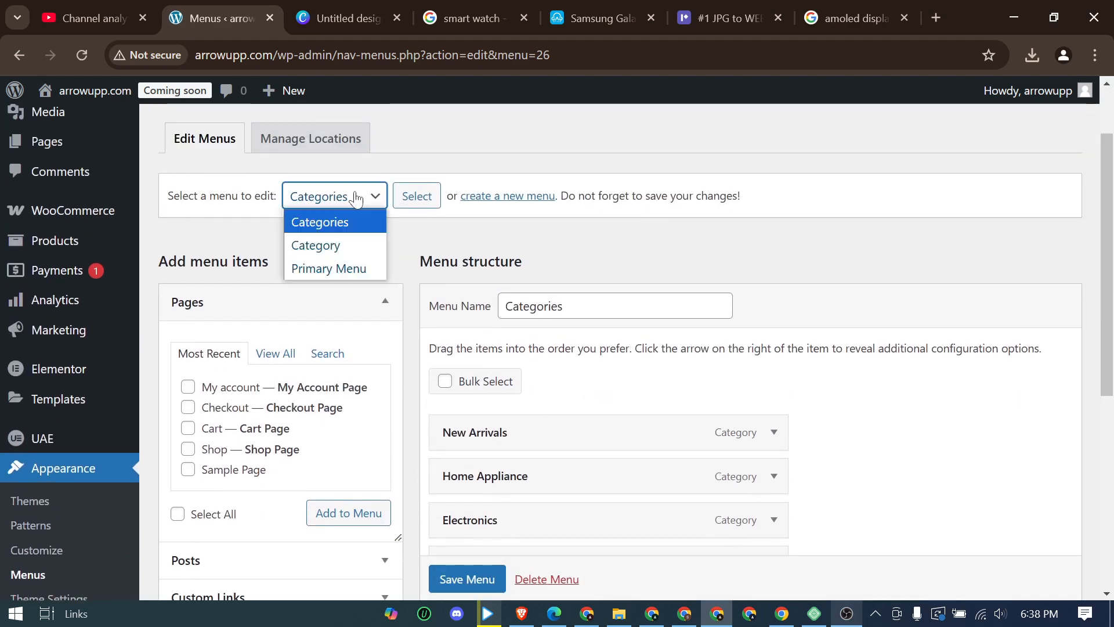
left_click(329, 268)
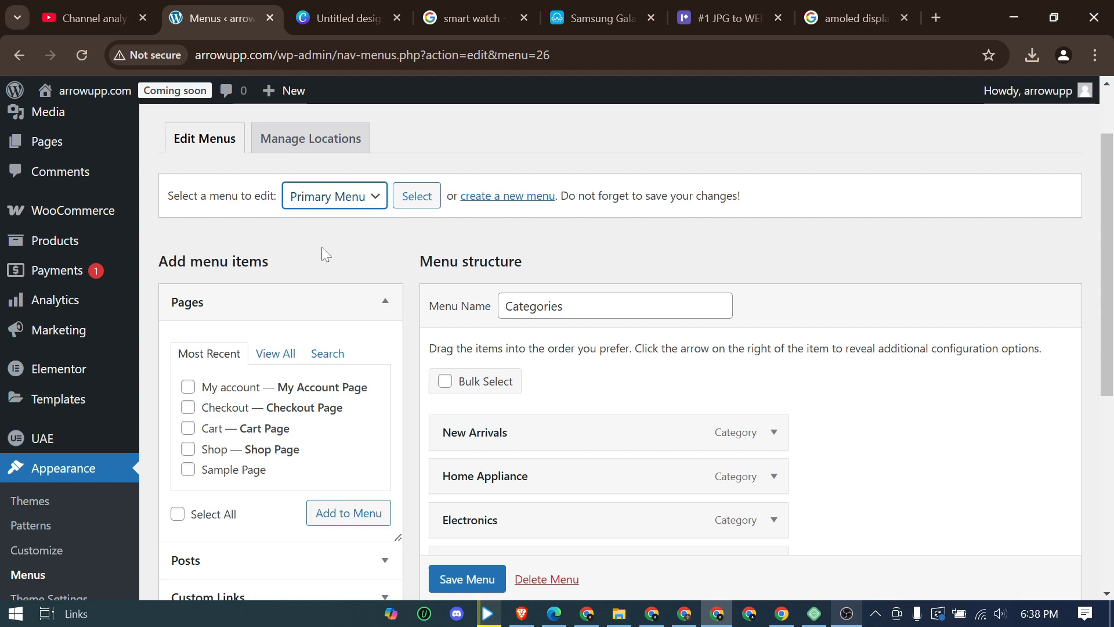
left_click(415, 197)
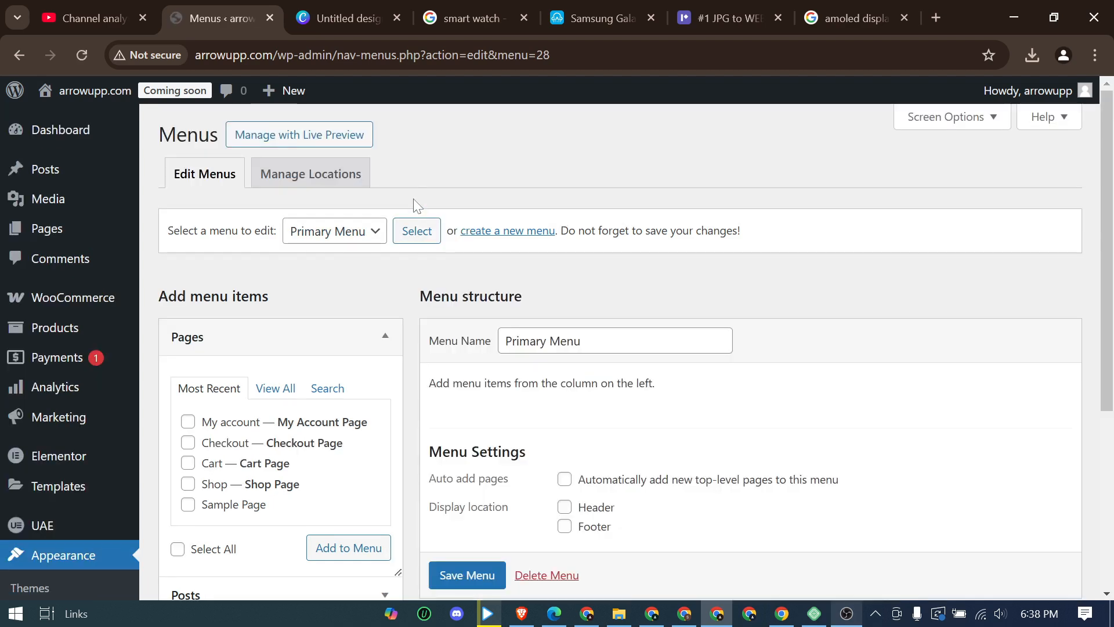
Add the Home, Cart and Shop pages from the complete page list to the Primary Menu
scroll(565, 343, "down", 3)
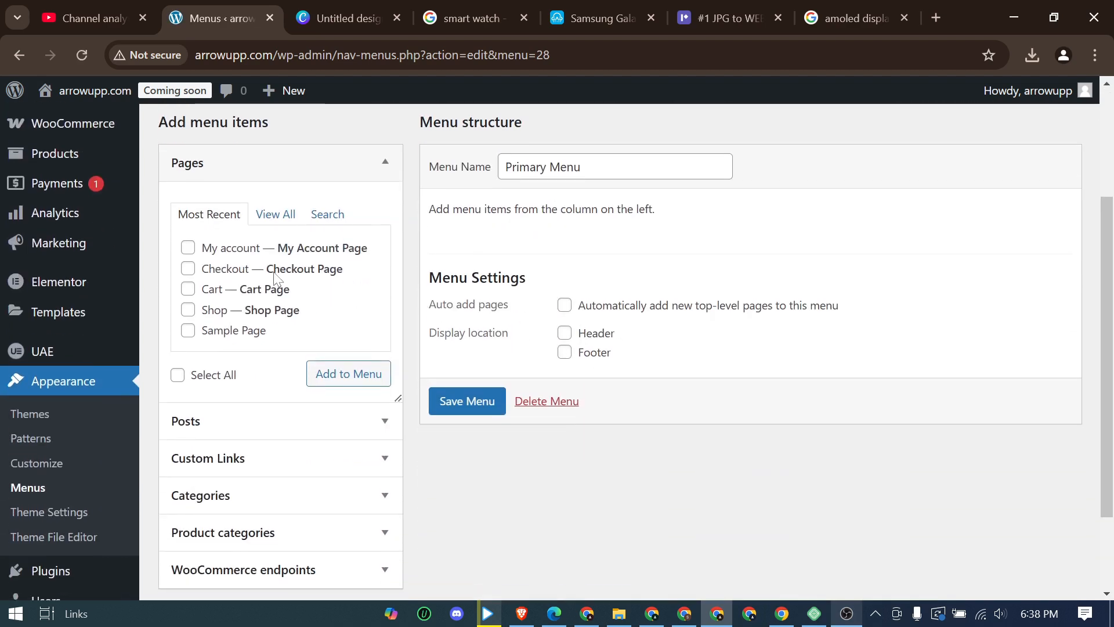
left_click(278, 215)
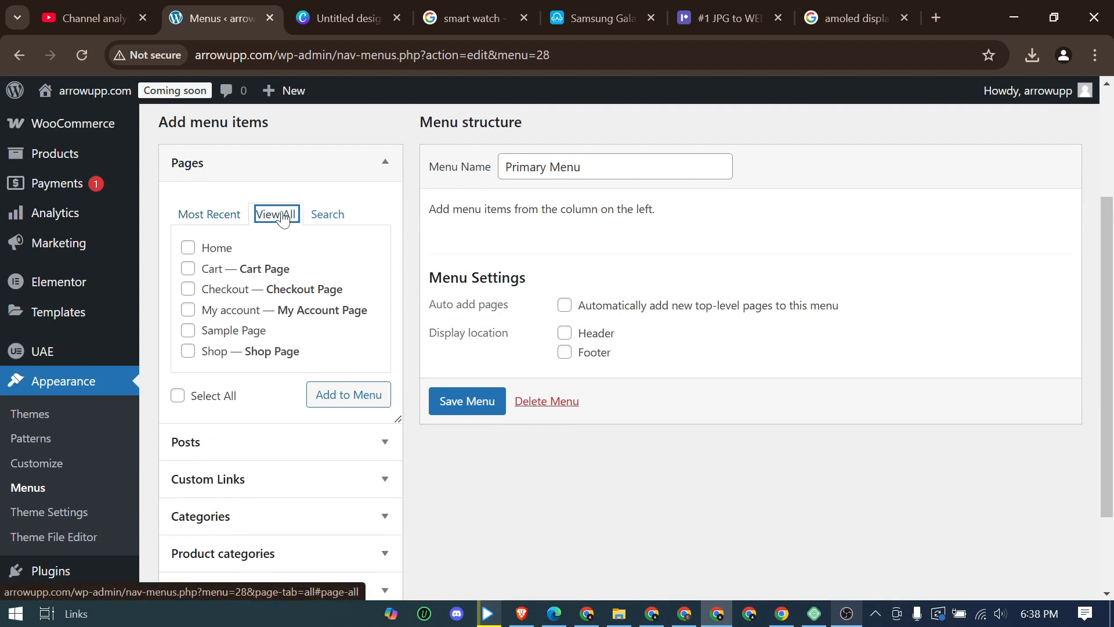
left_click(189, 249)
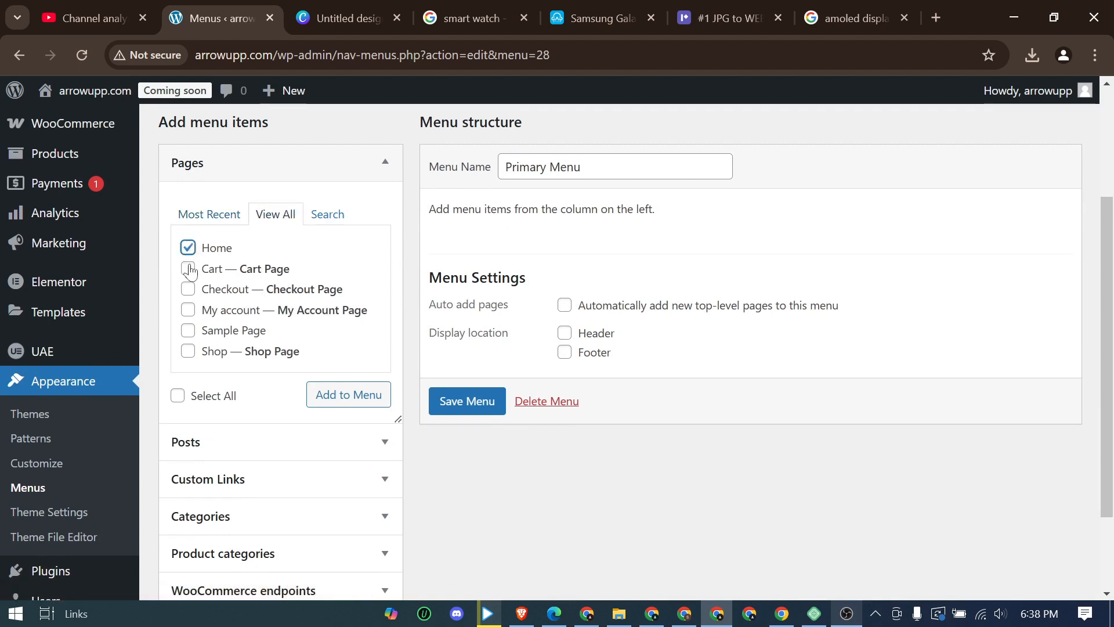
left_click(188, 270)
left_click(188, 312)
left_click(188, 312)
left_click(188, 352)
left_click(345, 399)
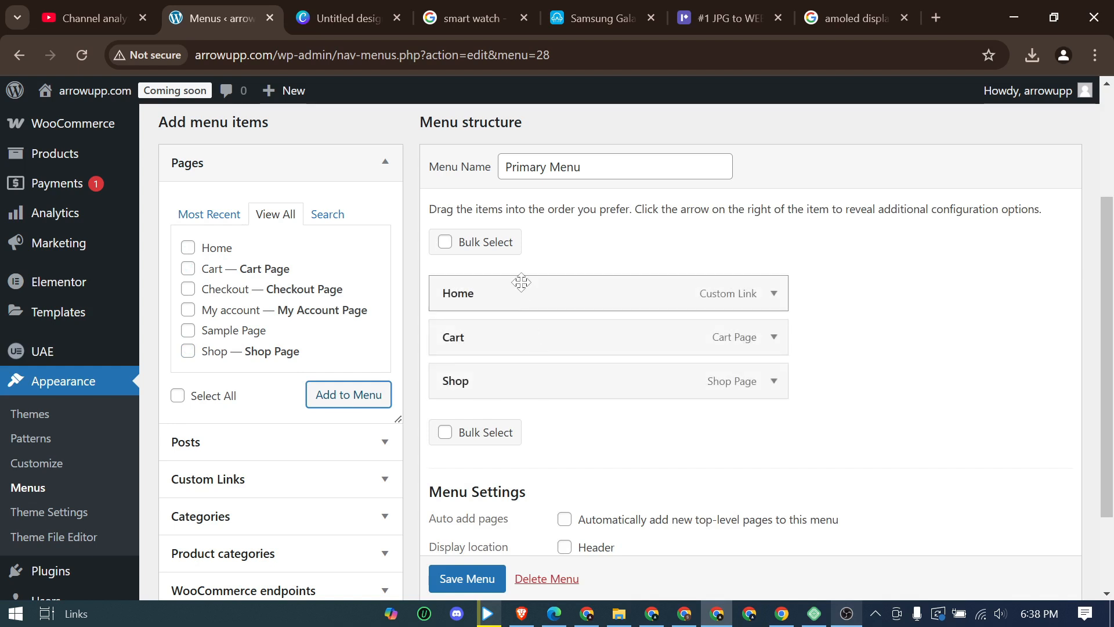
Move the Shop item between Home and Cart in the Primary Menu and save the menu
left_click_drag(529, 394, 485, 335)
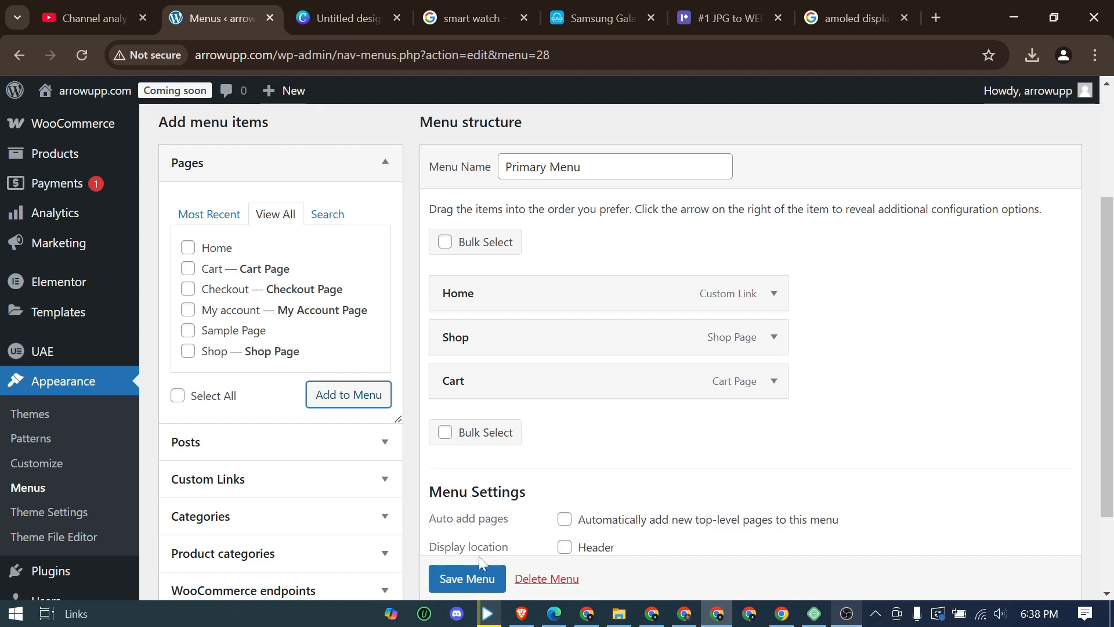
left_click(467, 577)
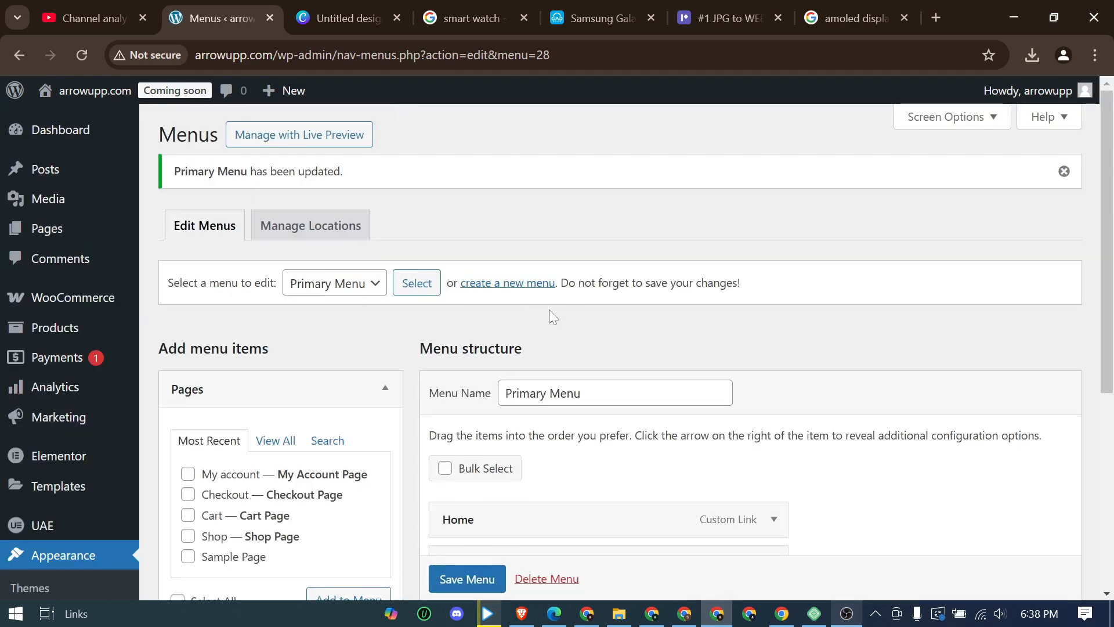
scroll(549, 309, "down", 3)
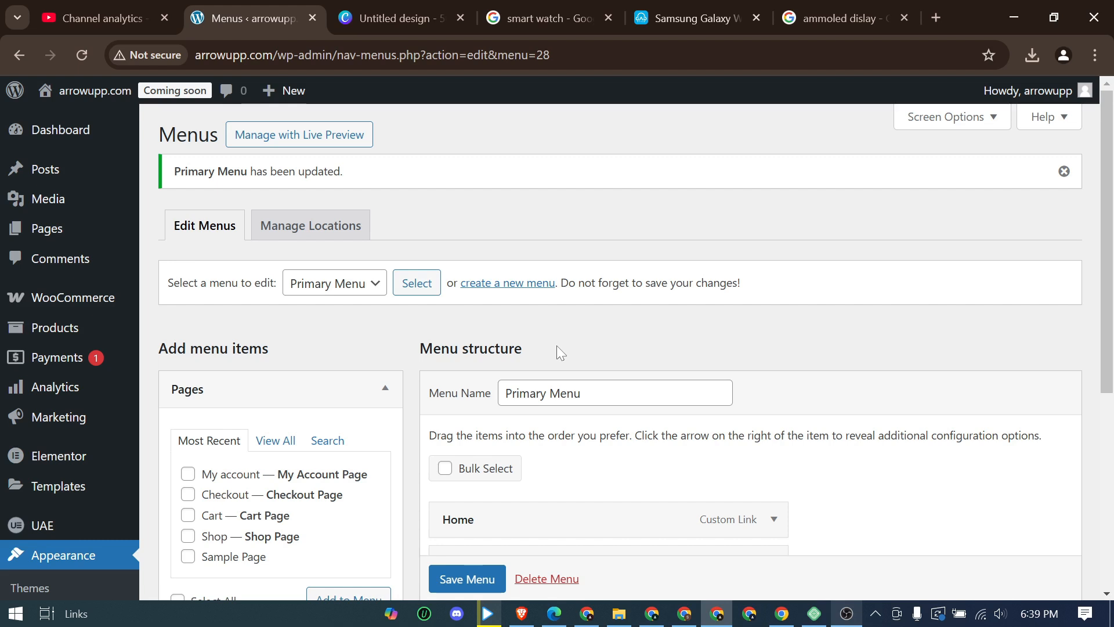